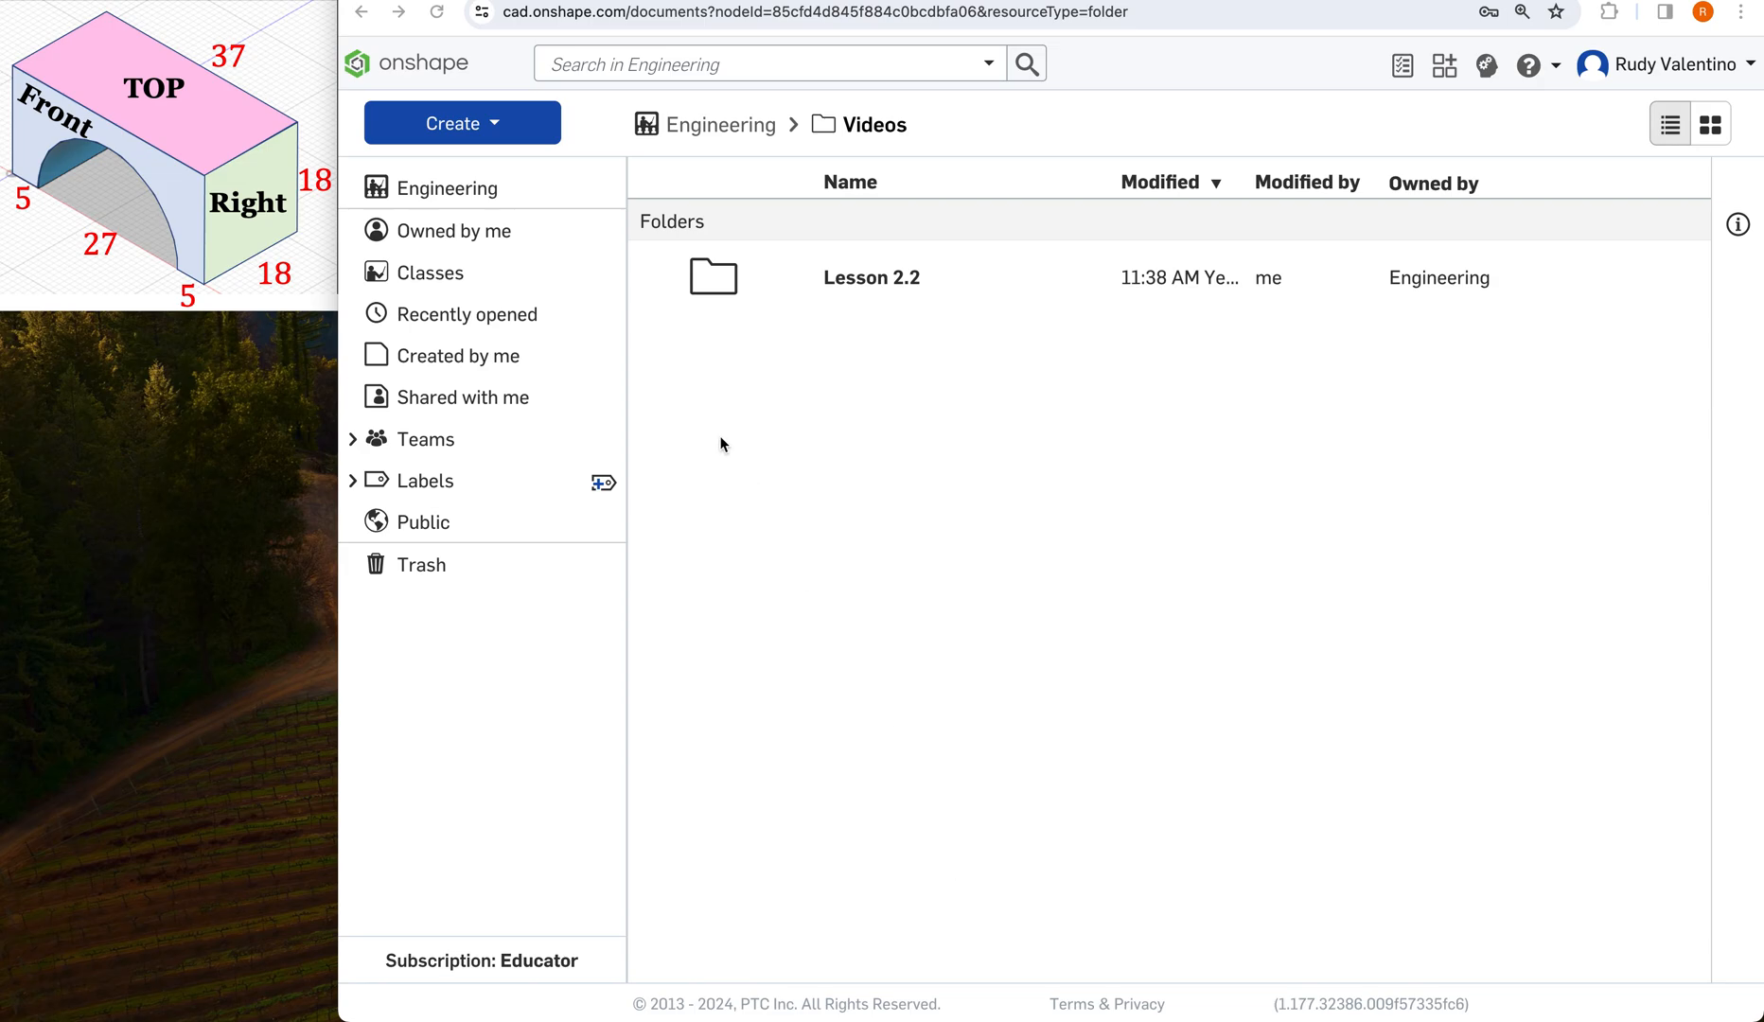
# Create a new folder named Lesson 2.3 inside the Engineering company's Videos folder.
pyautogui.click(387, 65)
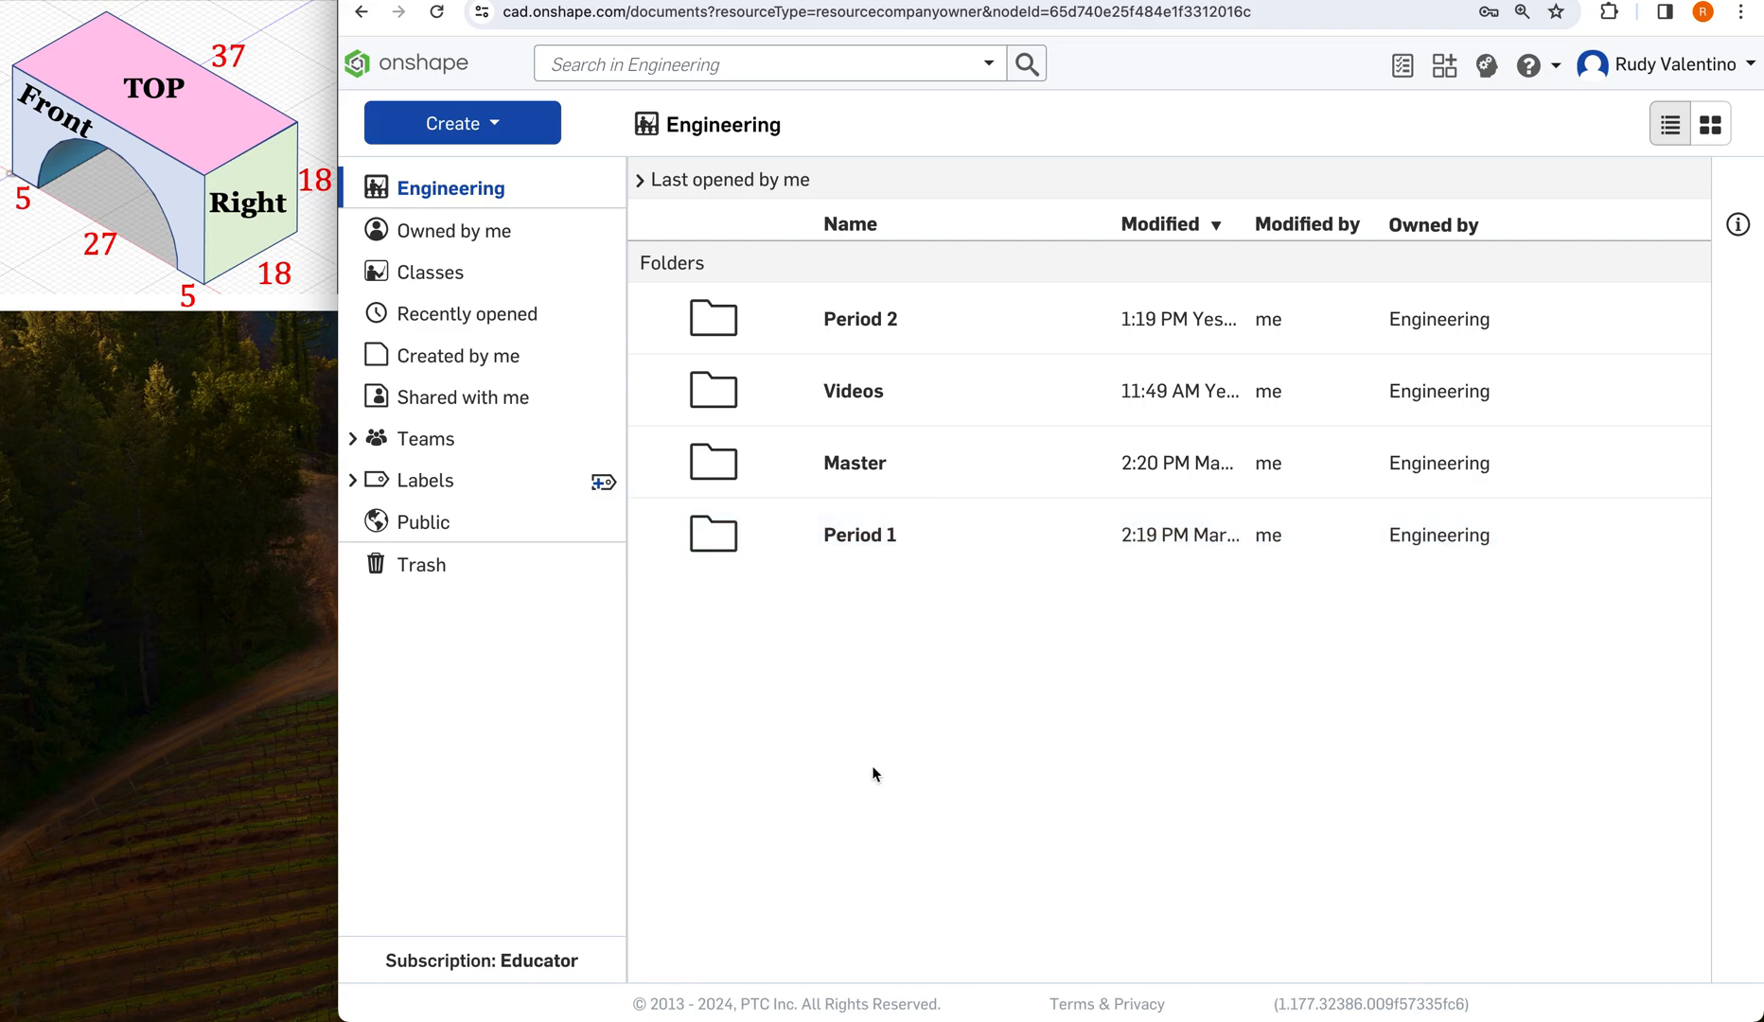
pyautogui.doubleClick(785, 390)
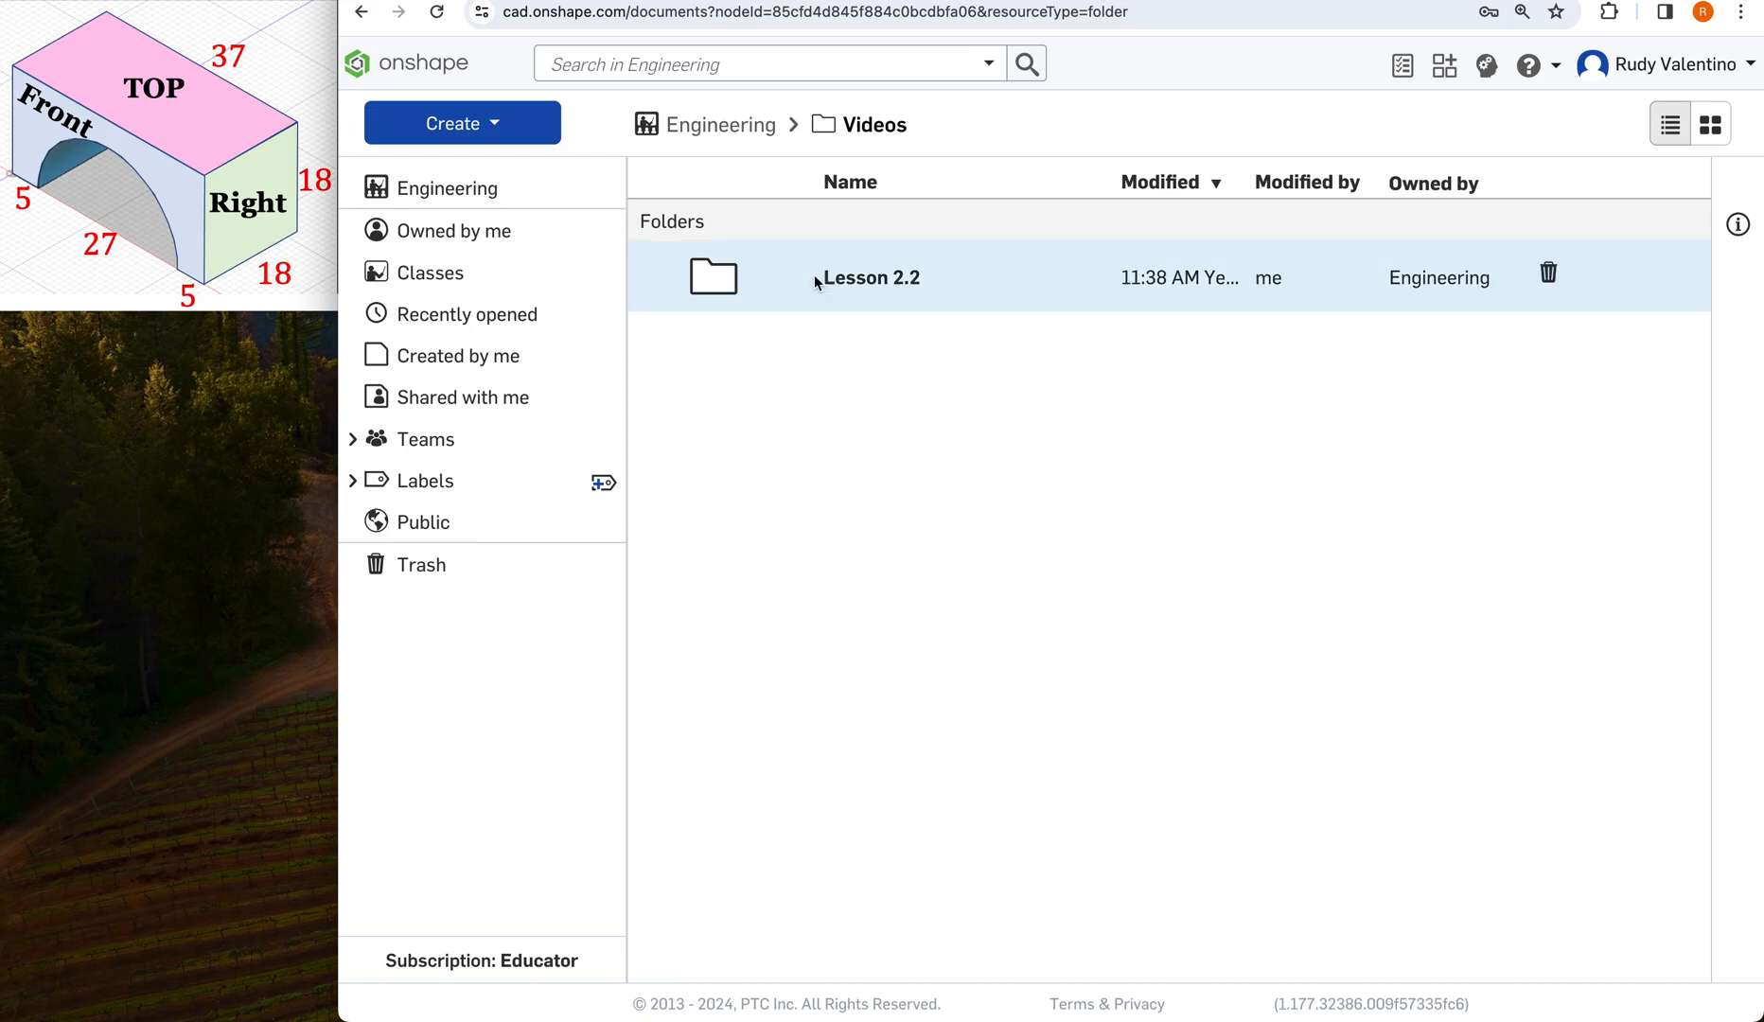
pyautogui.click(508, 125)
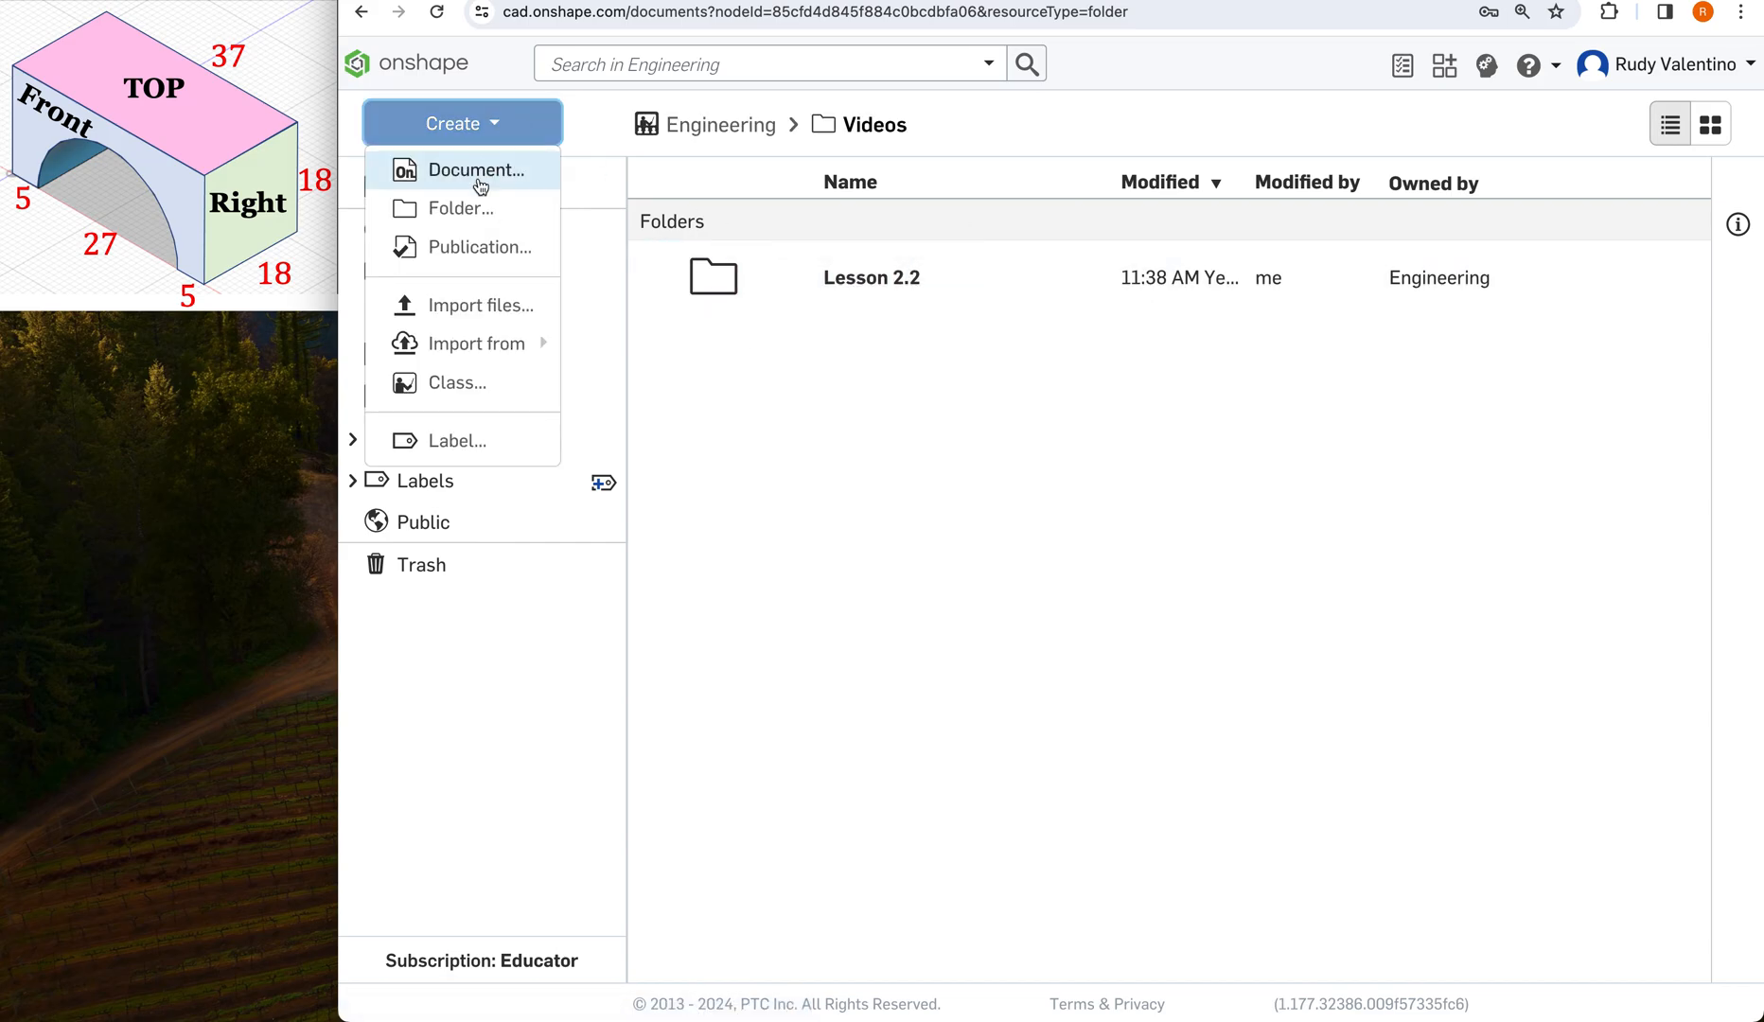
pyautogui.click(464, 206)
pyautogui.write('Lesson 2')
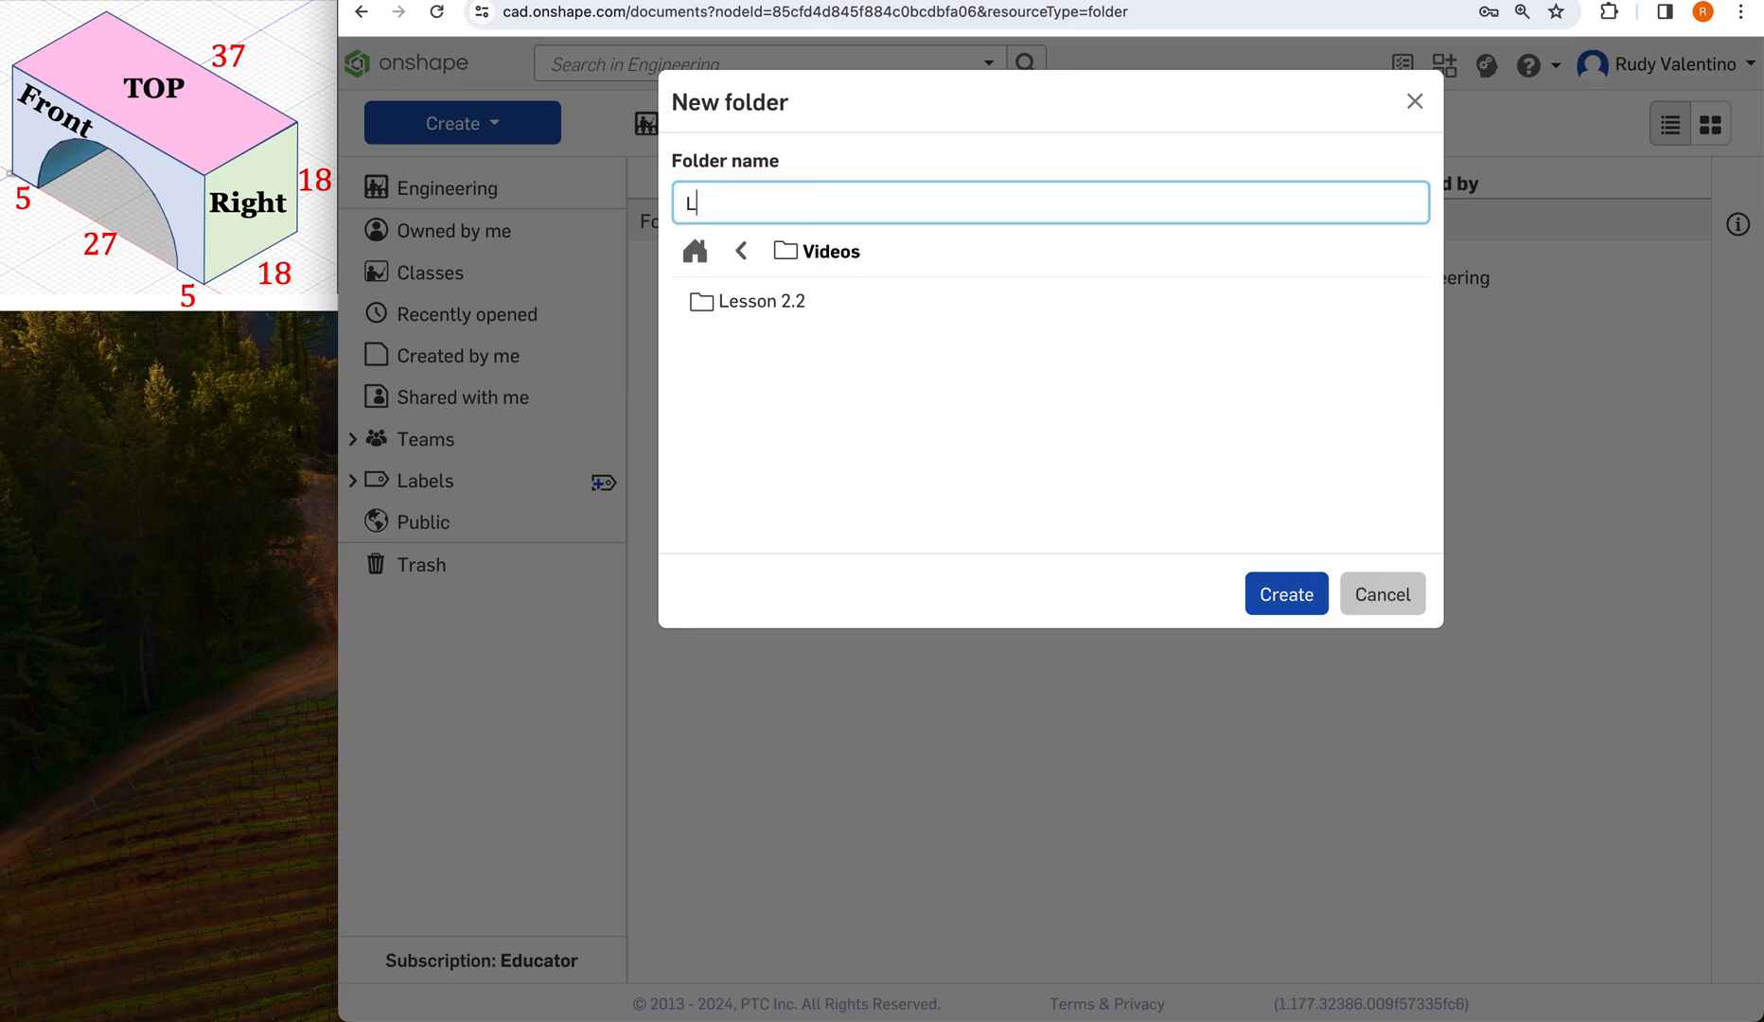
pyautogui.write('.3')
pyautogui.click(1304, 606)
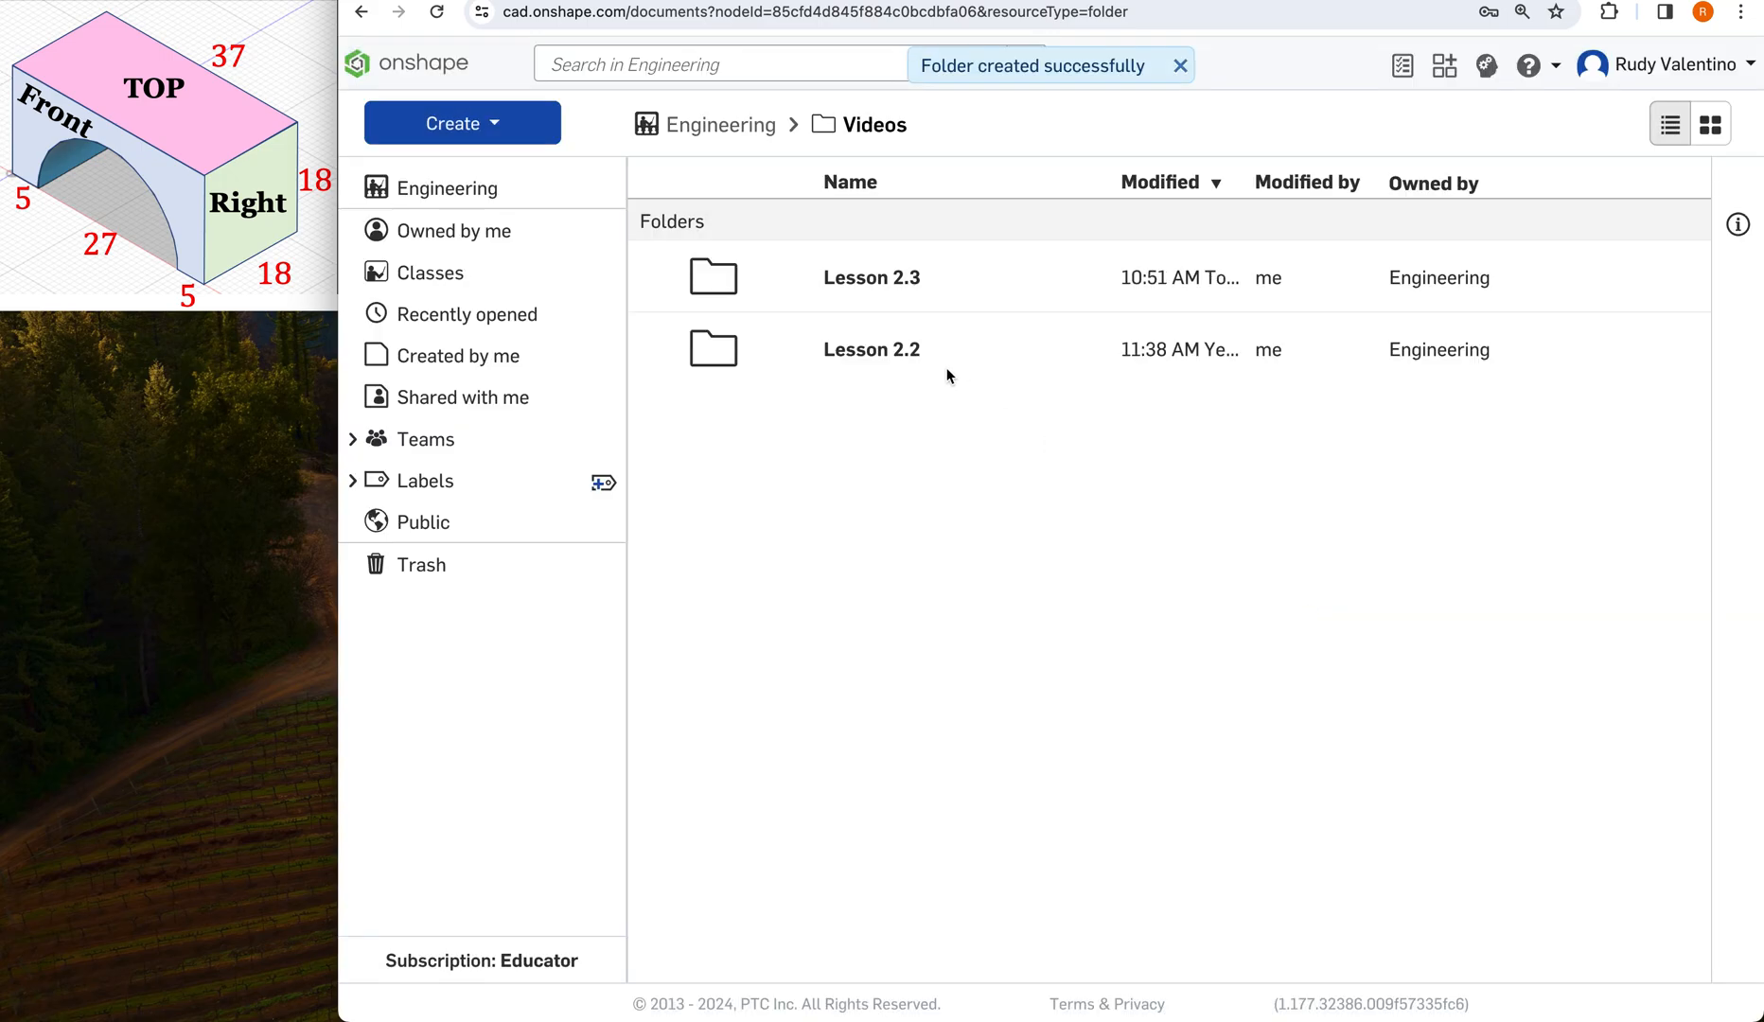
# Create a new document named Arc_LastName in the Lesson 2.3 folder.
pyautogui.click(889, 284)
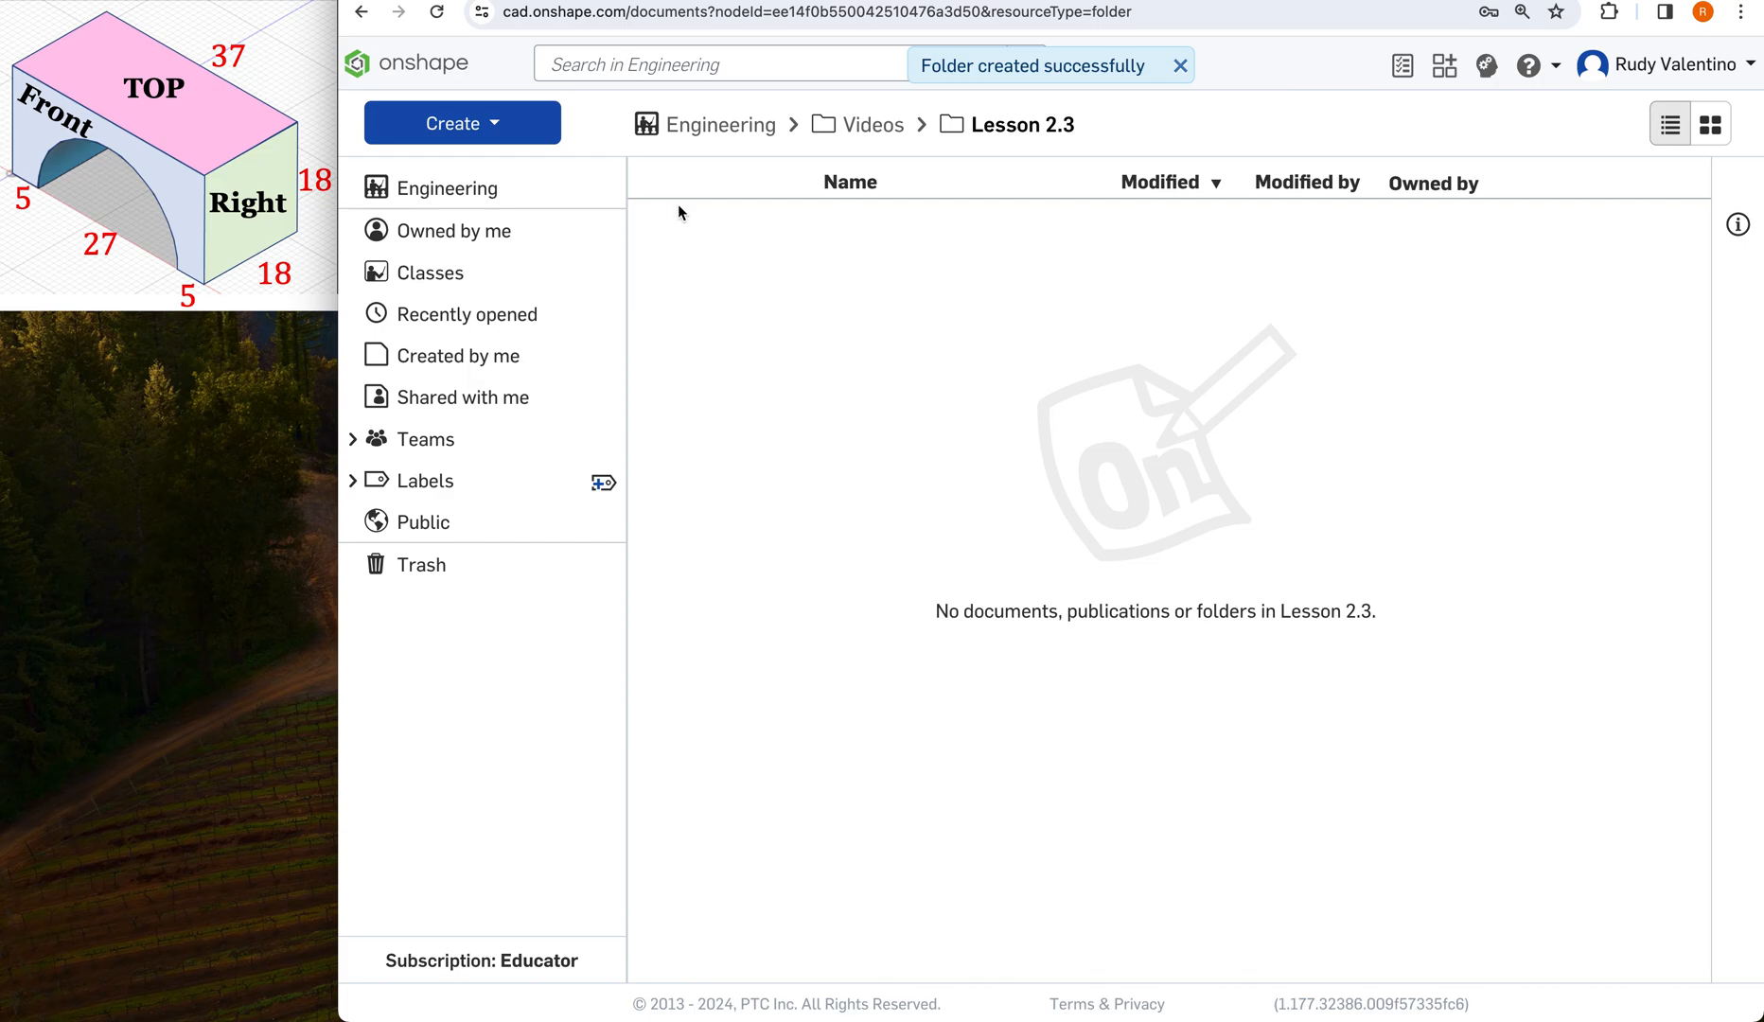
pyautogui.click(462, 123)
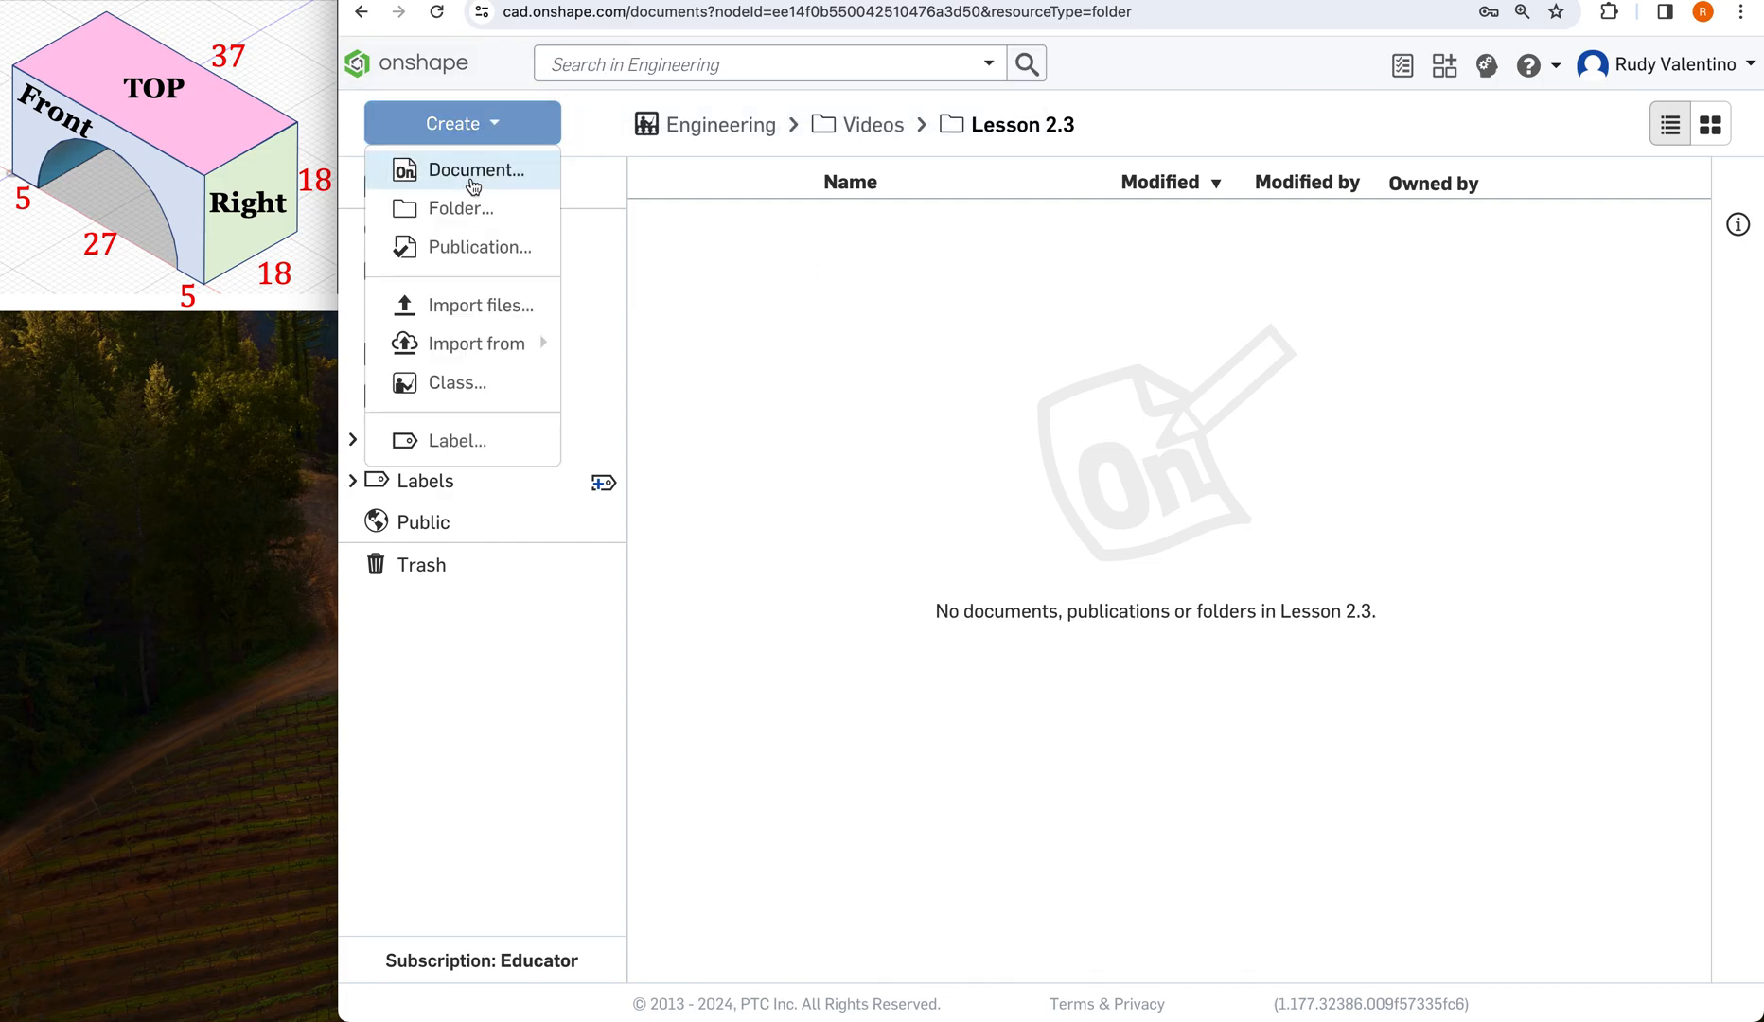
pyautogui.click(473, 171)
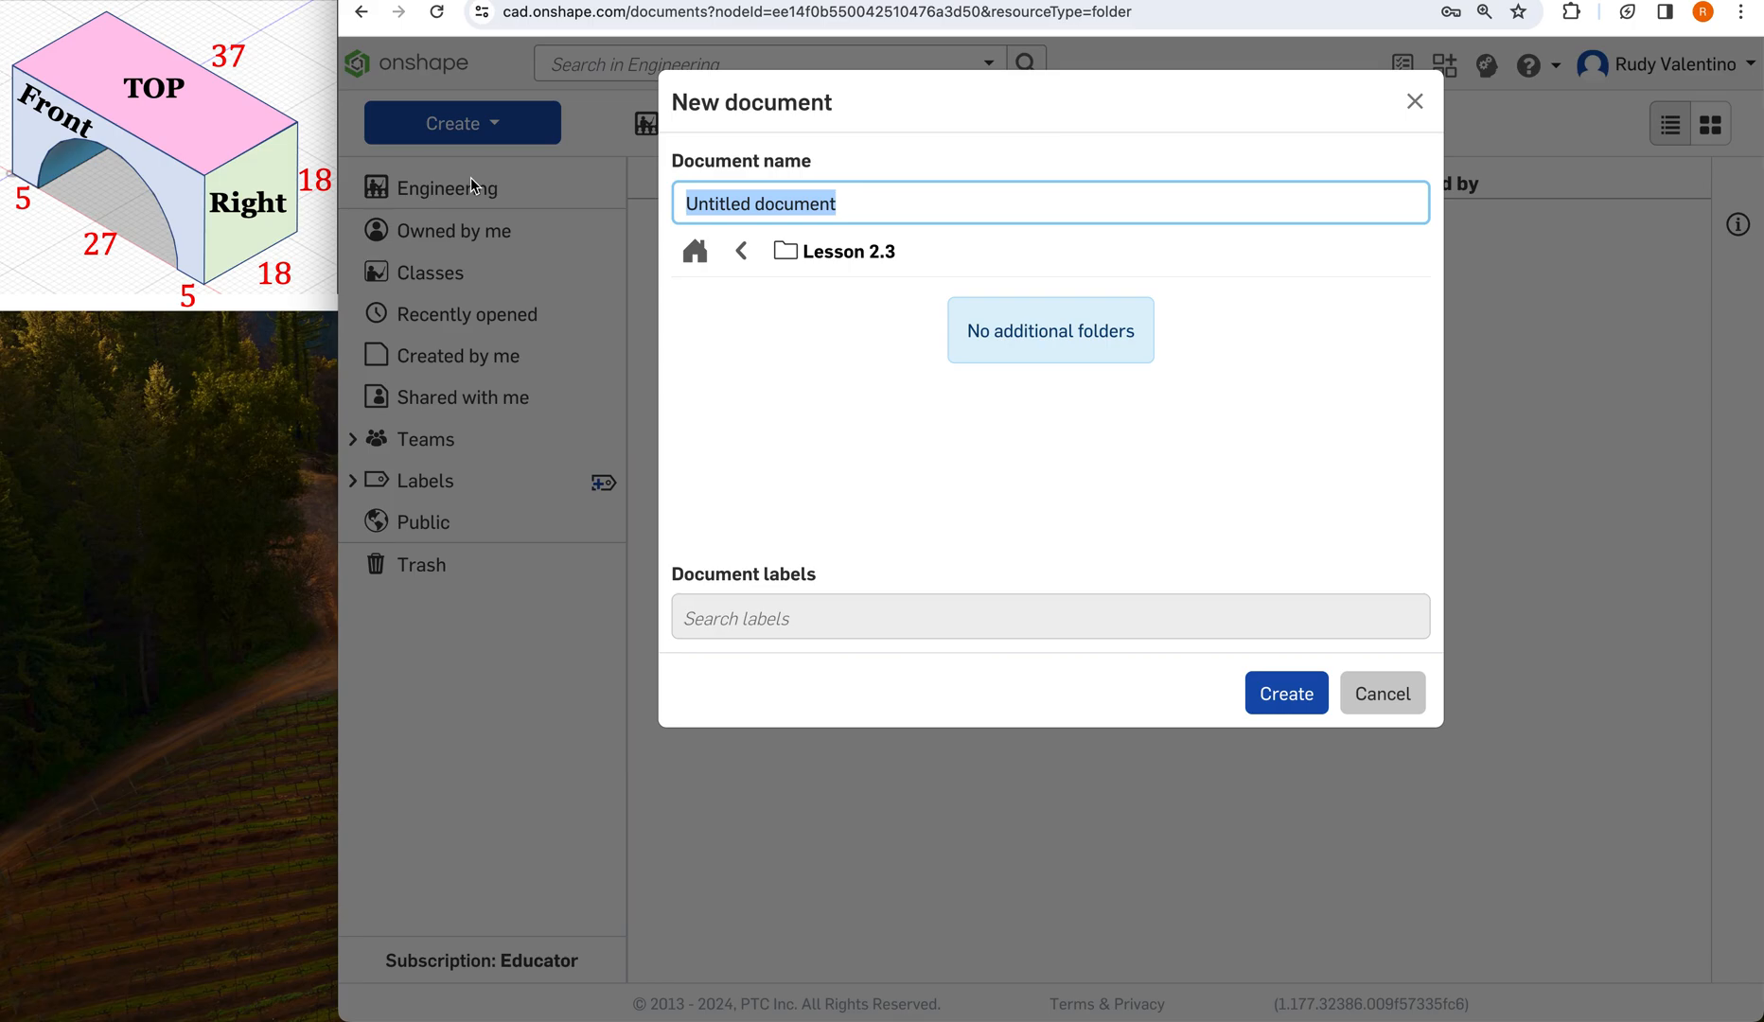
pyautogui.write('Arc_LastName')
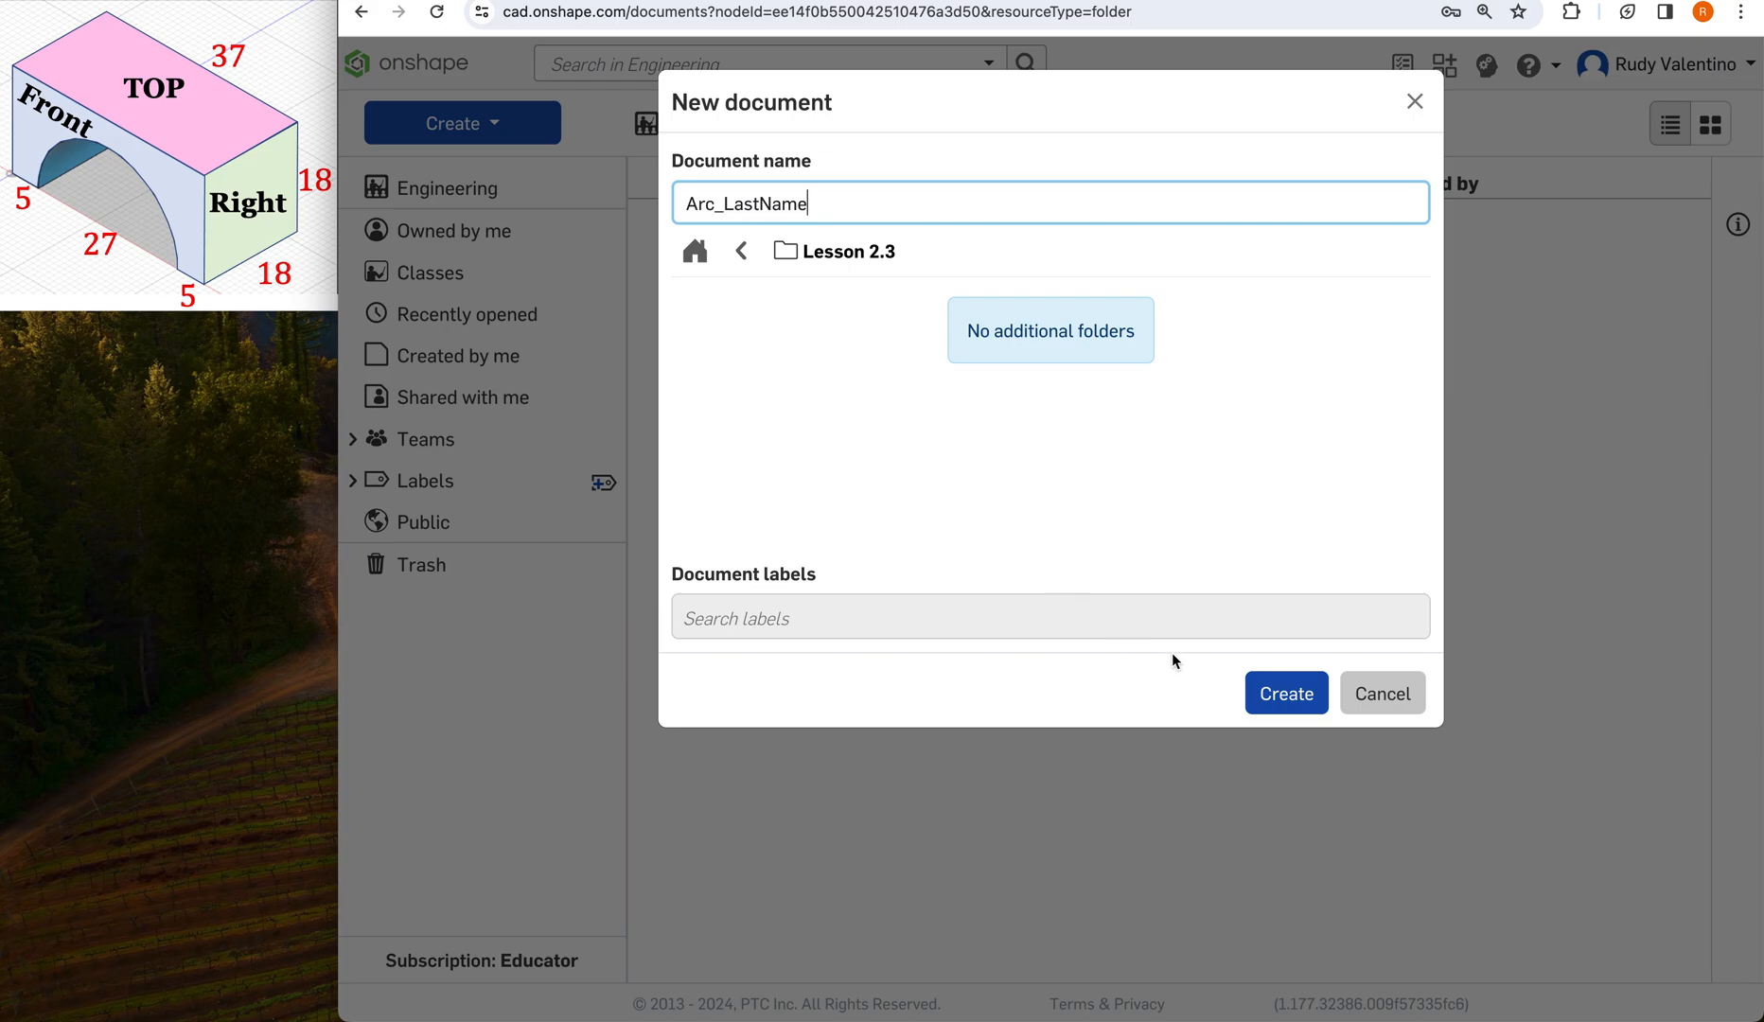
pyautogui.click(1286, 693)
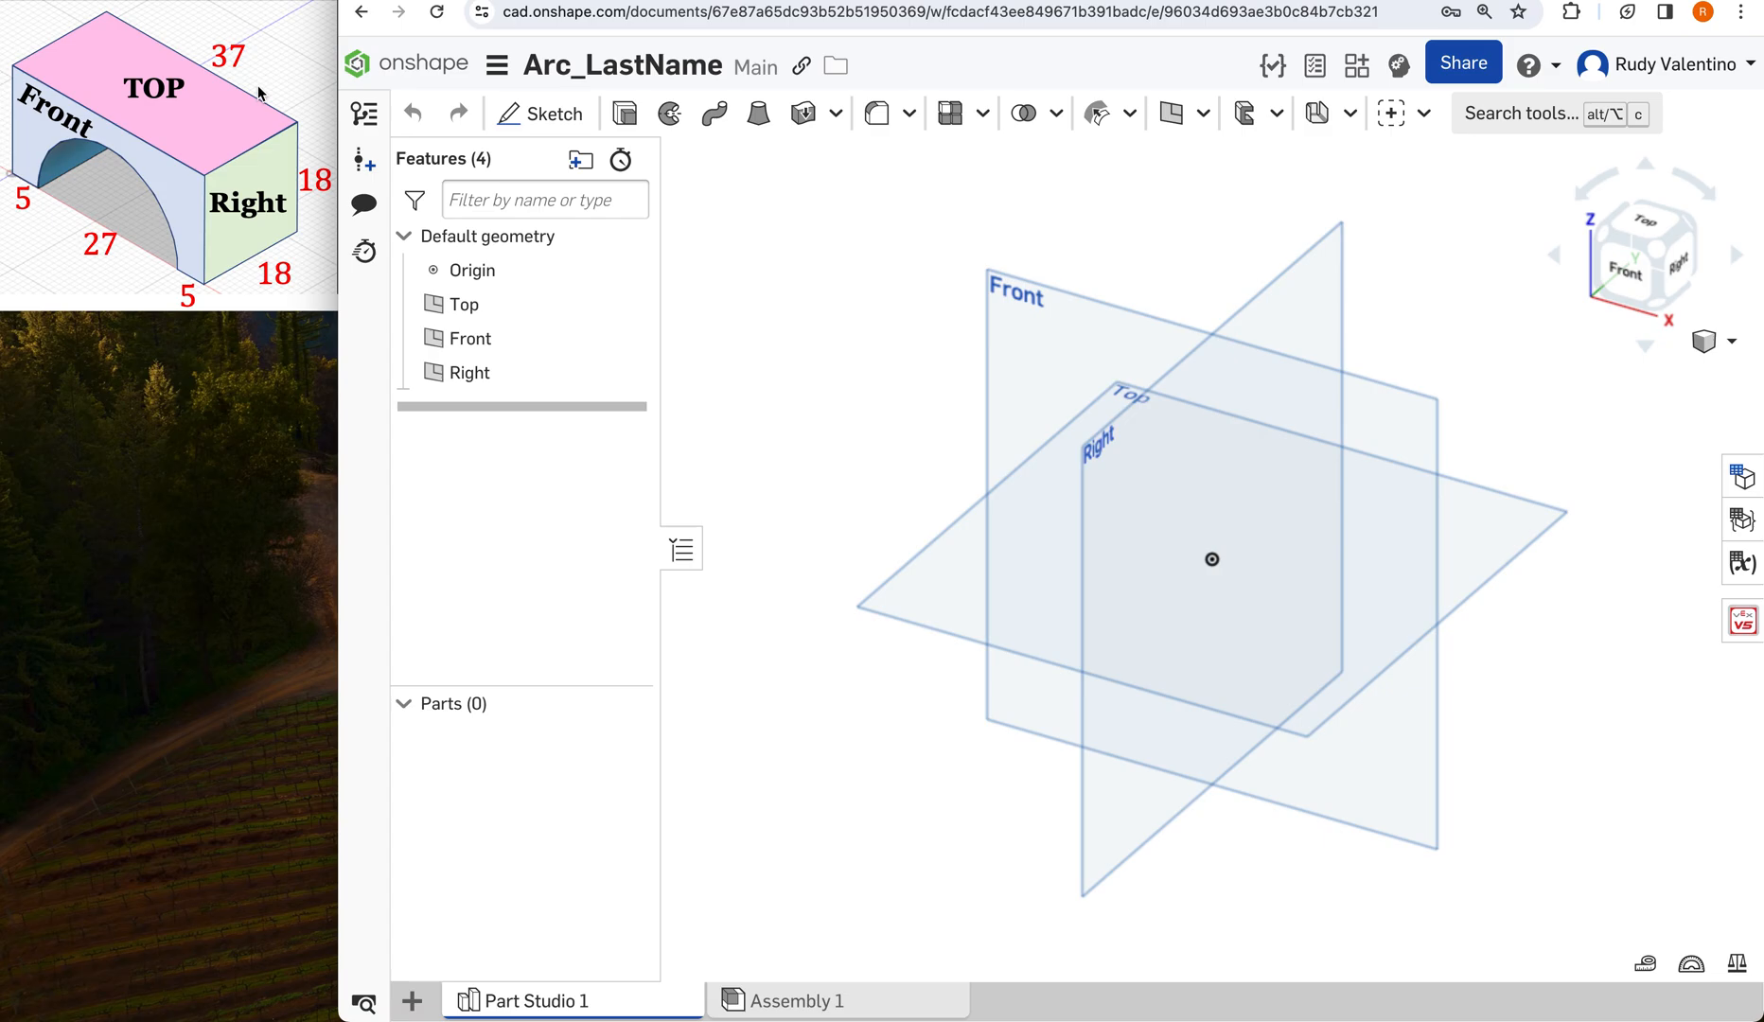
# Set the workspace's default length unit to Millimeter with 0 display decimals.
pyautogui.click(499, 74)
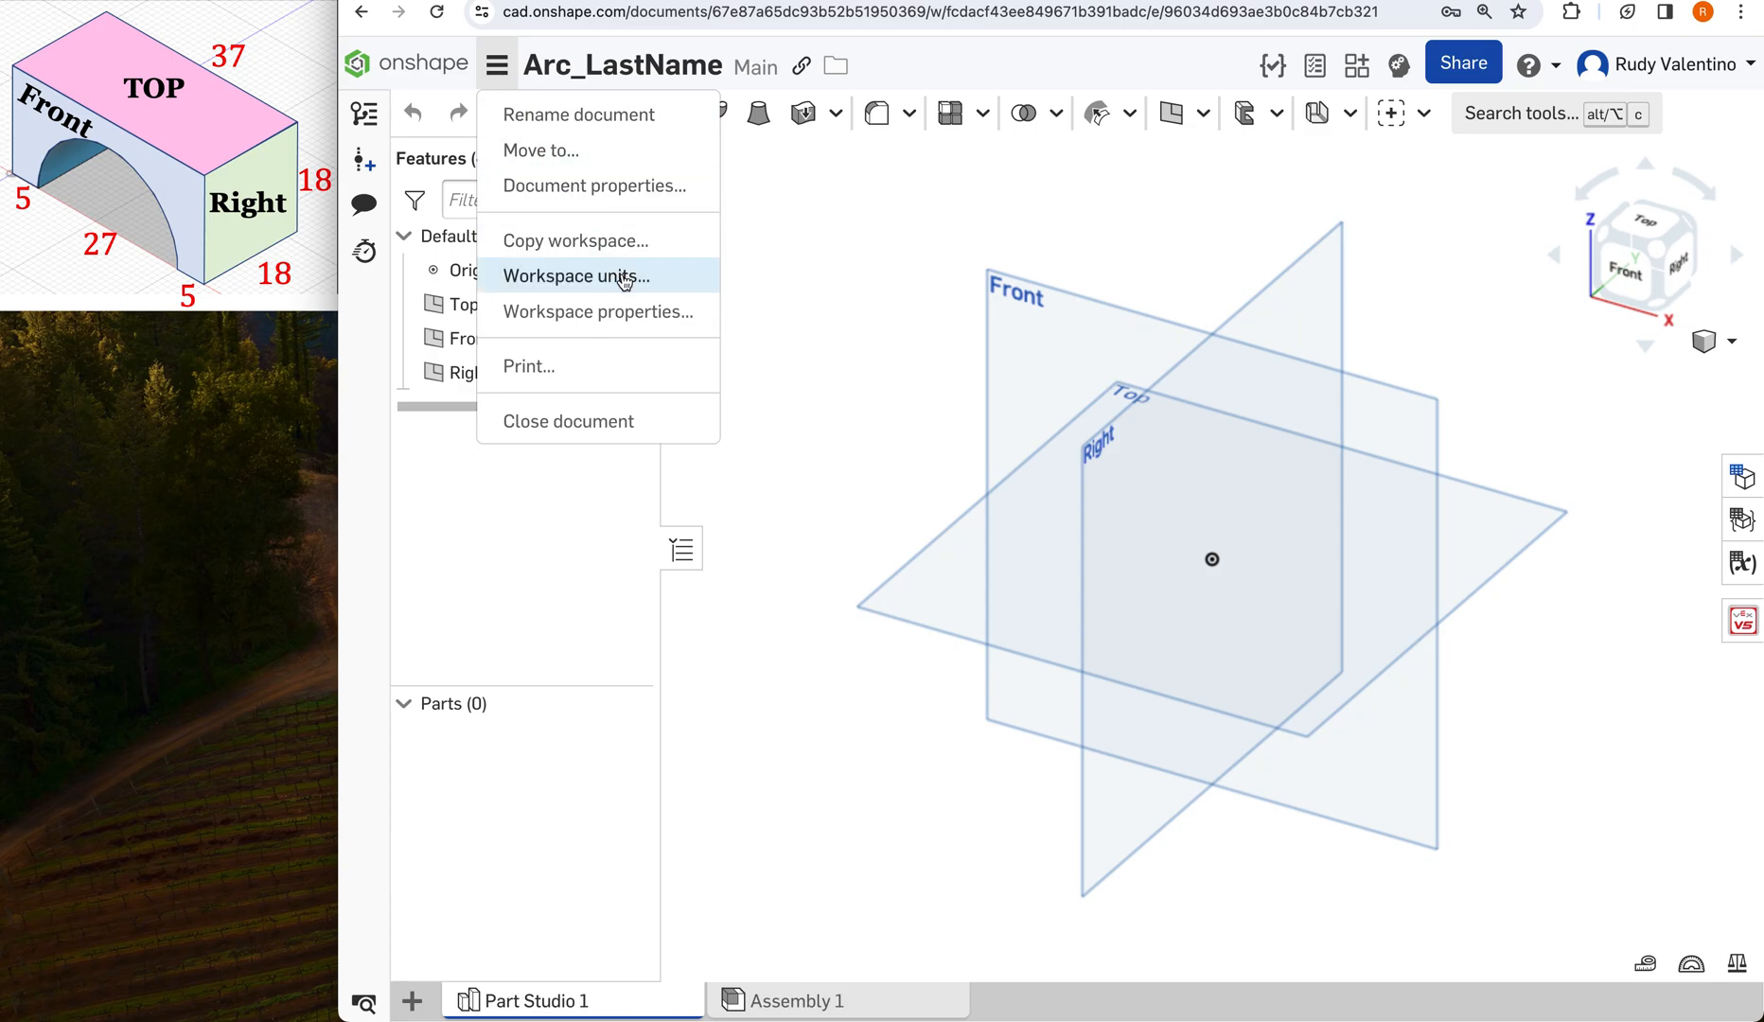
pyautogui.click(623, 276)
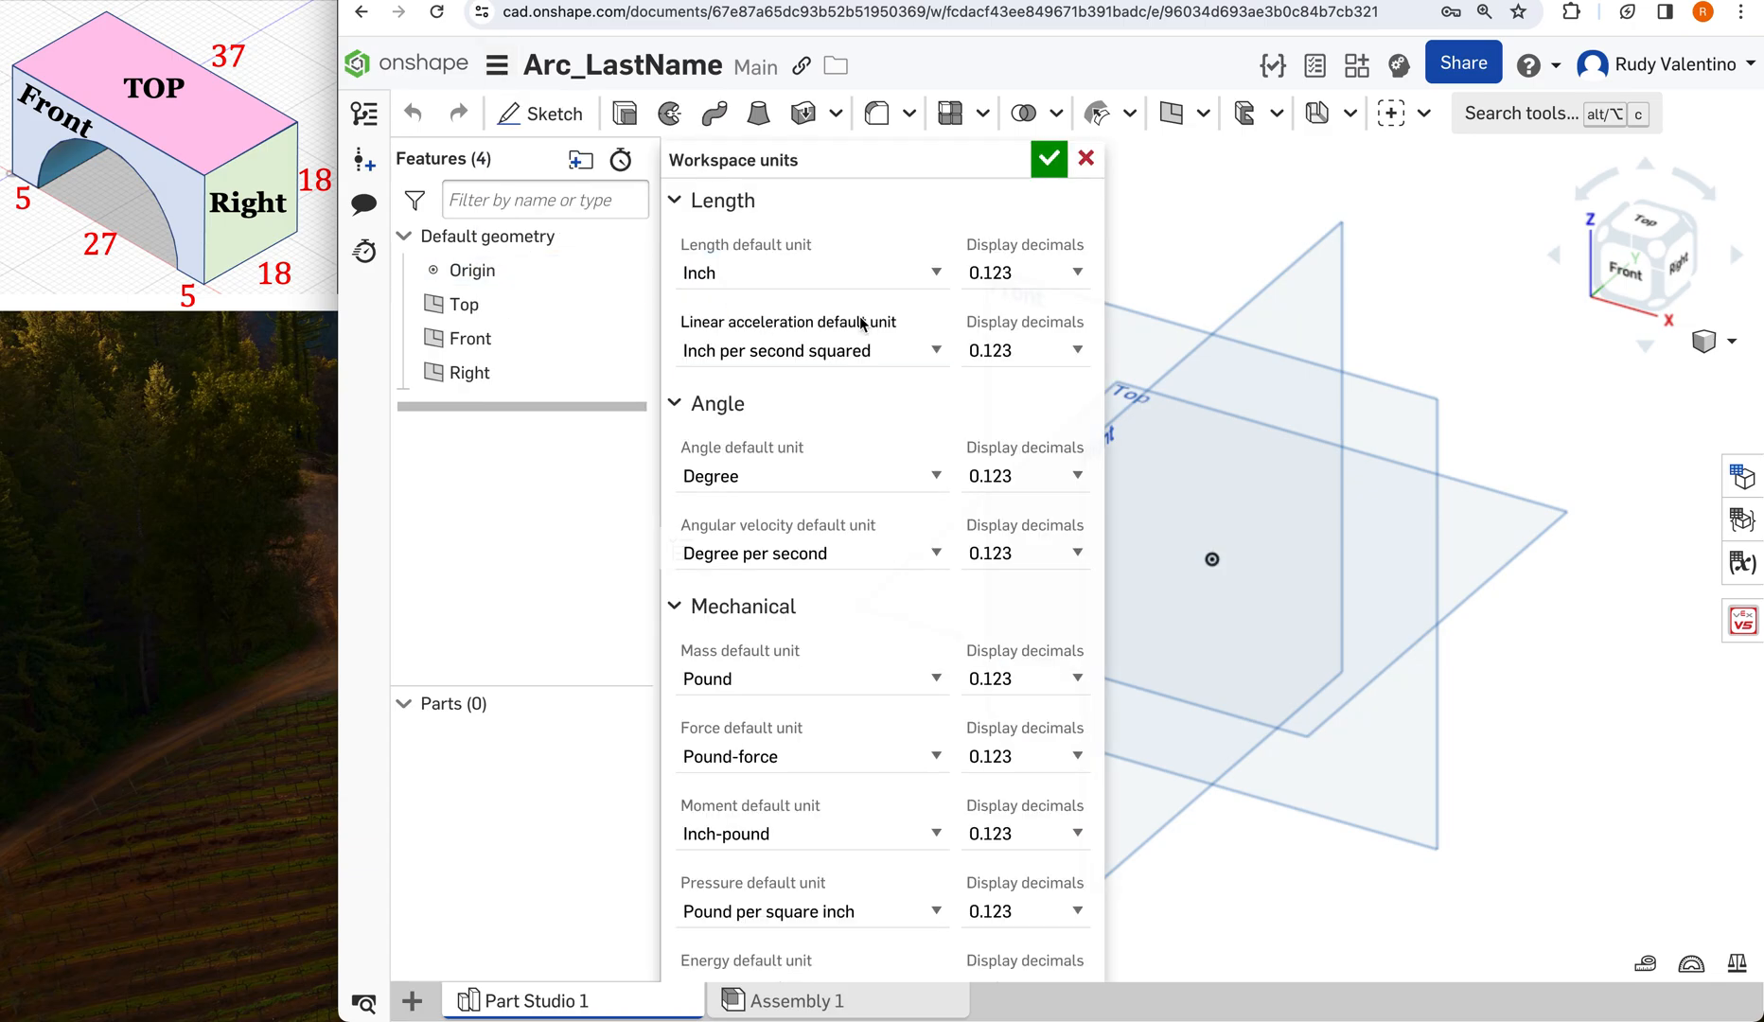
pyautogui.click(933, 274)
pyautogui.click(899, 327)
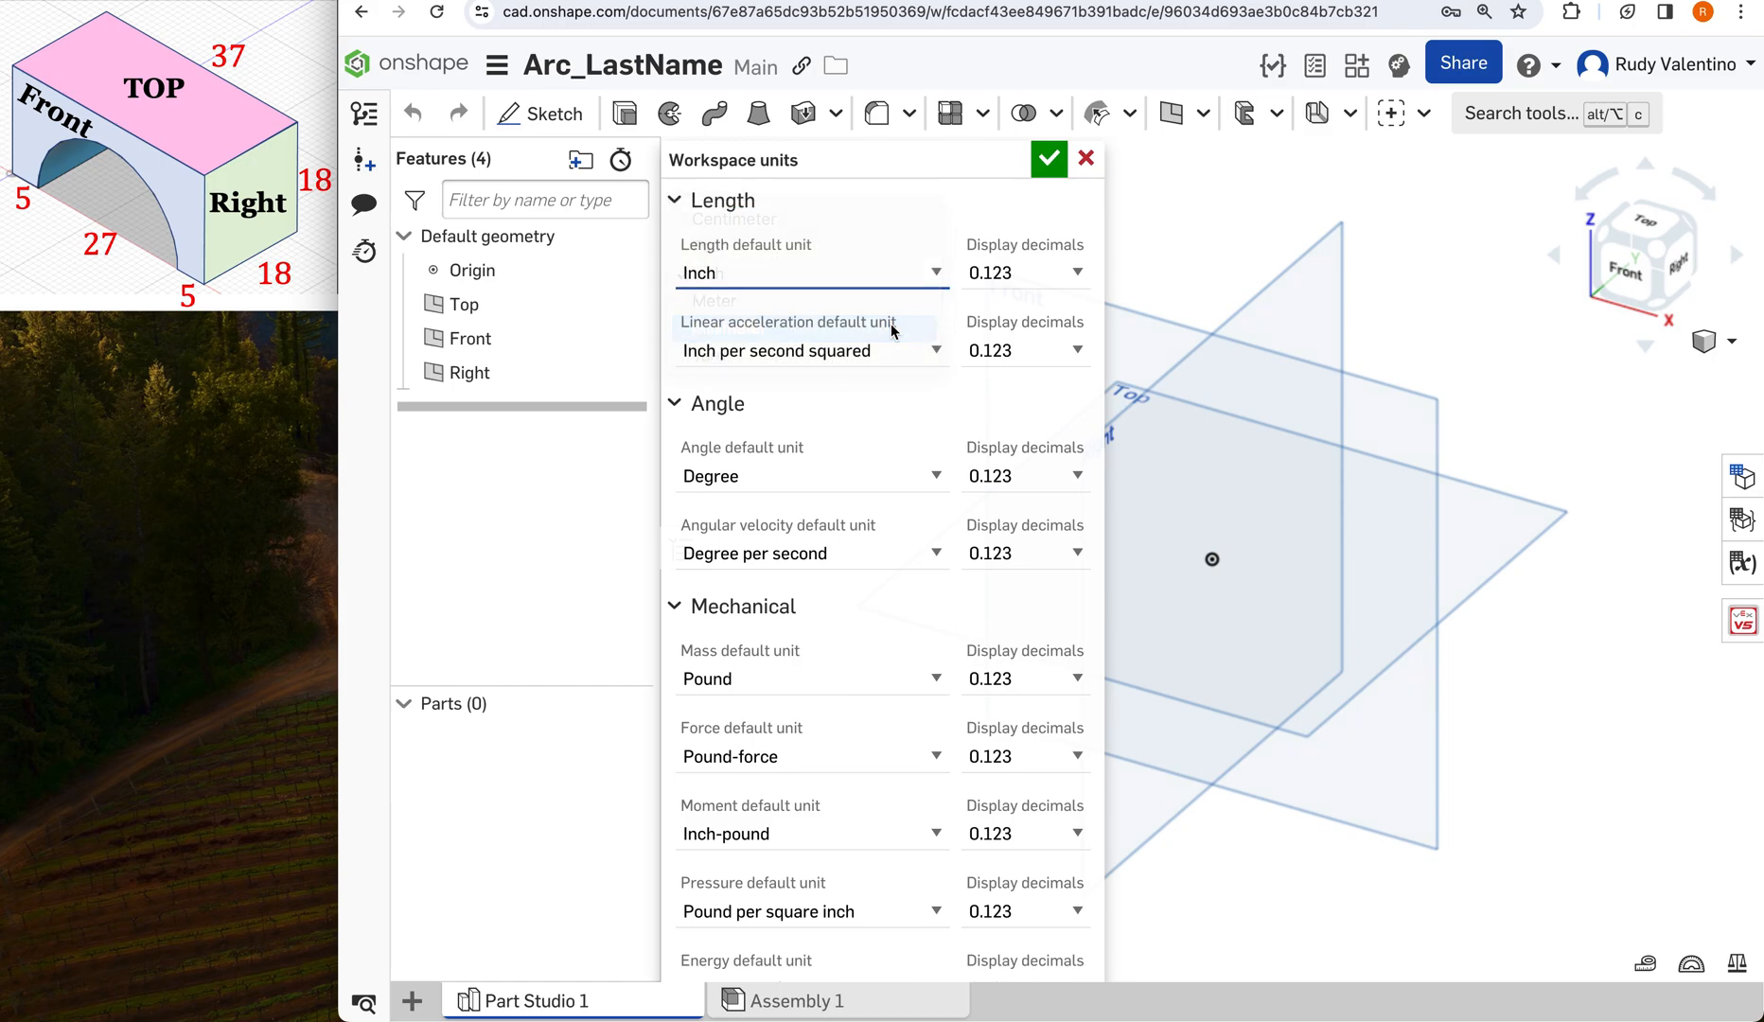
pyautogui.click(1075, 277)
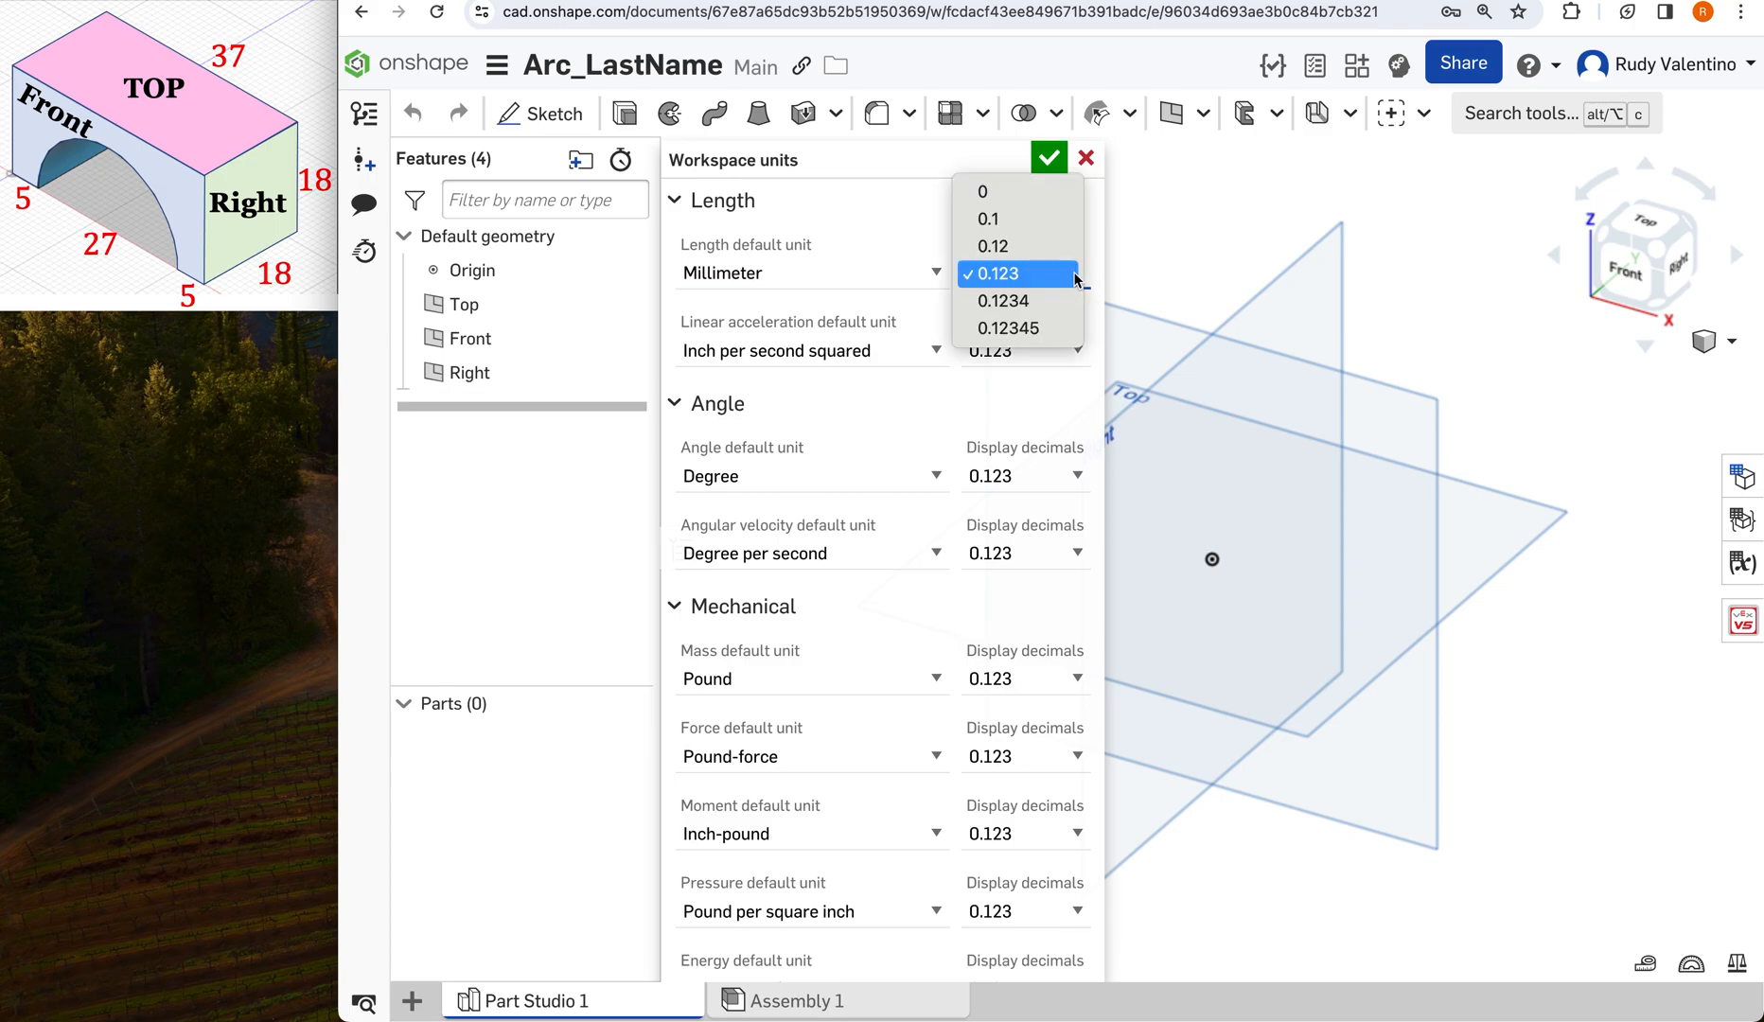
pyautogui.click(1028, 199)
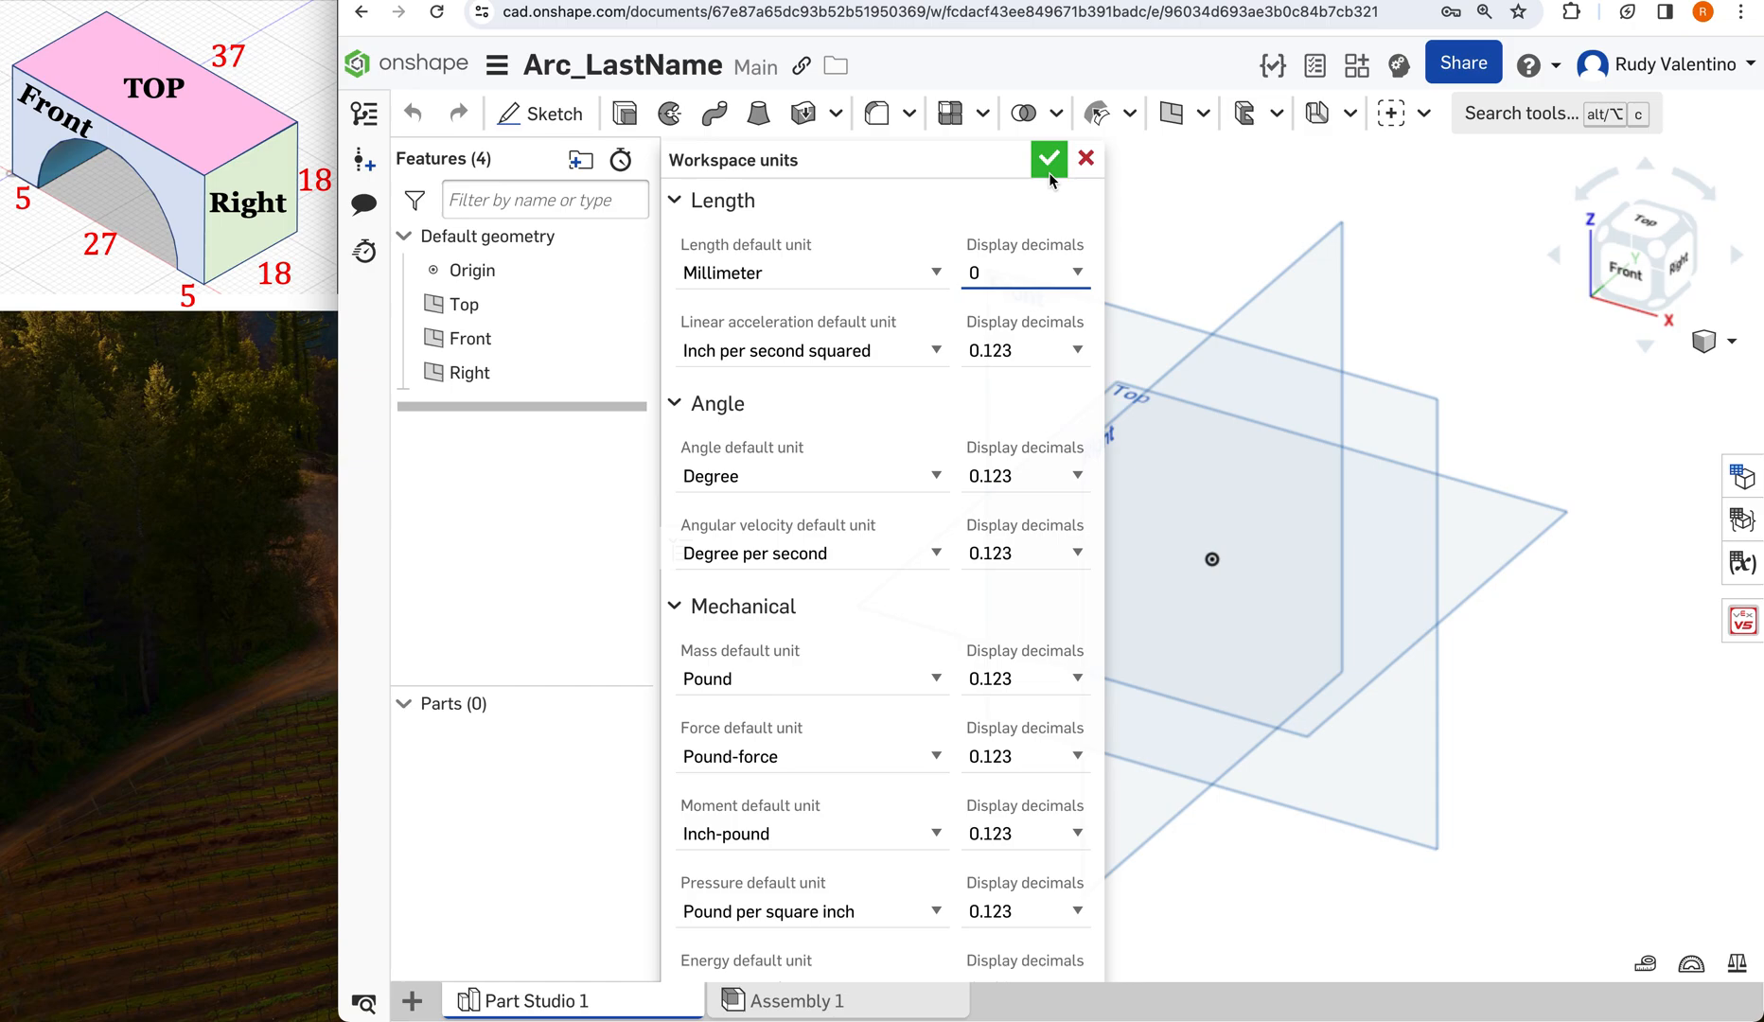
pyautogui.click(1048, 160)
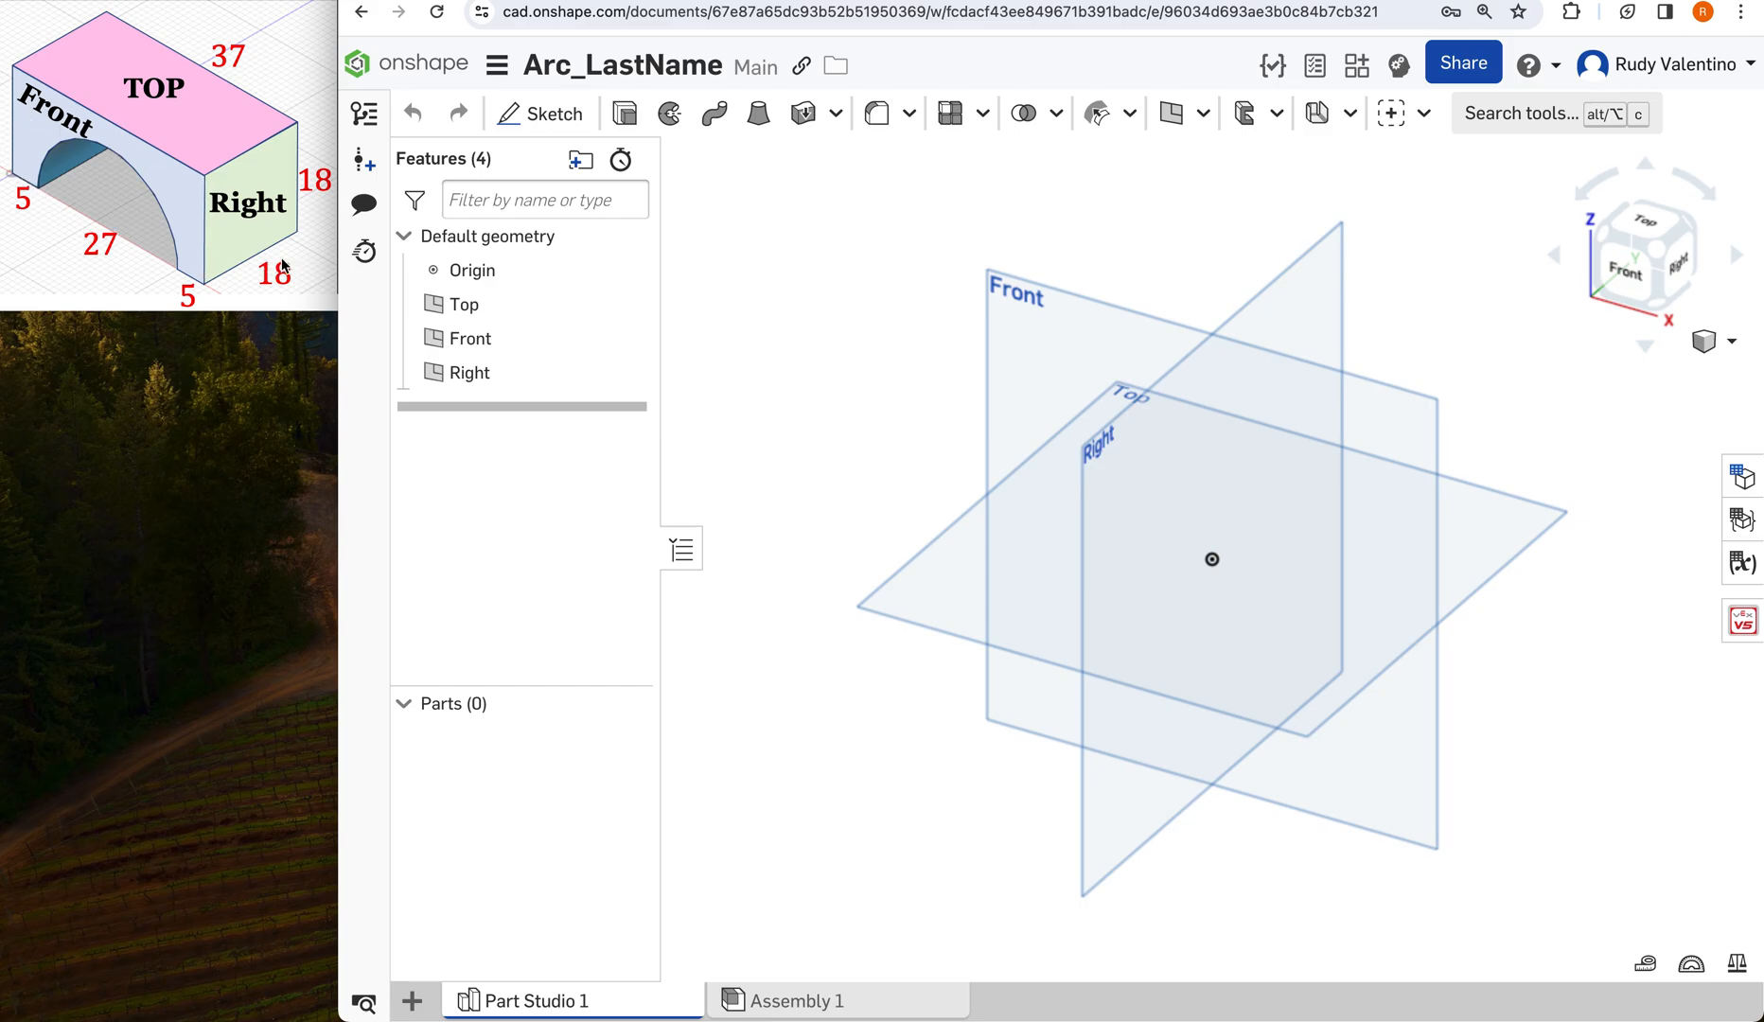
# Start a new sketch on the Front plane and move the sketch dialog clear of the drawing area.
pyautogui.click(536, 117)
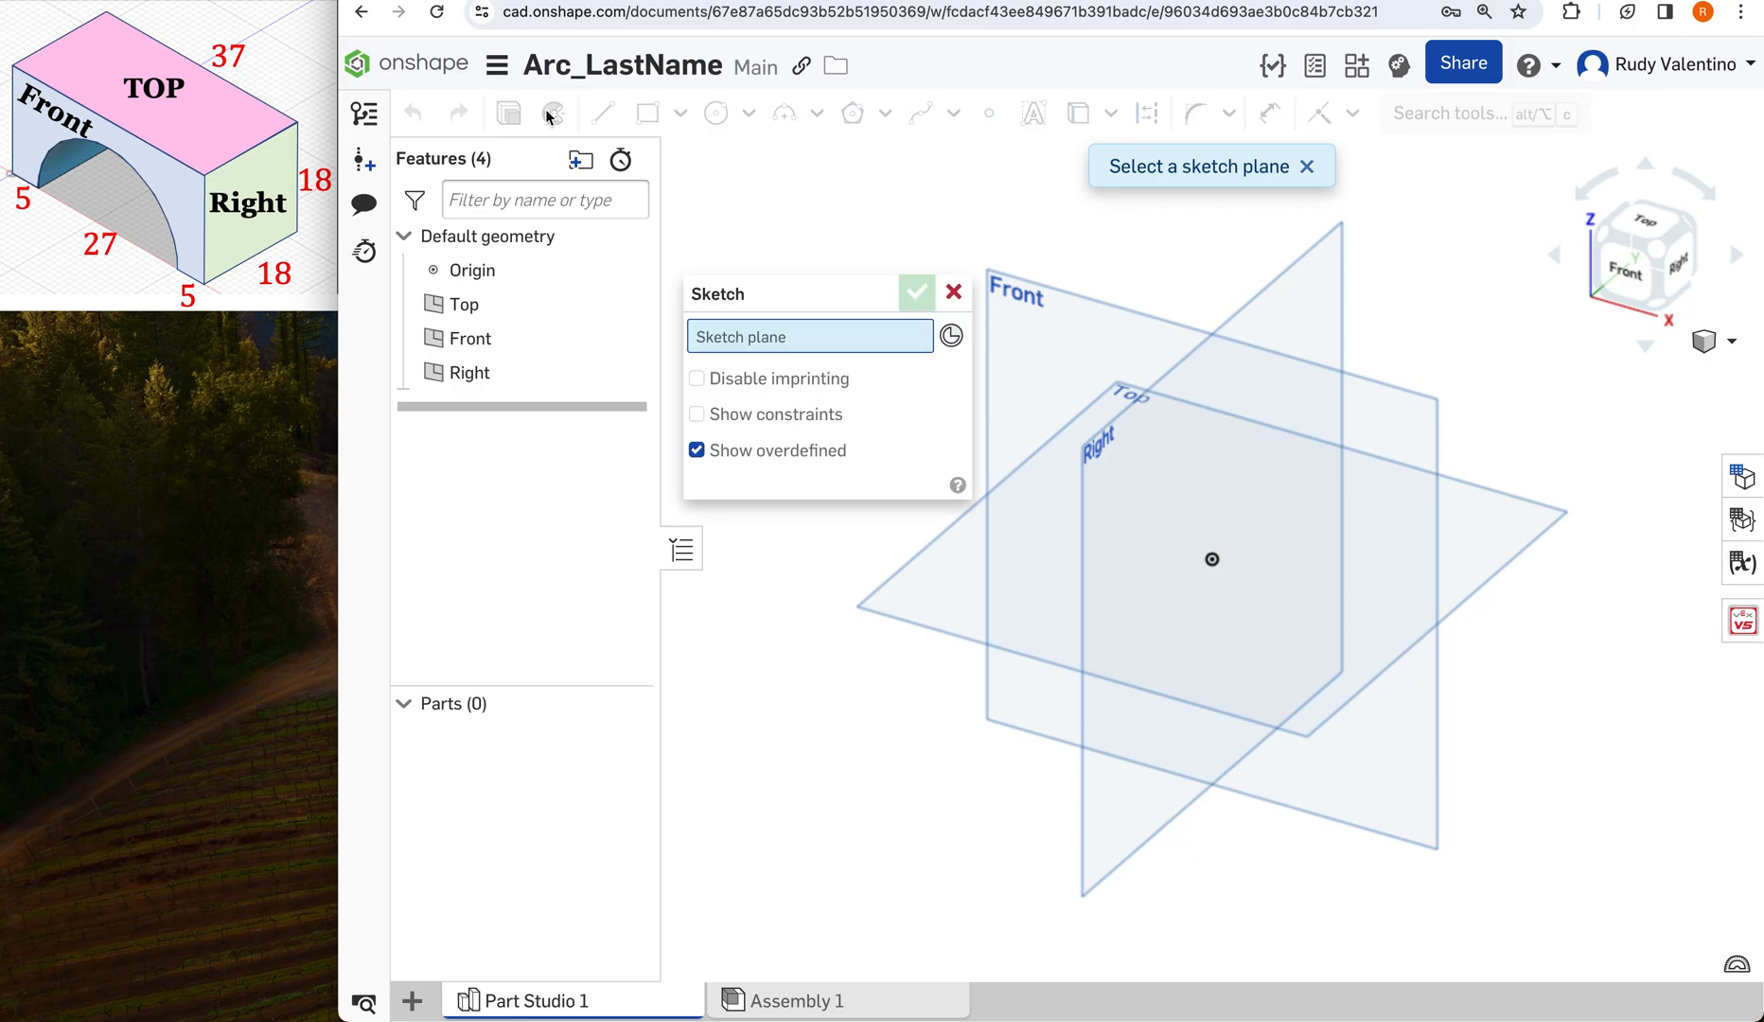
pyautogui.click(1629, 275)
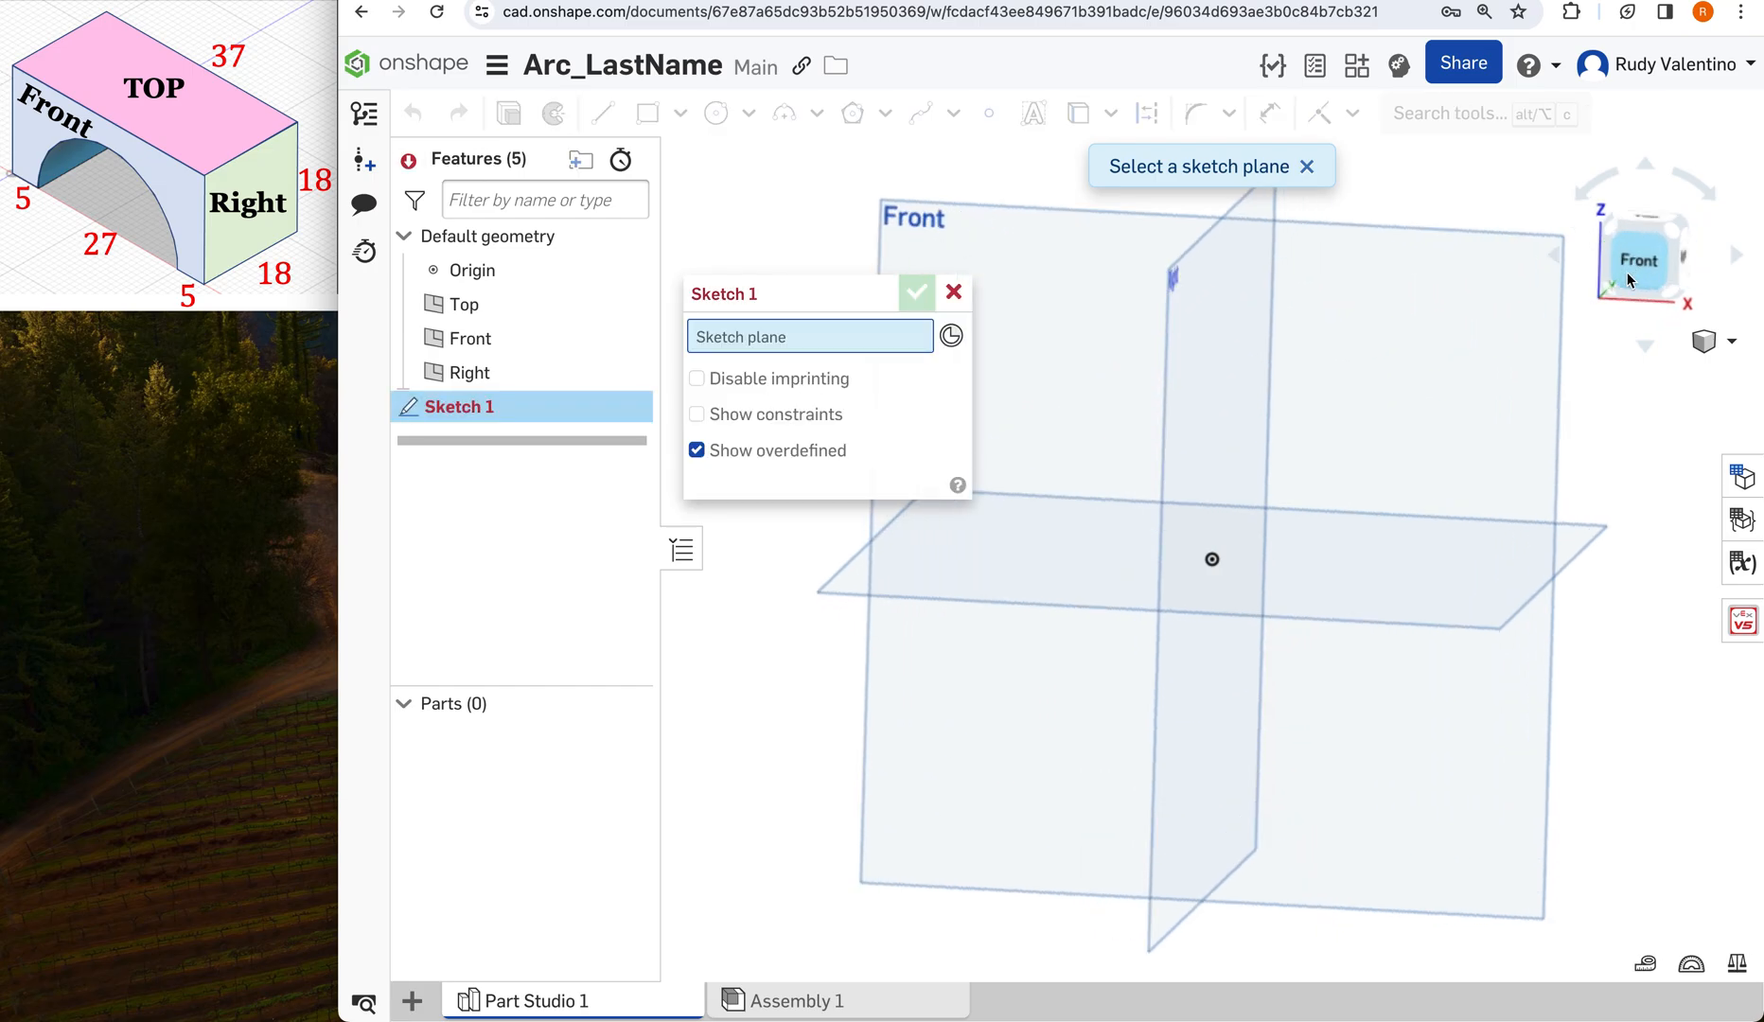
pyautogui.click(1124, 433)
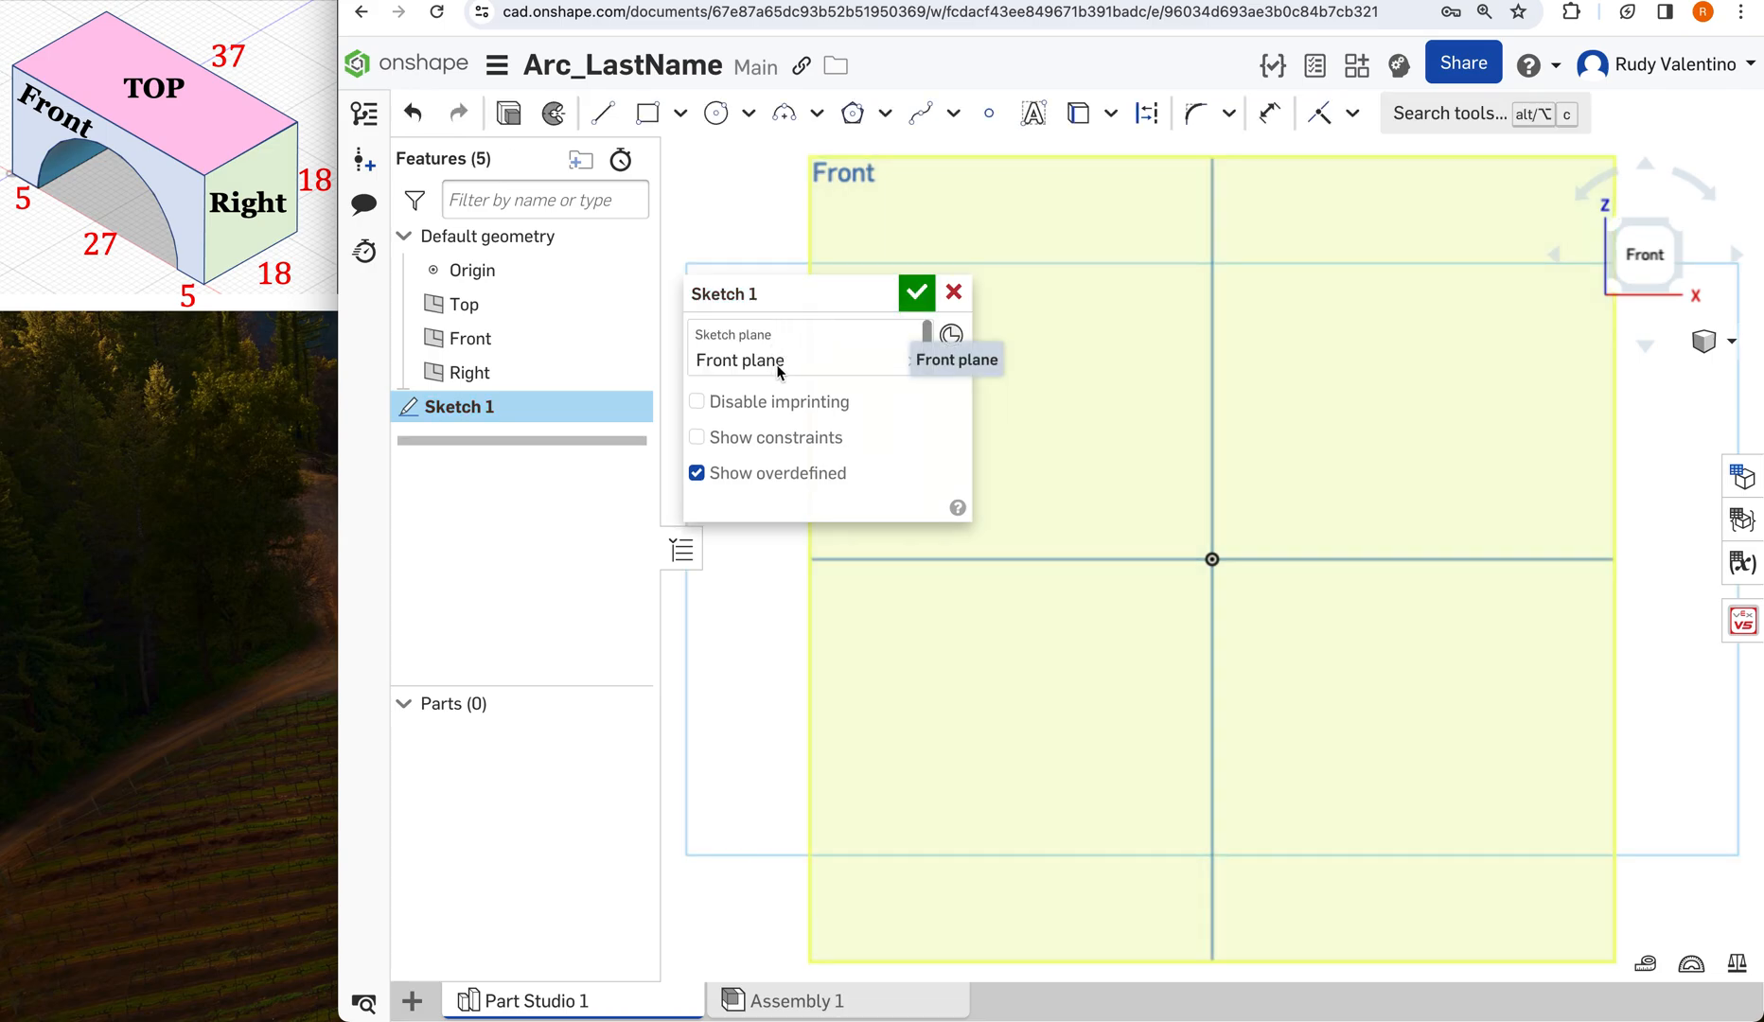
pyautogui.moveTo(824, 298); pyautogui.dragTo(526, 478)
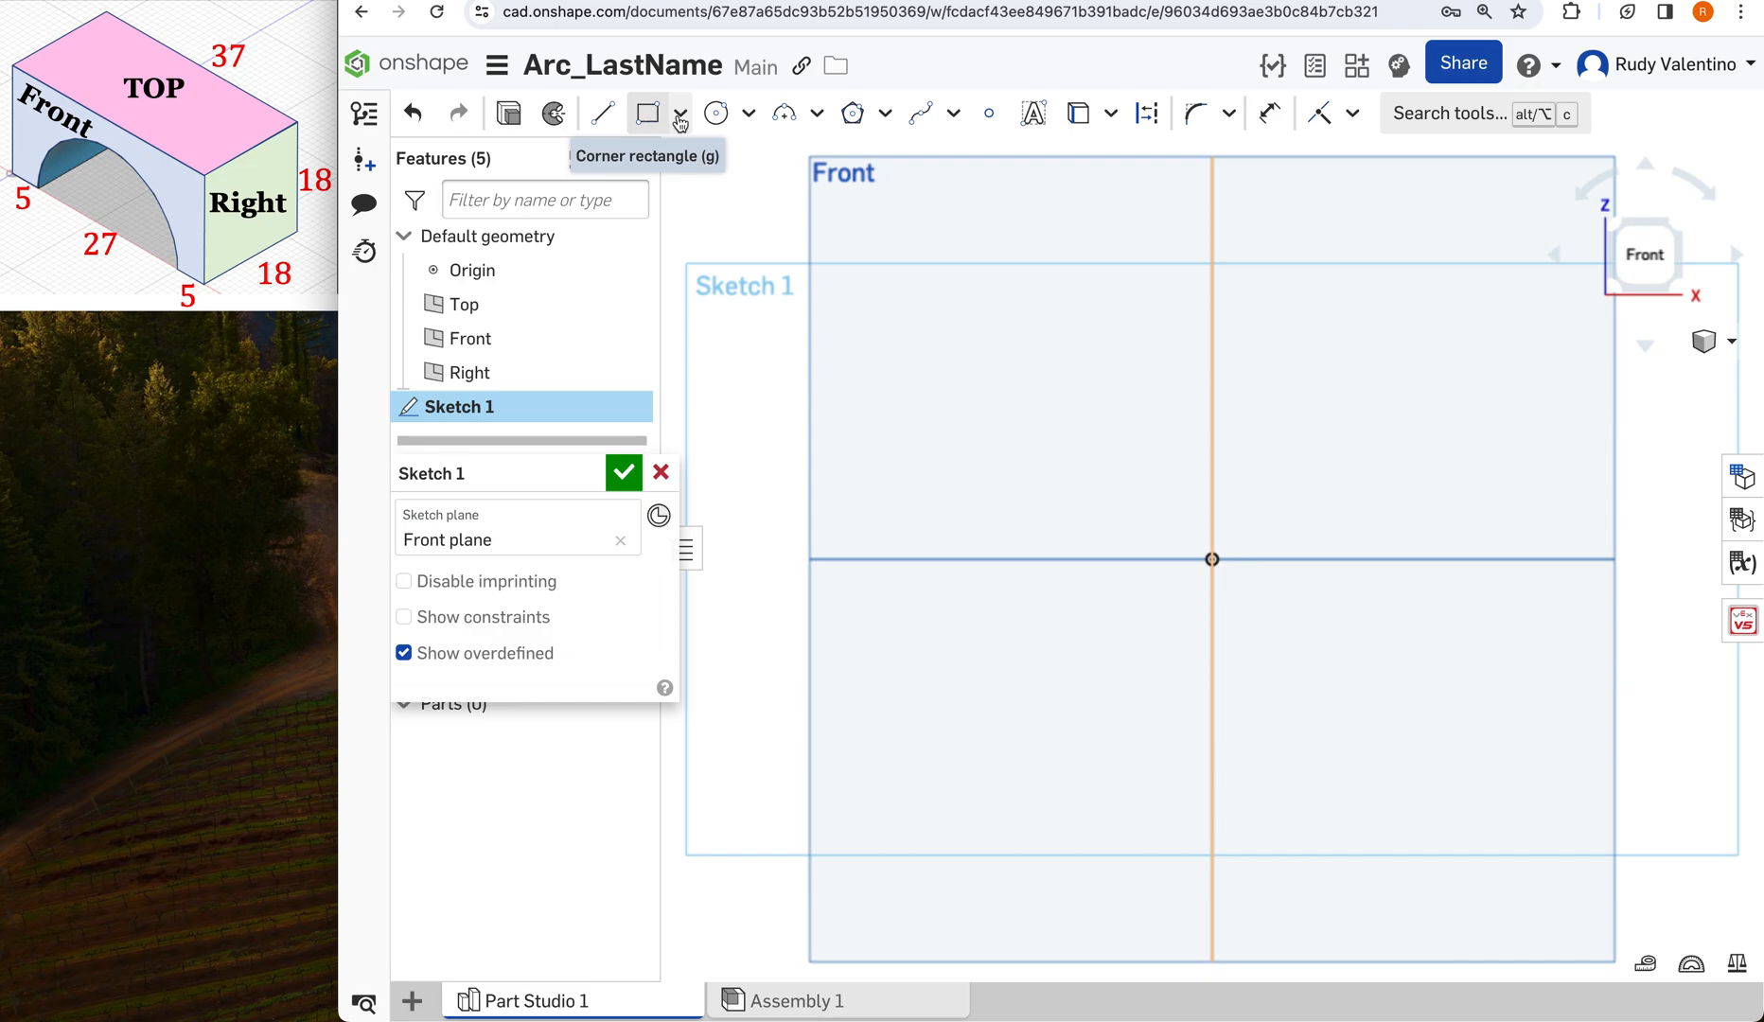
# Draw a corner rectangle up from the origin, about 49 mm wide and 37 mm high.
pyautogui.click(647, 114)
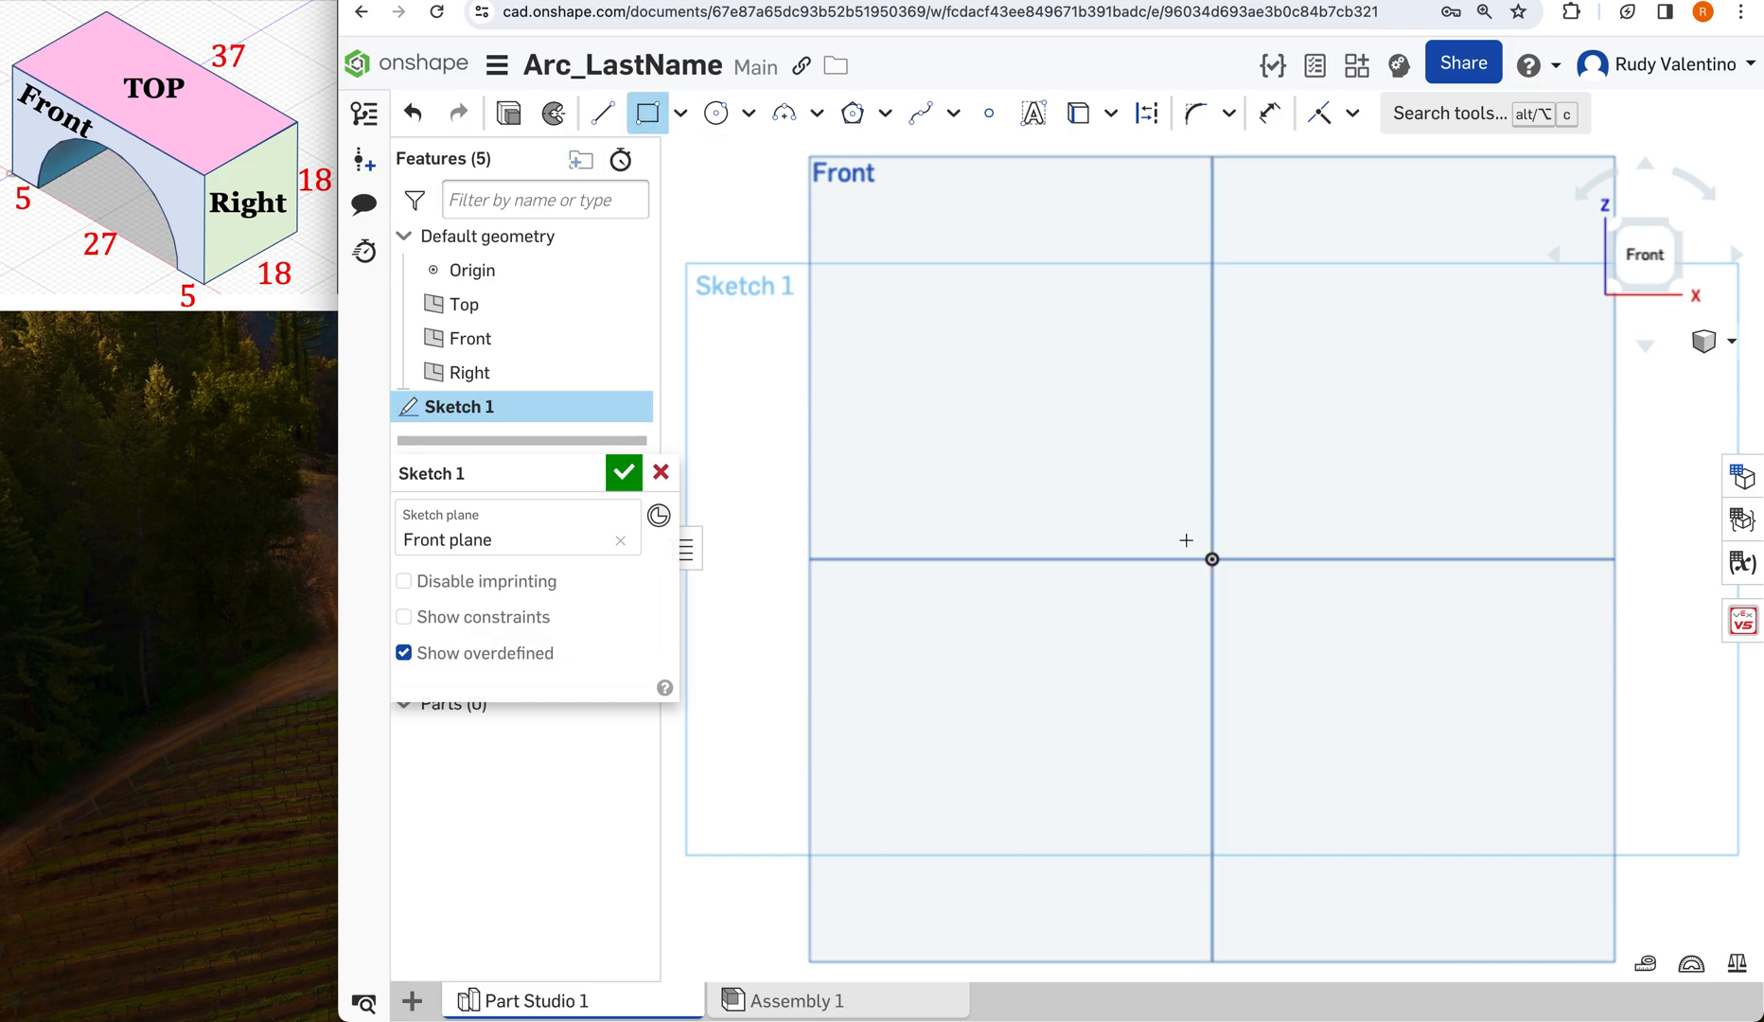
pyautogui.click(1210, 558)
pyautogui.click(1477, 363)
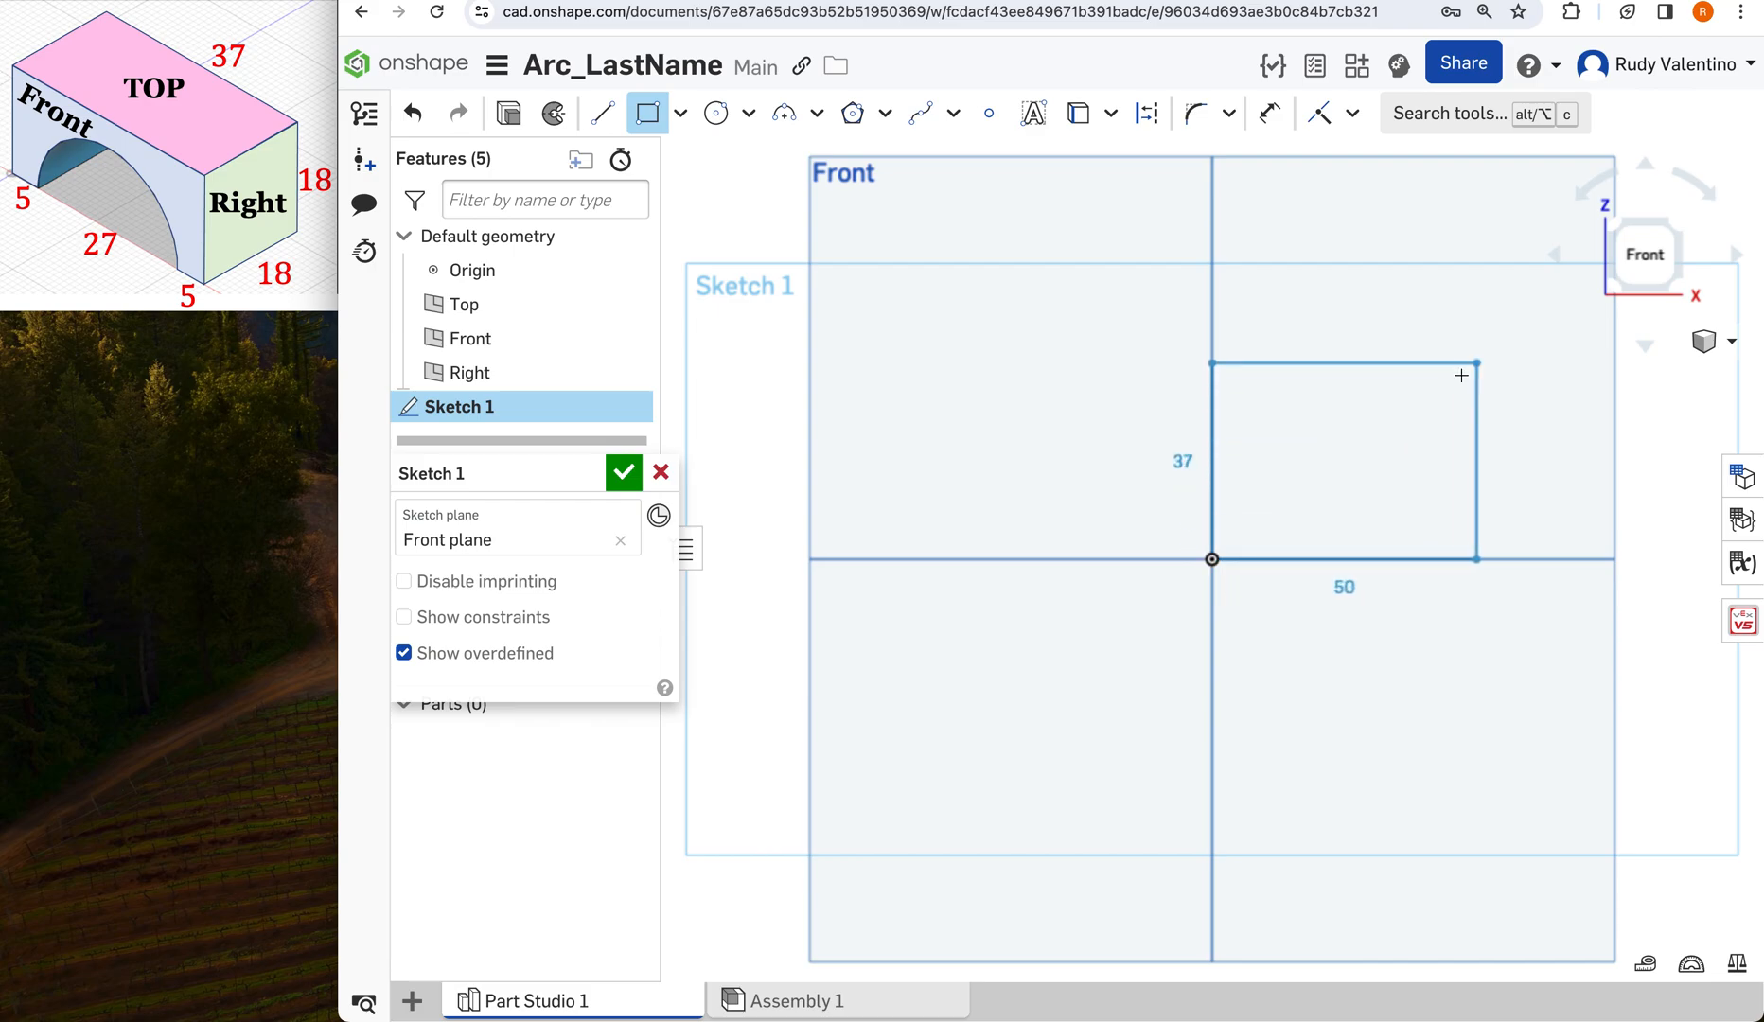
pyautogui.click(1471, 365)
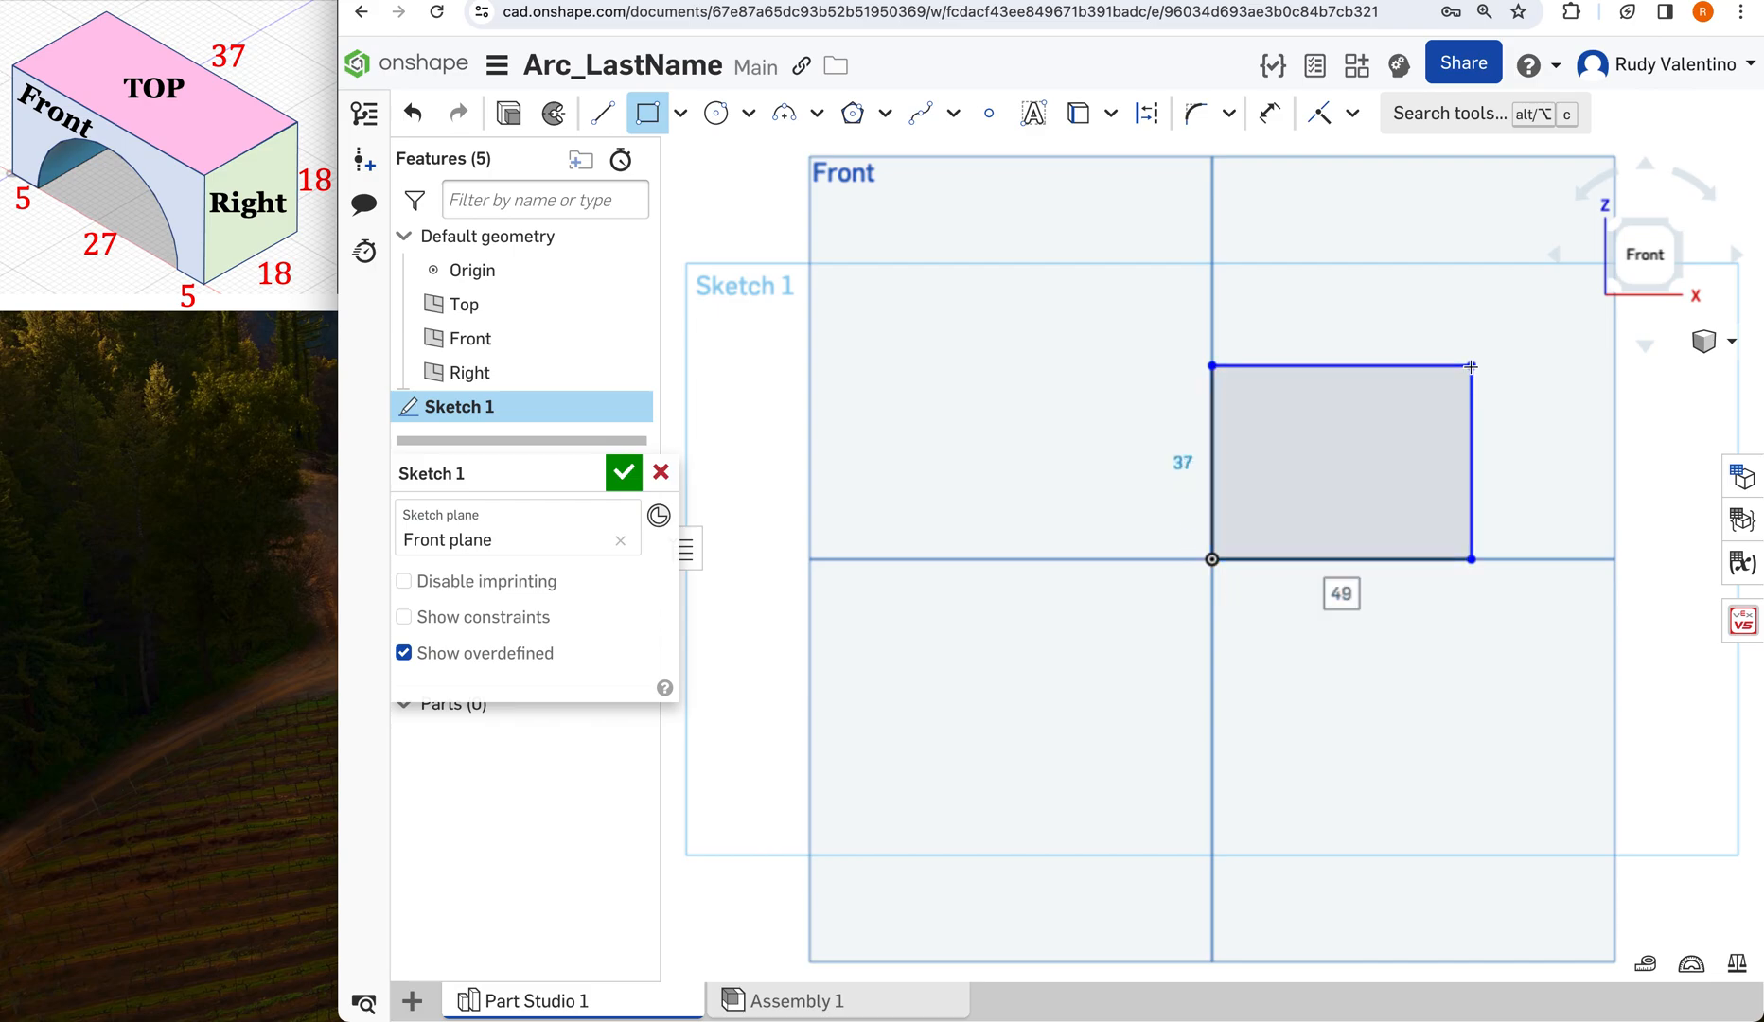
# Set the rectangle's width to 37 mm and height to 18 mm, placing both dimensions outside it with the width above.
pyautogui.write('37')
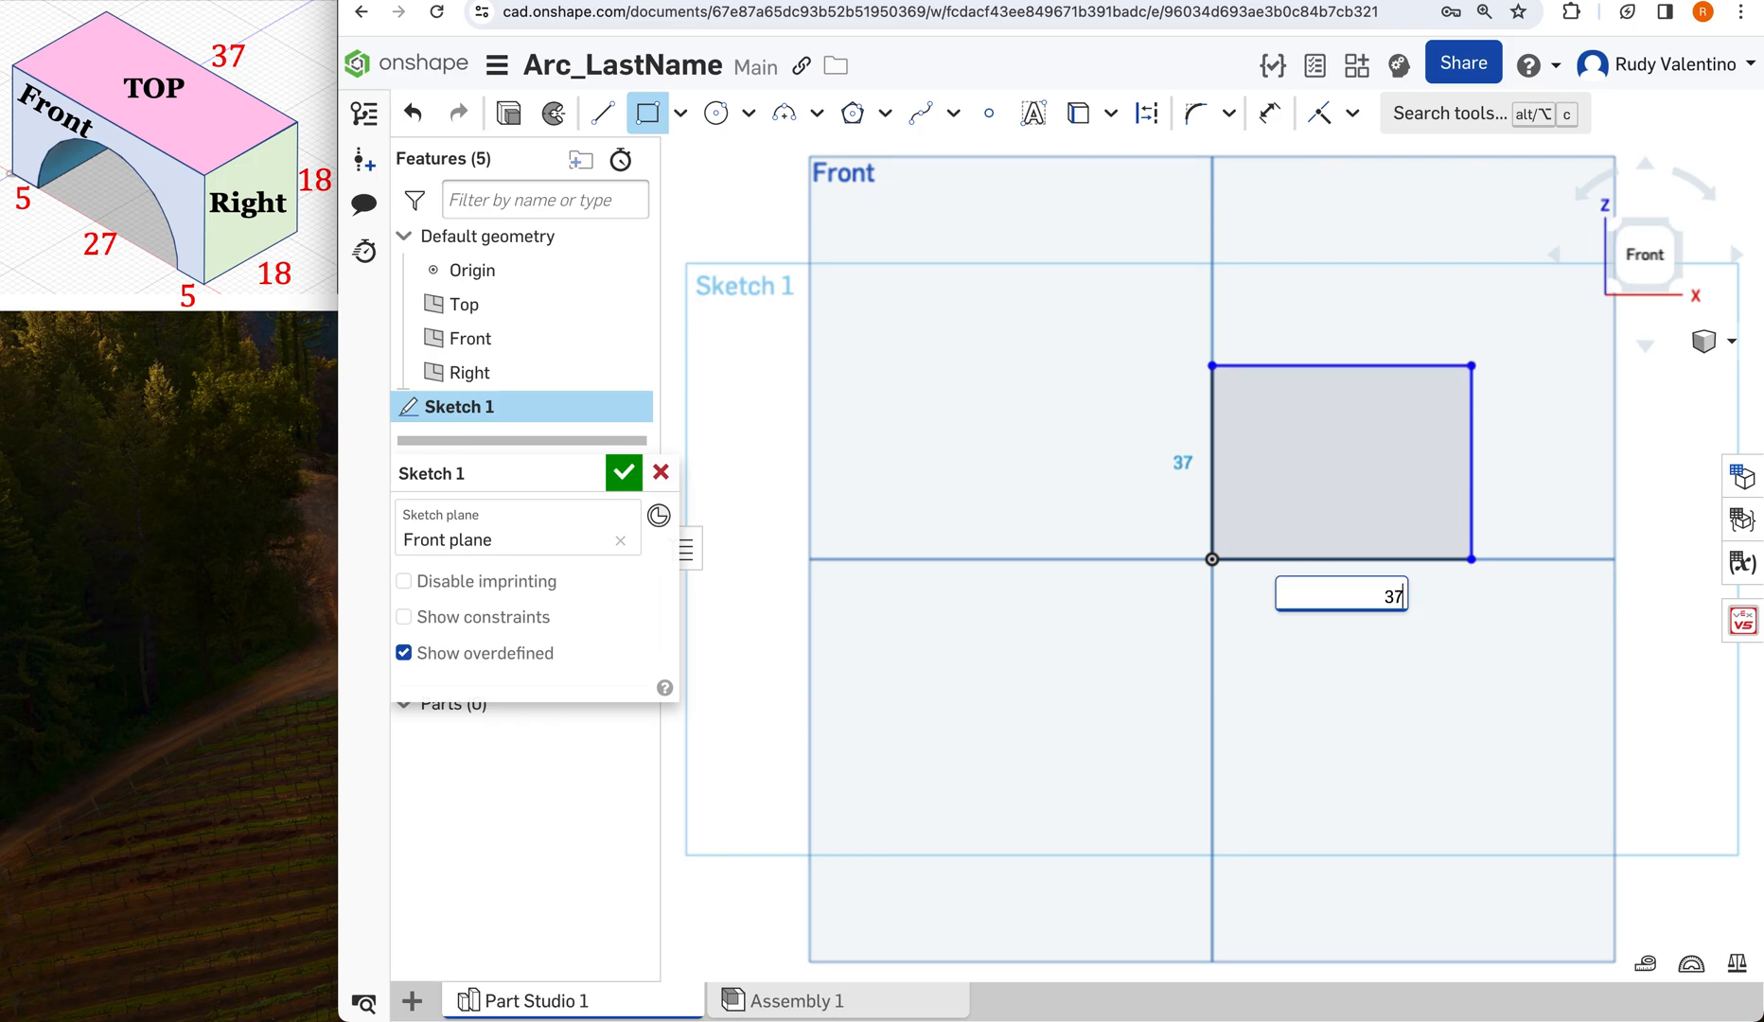
pyautogui.press('Return')
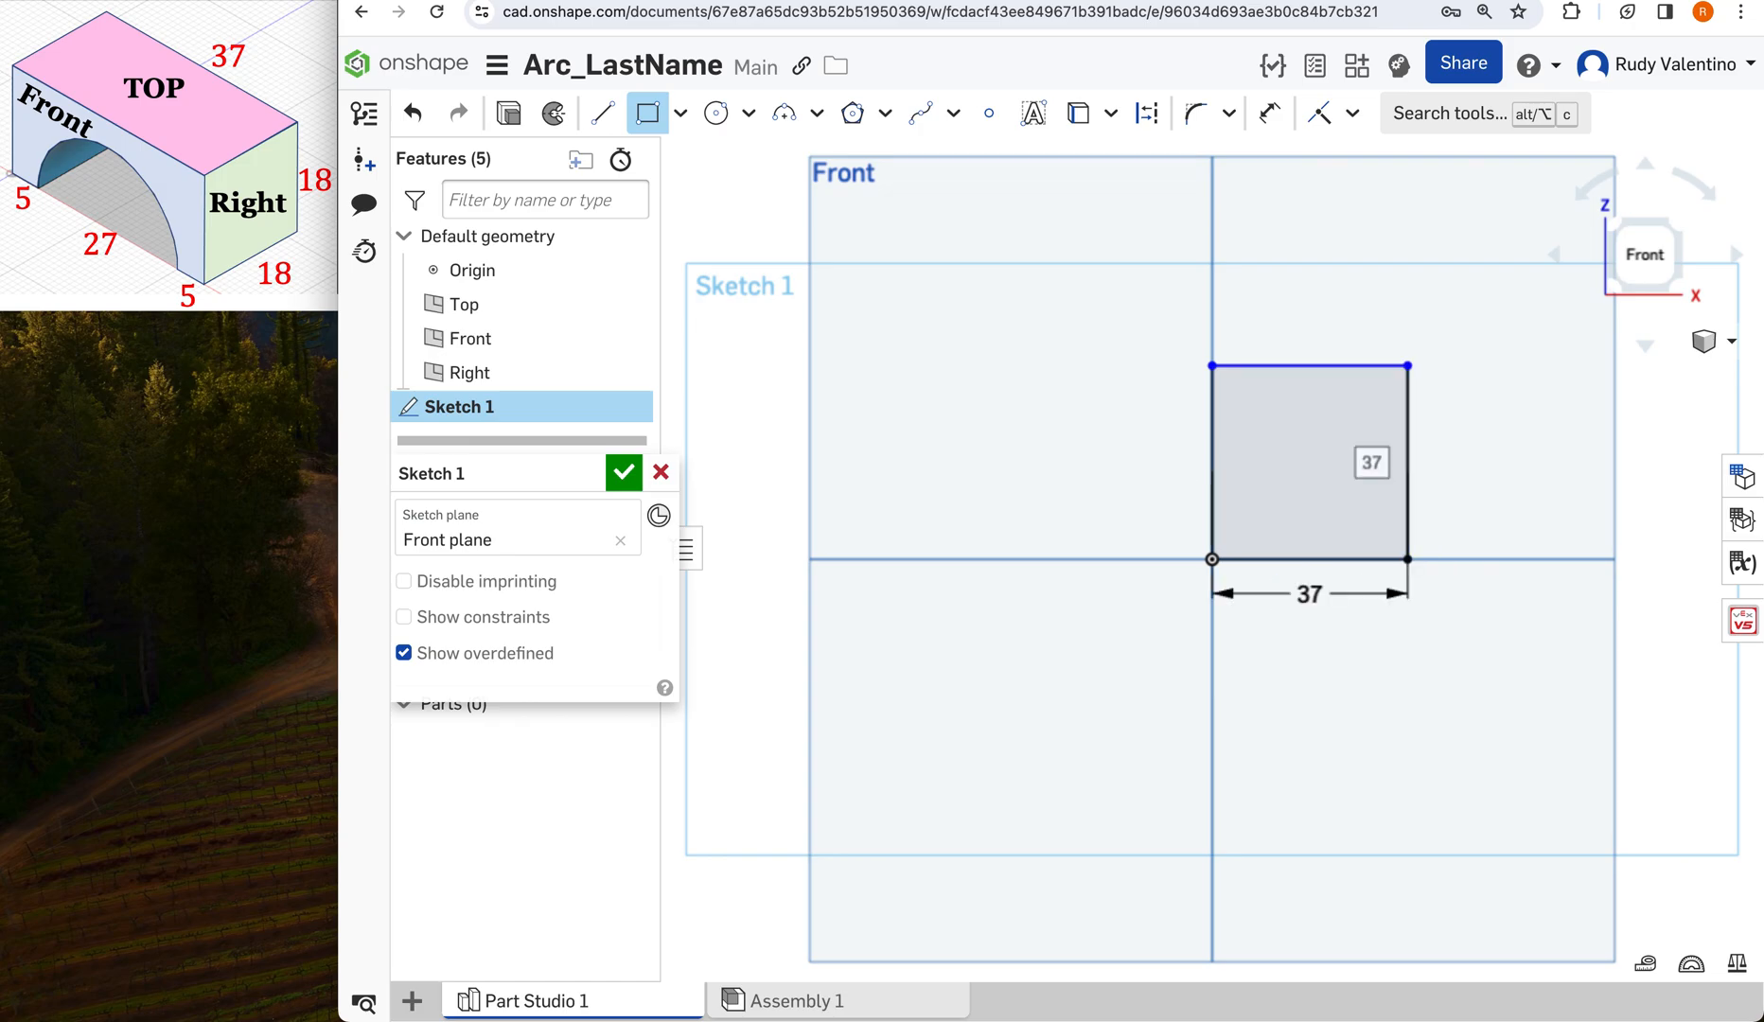
pyautogui.press('Tab')
pyautogui.write('18')
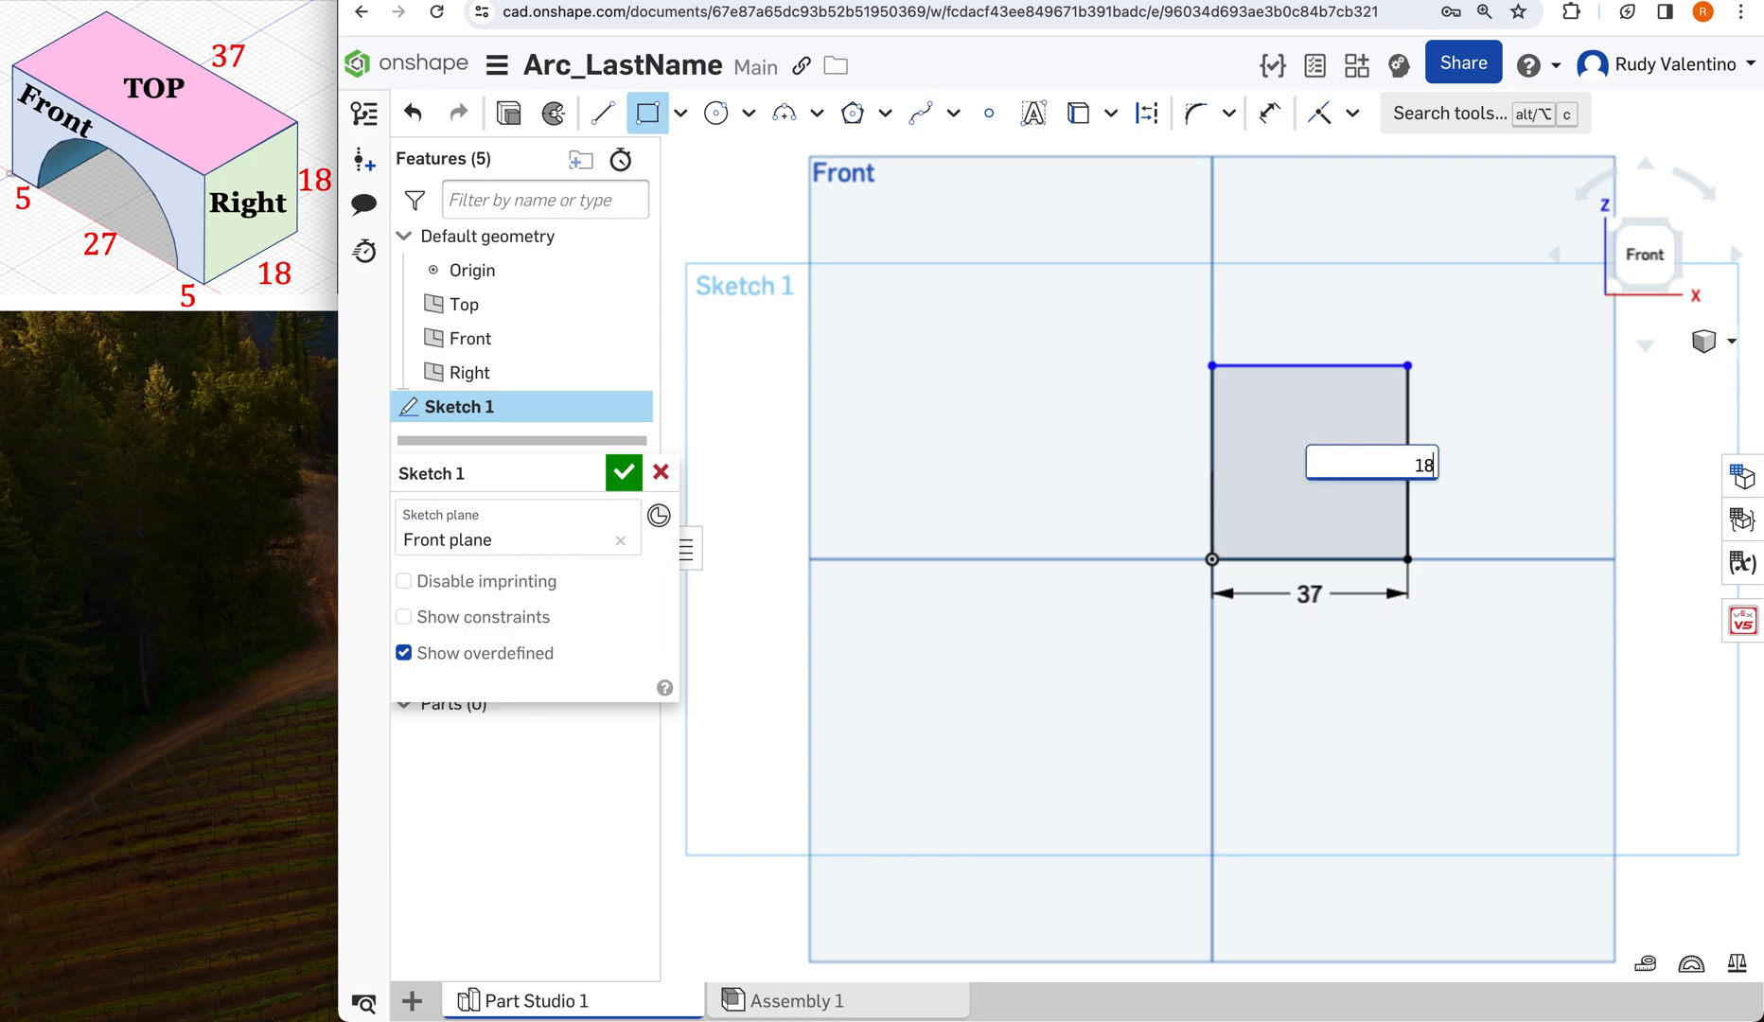
pyautogui.press('Return')
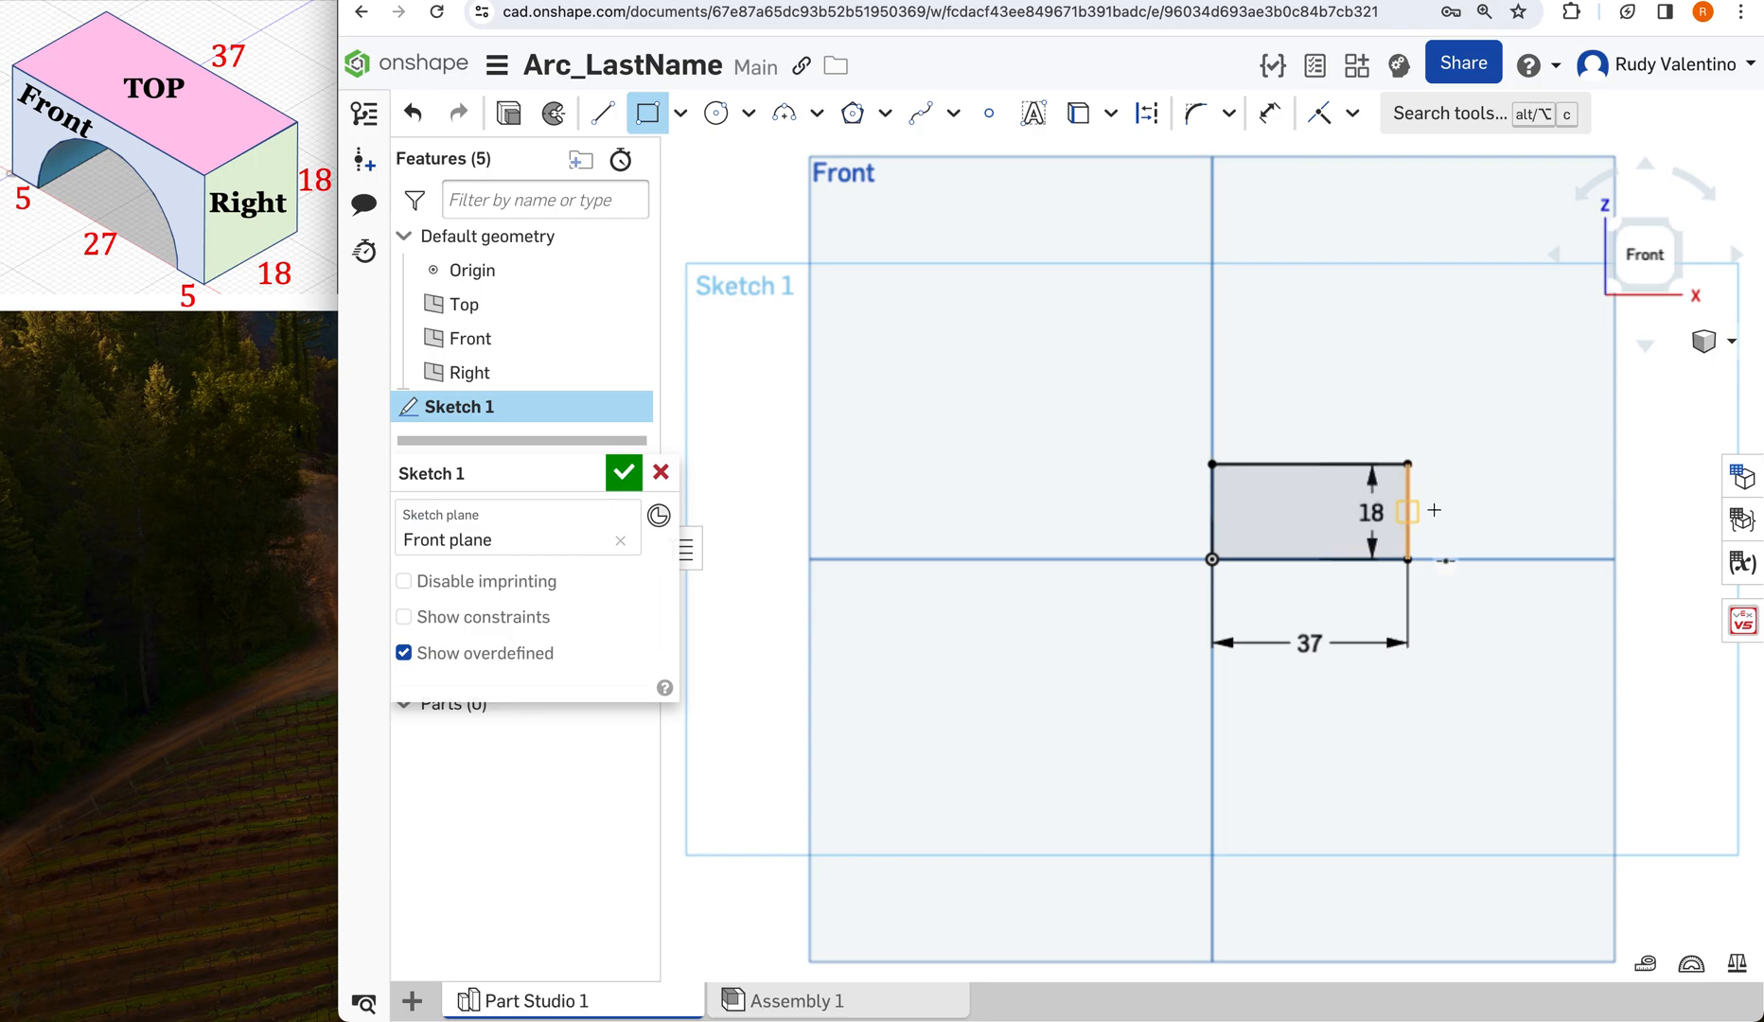
pyautogui.press('Escape')
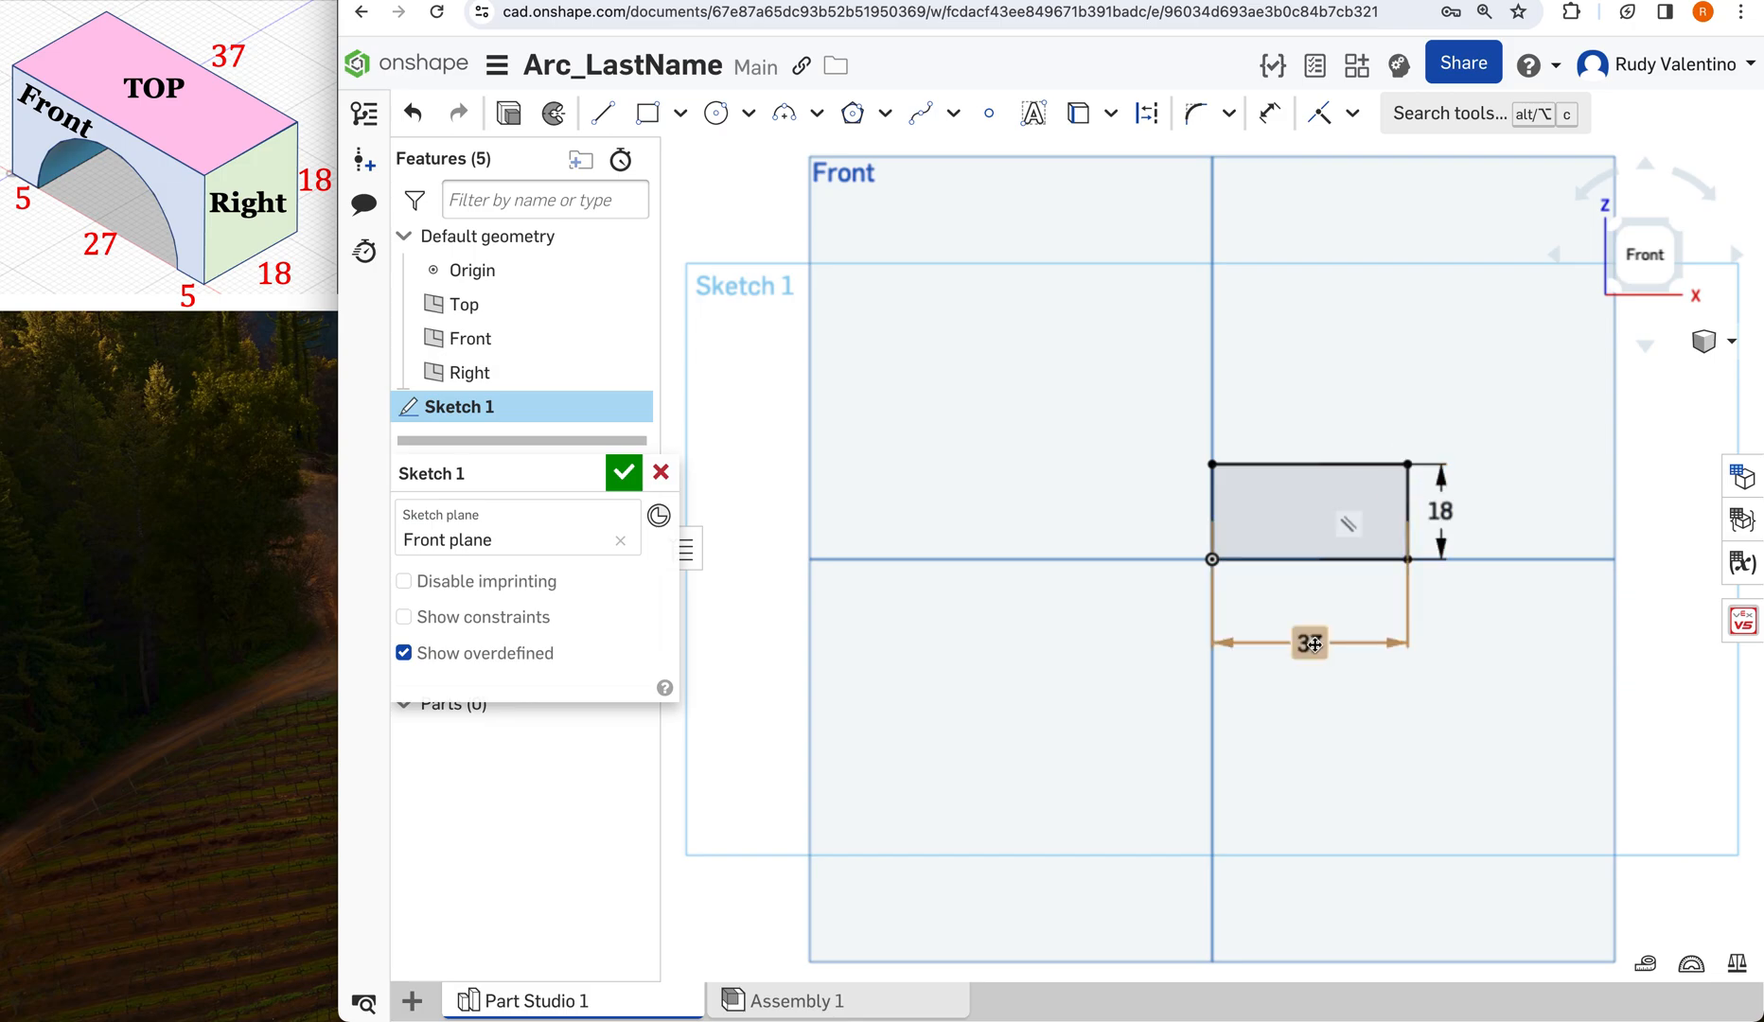
pyautogui.moveTo(1366, 607); pyautogui.dragTo(1321, 422)
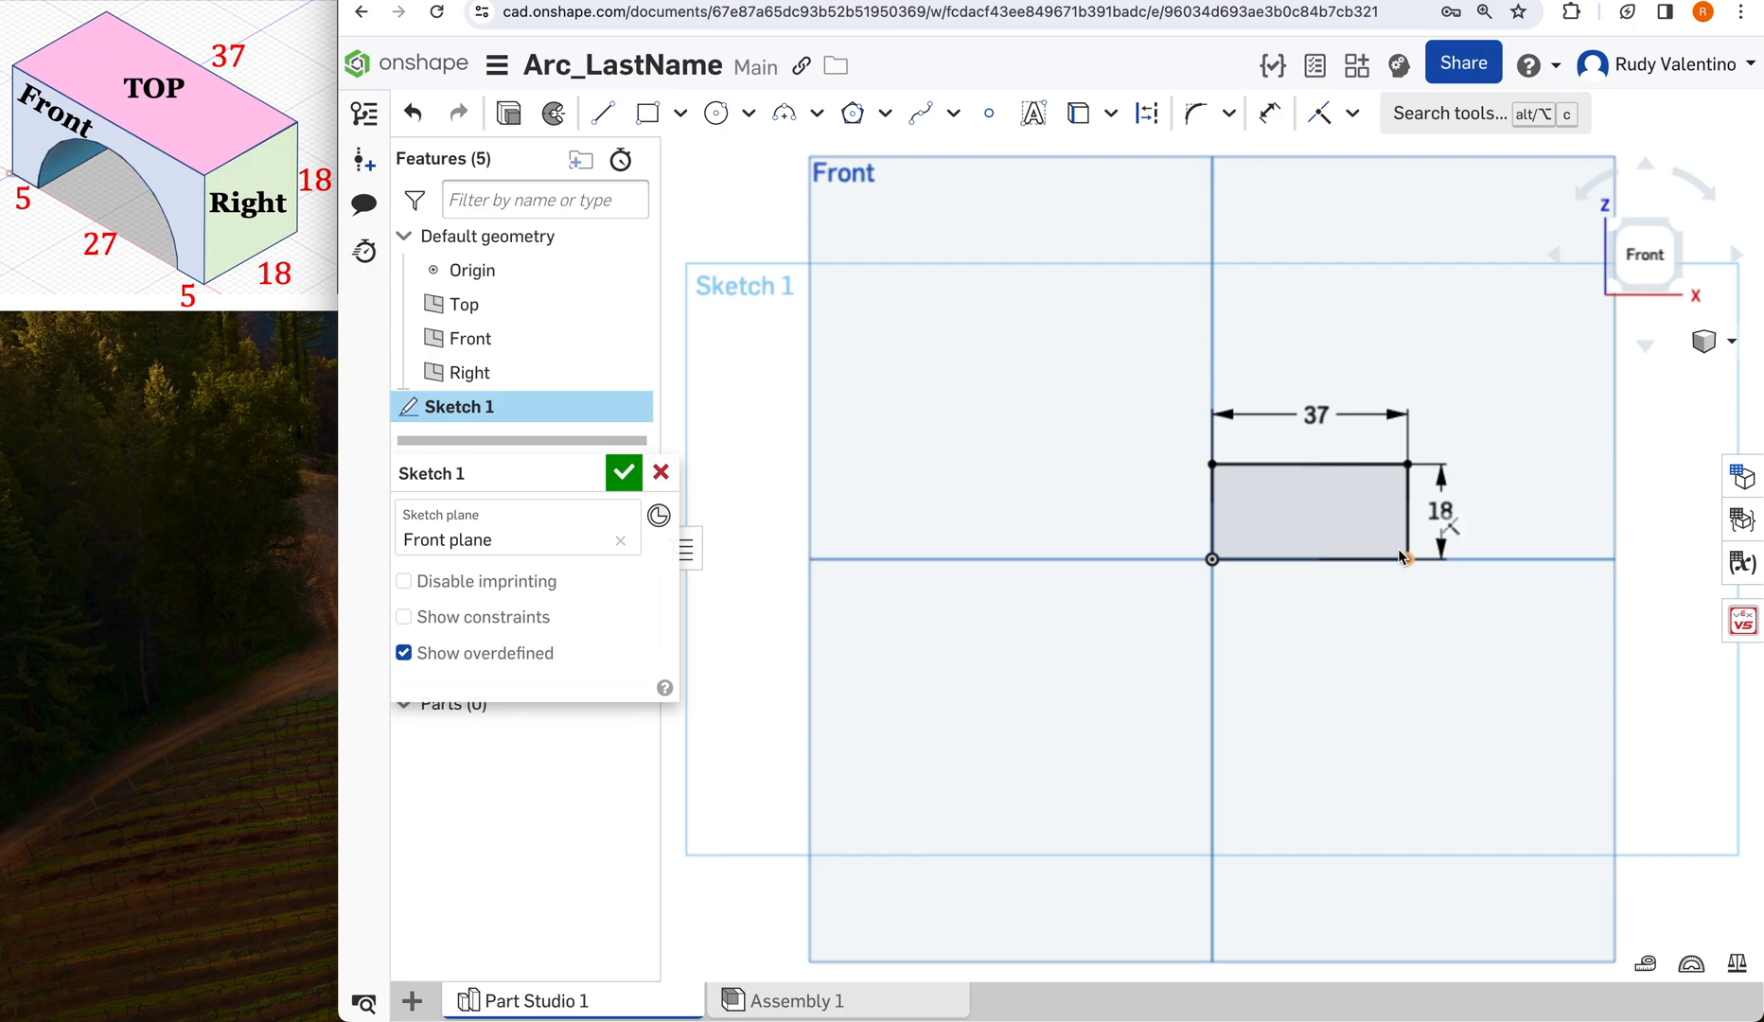
# Draw a center-point circle at the midpoint of the rectangle's bottom edge and set its diameter to 27 mm.
pyautogui.scroll(3, 1397, 549)
pyautogui.scroll(4, 1394, 541)
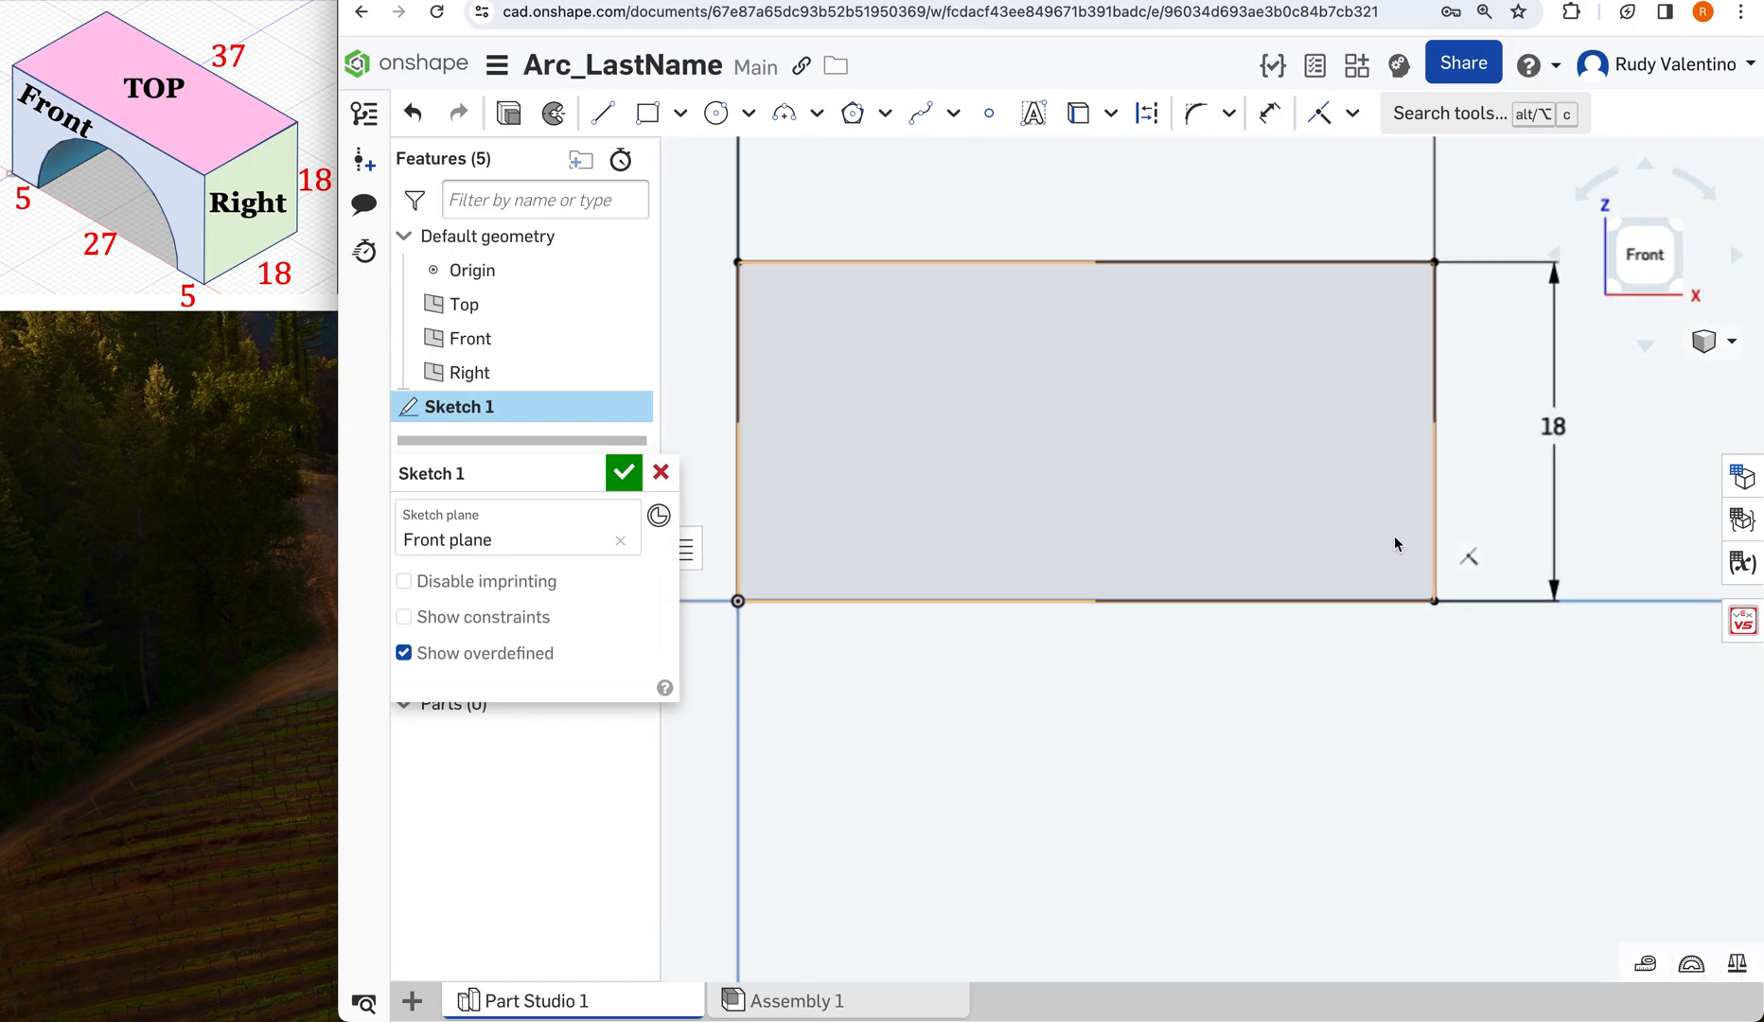
pyautogui.scroll(-6, 1395, 544)
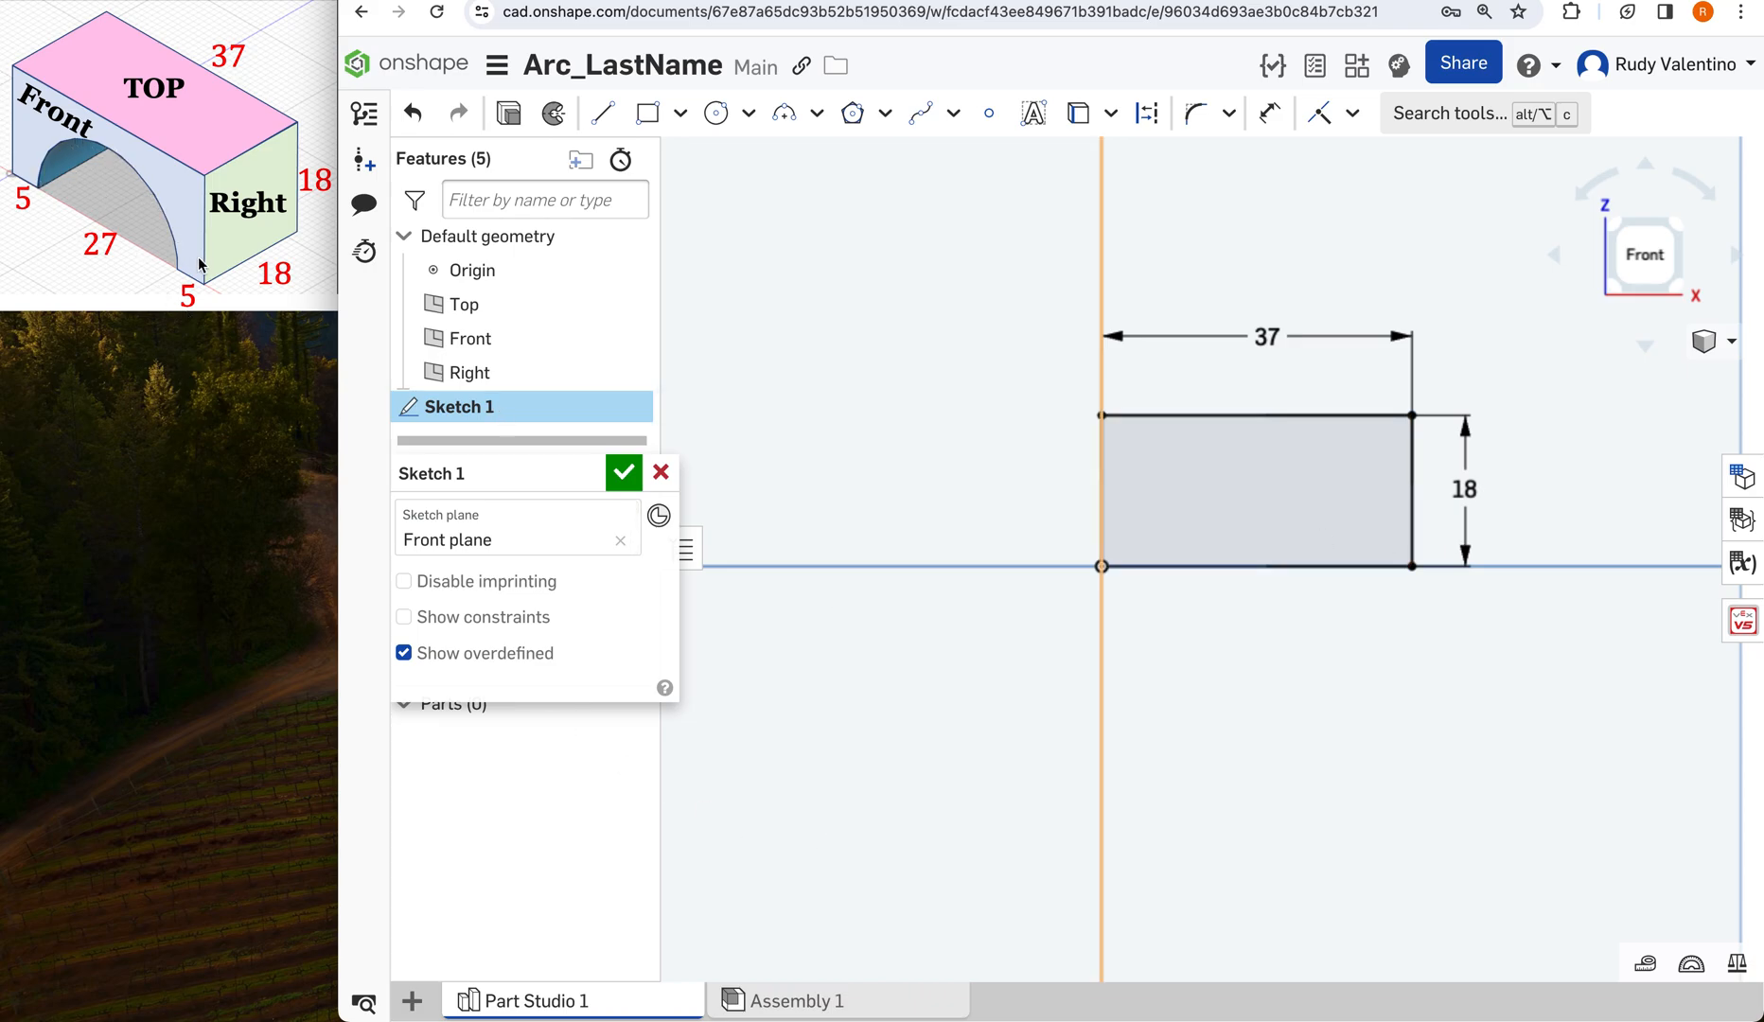
pyautogui.click(748, 115)
pyautogui.click(767, 178)
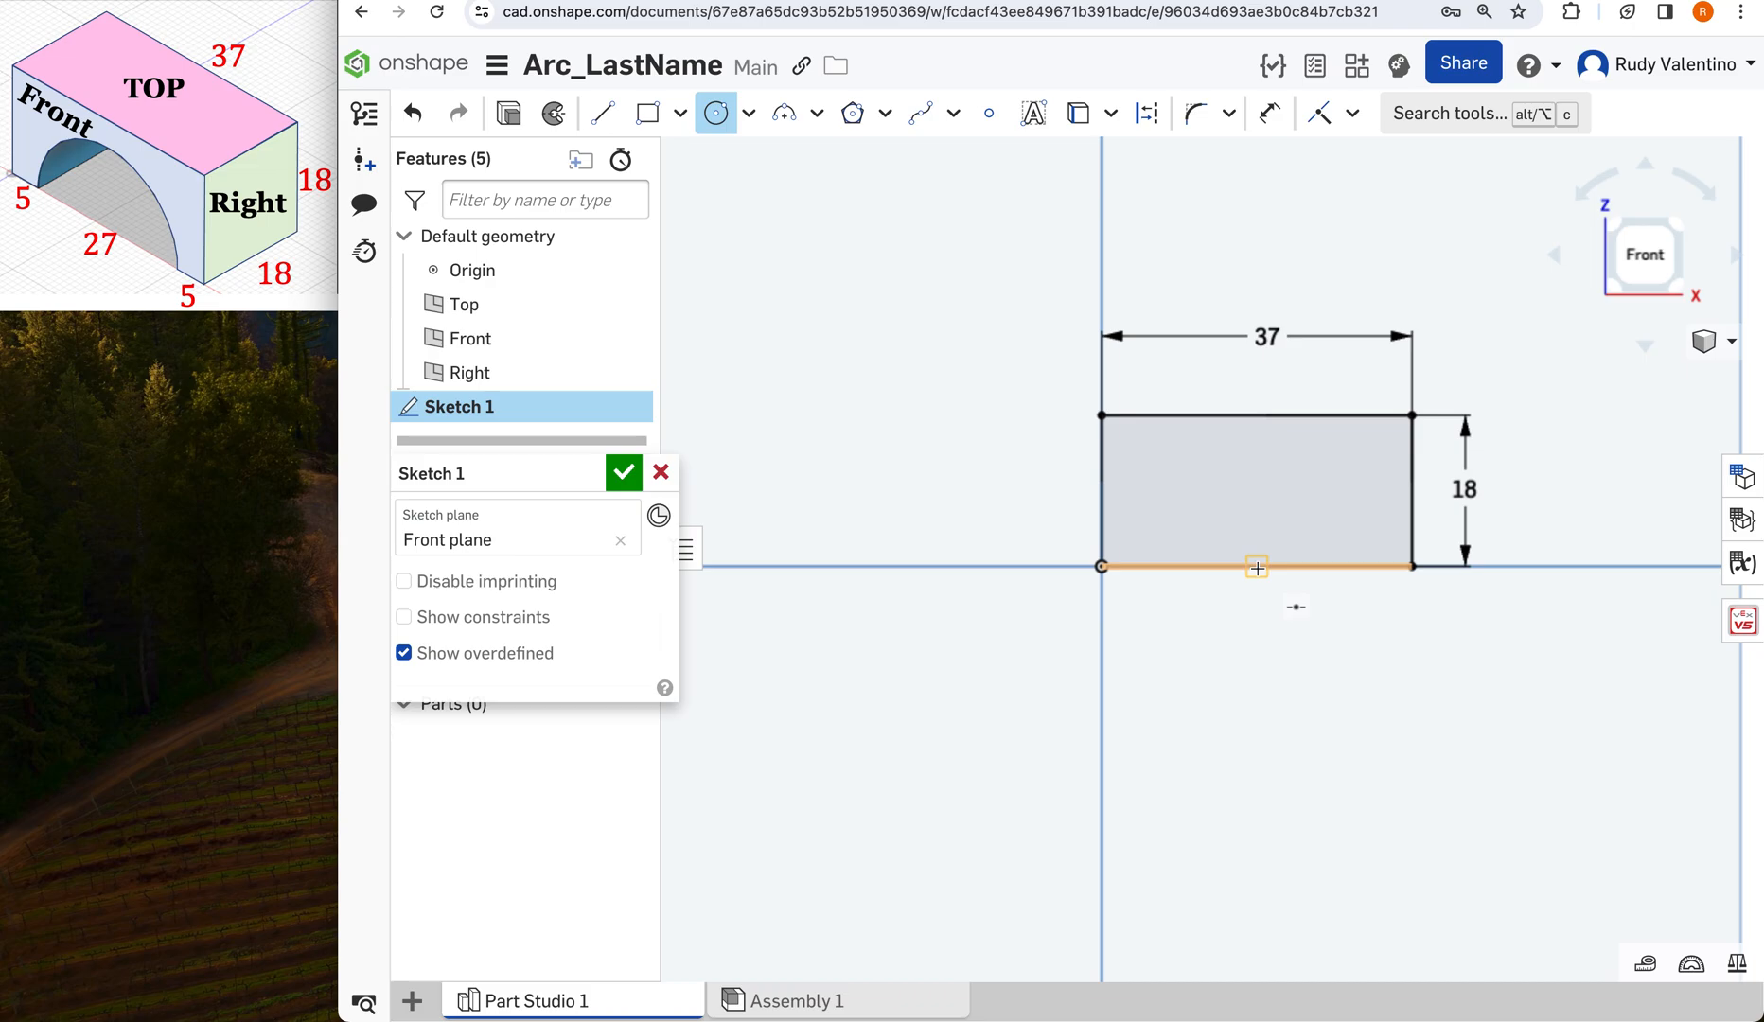
pyautogui.scroll(5, 1256, 567)
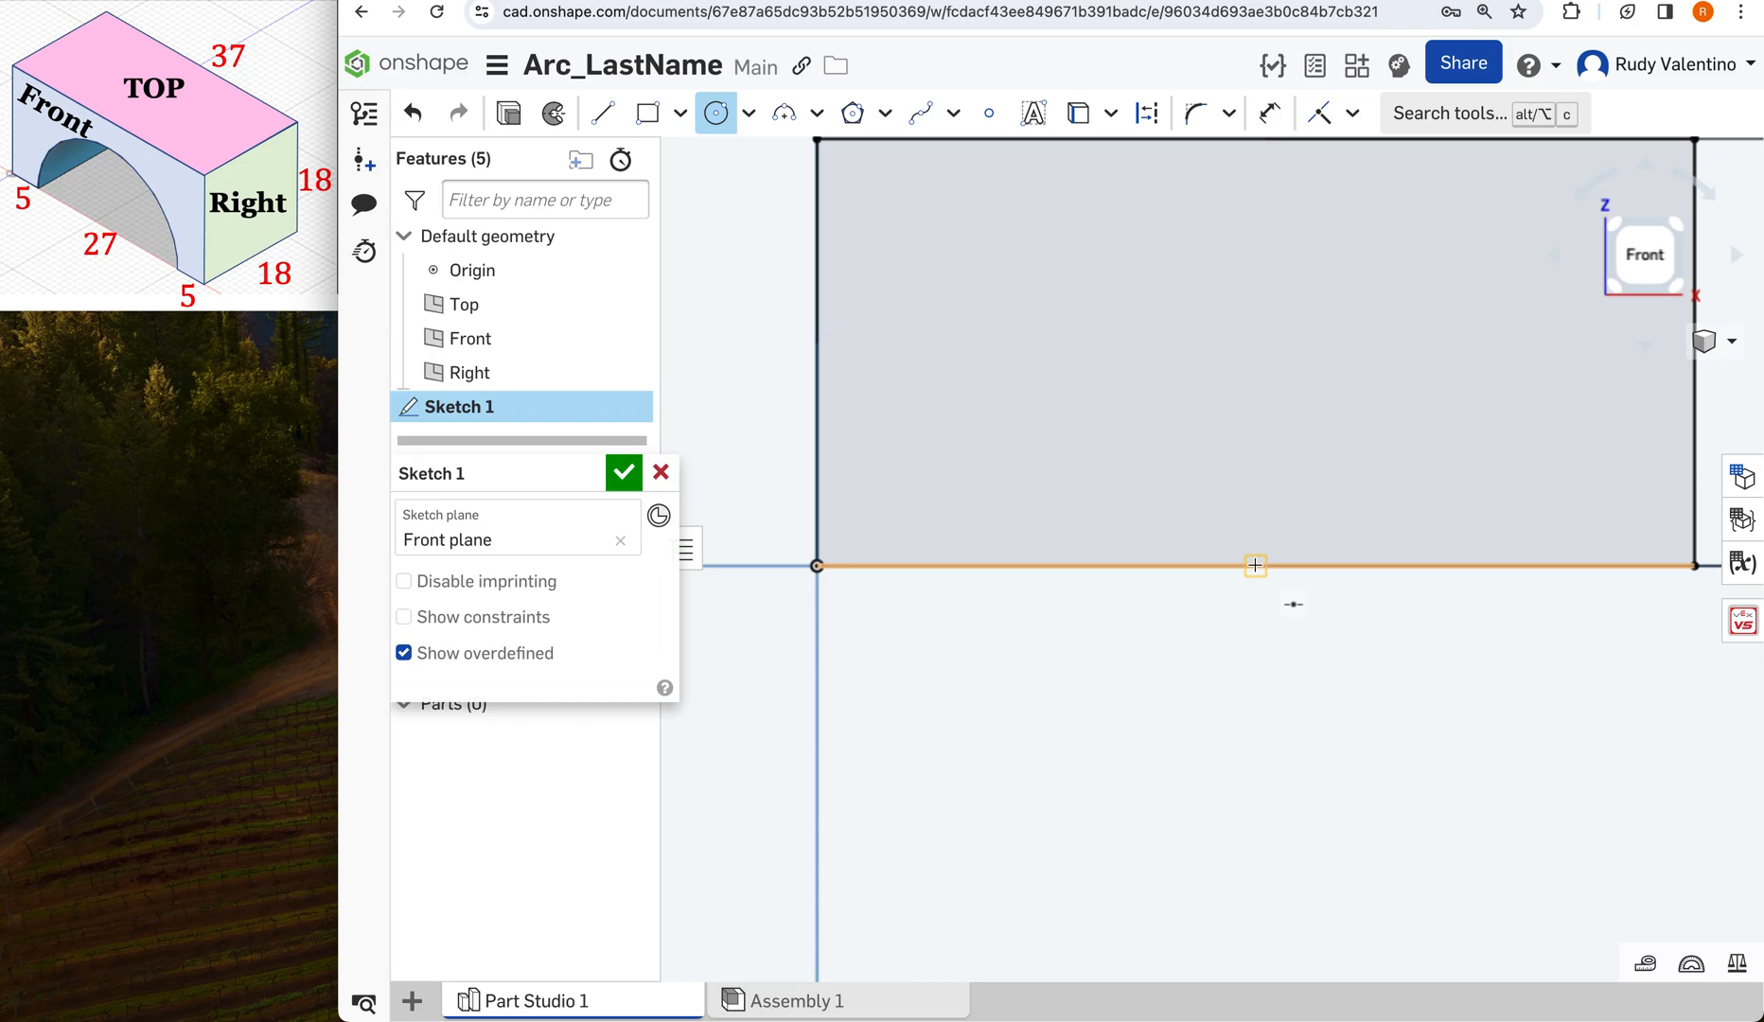
pyautogui.click(1255, 564)
pyautogui.click(1514, 754)
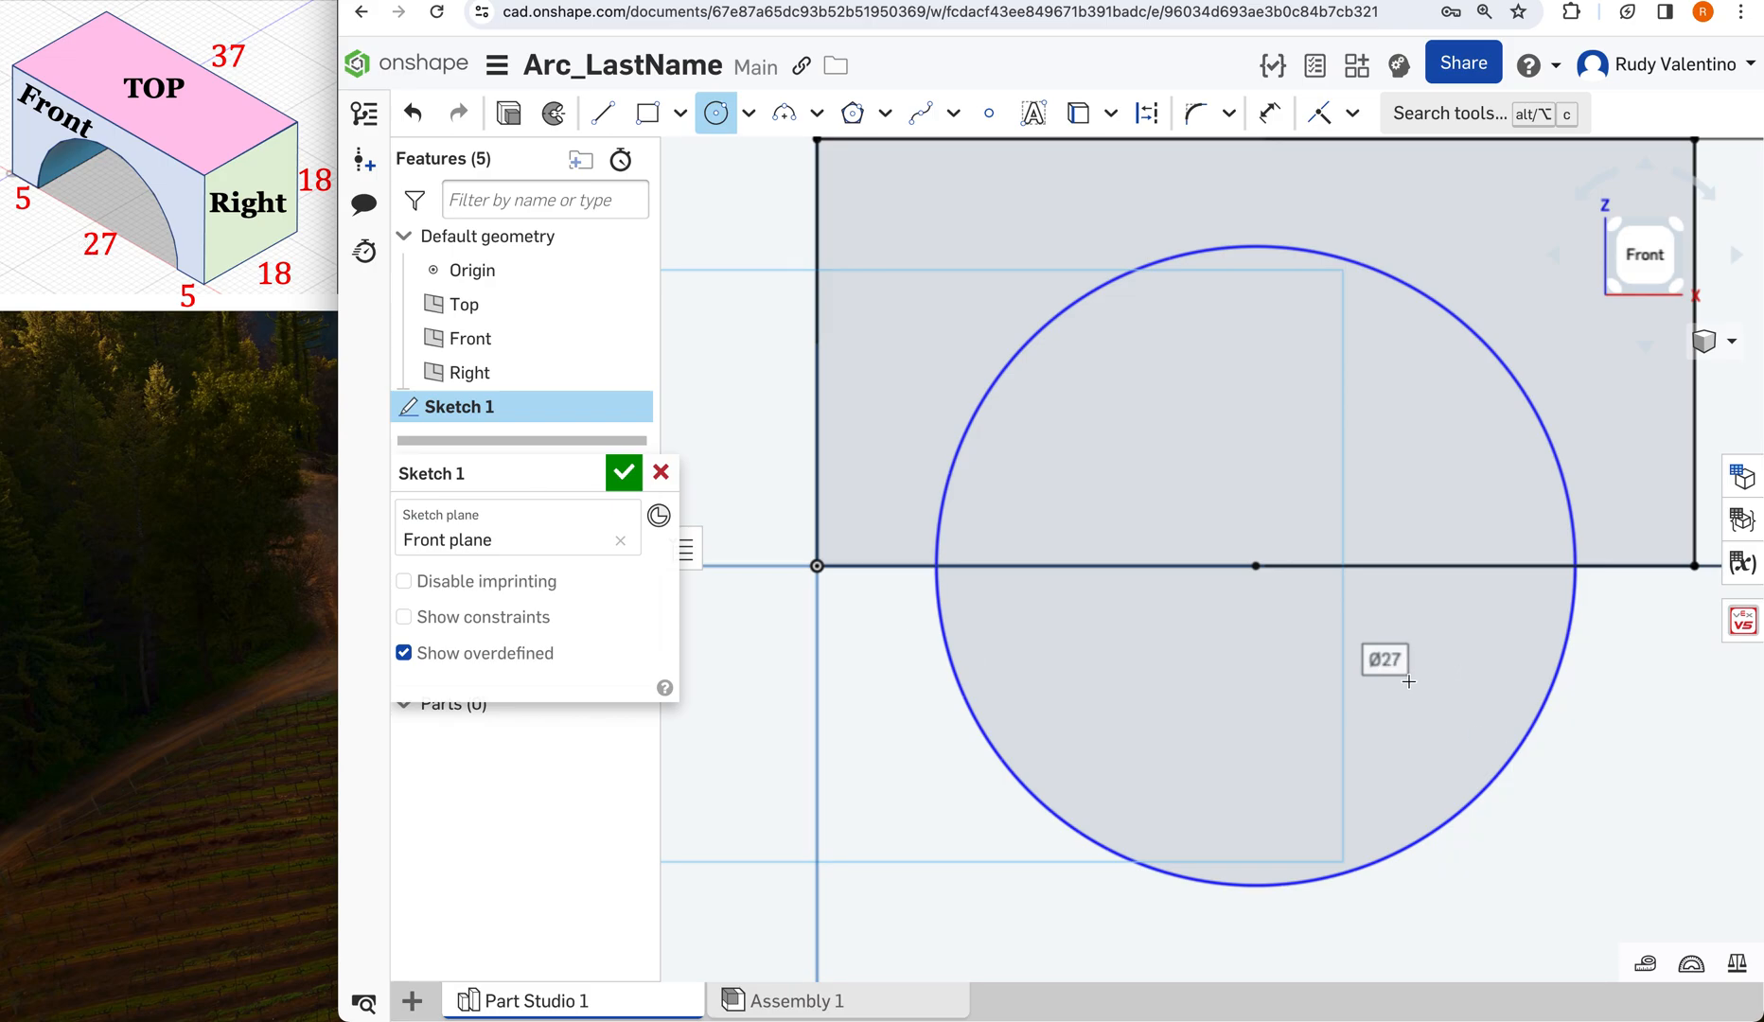
pyautogui.doubleClick(1407, 678)
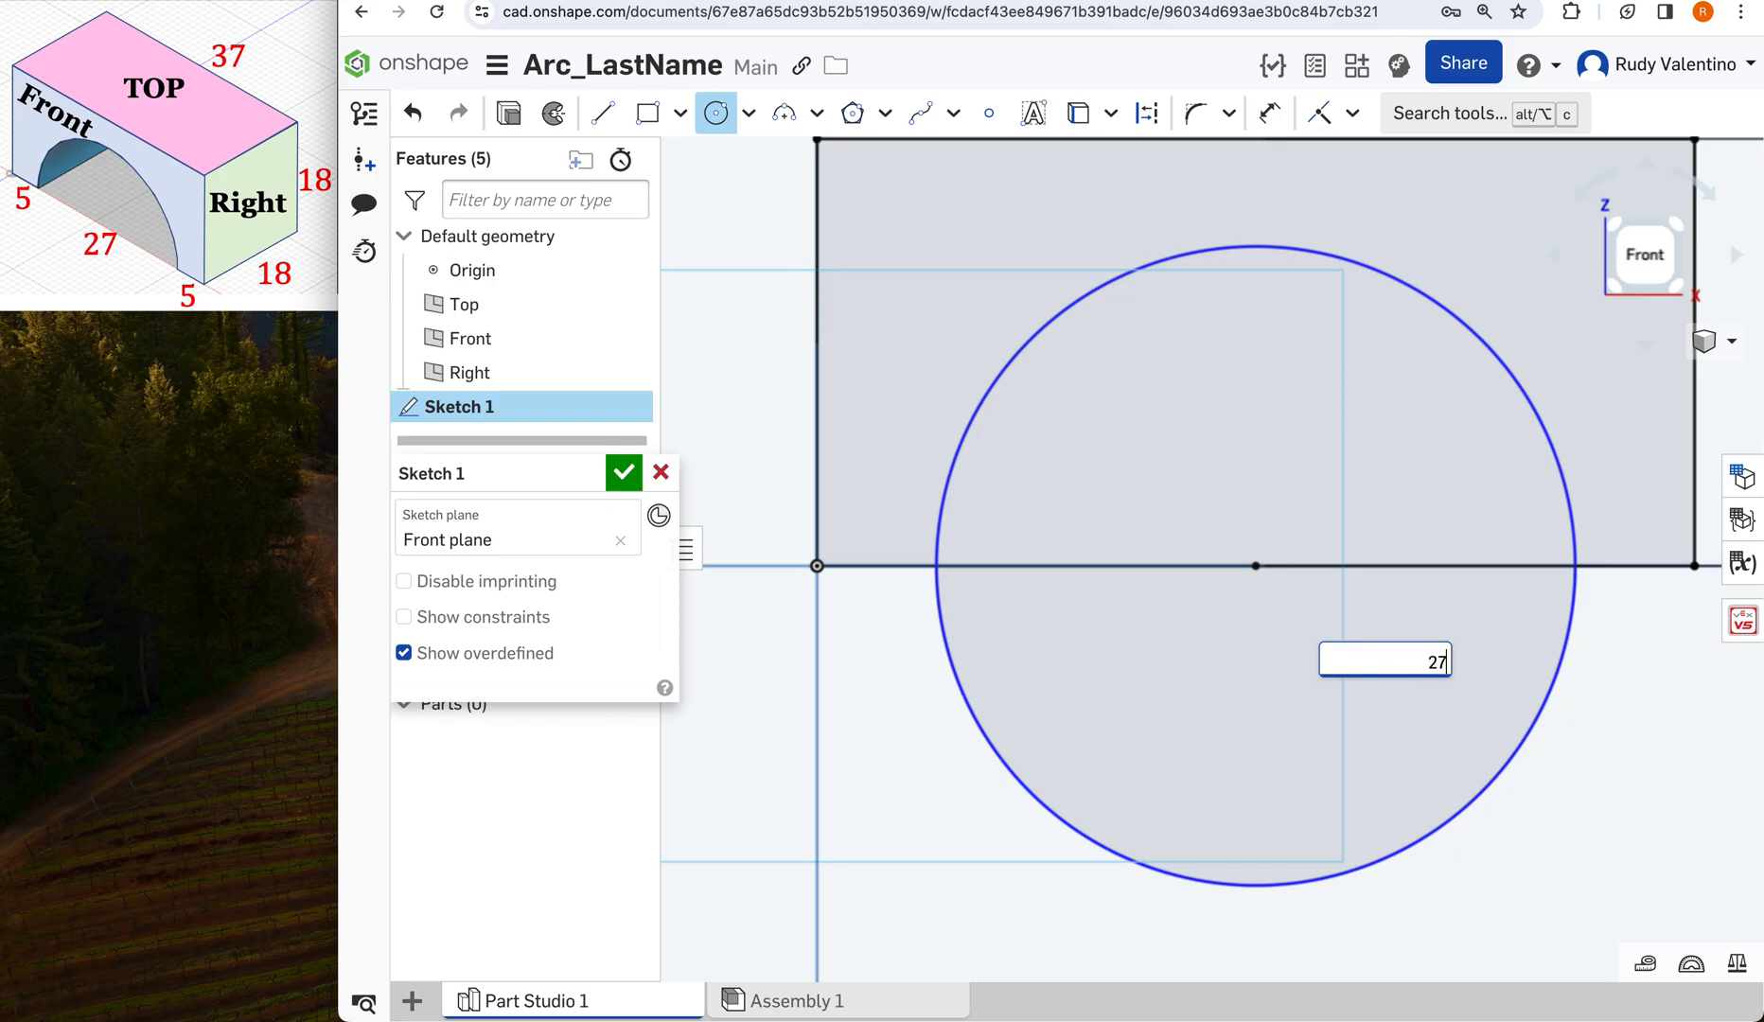
pyautogui.press('Return')
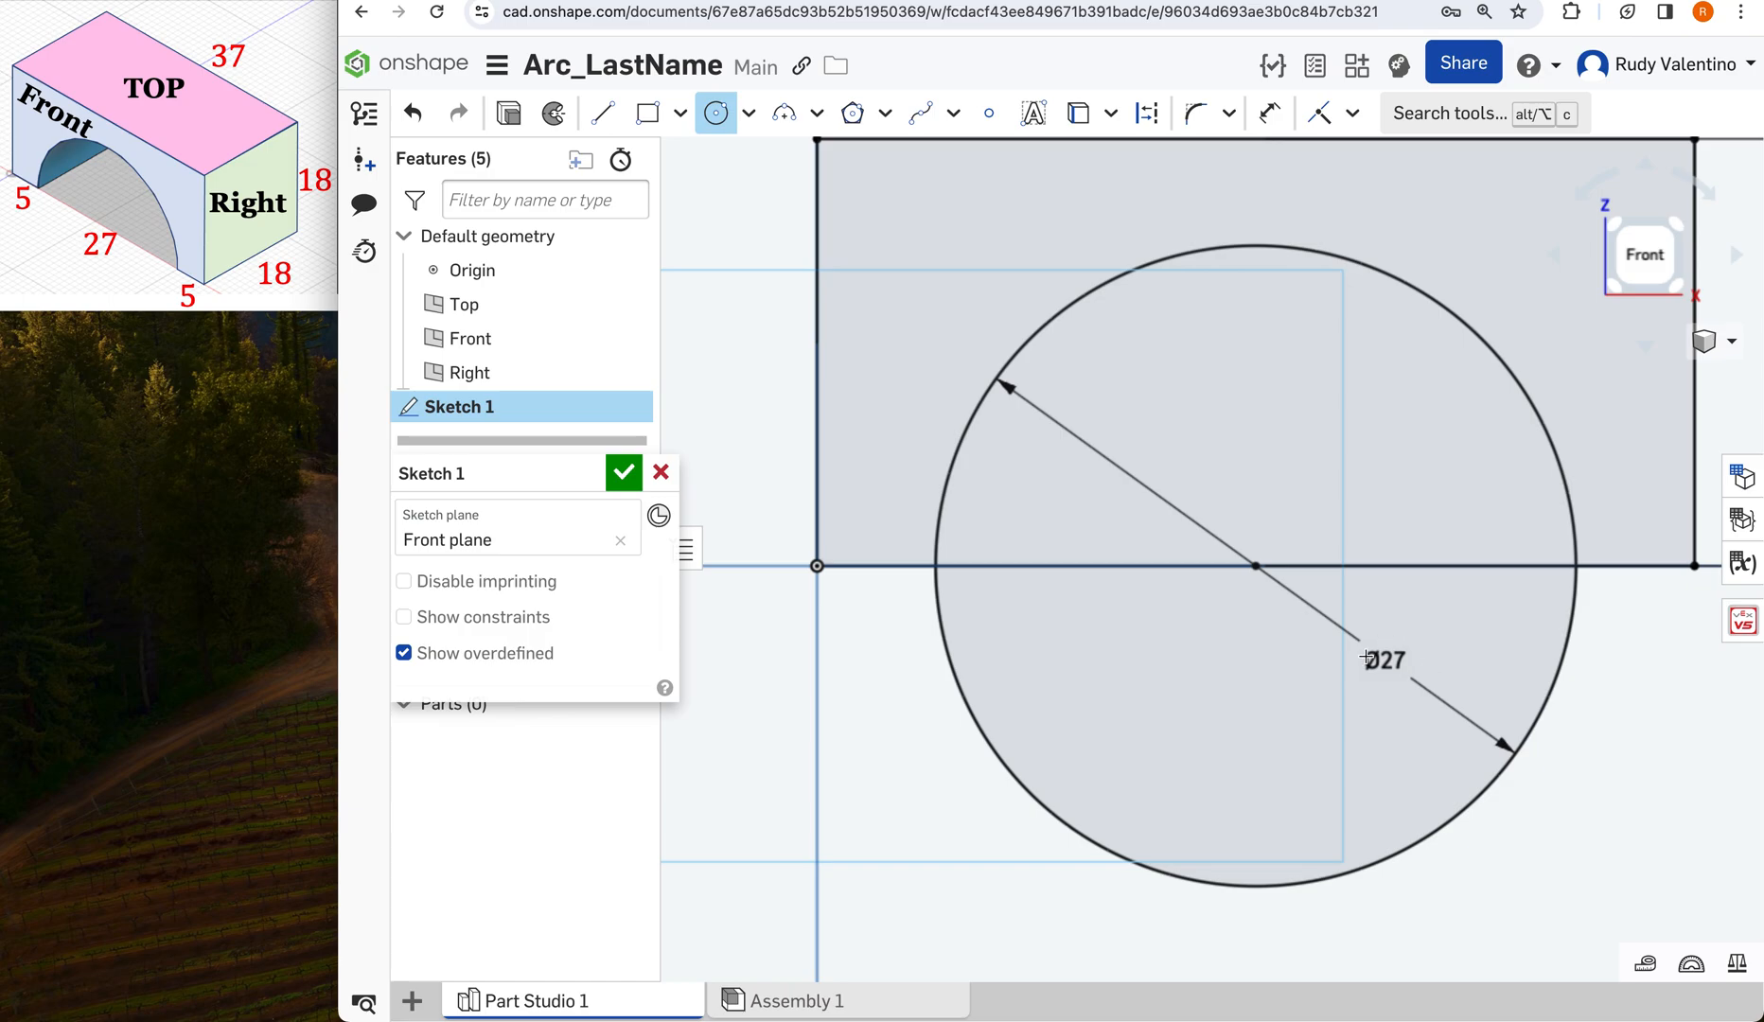
pyautogui.press('Escape')
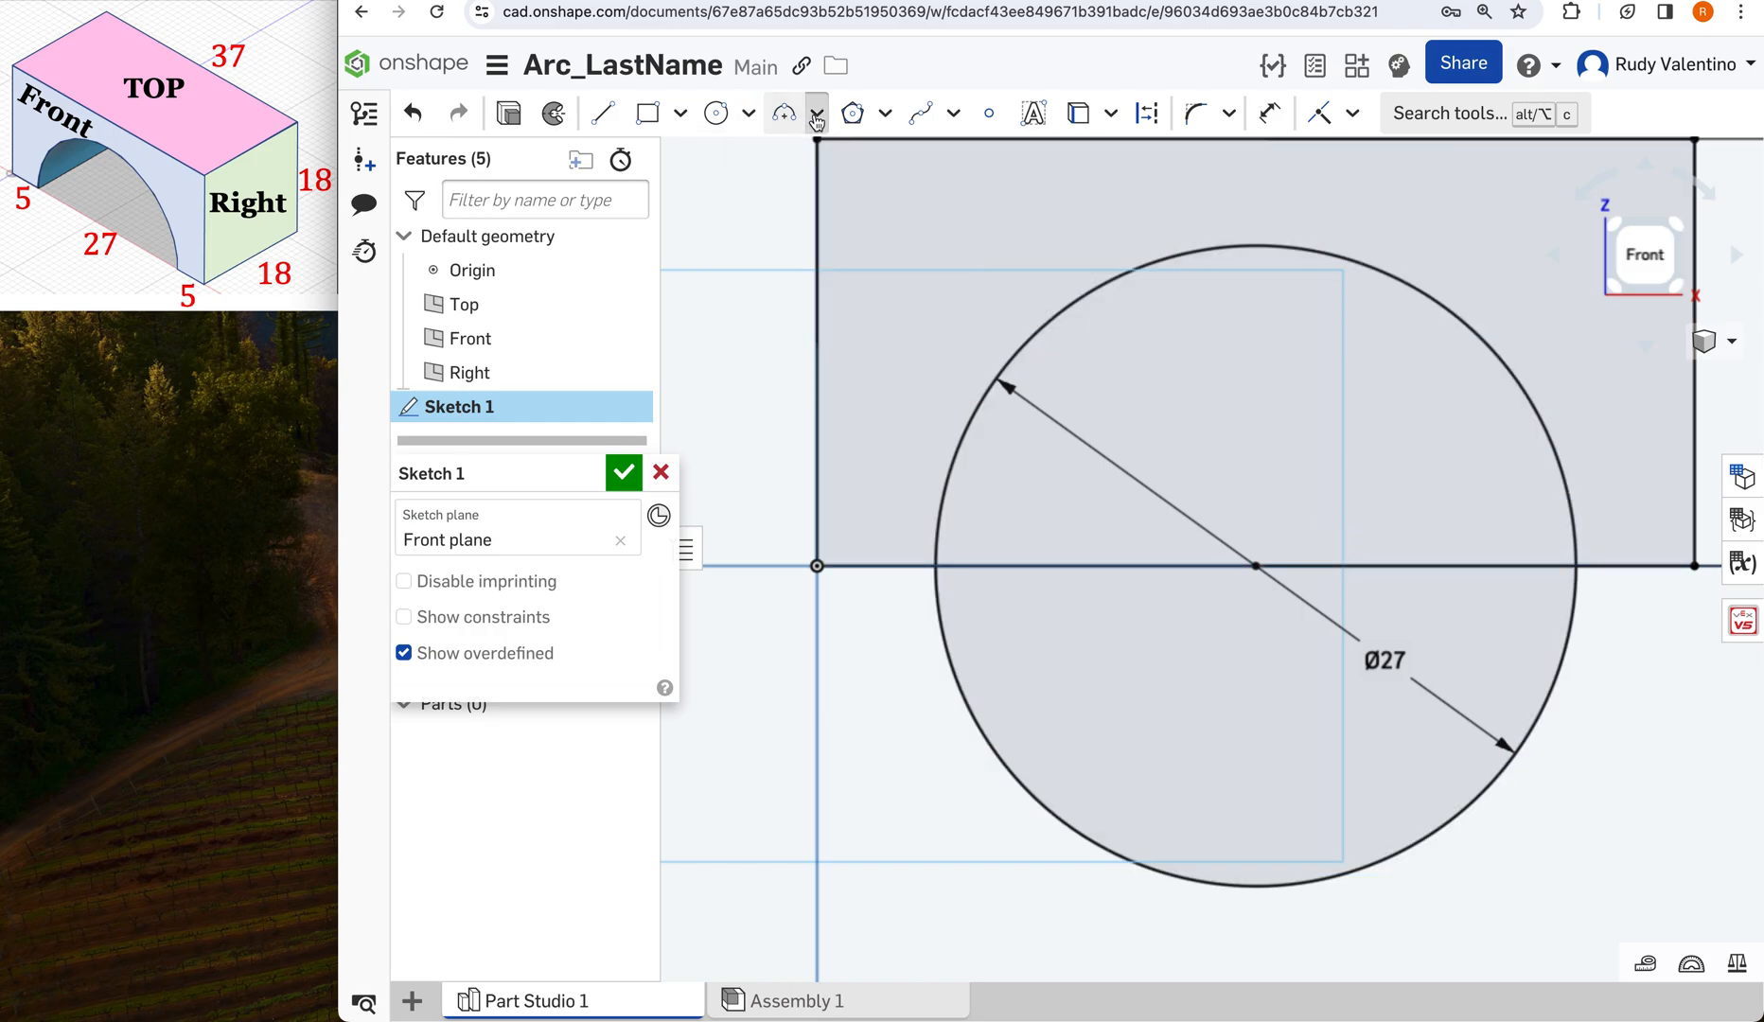
# Trim away the circle's lower half and the part of the rectangle's bottom edge inside the arch.
pyautogui.click(815, 115)
pyautogui.click(884, 115)
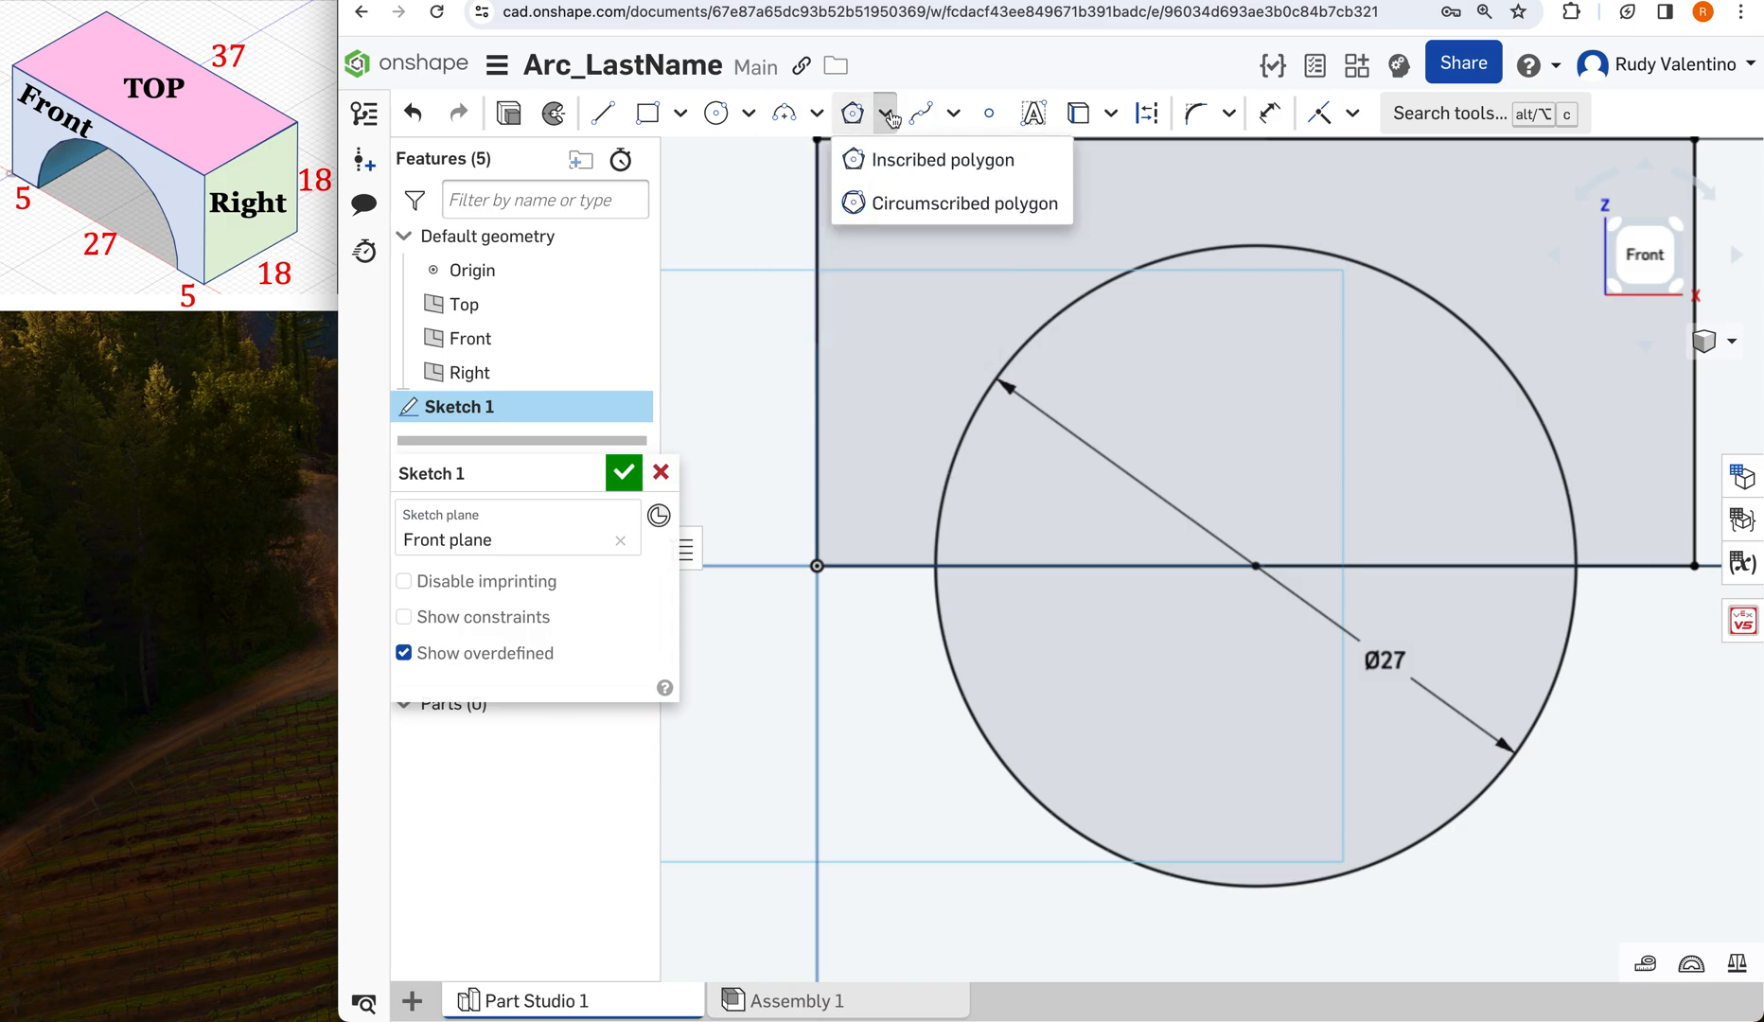
pyautogui.click(954, 115)
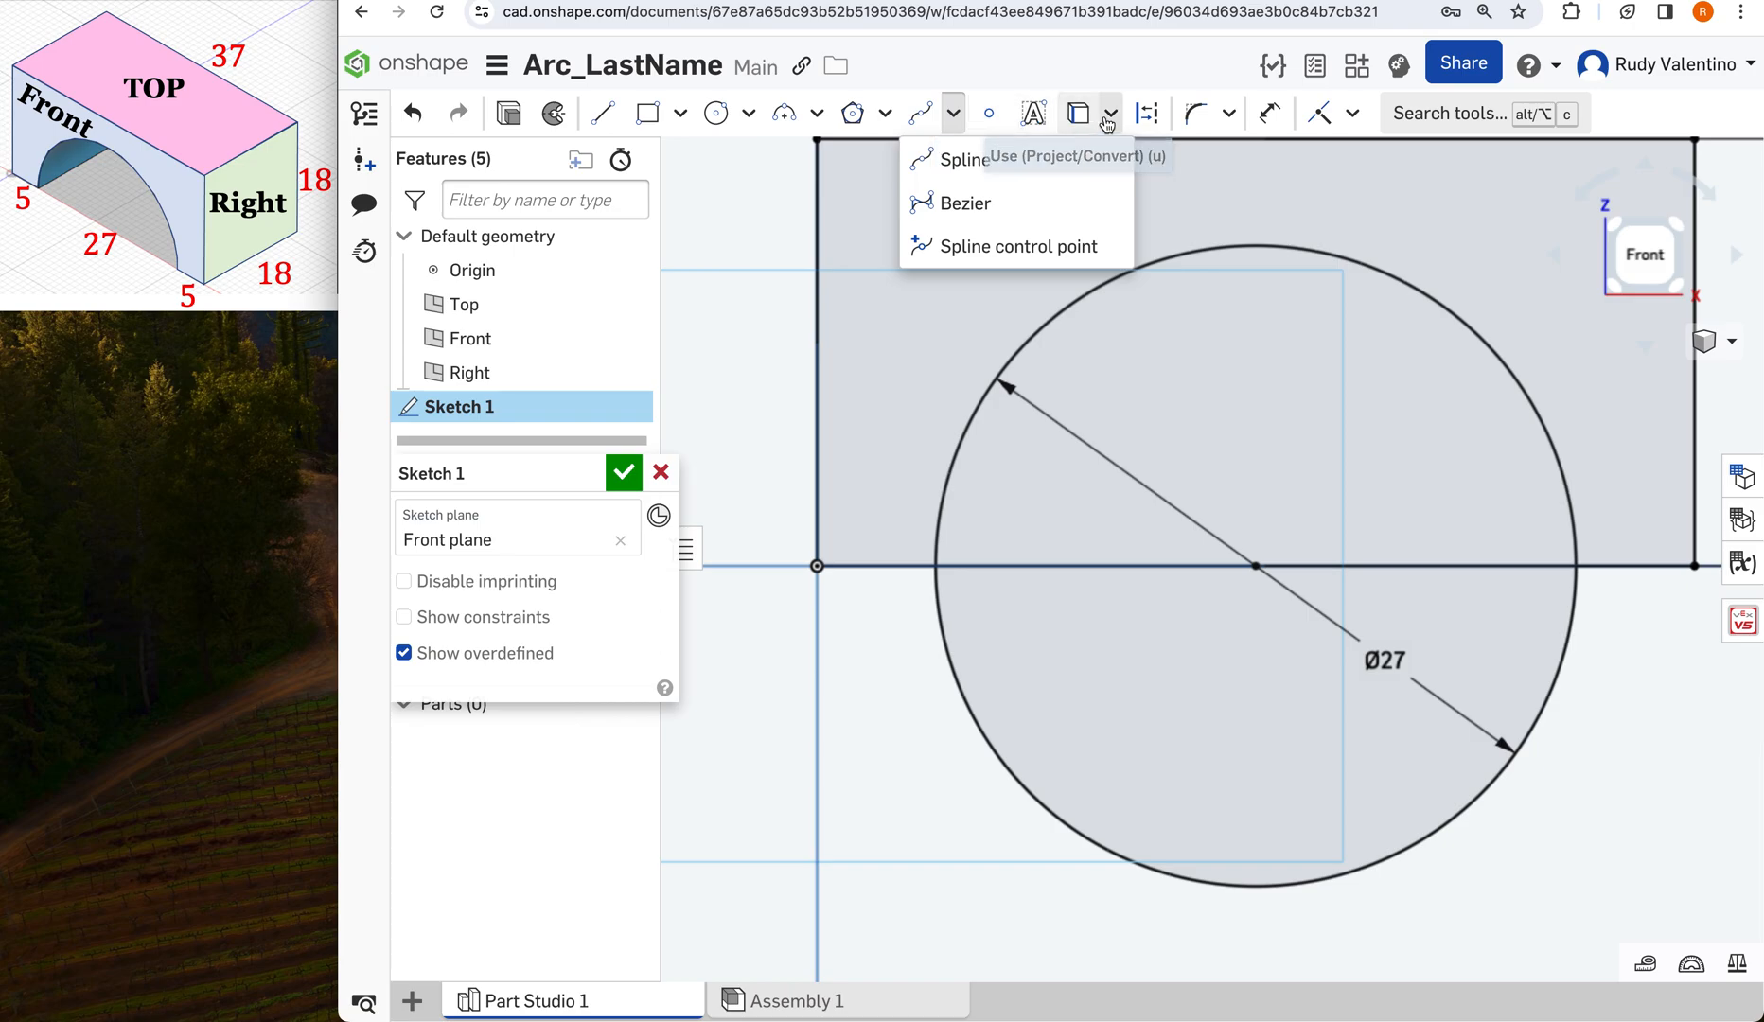
pyautogui.click(1112, 115)
pyautogui.click(1230, 115)
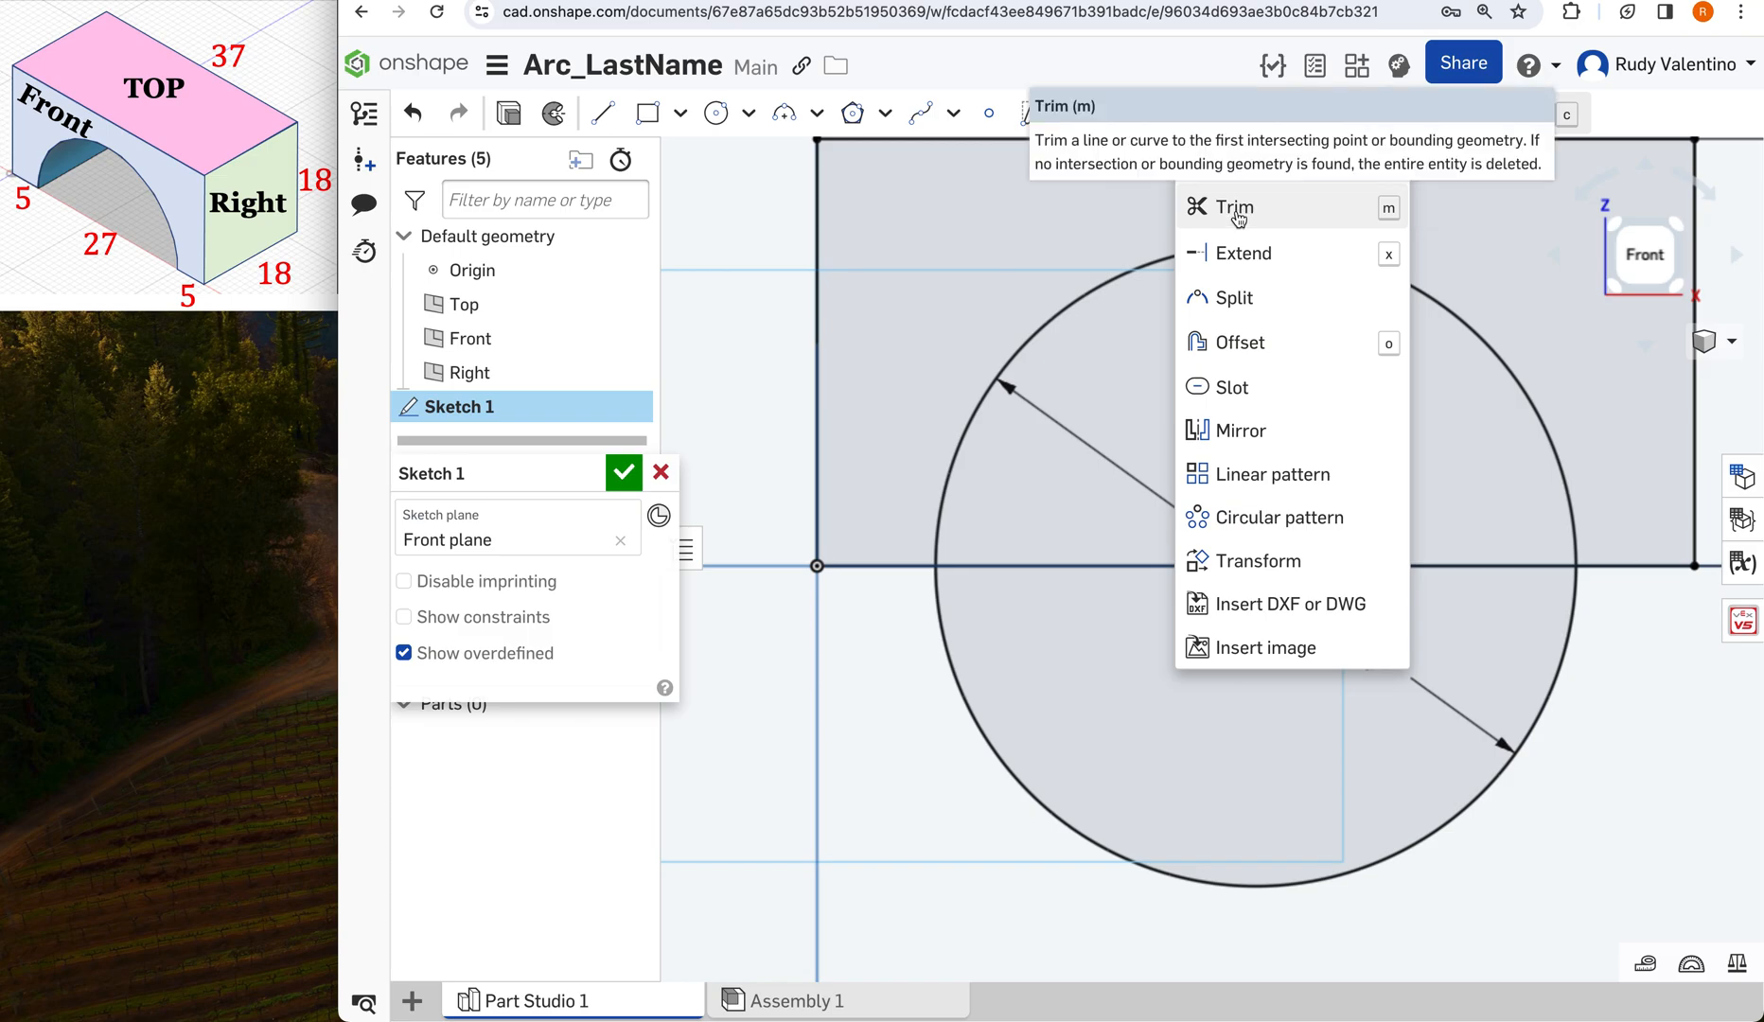
pyautogui.click(1235, 210)
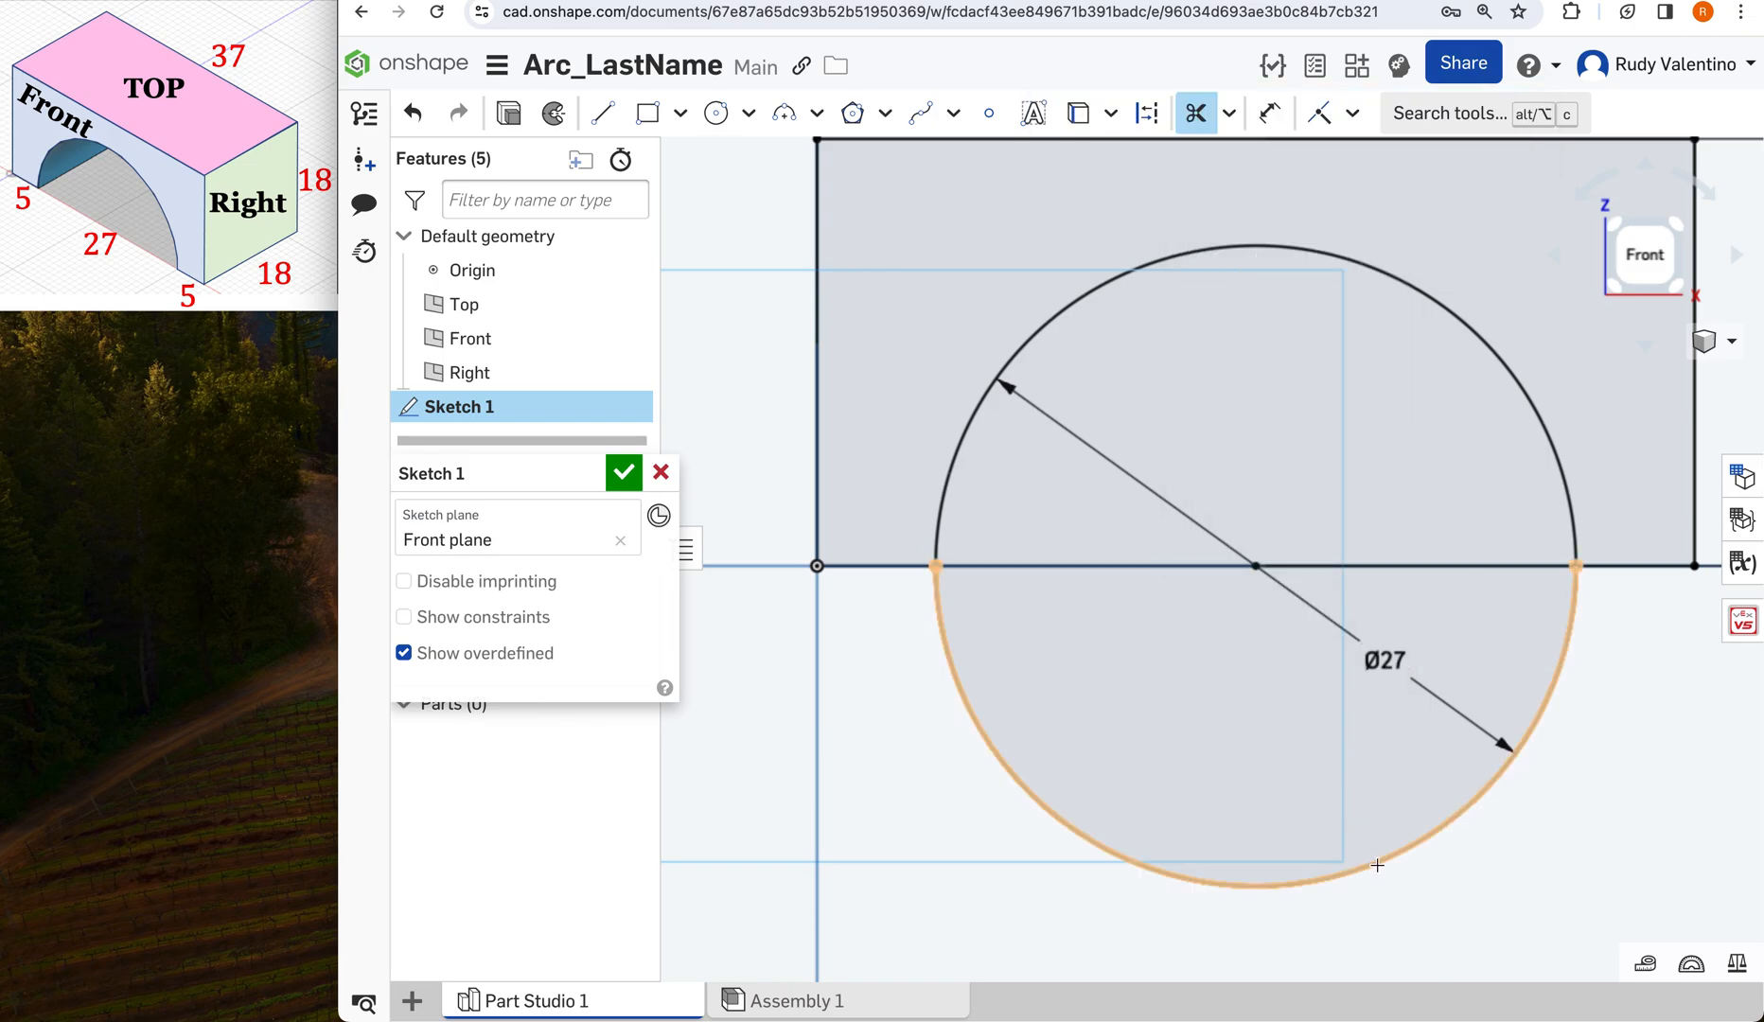
pyautogui.click(1377, 865)
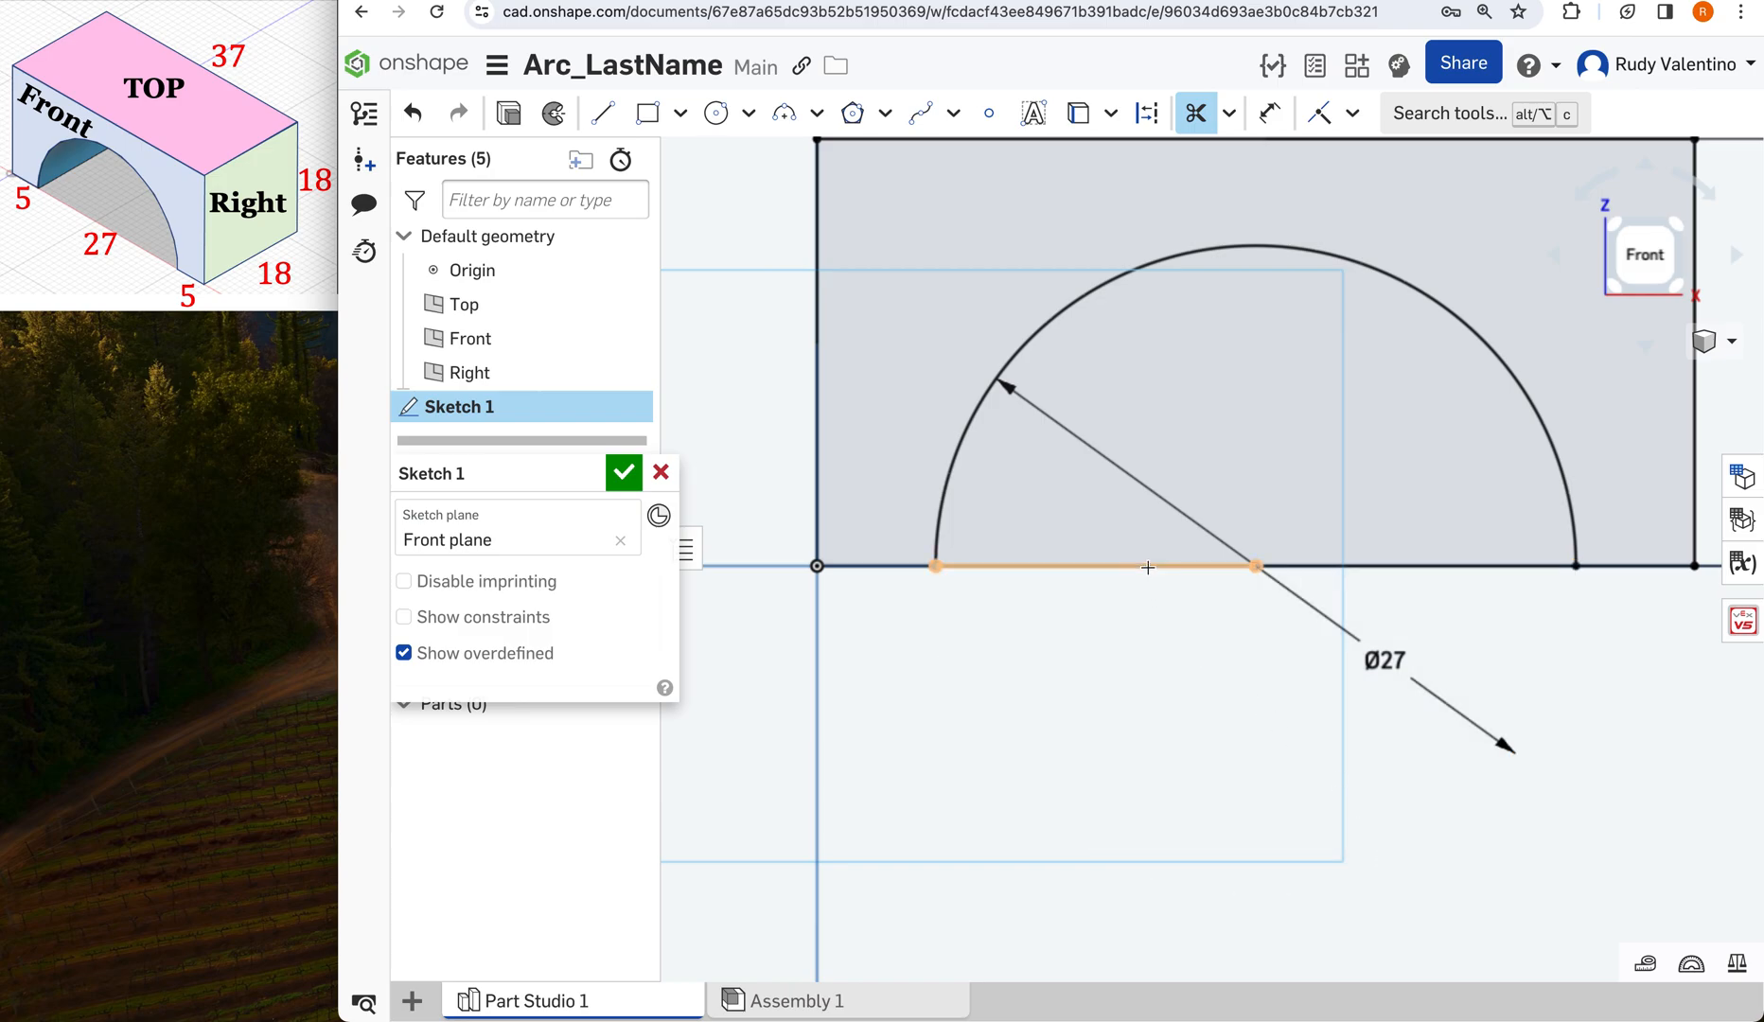
pyautogui.click(1148, 567)
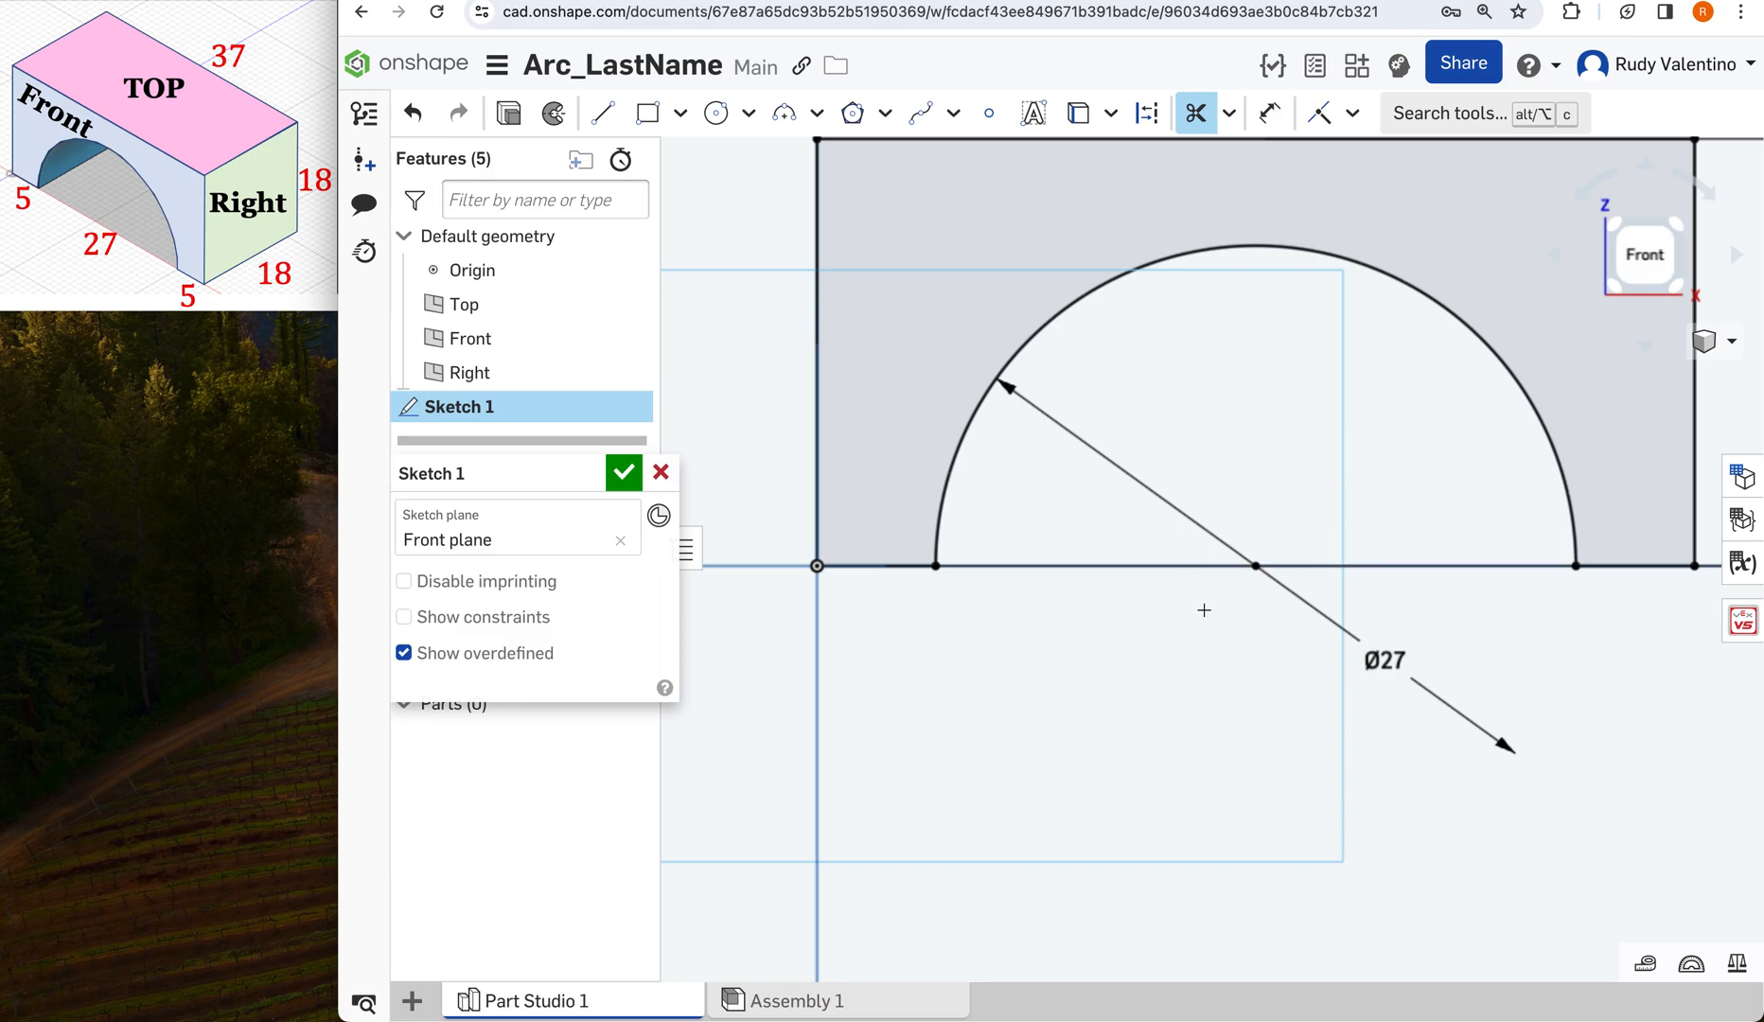
pyautogui.press('Escape')
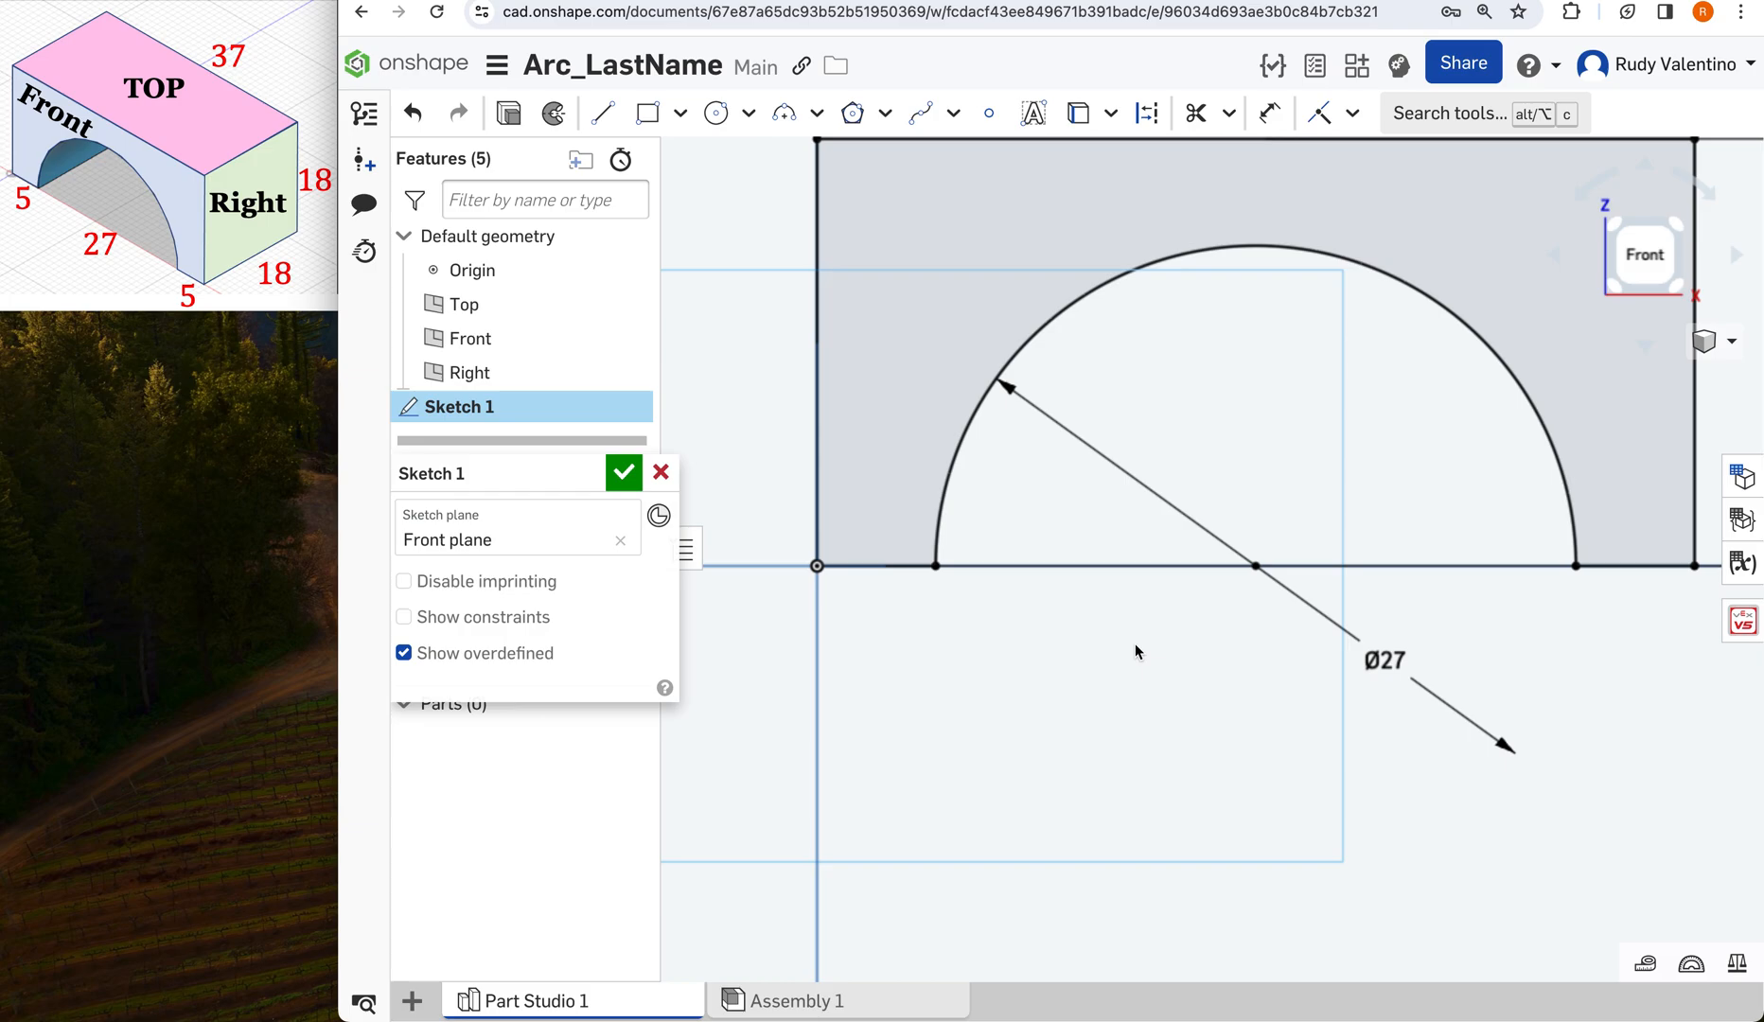
# Extrude the arched profile as a new solid with a blind depth of 18 mm.
pyautogui.scroll(-5, 1135, 644)
pyautogui.scroll(3, 1134, 644)
pyautogui.scroll(-2, 1135, 644)
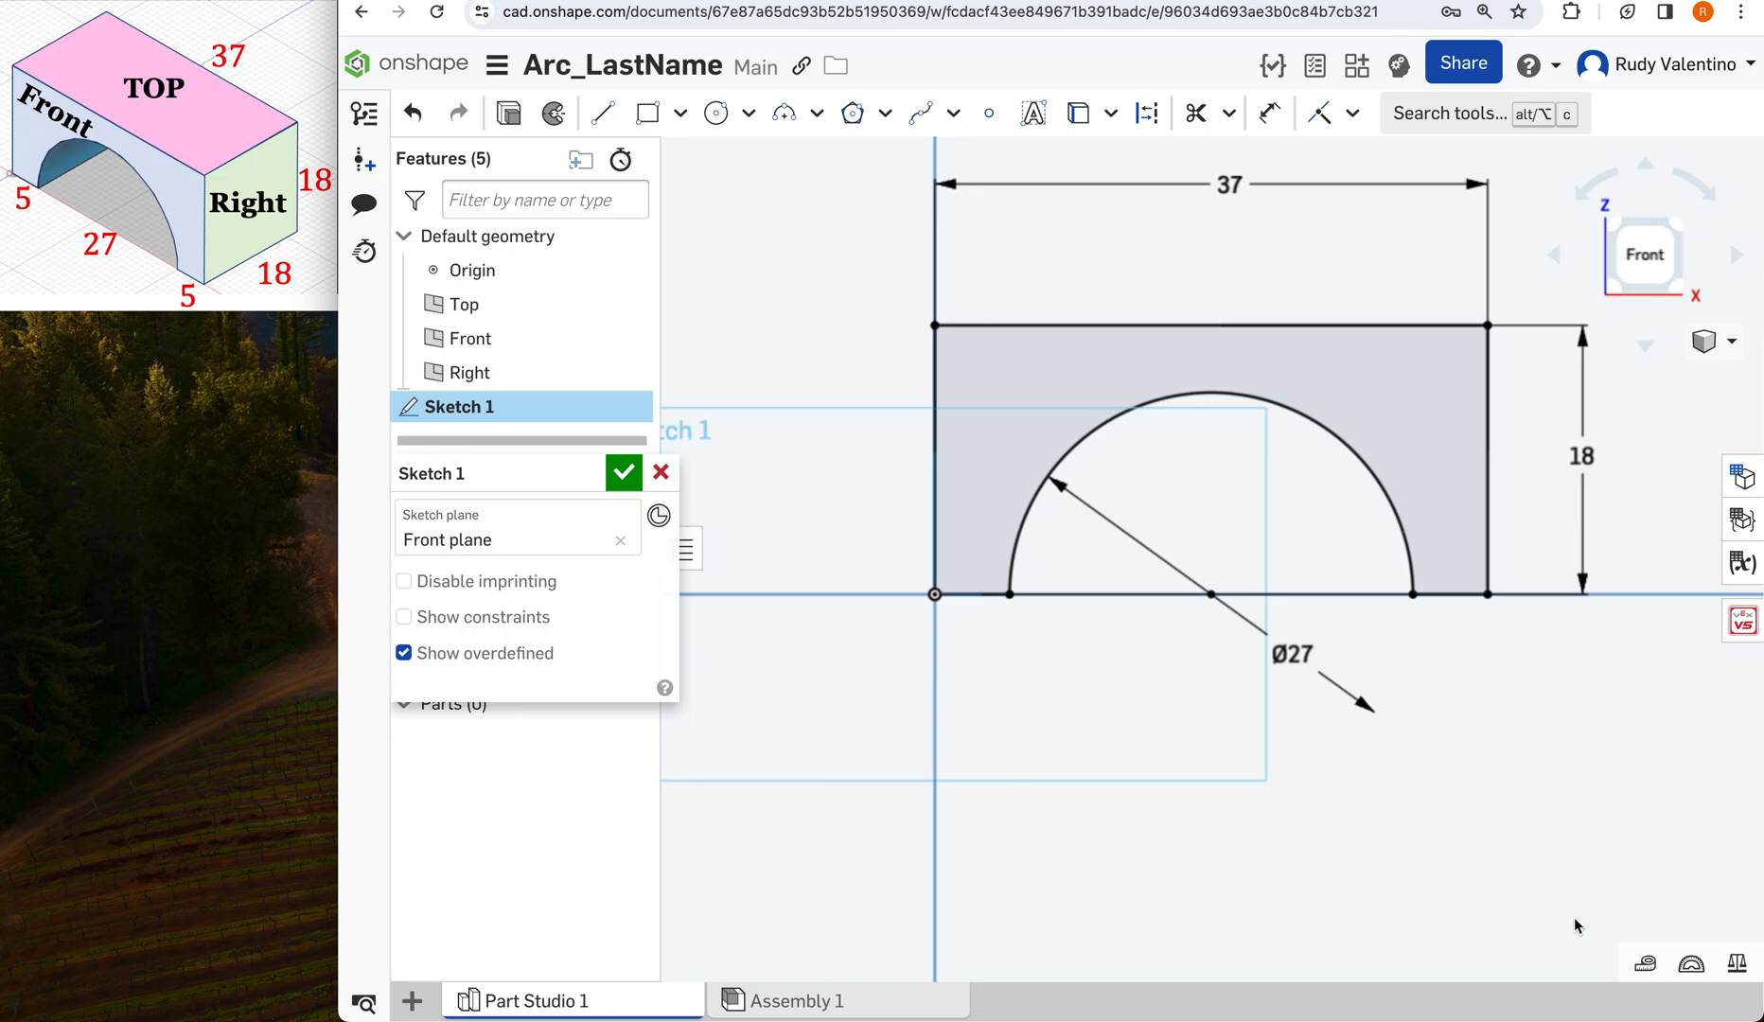
pyautogui.click(1676, 228)
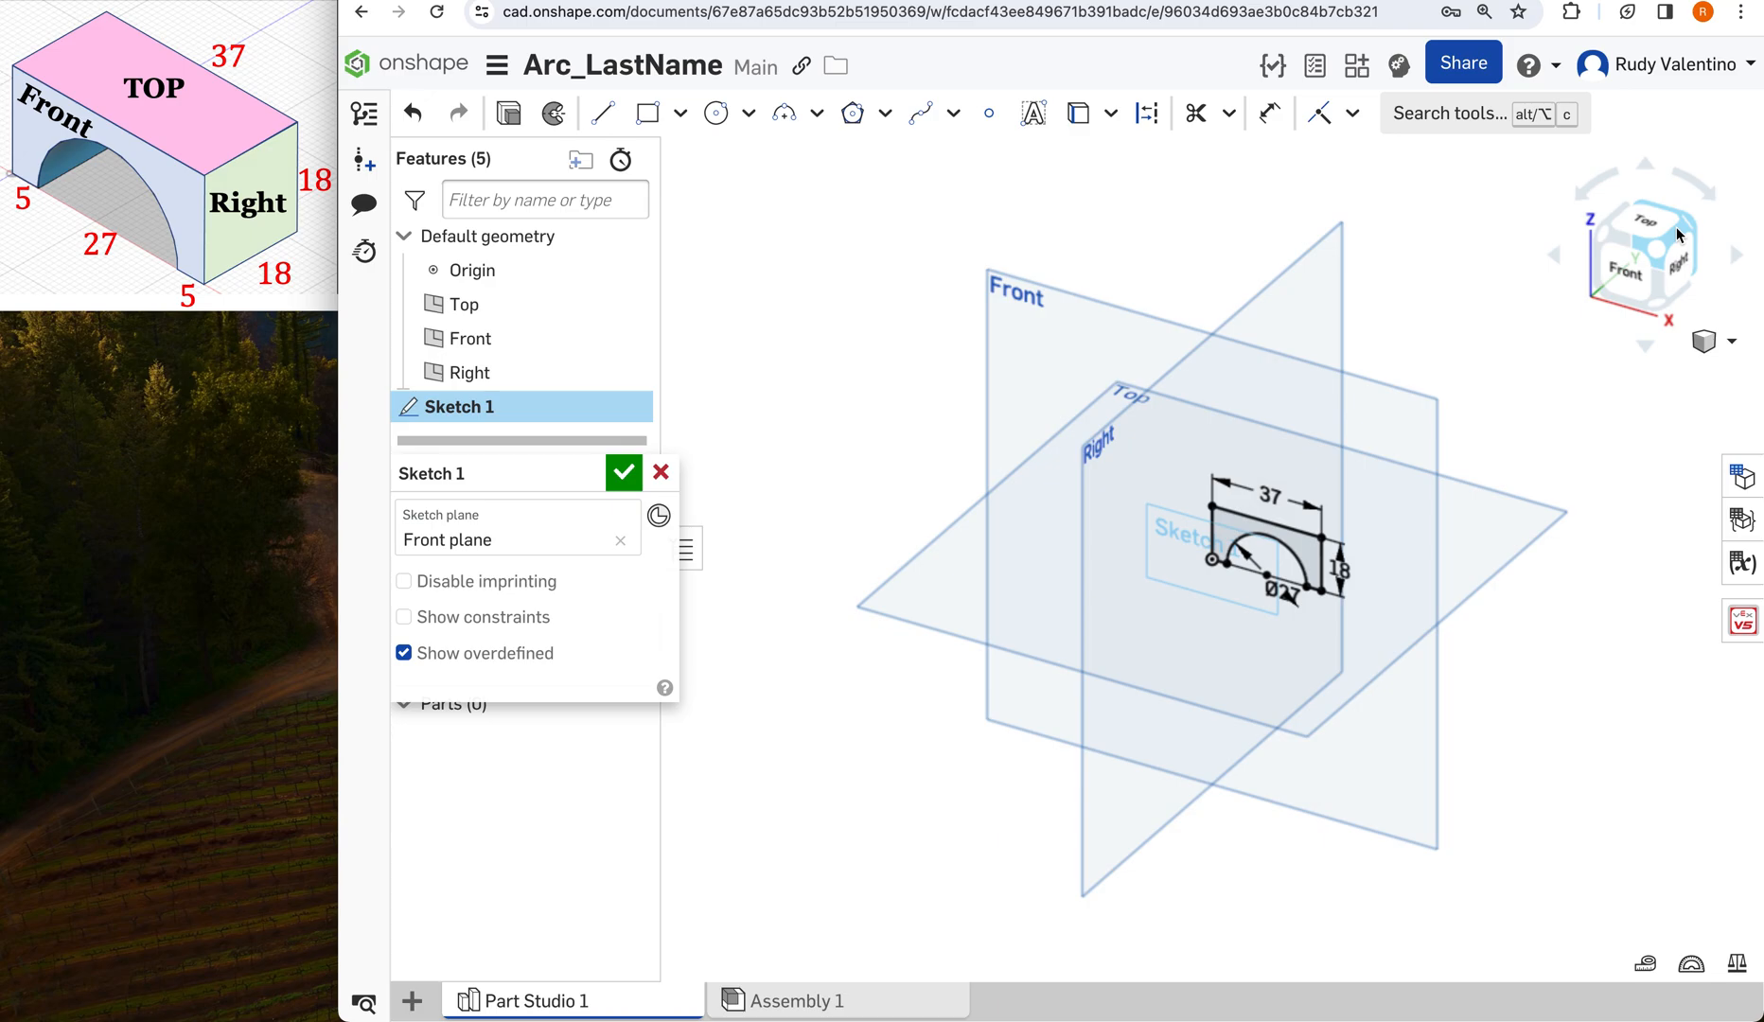
pyautogui.scroll(4, 1337, 697)
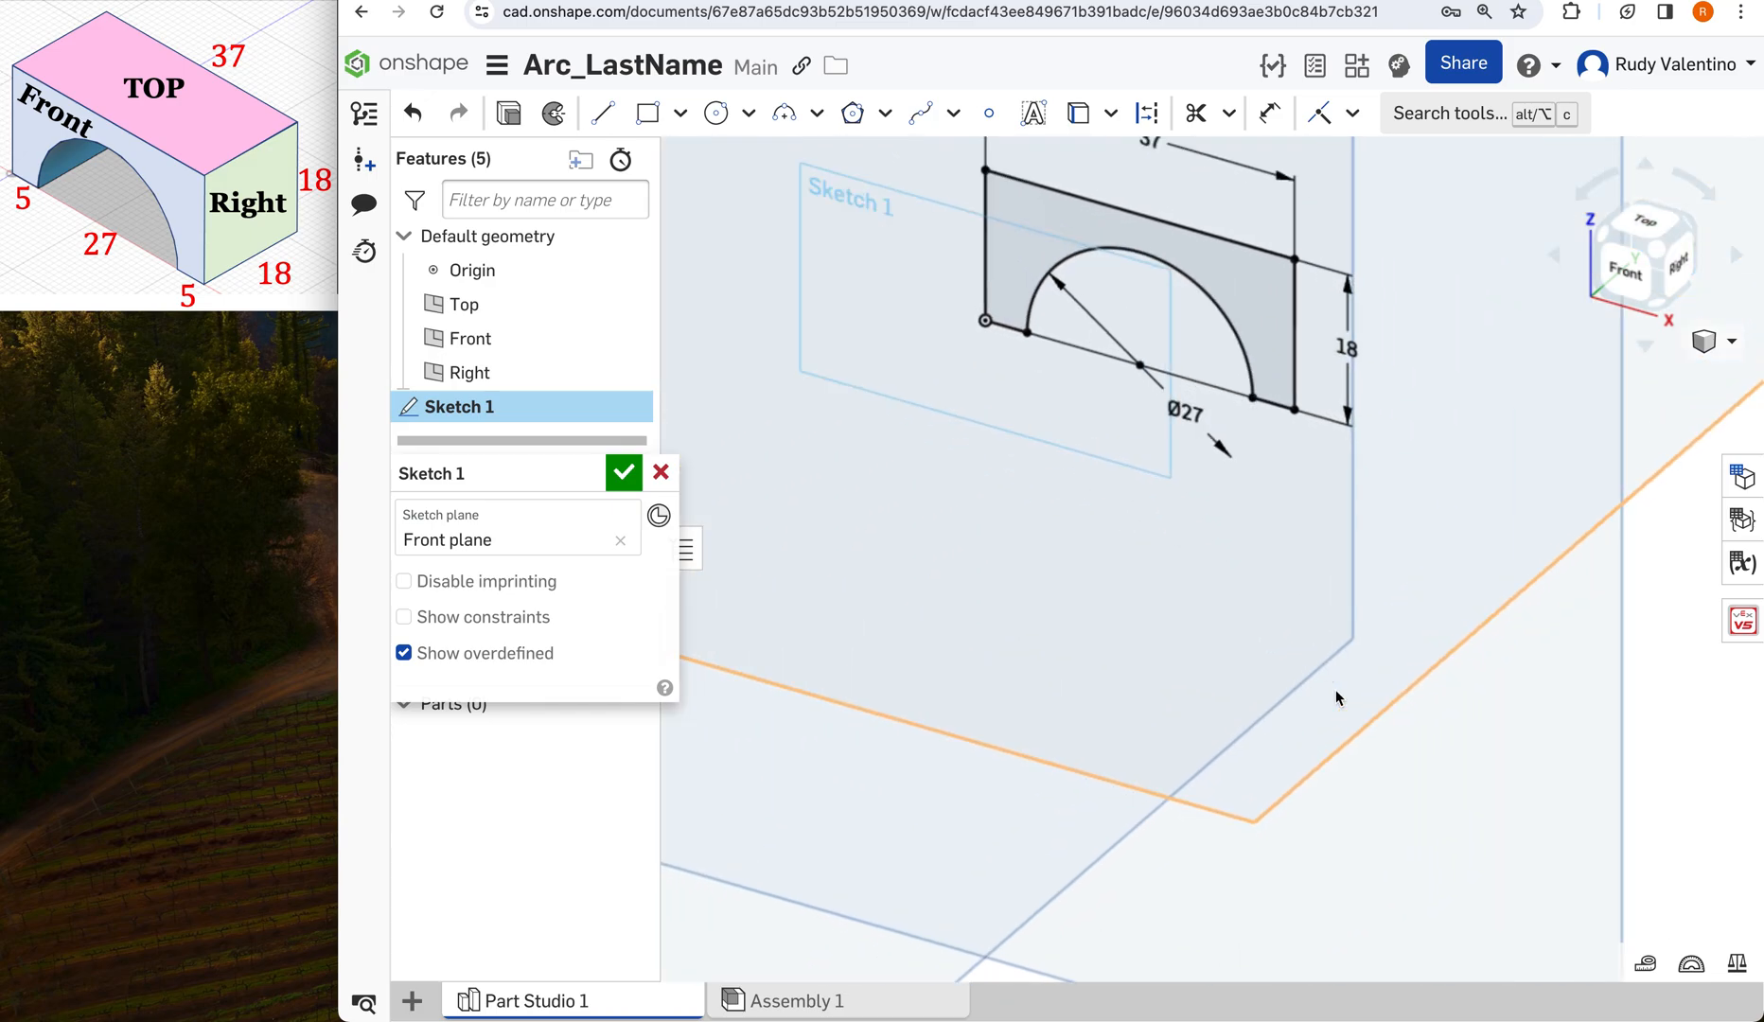
pyautogui.scroll(2, 1337, 697)
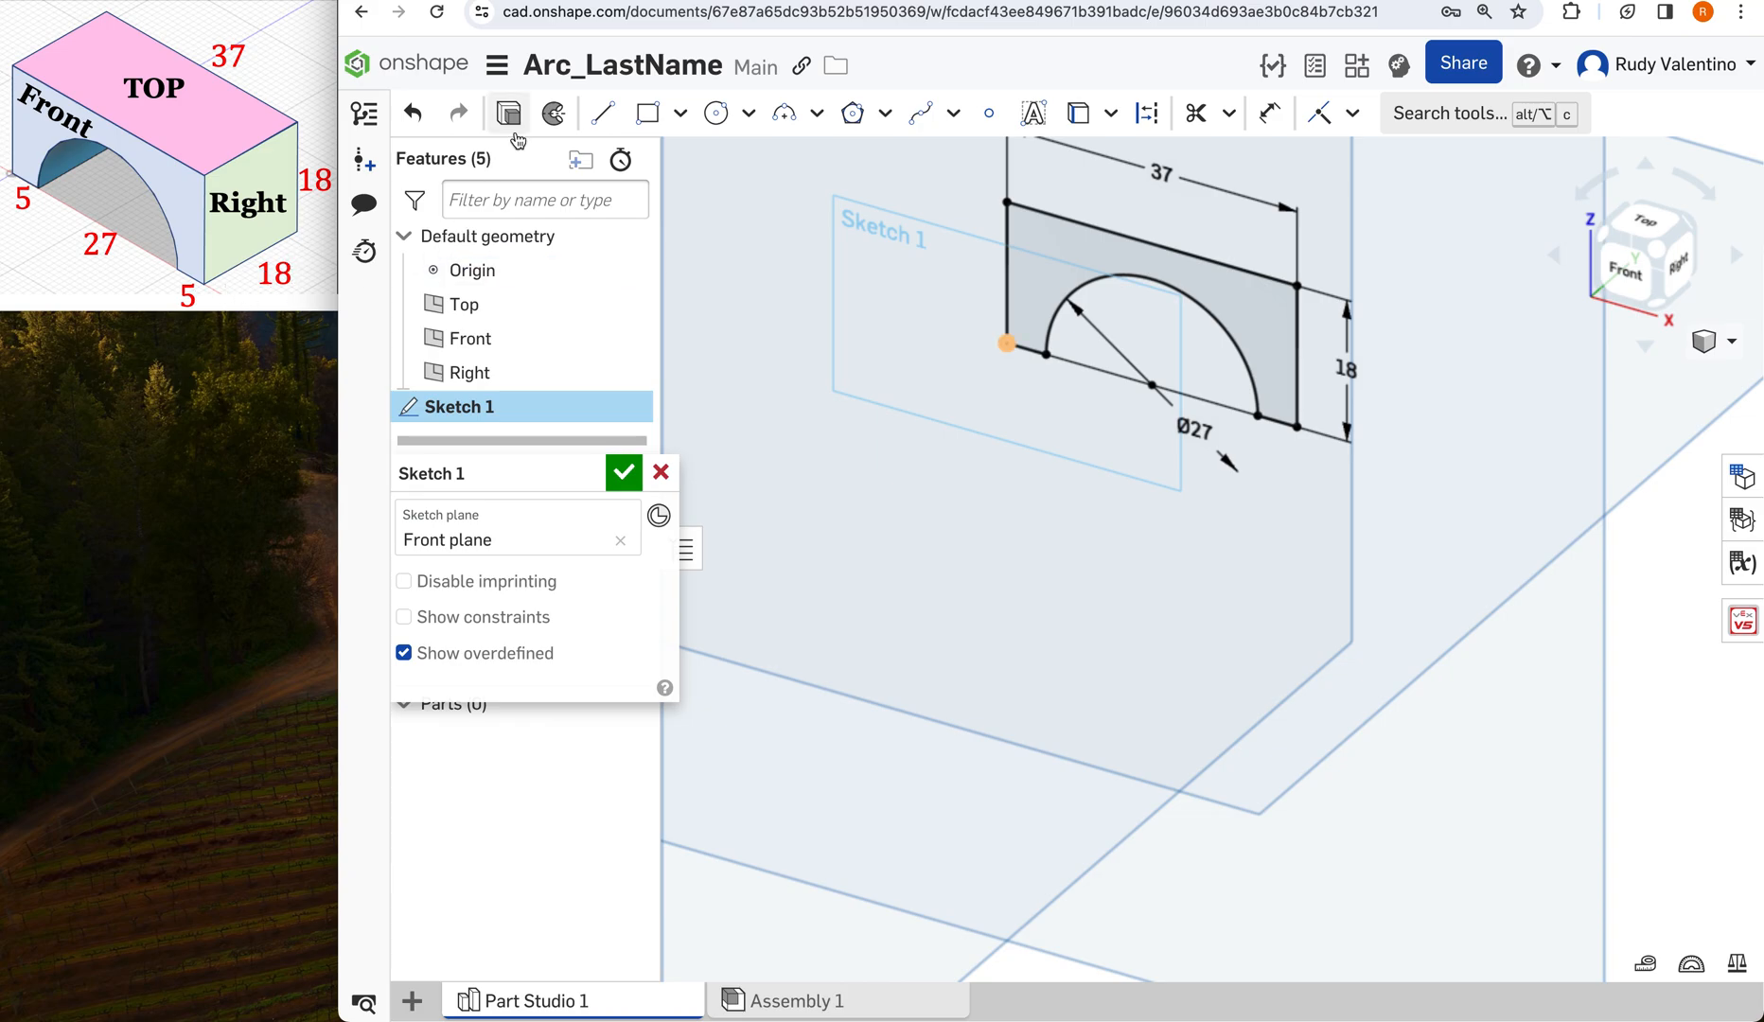
pyautogui.click(509, 115)
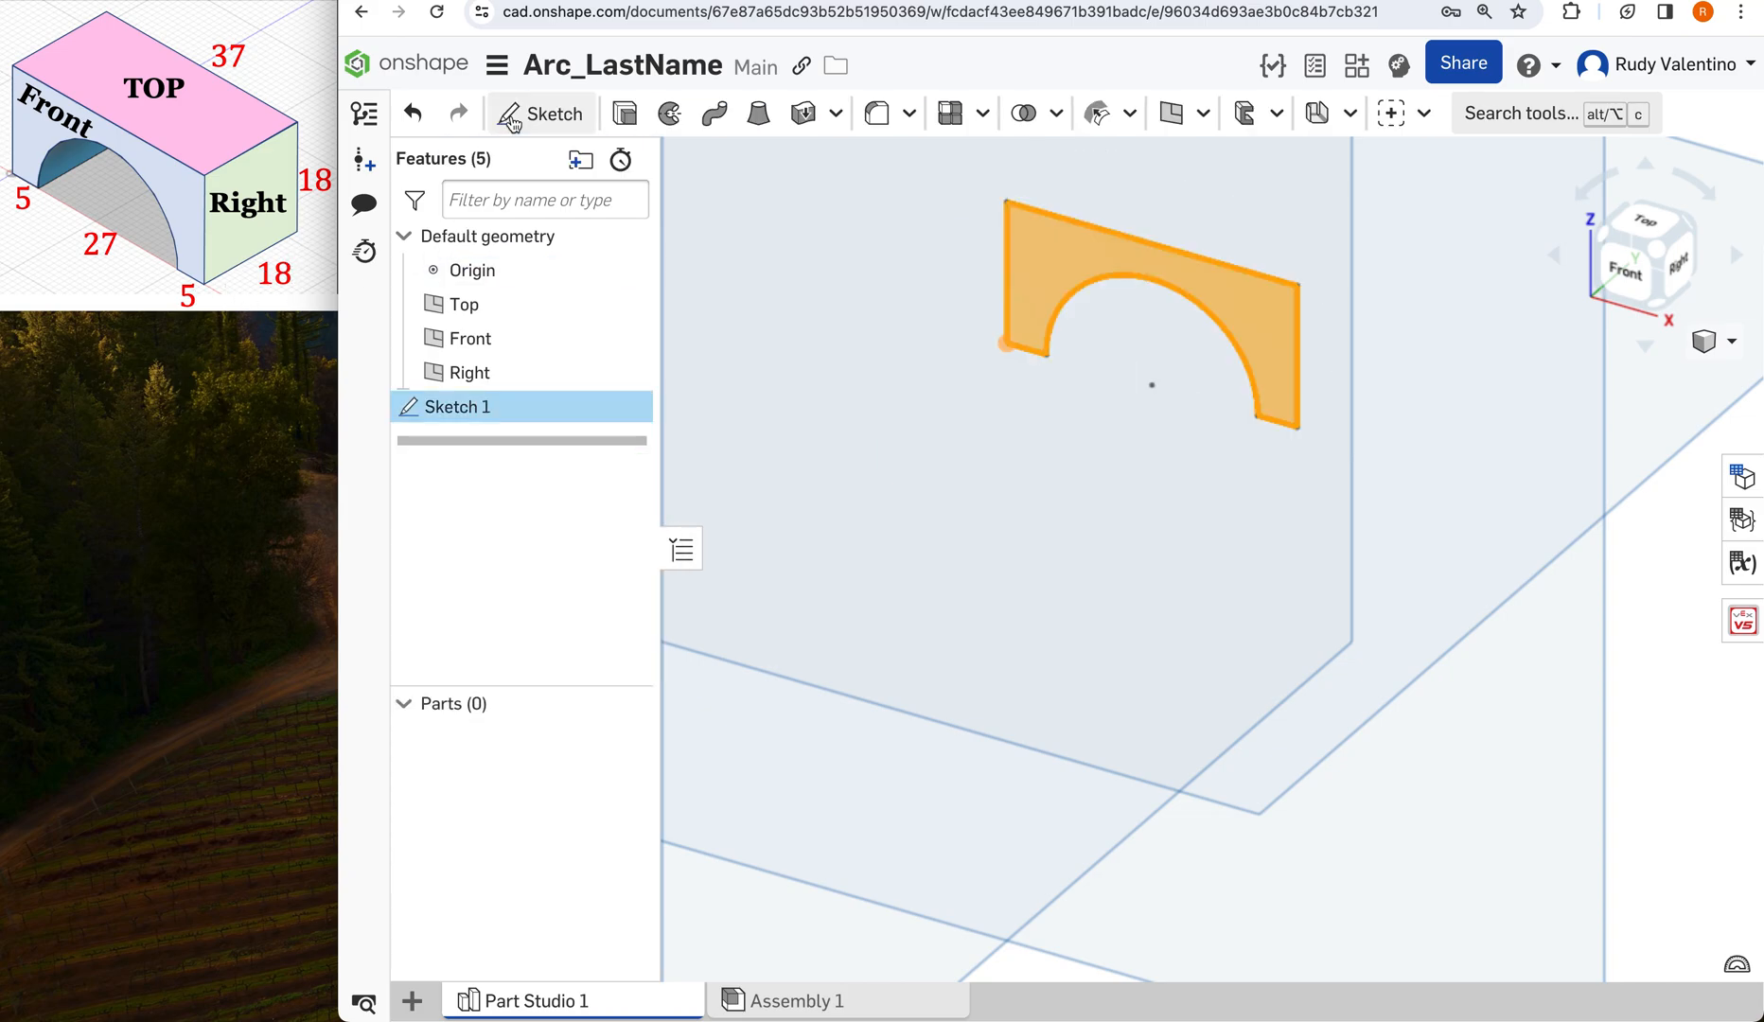
pyautogui.click(1061, 263)
pyautogui.moveTo(552, 473)
pyautogui.mouseDown()
pyautogui.moveTo(1082, 503)
pyautogui.moveTo(1093, 475)
pyautogui.moveTo(1020, 487)
pyautogui.mouseUp()
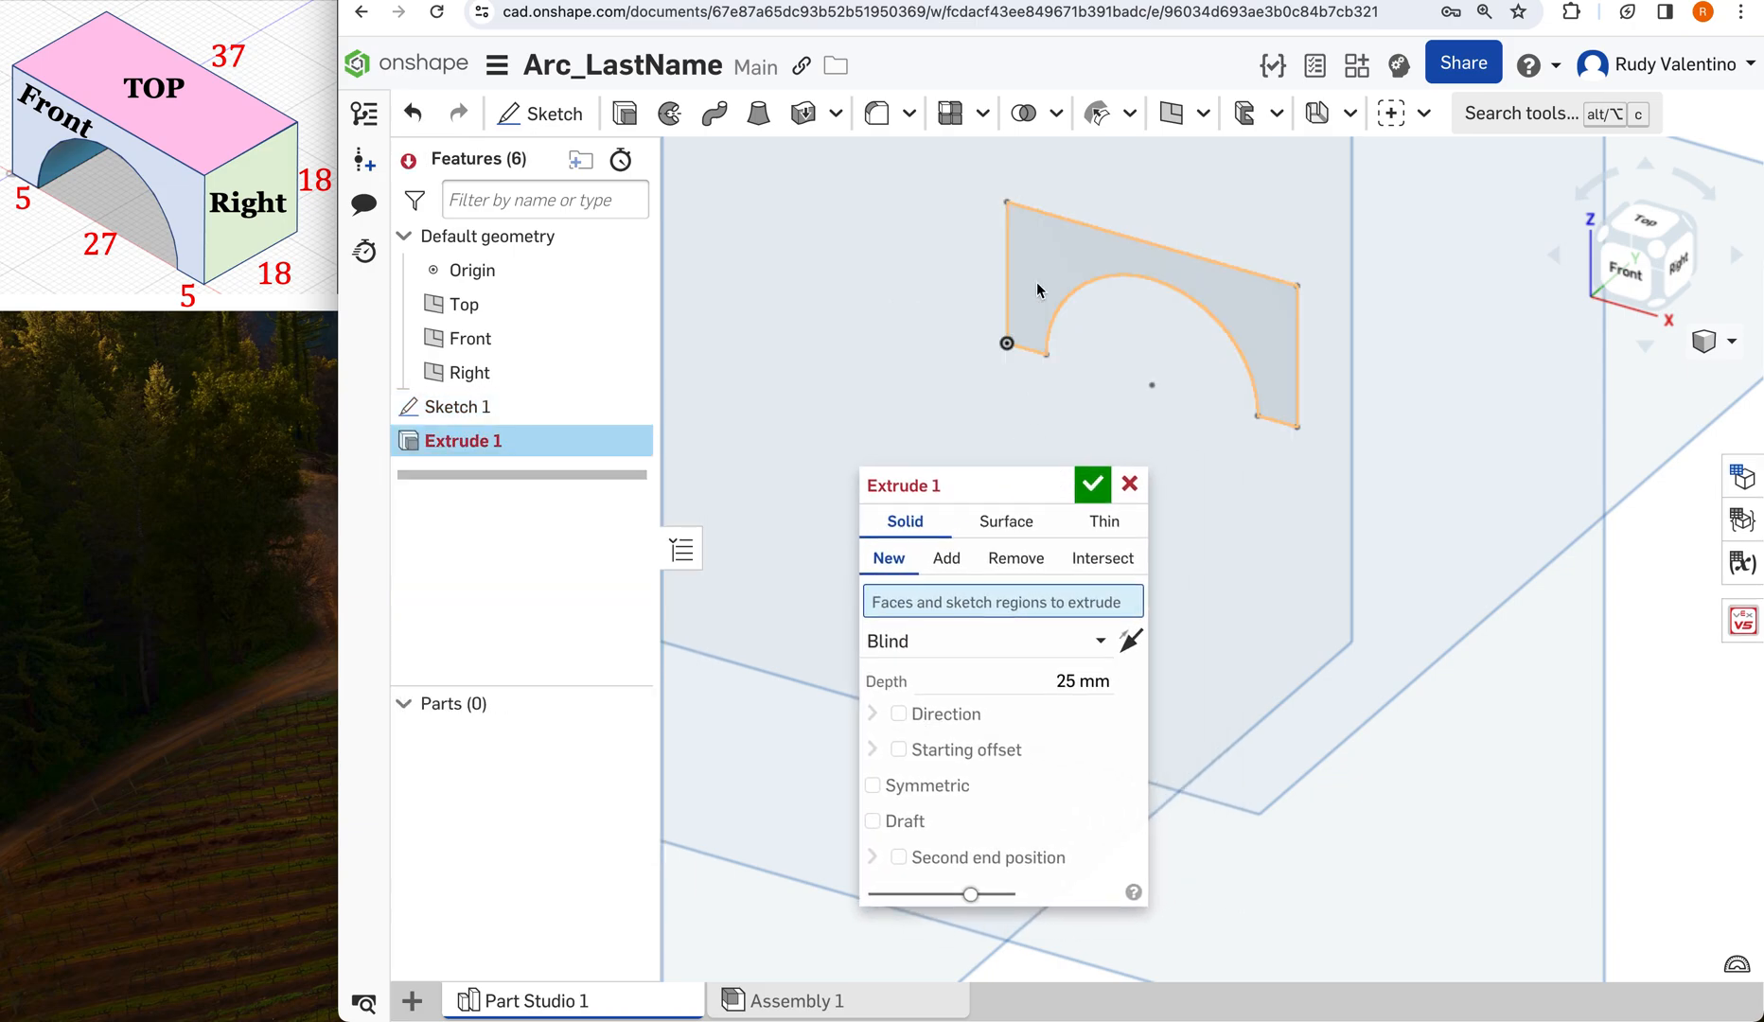
pyautogui.click(1060, 255)
pyautogui.click(1082, 704)
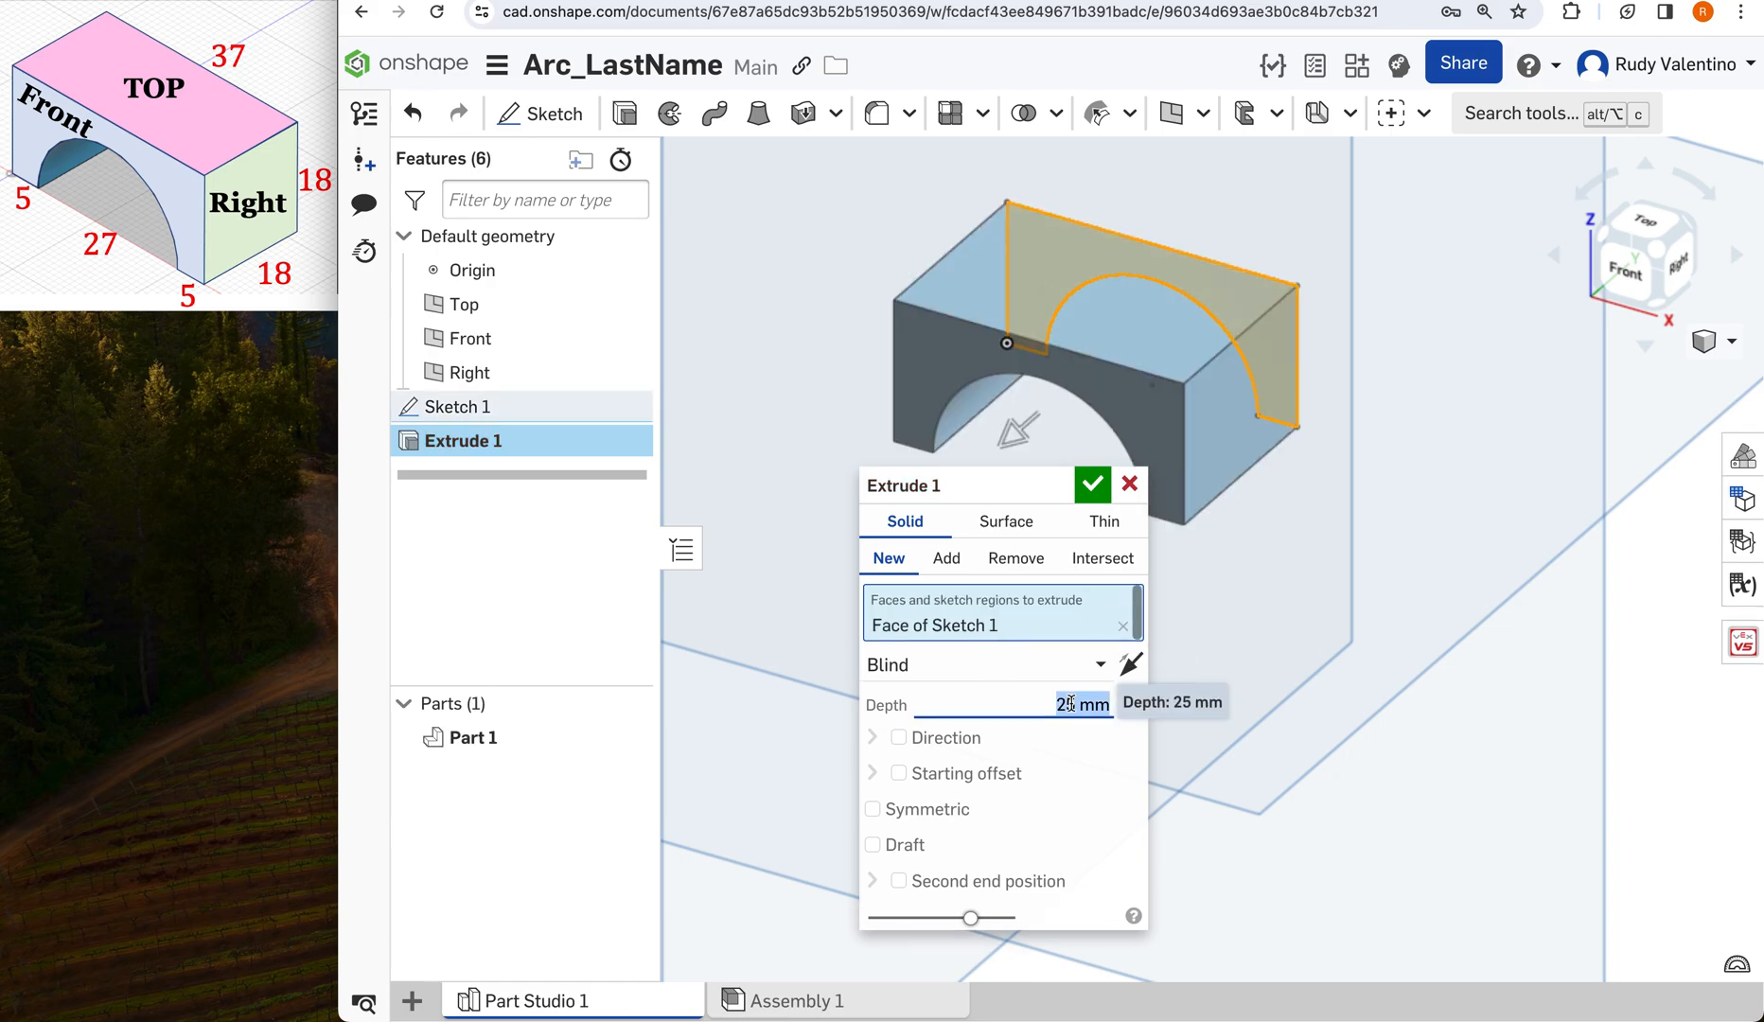
pyautogui.write('18')
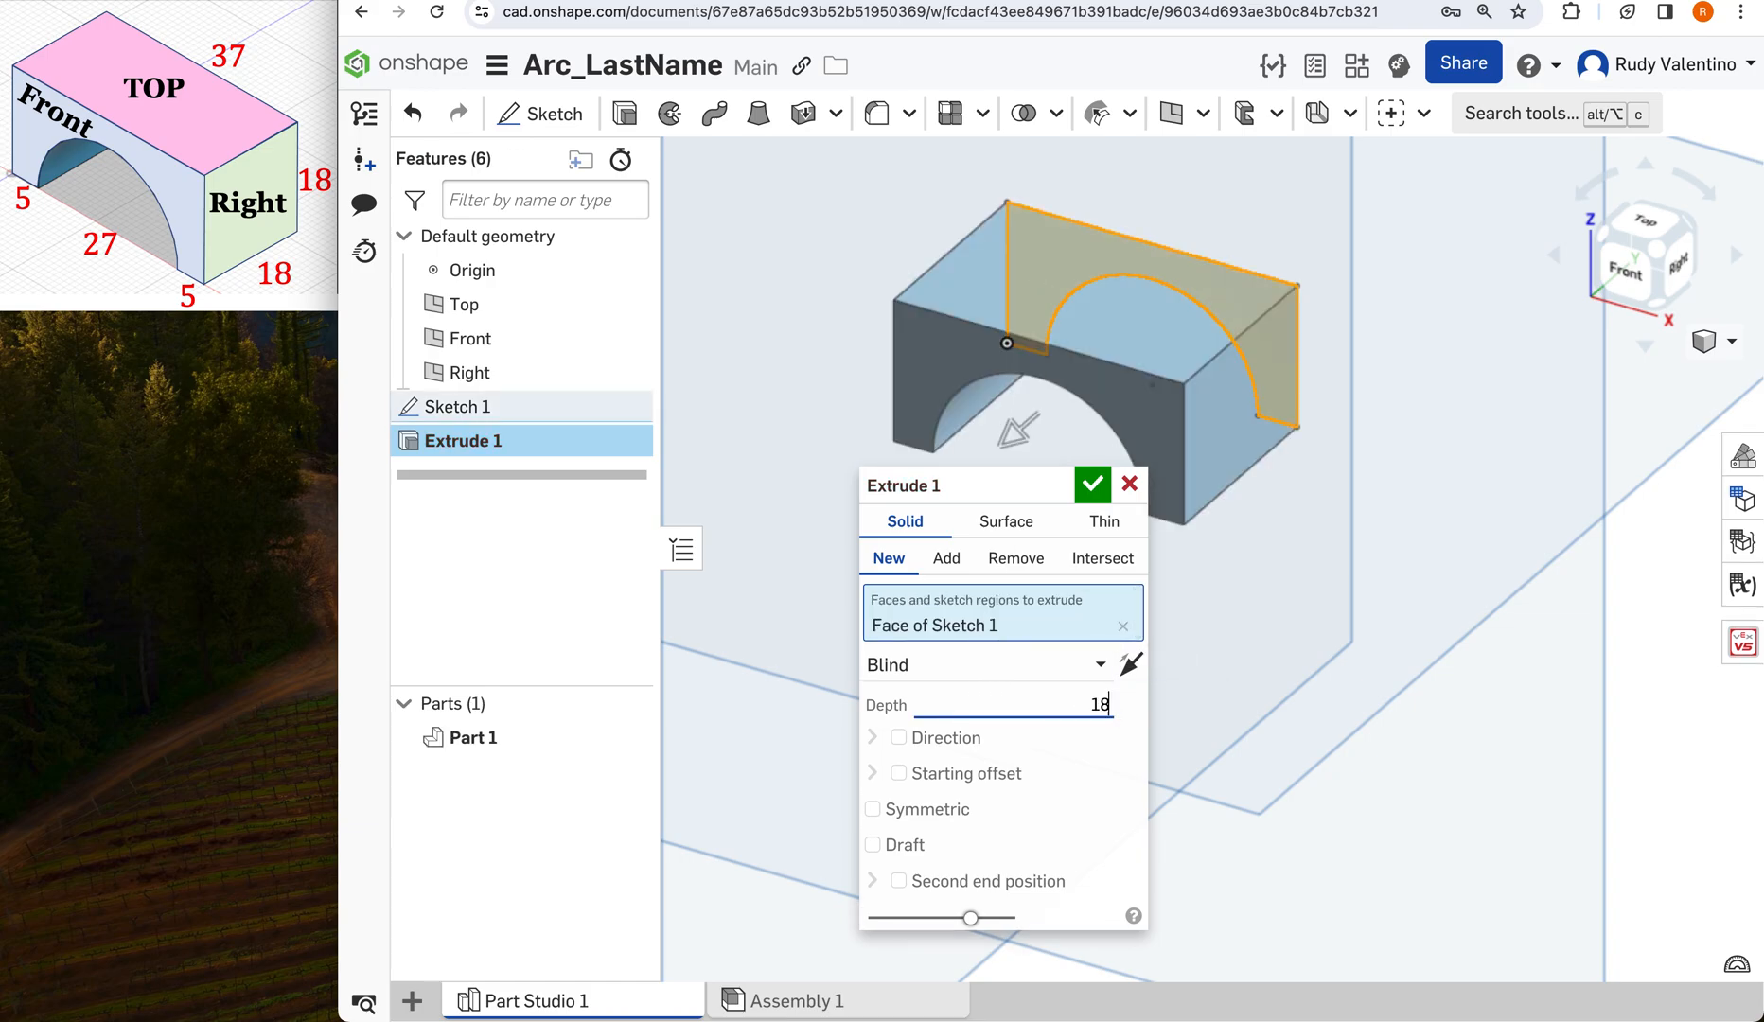
pyautogui.press('Return')
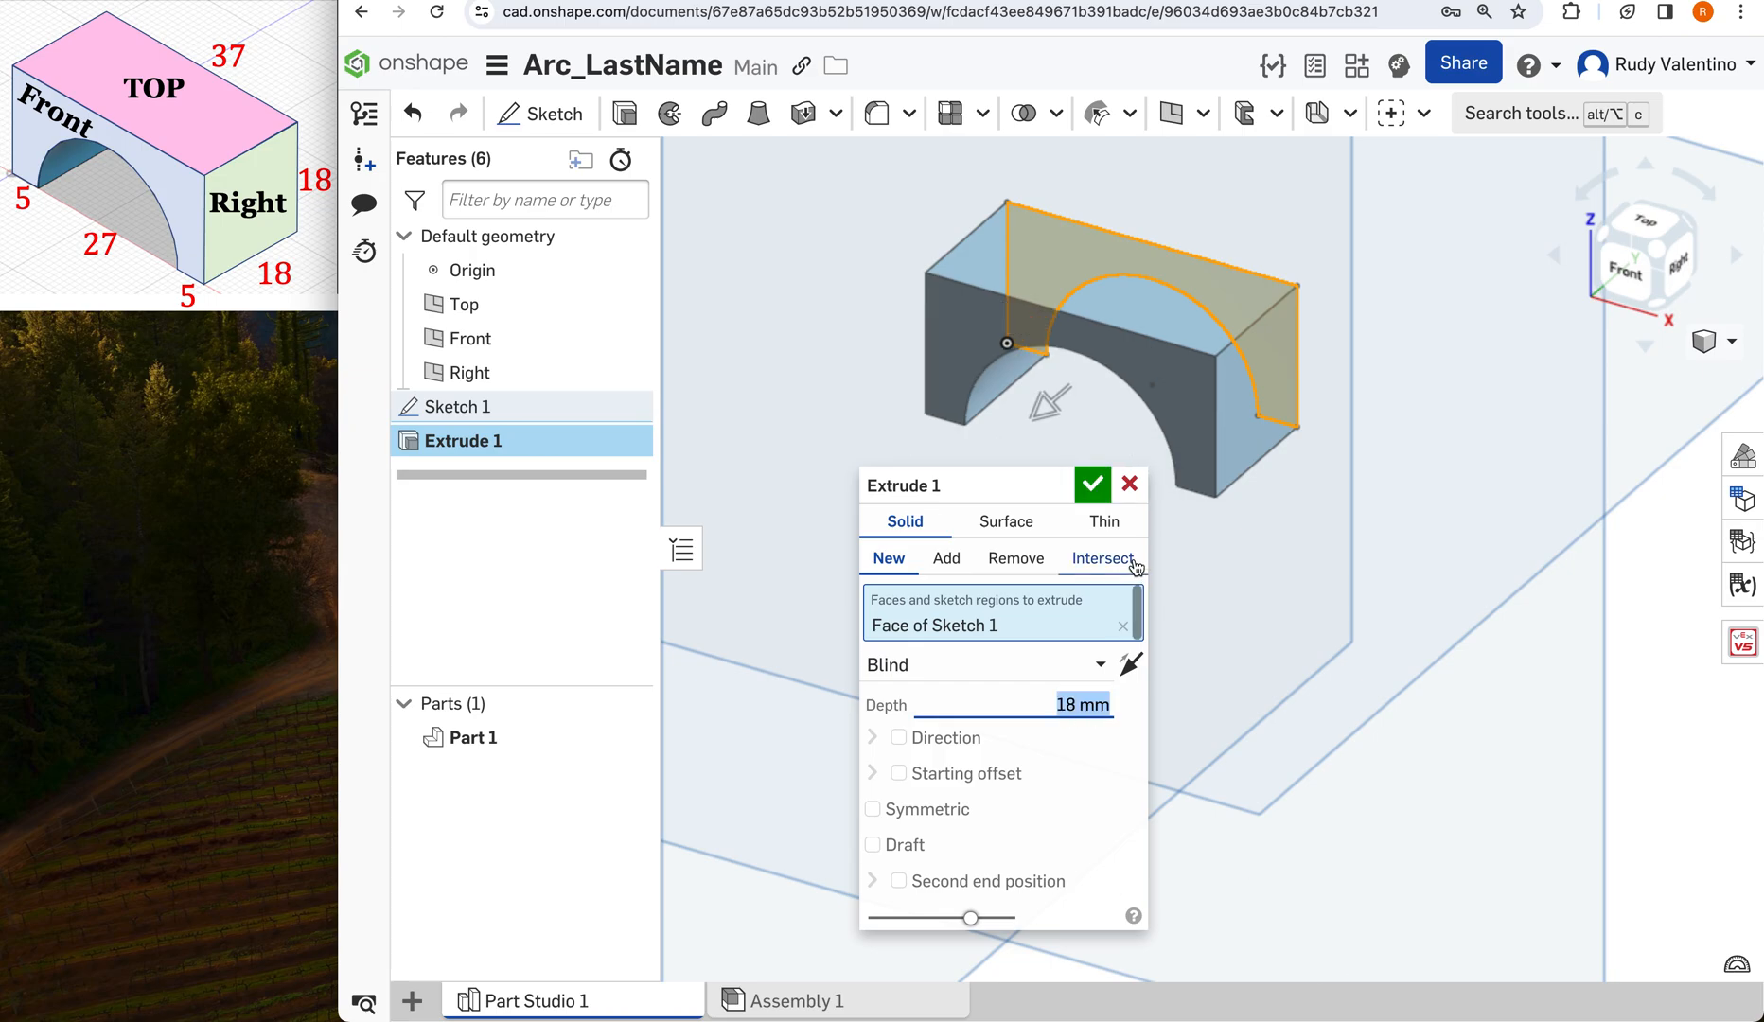
pyautogui.click(1092, 484)
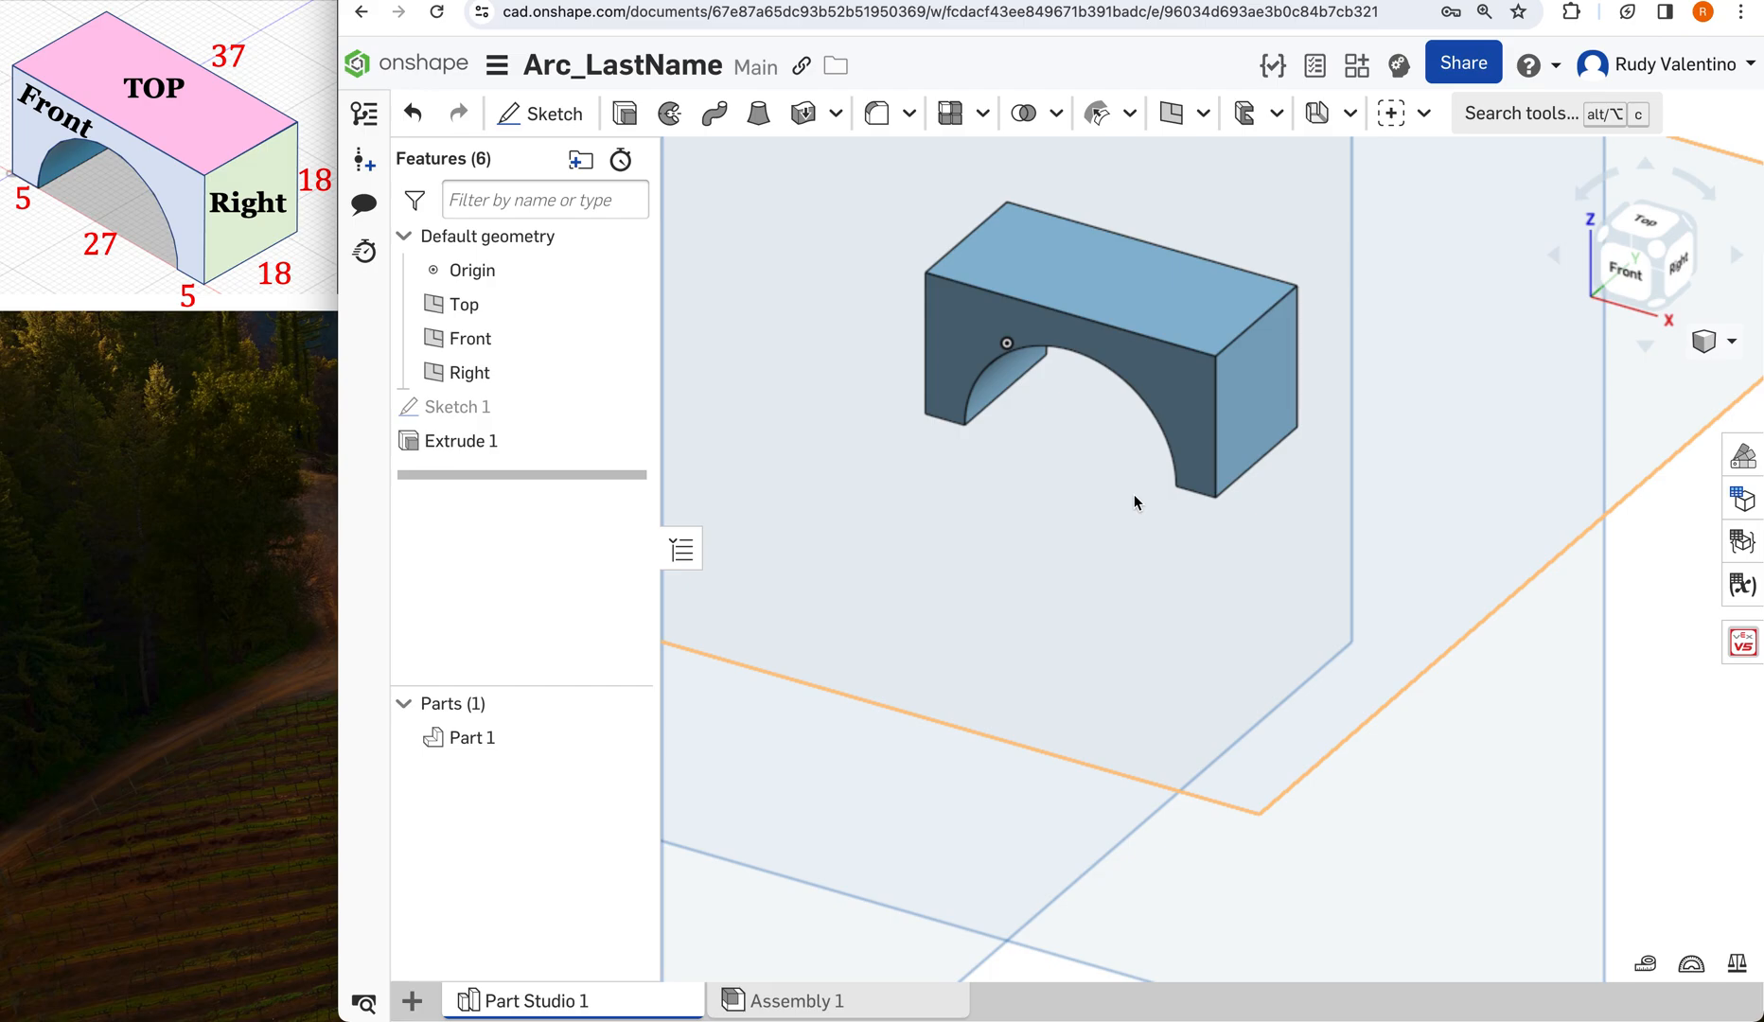
# Capture a screenshot of the area around the finished arched block.
pyautogui.press('super+shift+4')
pyautogui.moveTo(1350, 576); pyautogui.dragTo(827, 167)
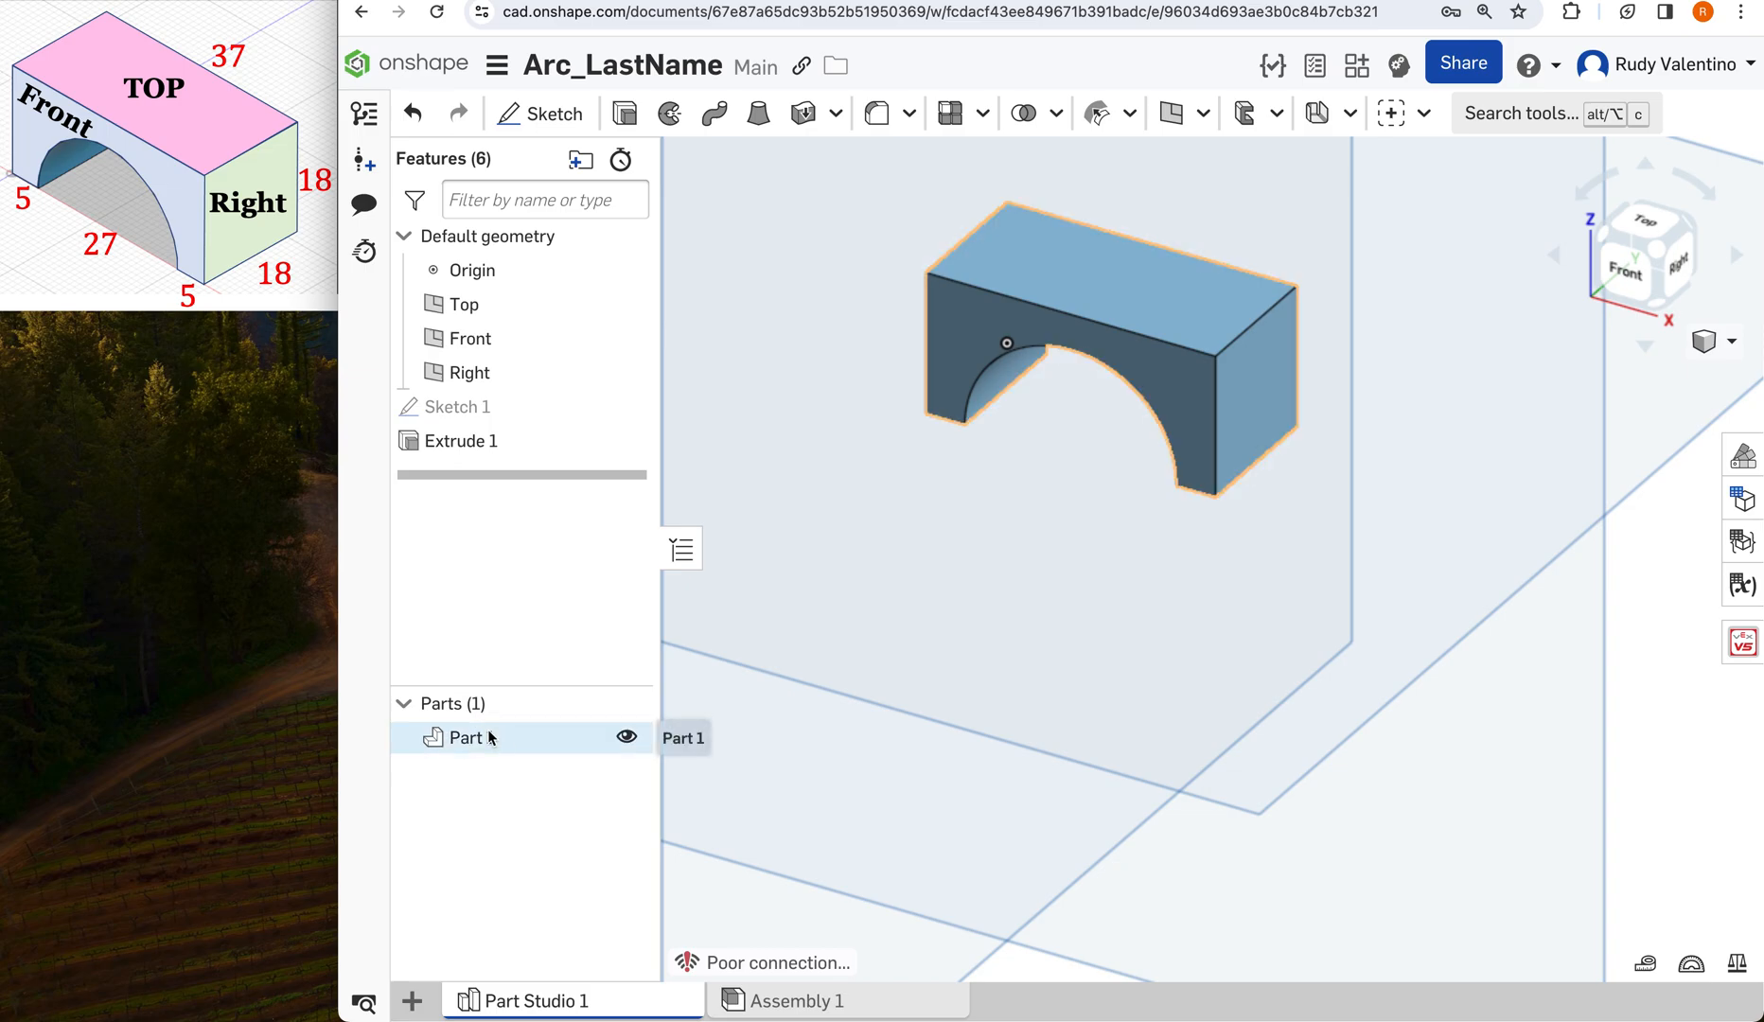
# Create a drawing of the arched part from the Onshape template ANSI_A_MM.dwt with no views.
pyautogui.rightClick(490, 737)
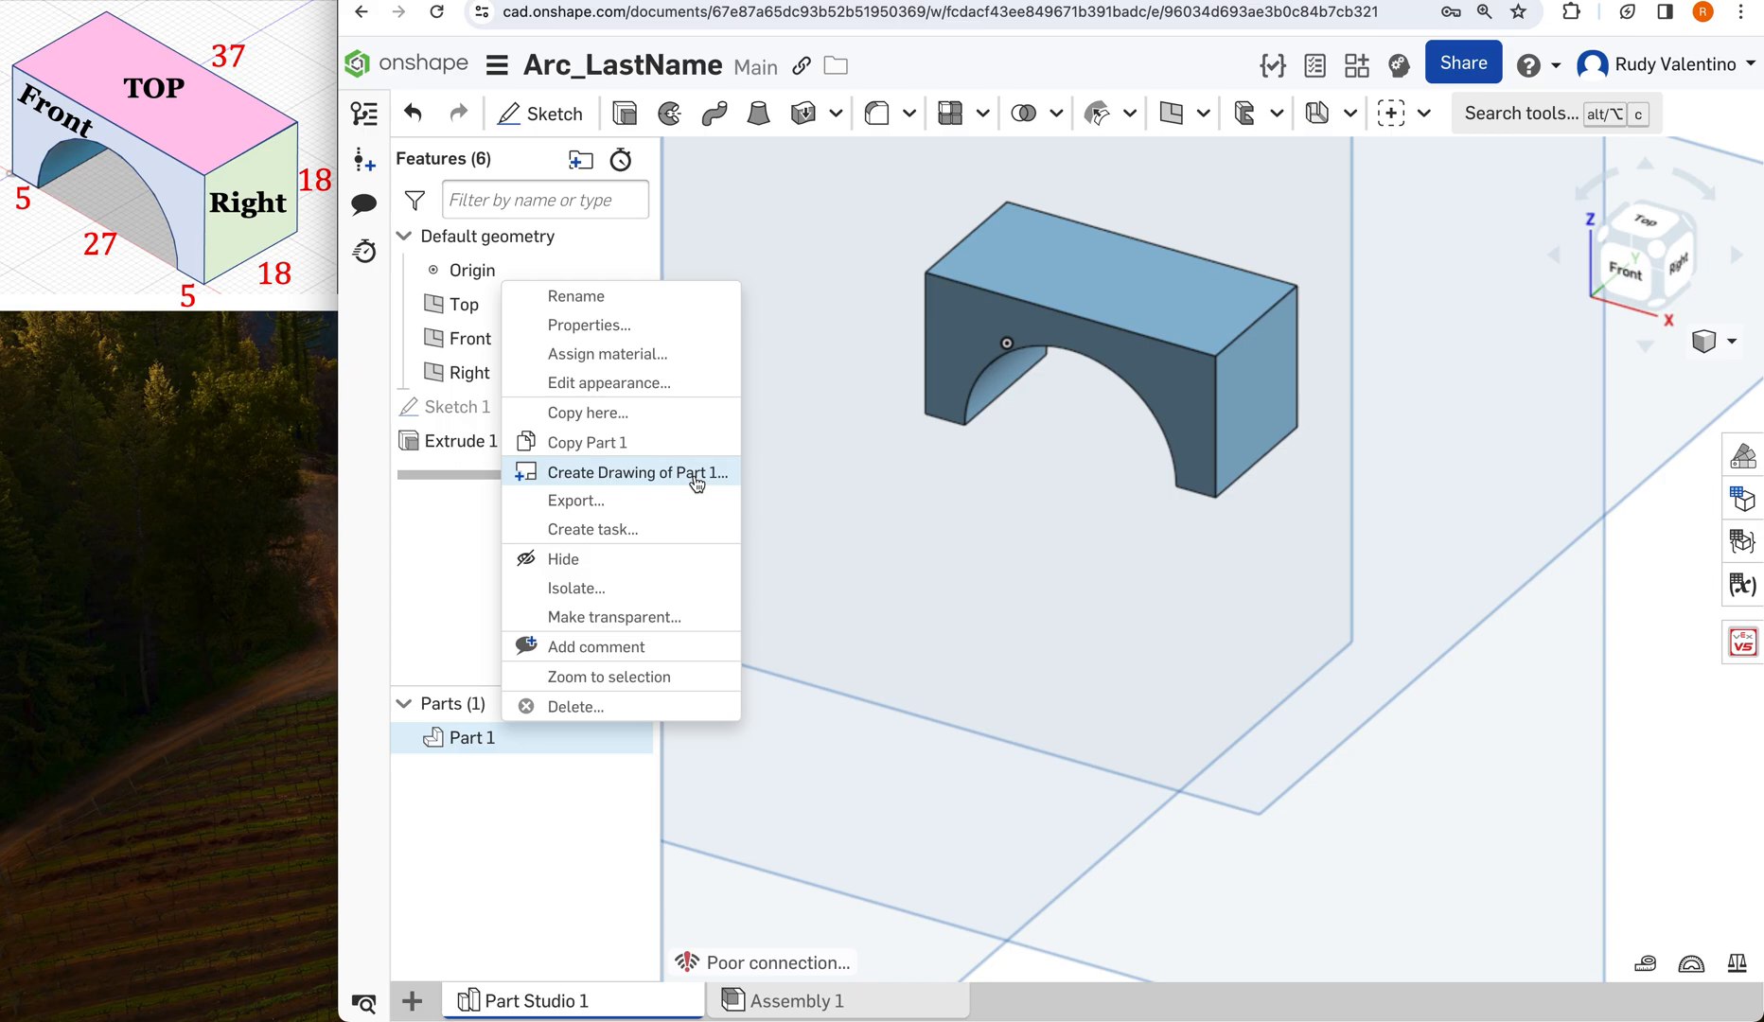
pyautogui.click(695, 473)
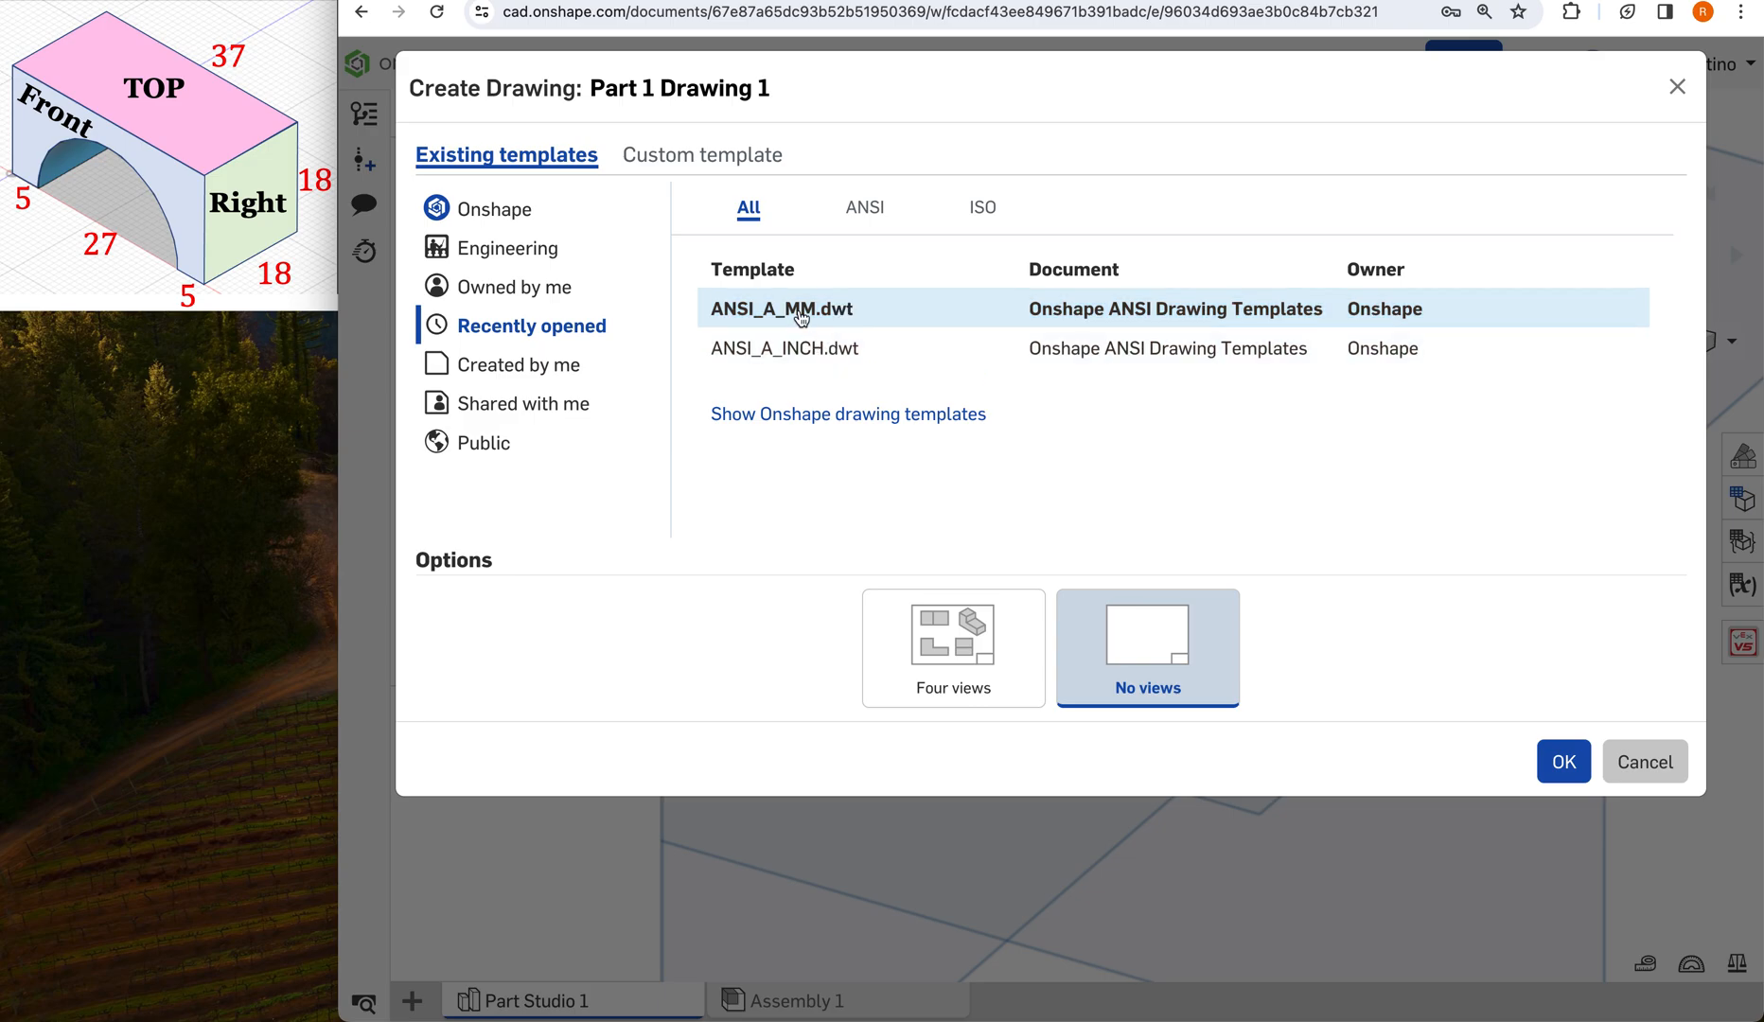
pyautogui.click(804, 415)
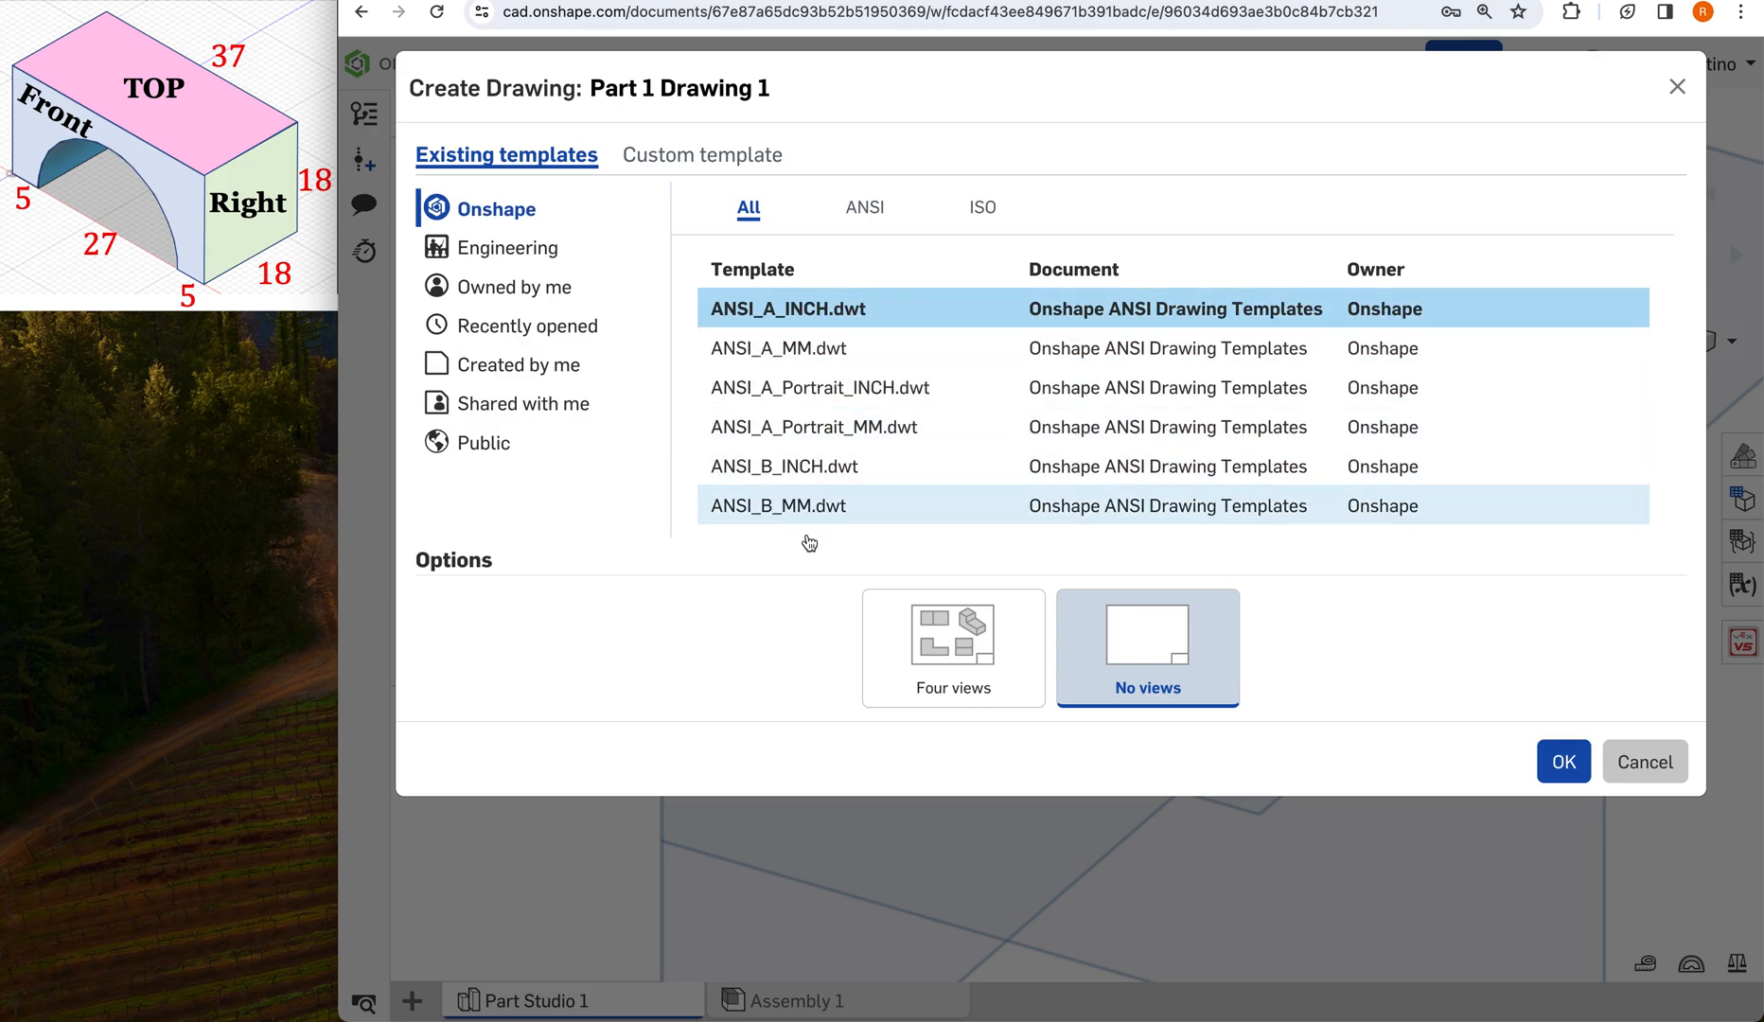
pyautogui.click(812, 360)
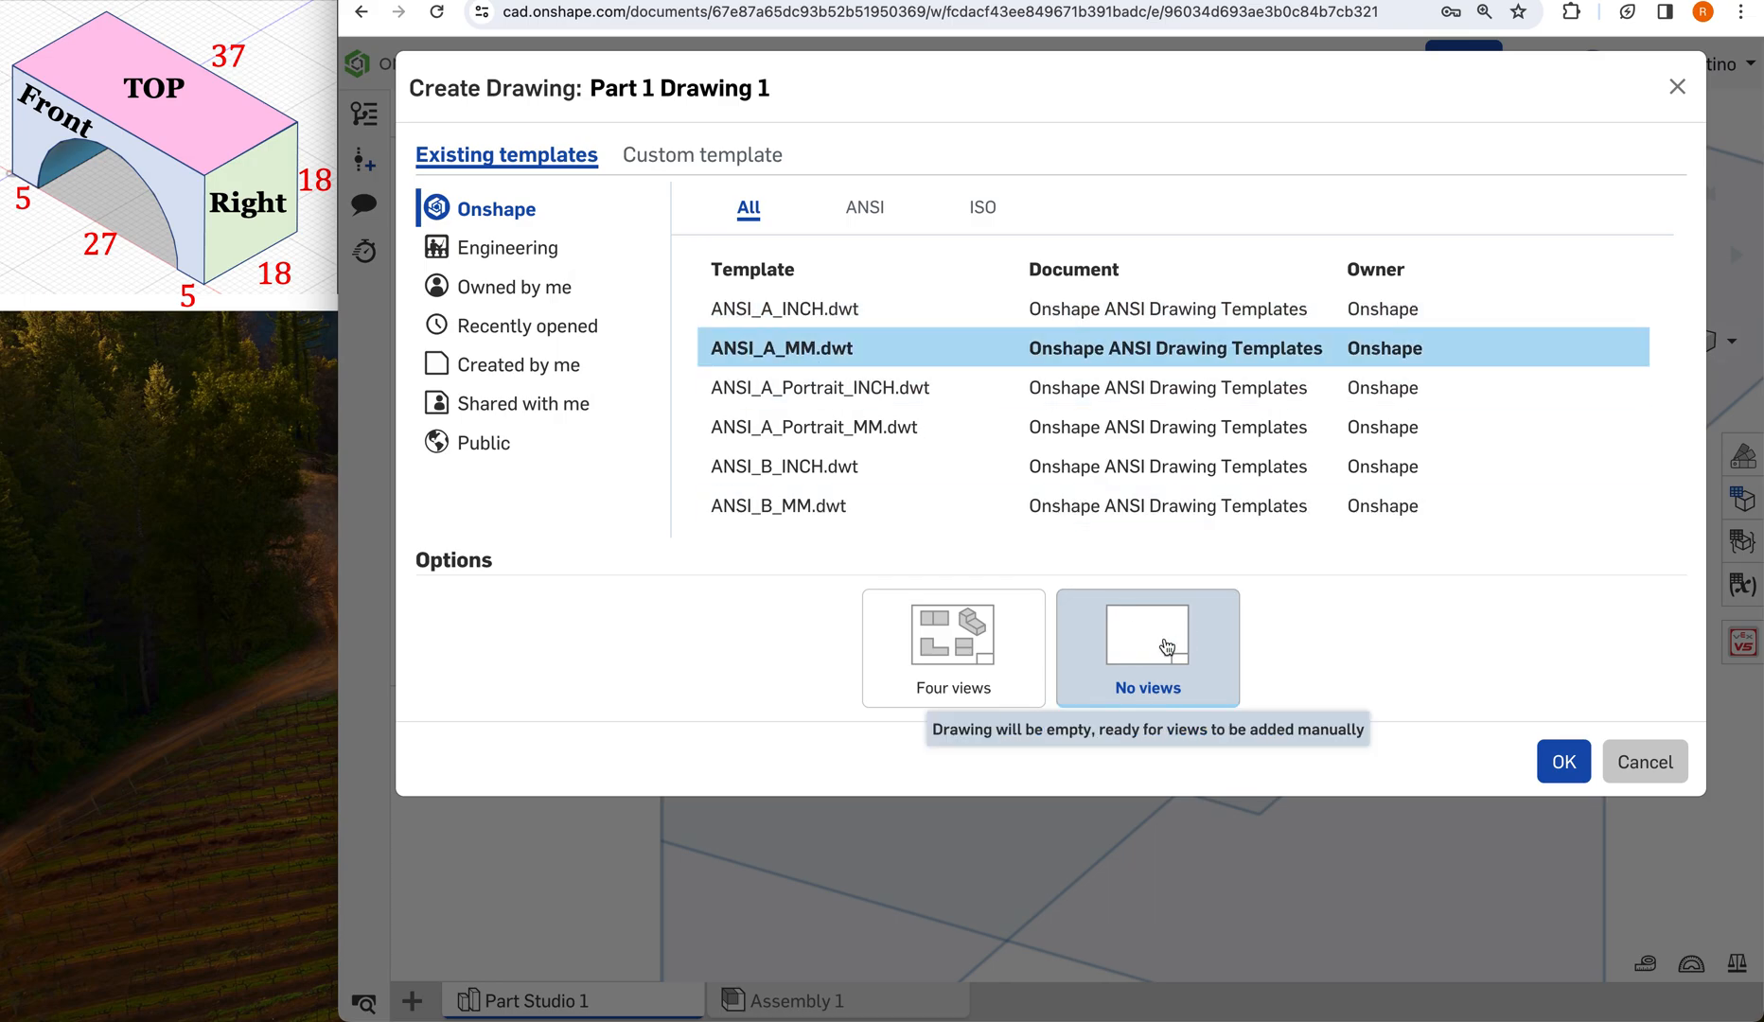
pyautogui.click(1563, 765)
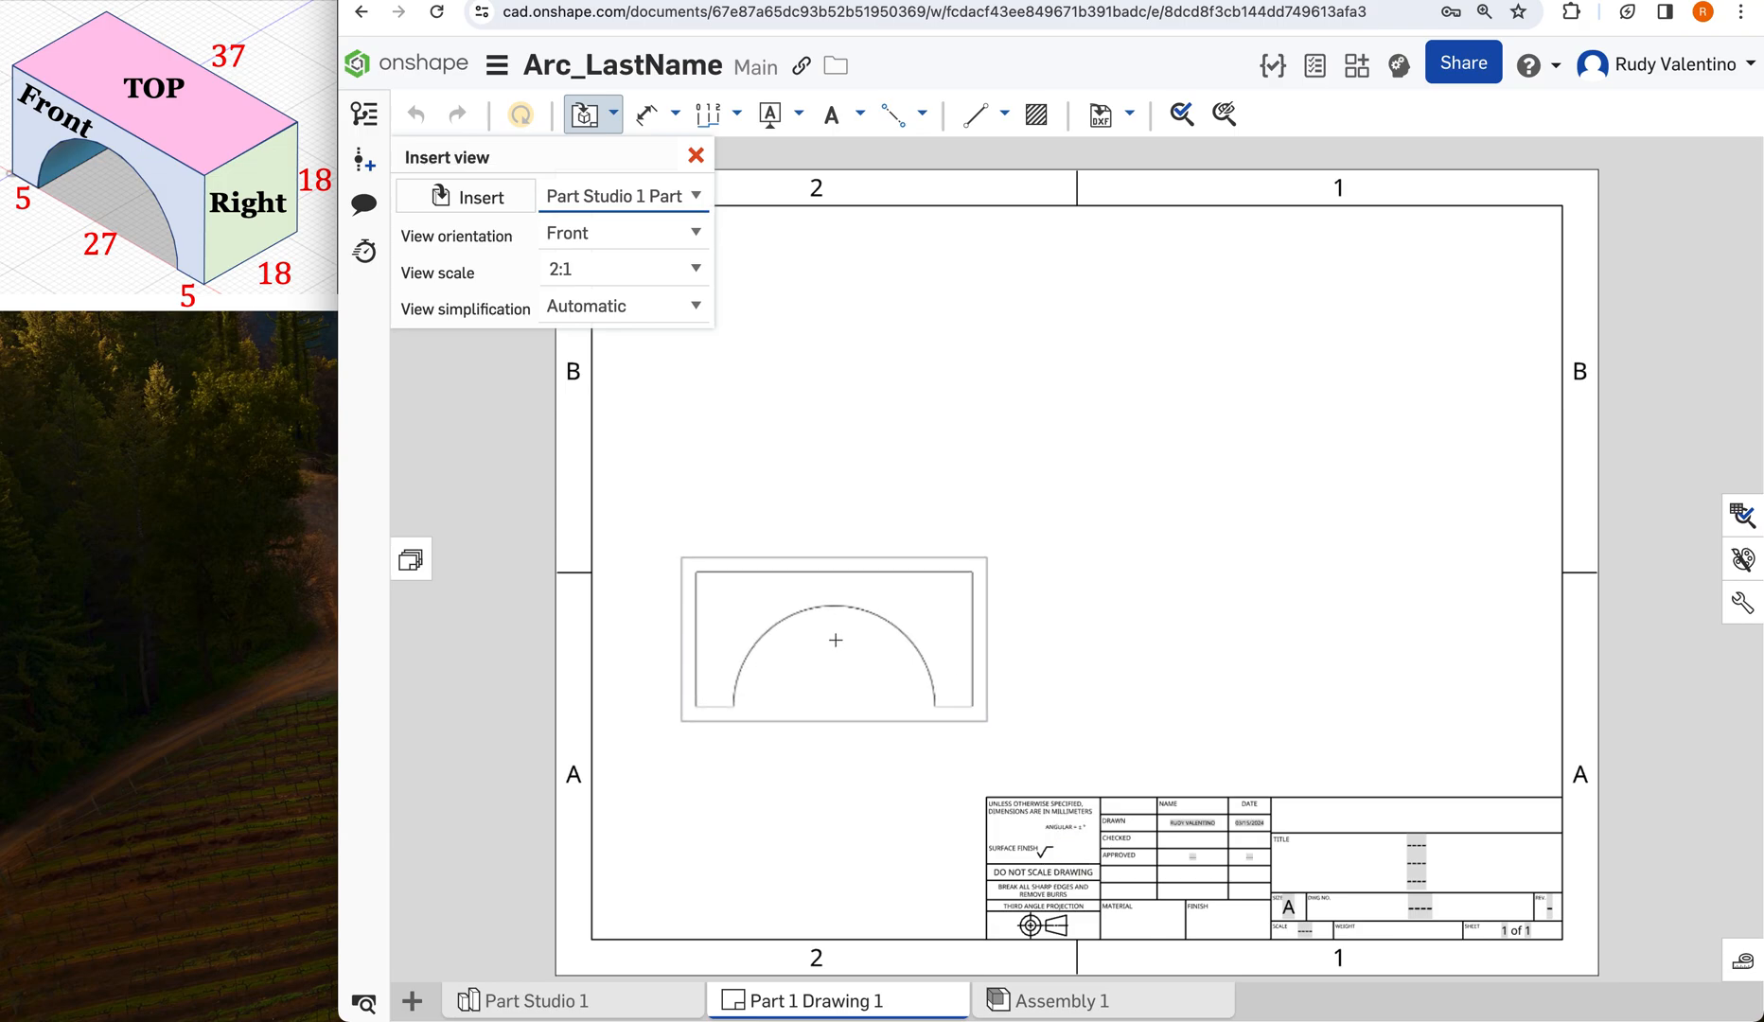
# Place a front view of the part at 2:1 scale in the sheet's left half, above the title block's level.
pyautogui.click(844, 640)
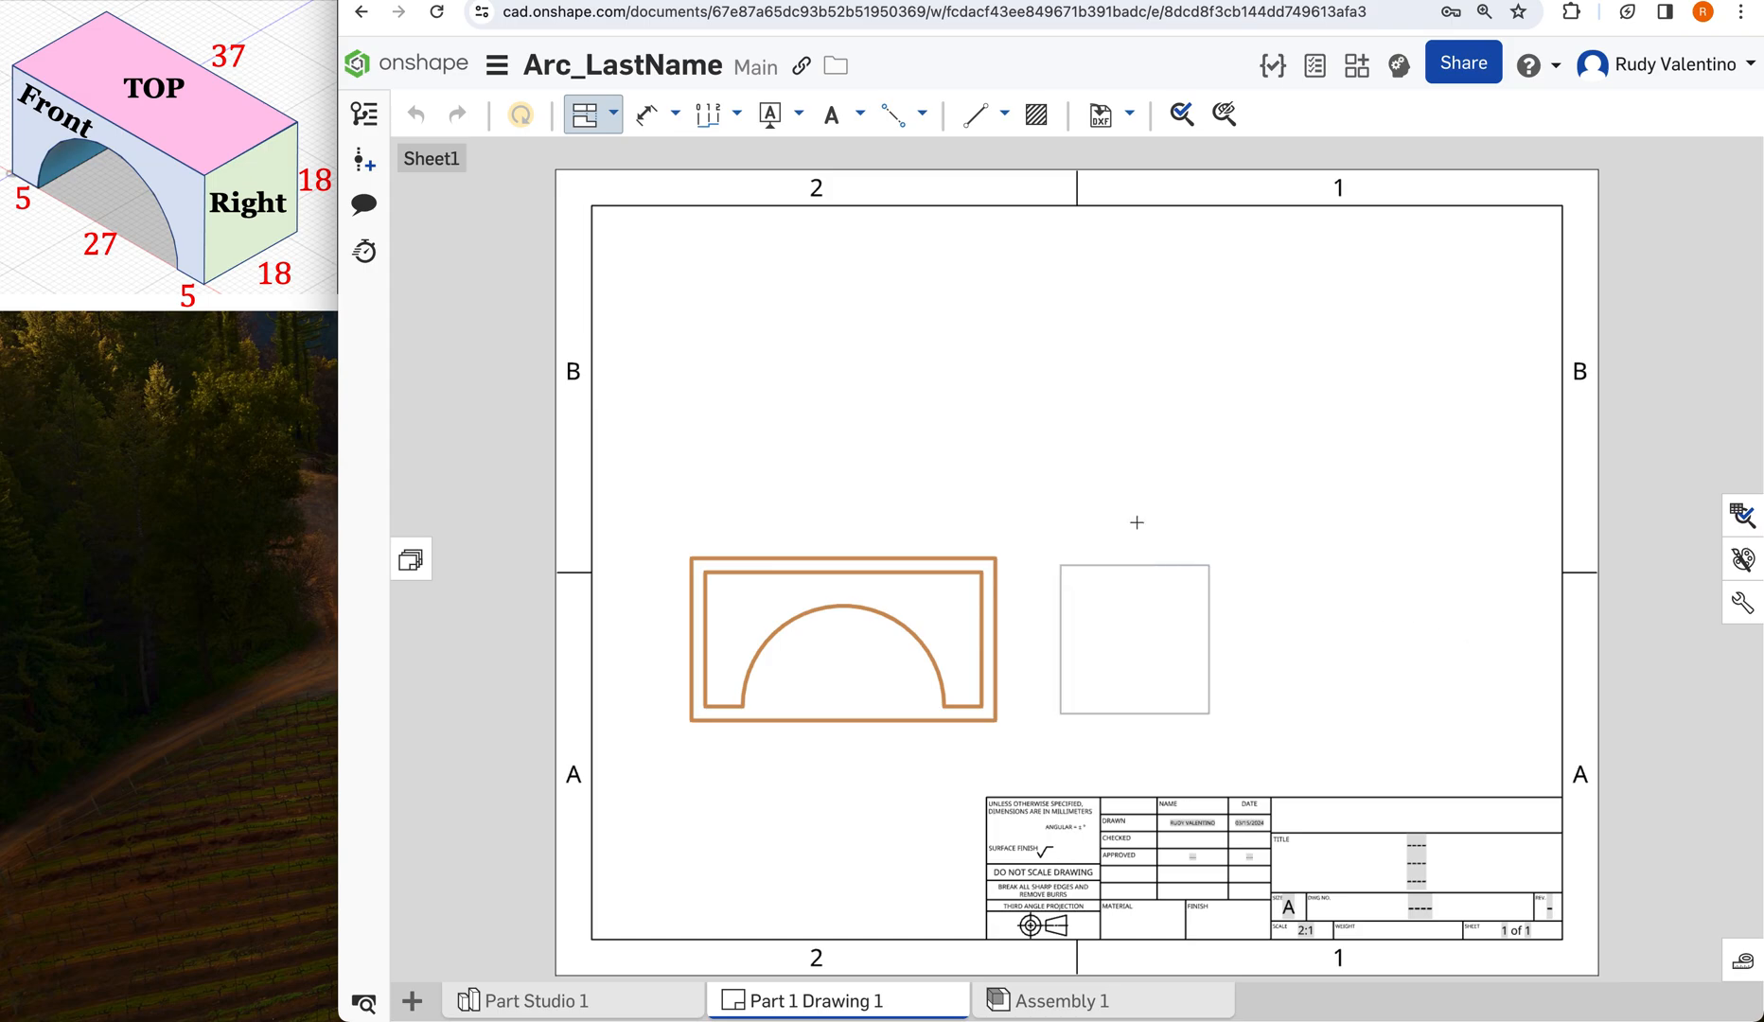
pyautogui.click(1138, 528)
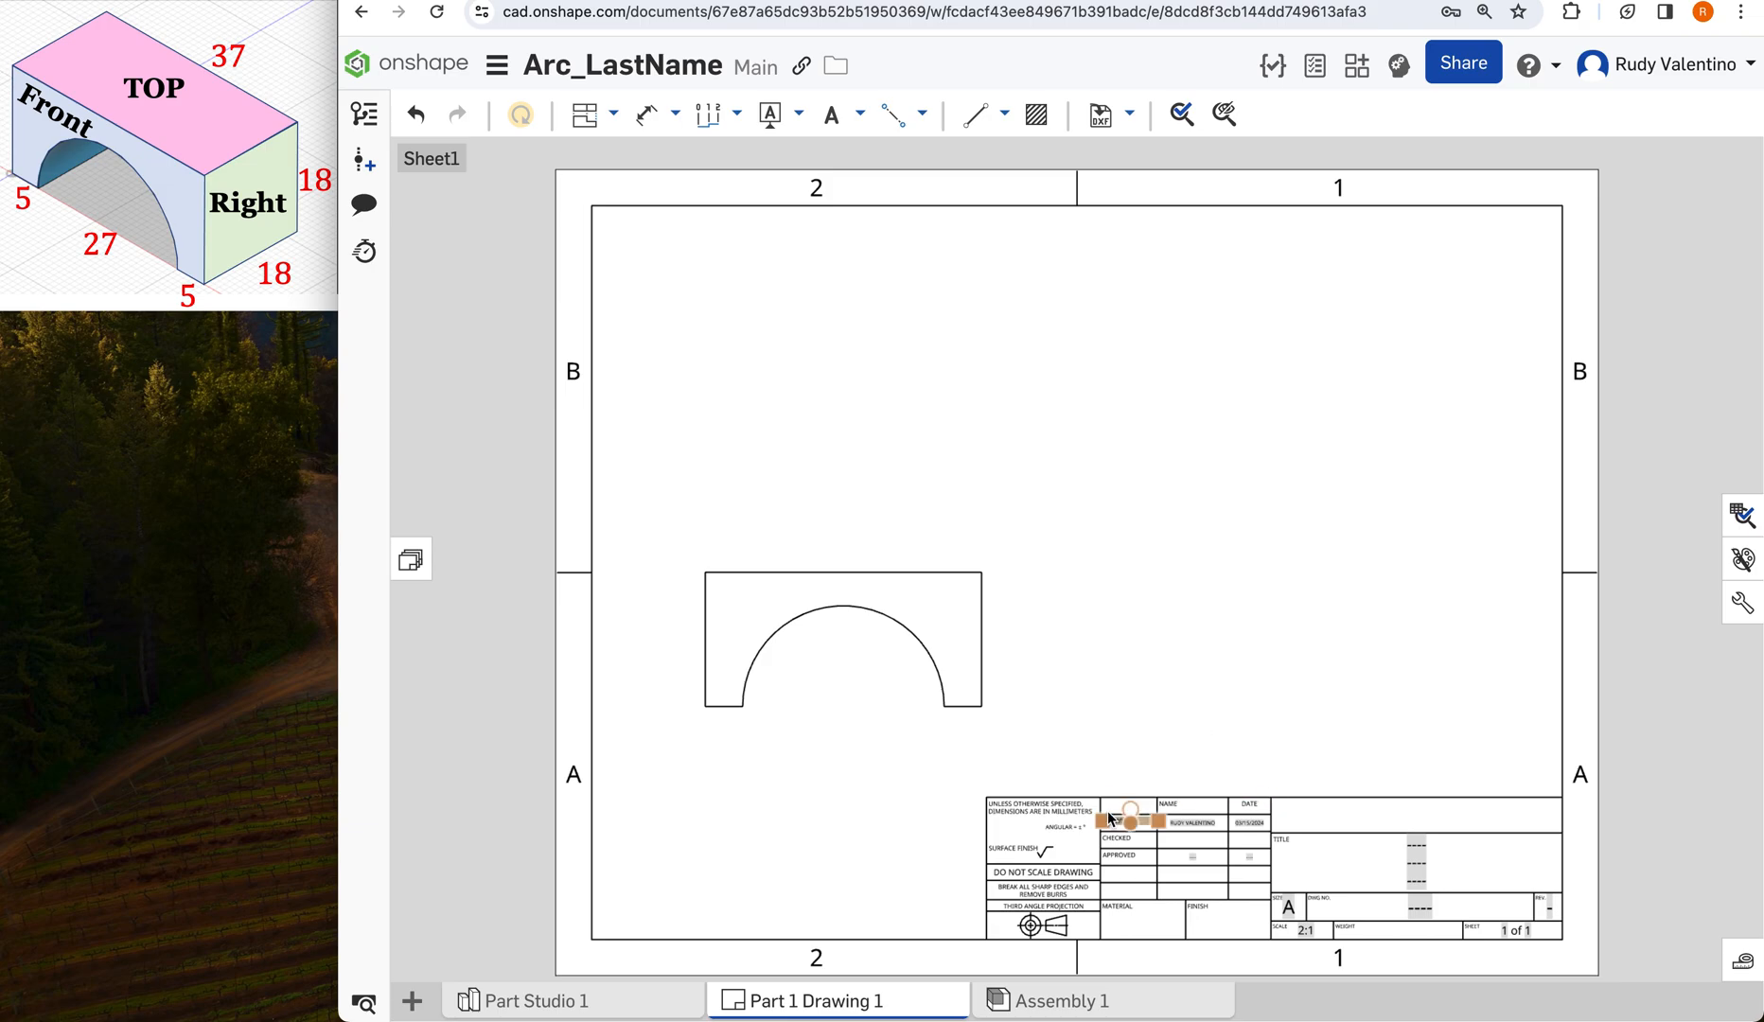
pyautogui.scroll(8, 1106, 810)
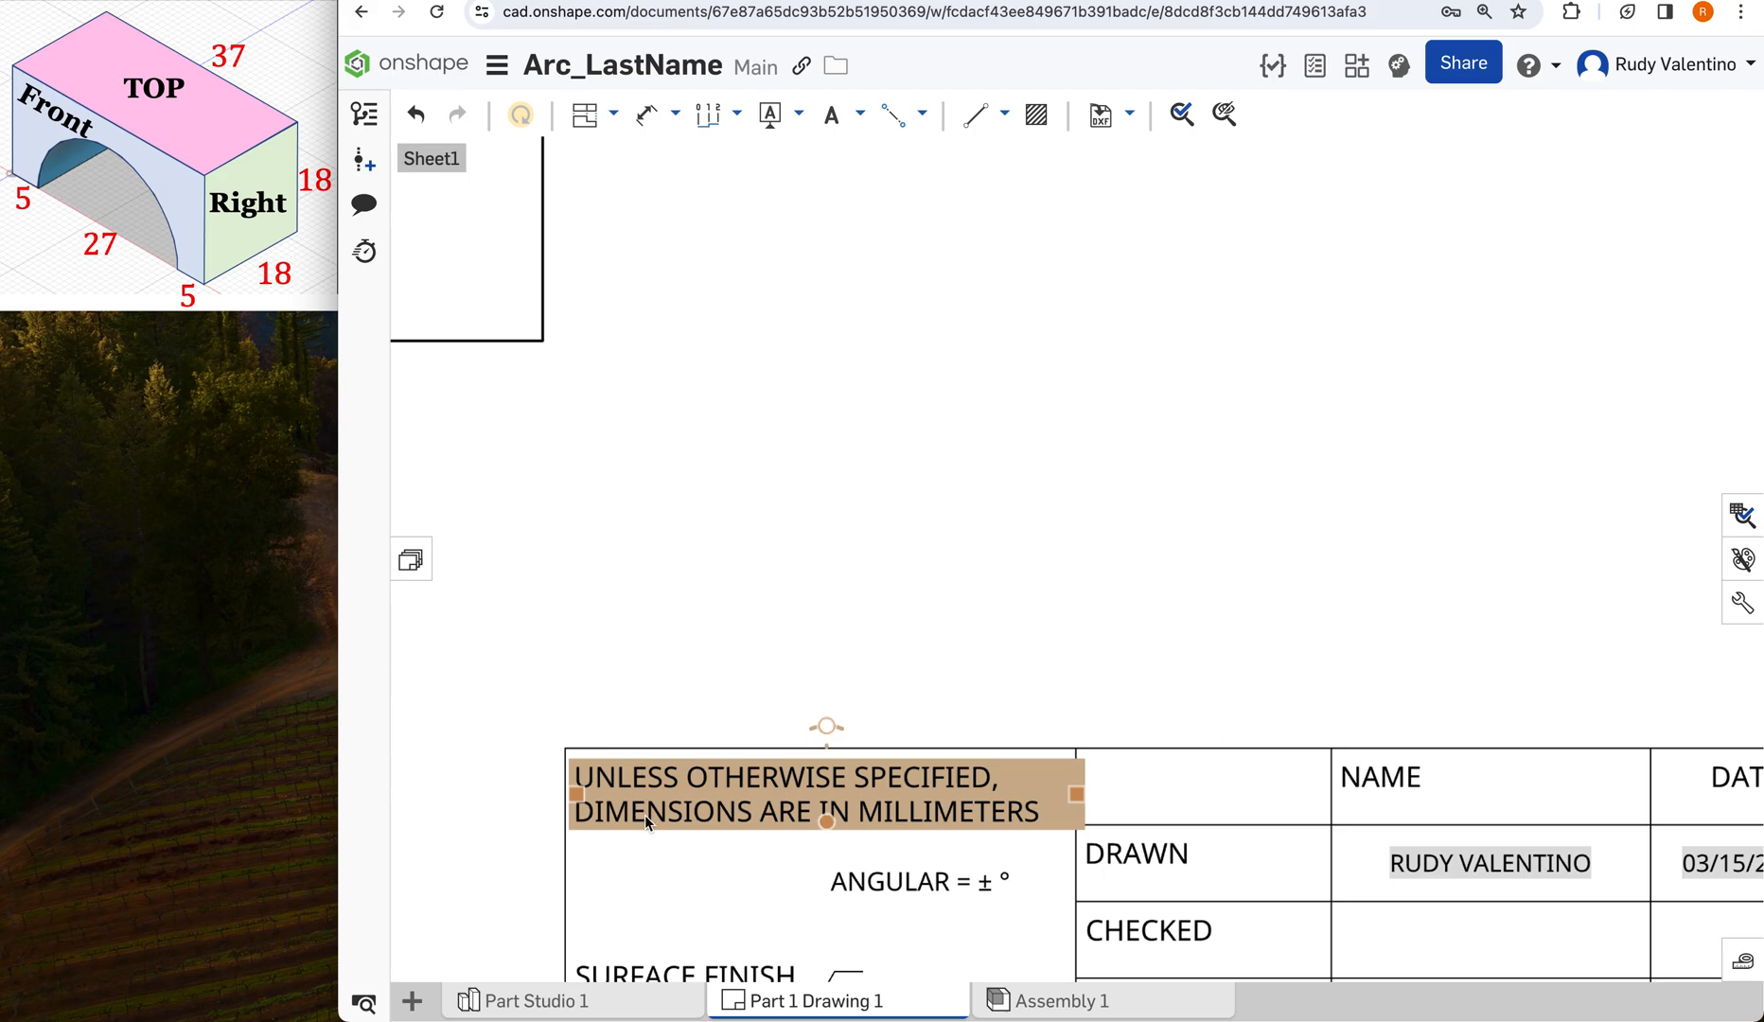
pyautogui.scroll(-1, 1002, 612)
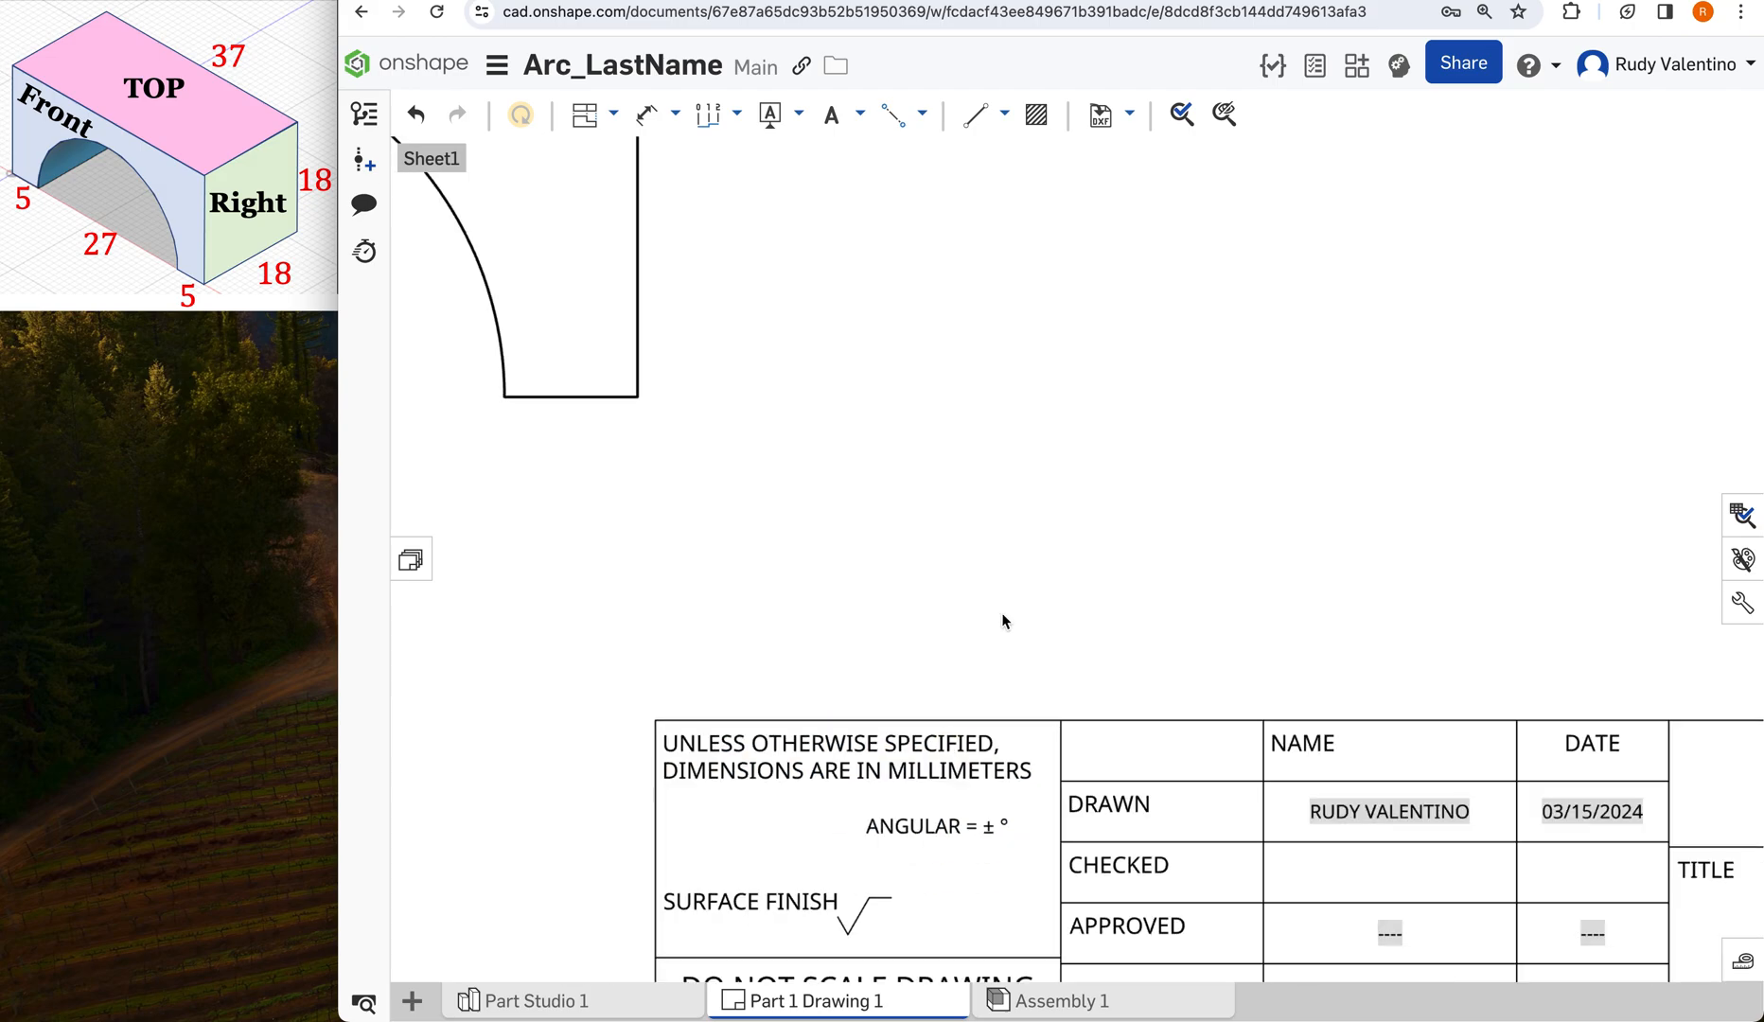
# Fill in the title block's first title note with "2.3 Multiview Drawings" and "Arc" on a second line.
pyautogui.scroll(-3, 1002, 612)
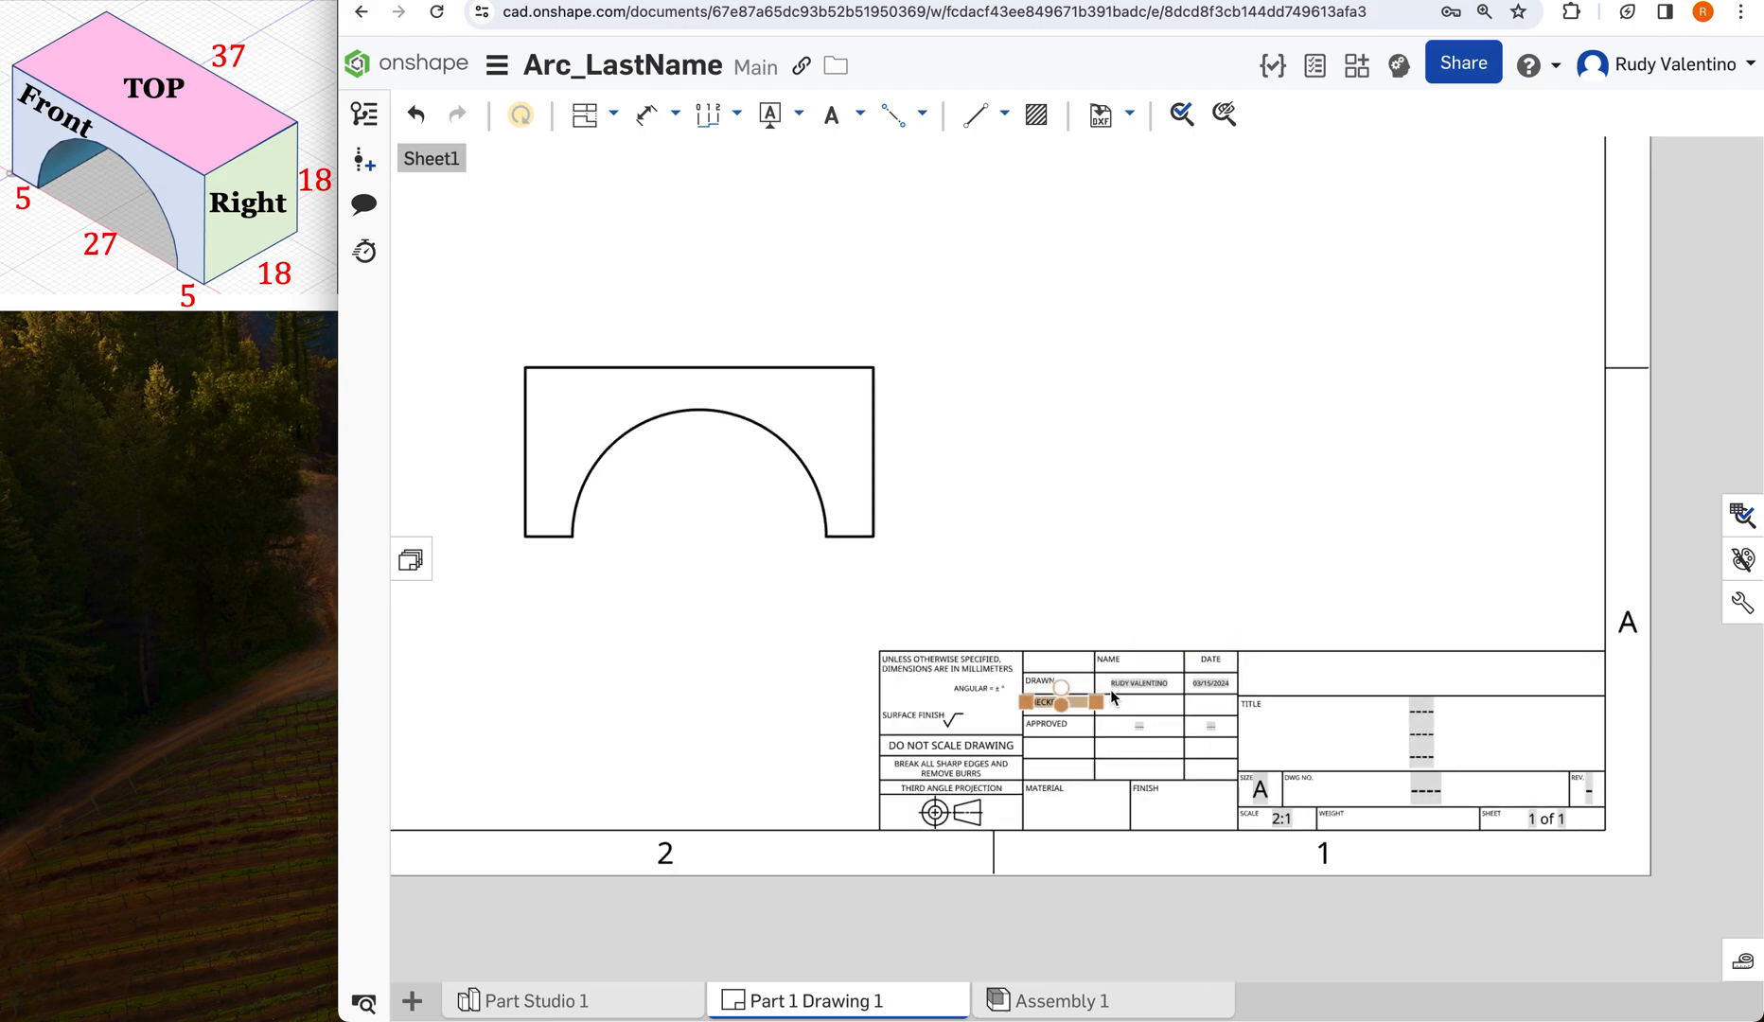
pyautogui.scroll(3, 1214, 715)
pyautogui.scroll(2, 1216, 711)
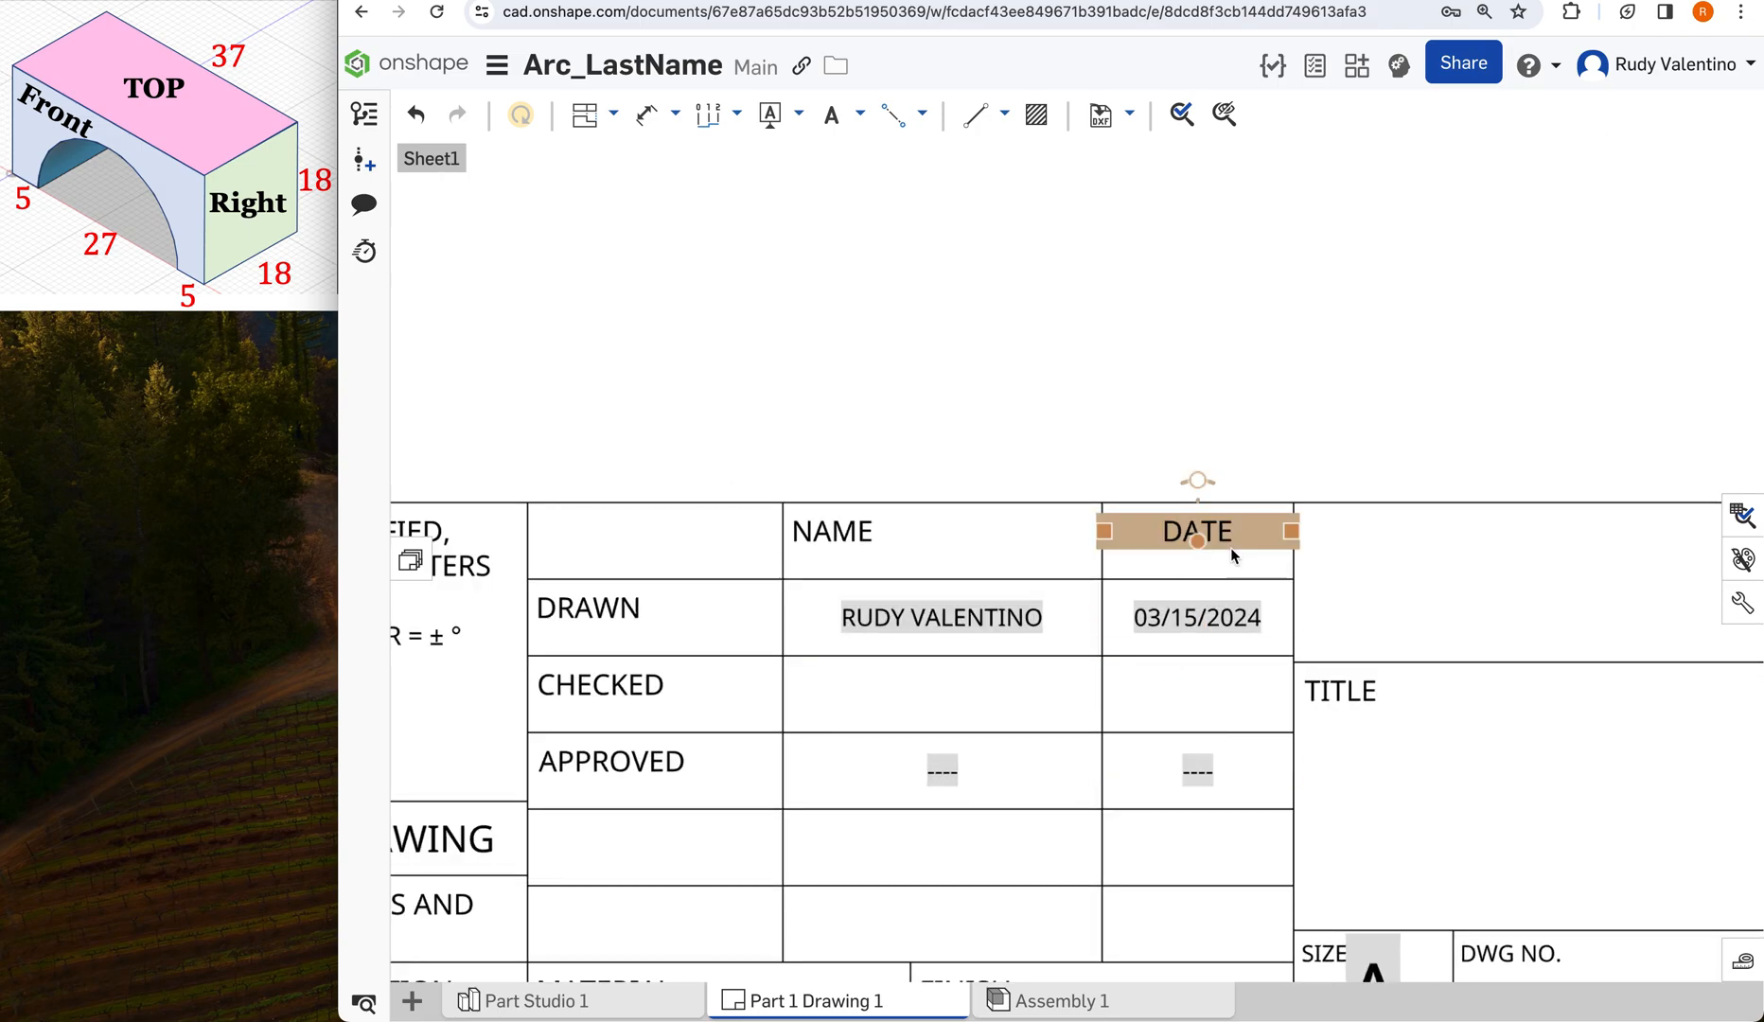
pyautogui.scroll(-2, 1230, 547)
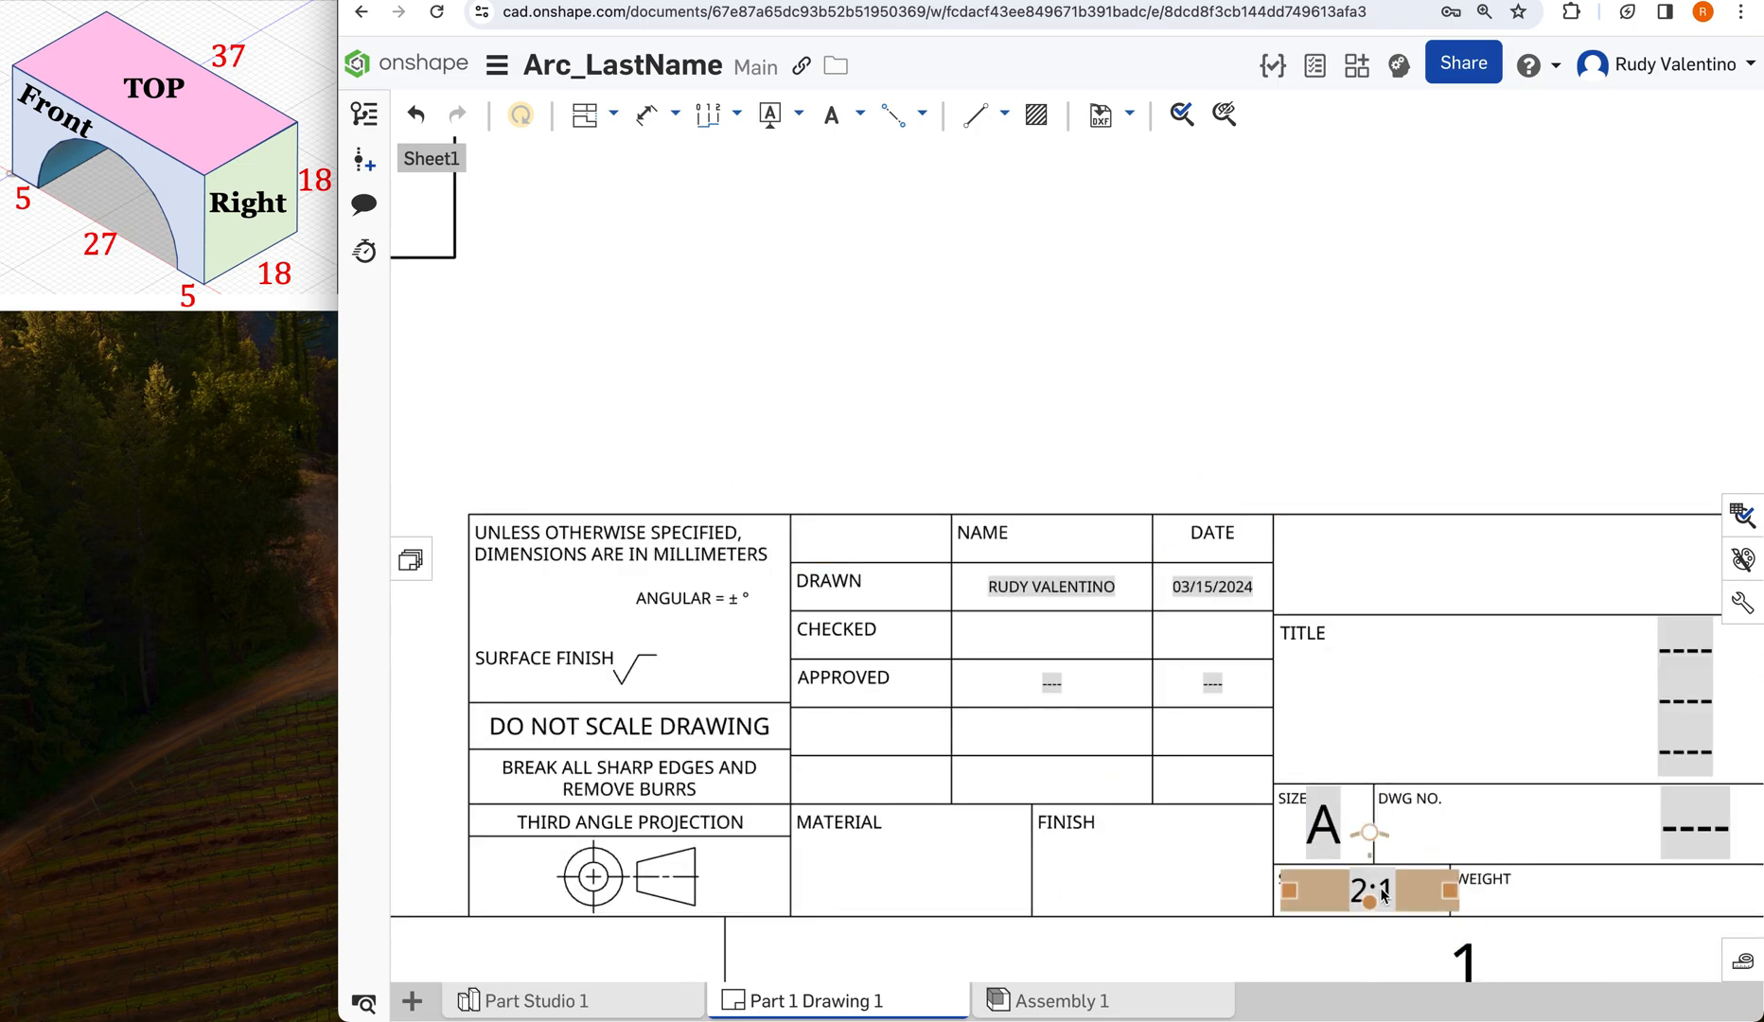
pyautogui.scroll(-3, 1381, 893)
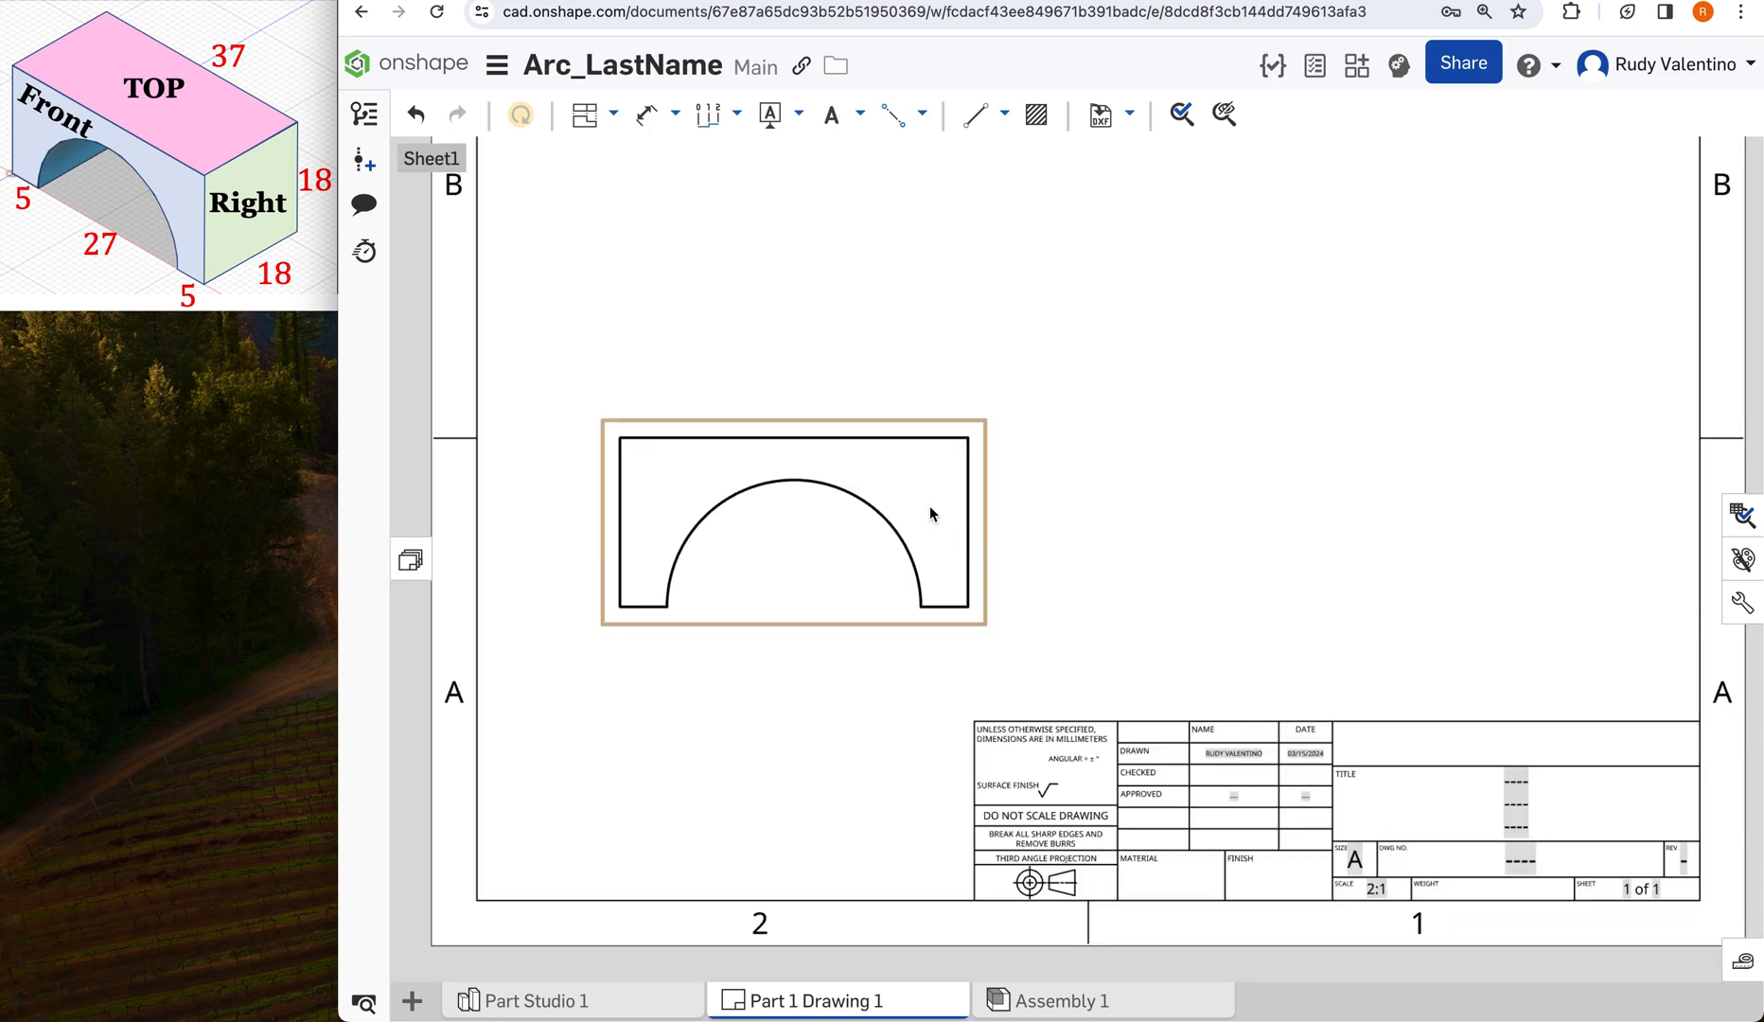
pyautogui.scroll(-1, 951, 476)
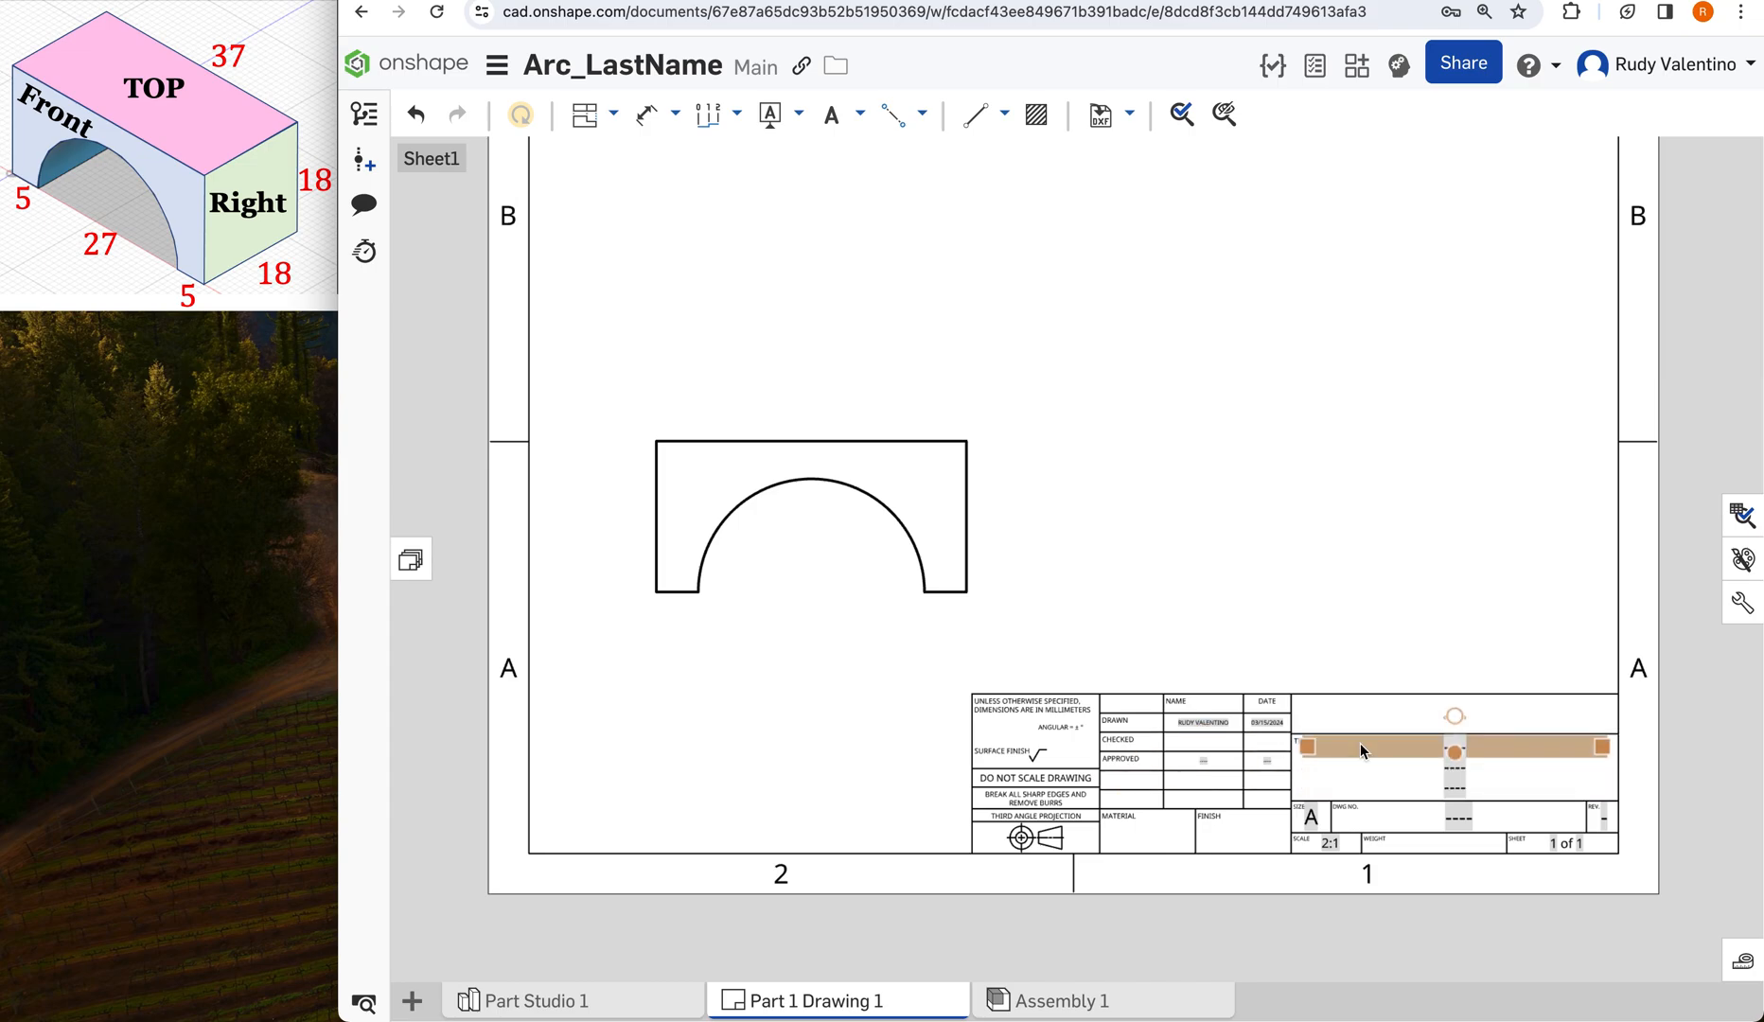
pyautogui.doubleClick(1360, 743)
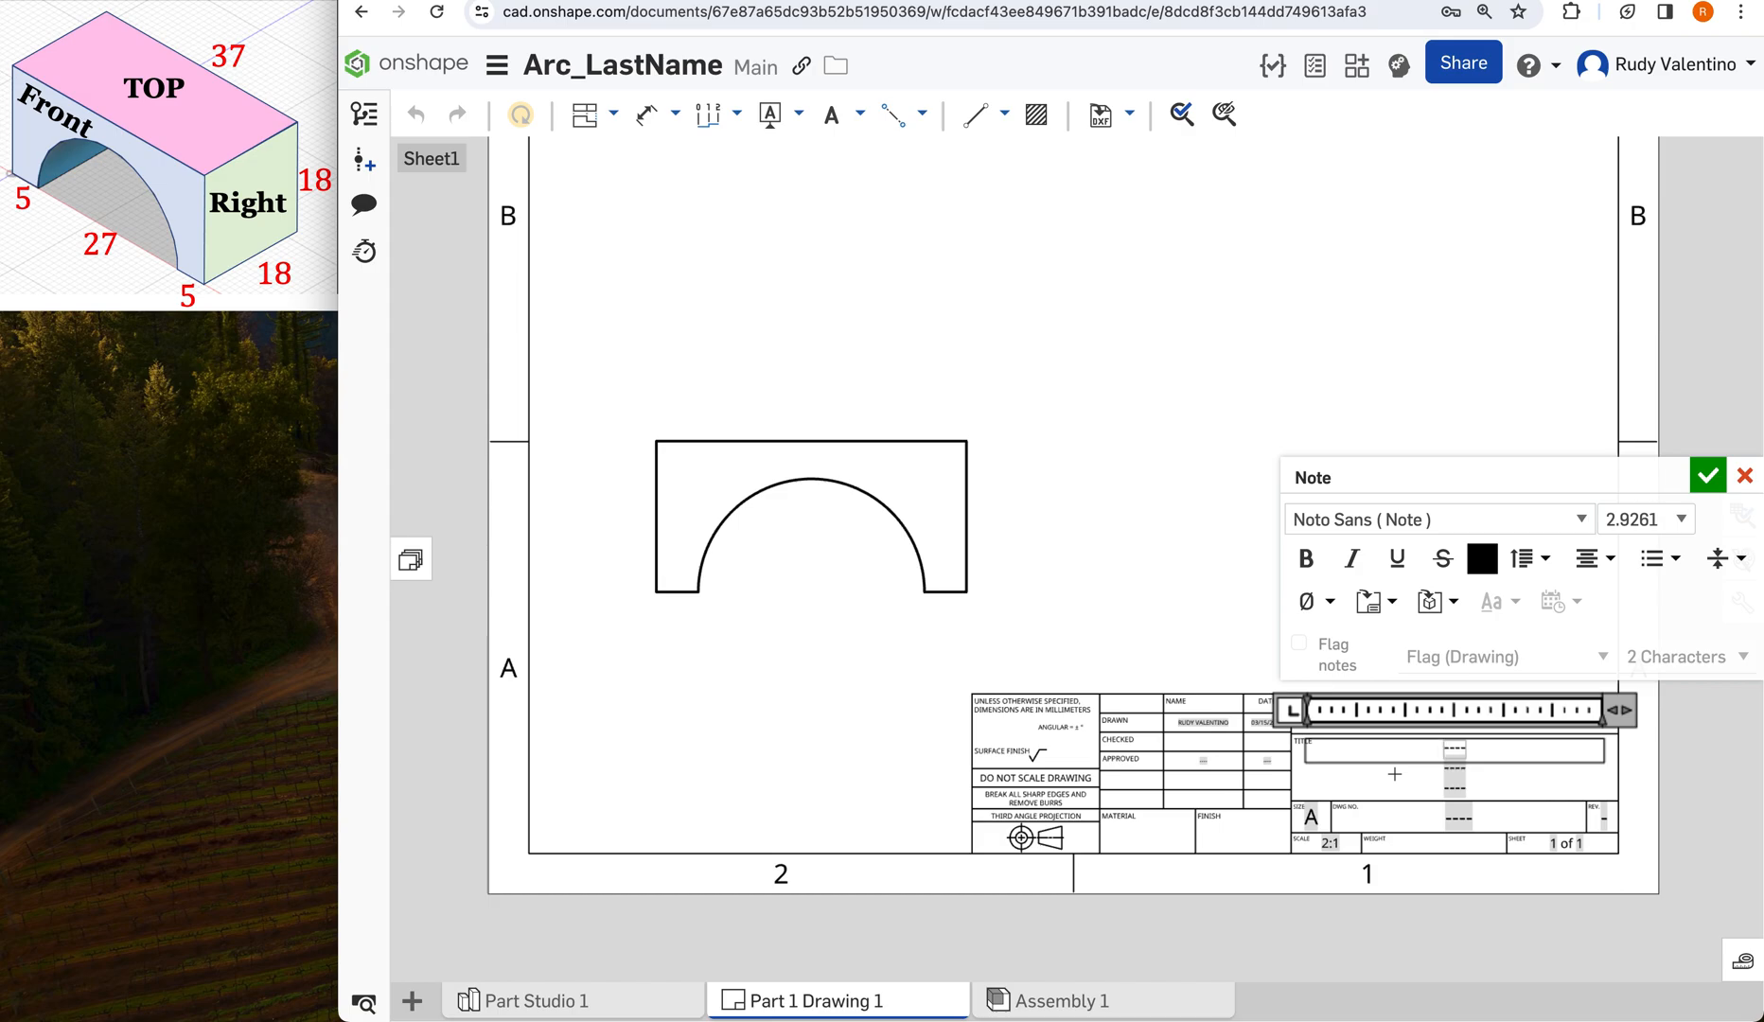
pyautogui.write('2.3 Mul')
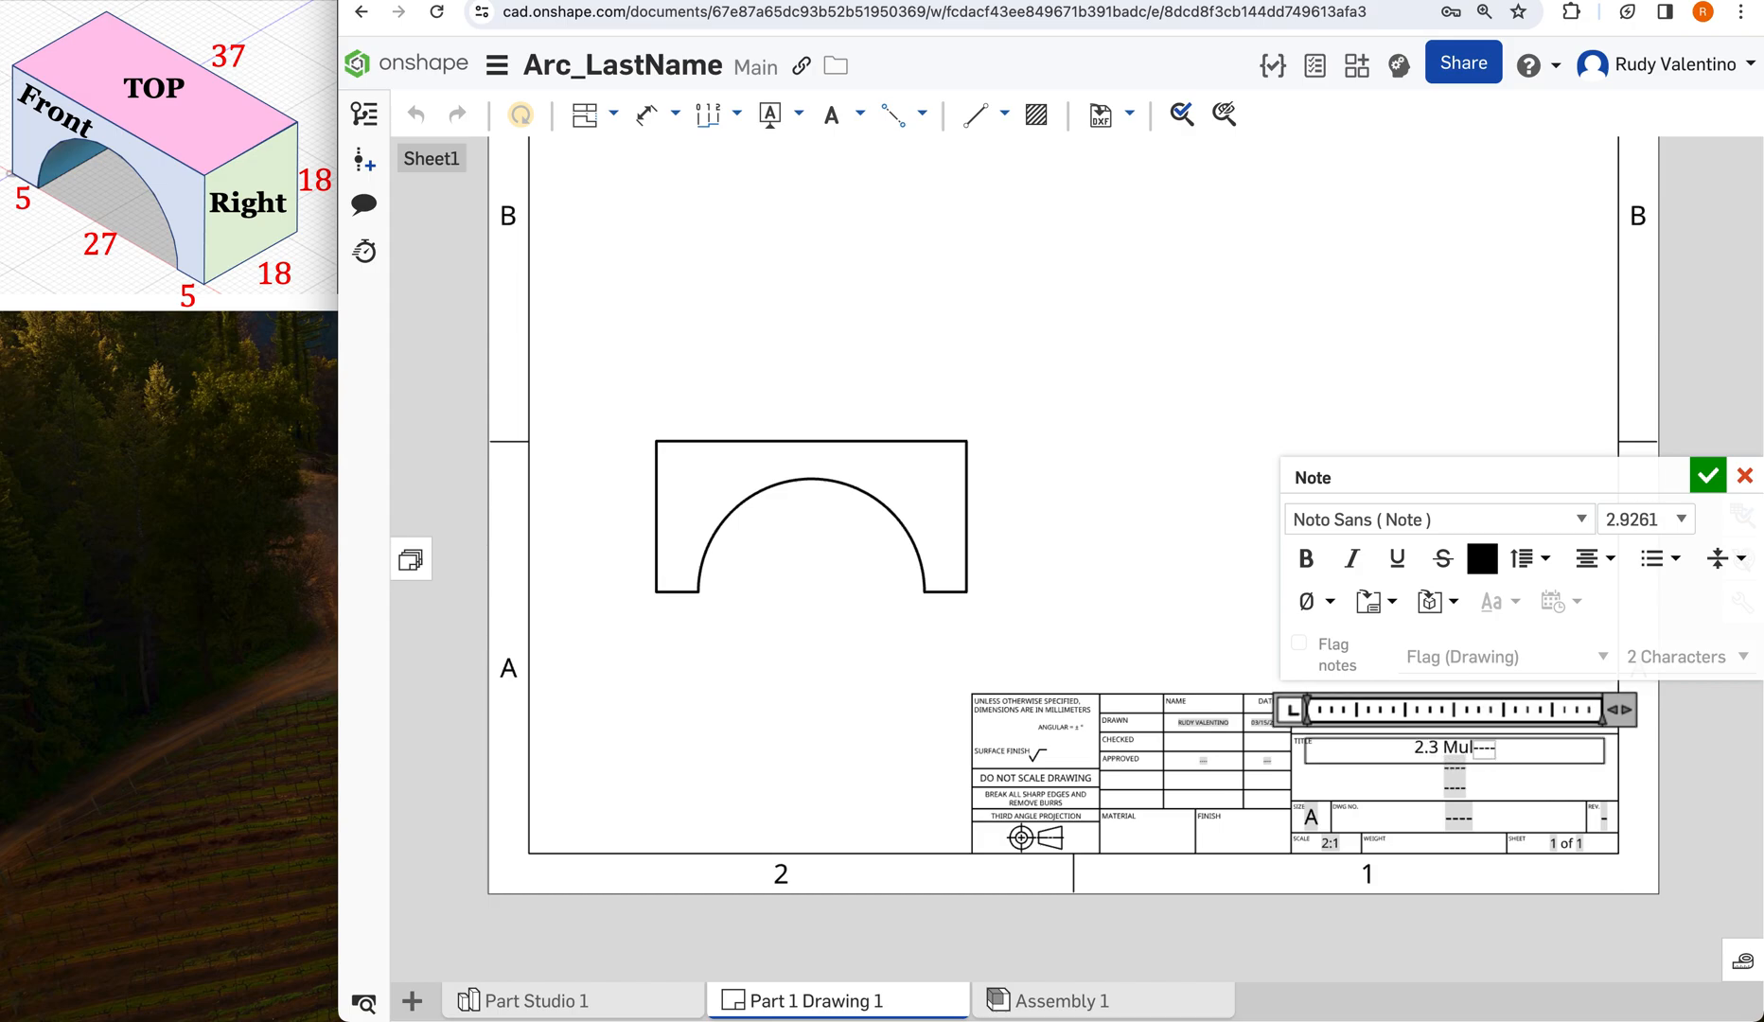
pyautogui.write('tiview Drawings')
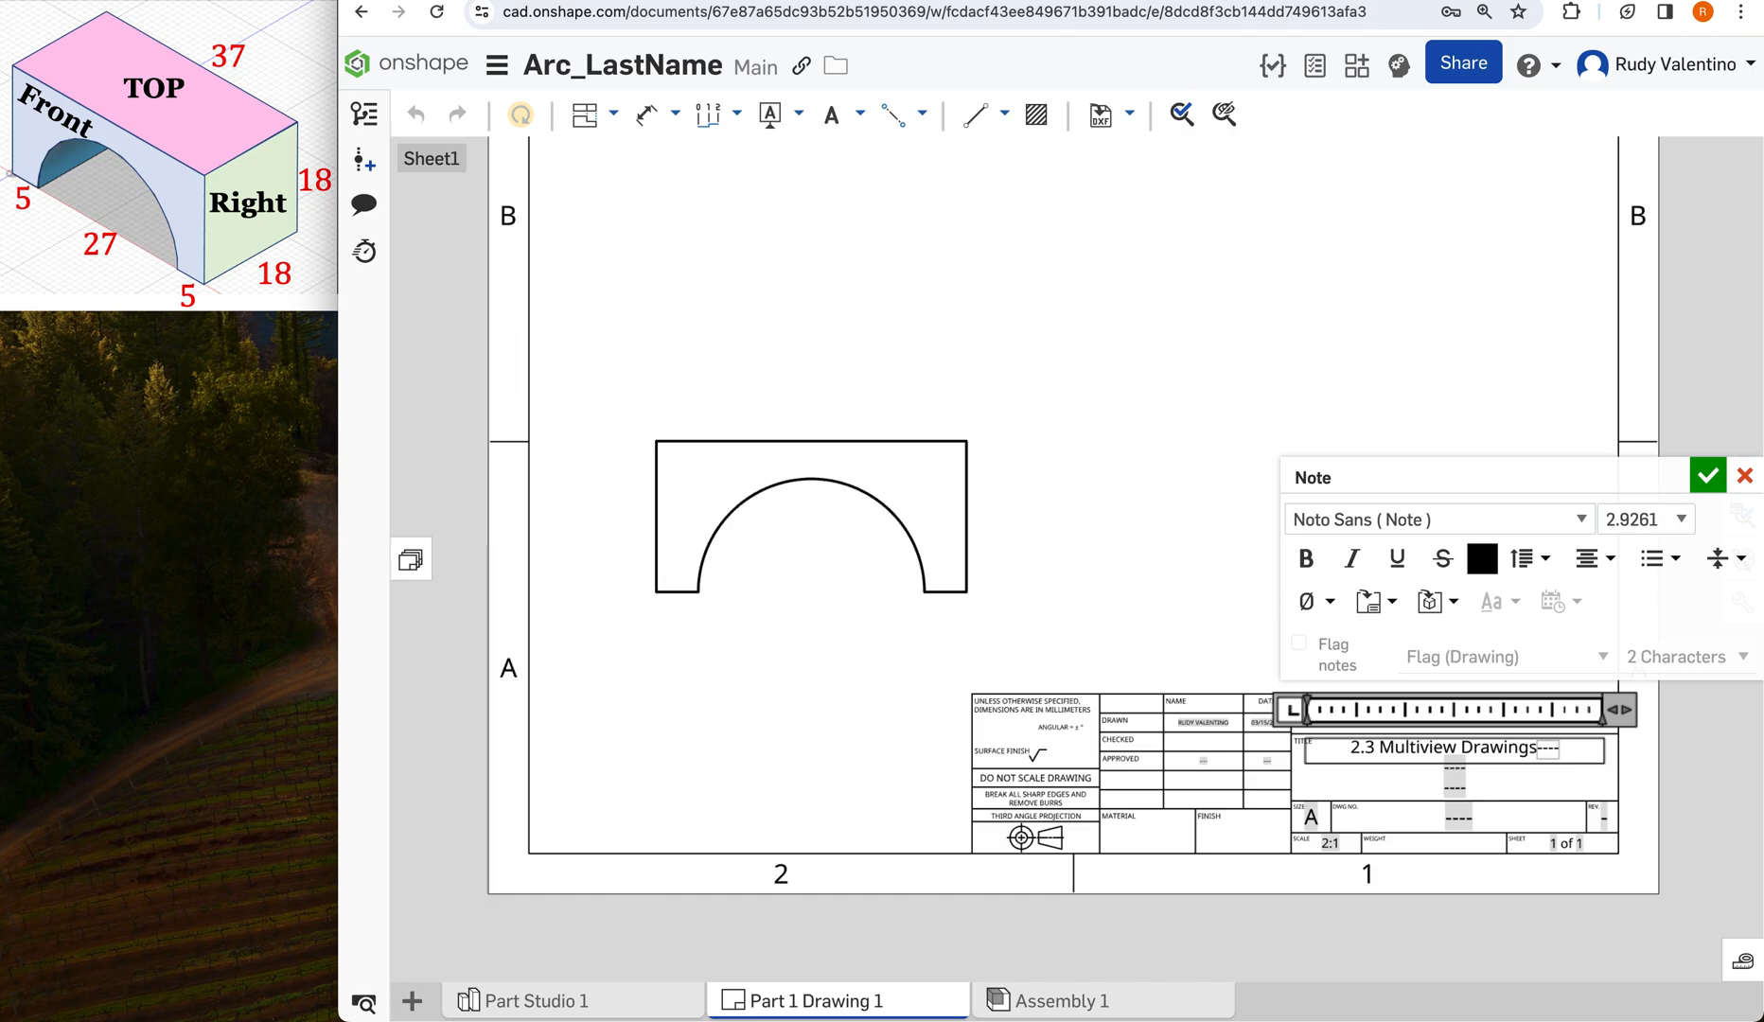
pyautogui.press('Return')
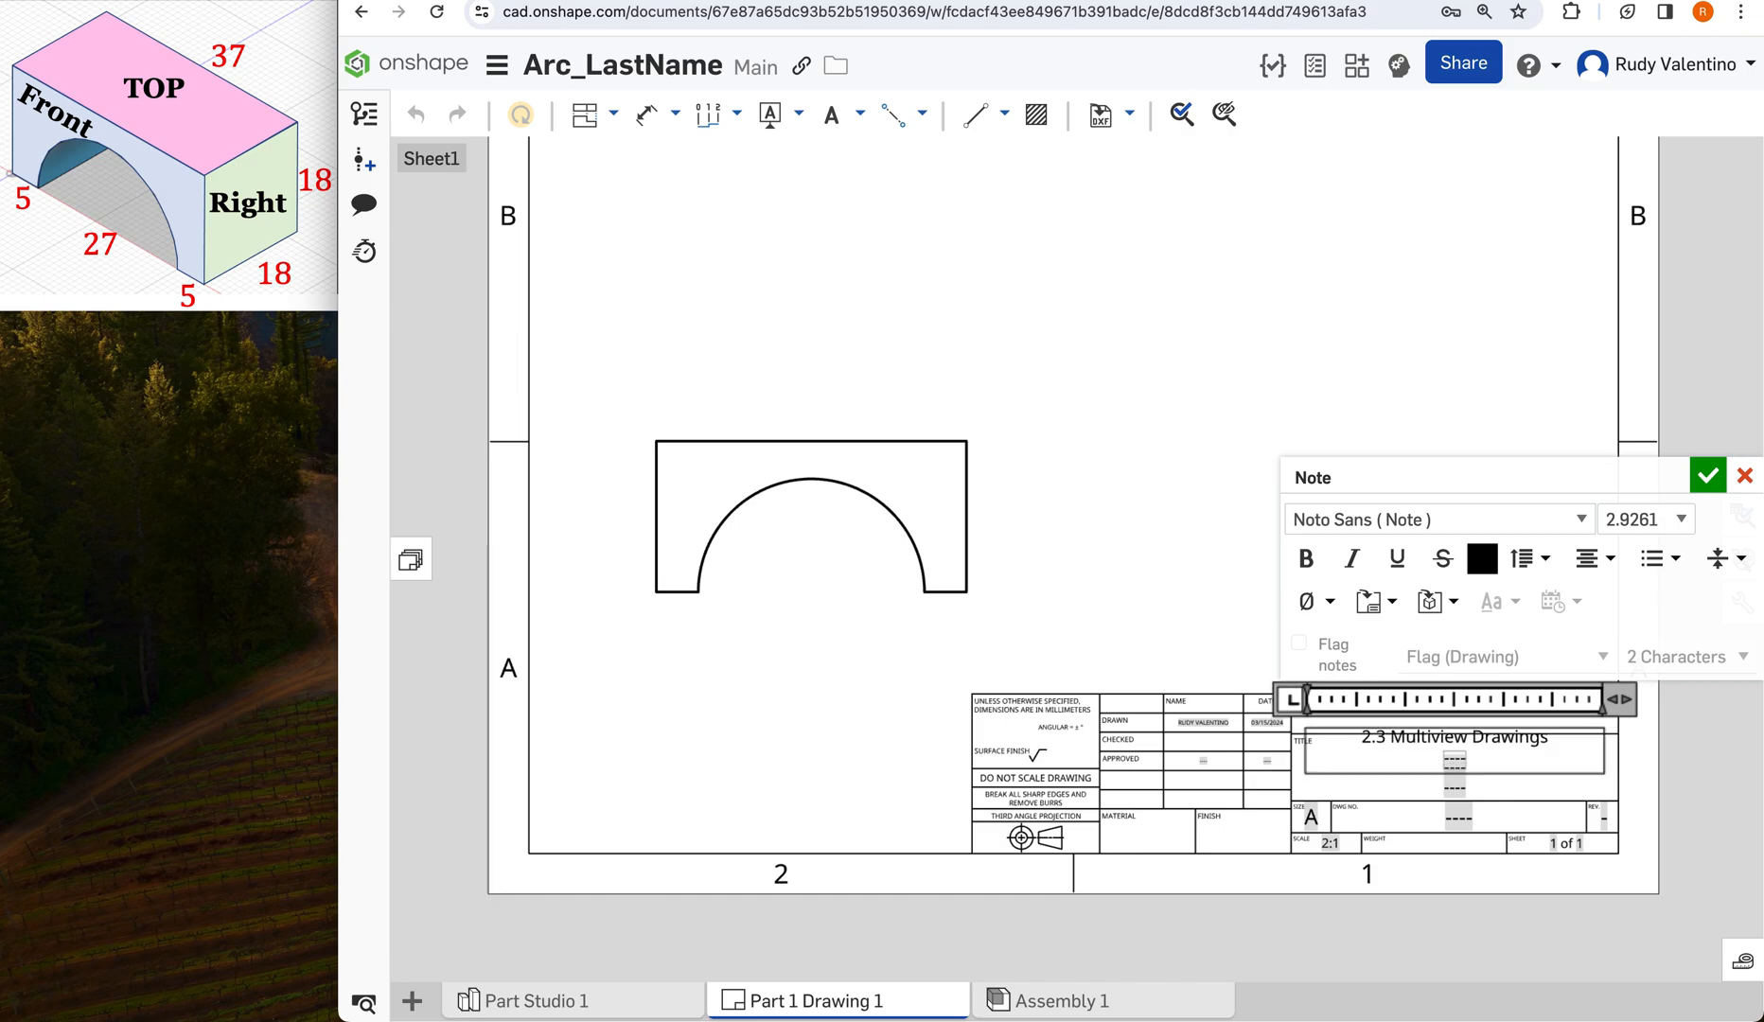
pyautogui.write('Arc')
# Left-align the two-line title note and shift it slightly right and down, clear of the TITLE label.
pyautogui.click(1608, 561)
pyautogui.click(1633, 605)
pyautogui.click(1594, 558)
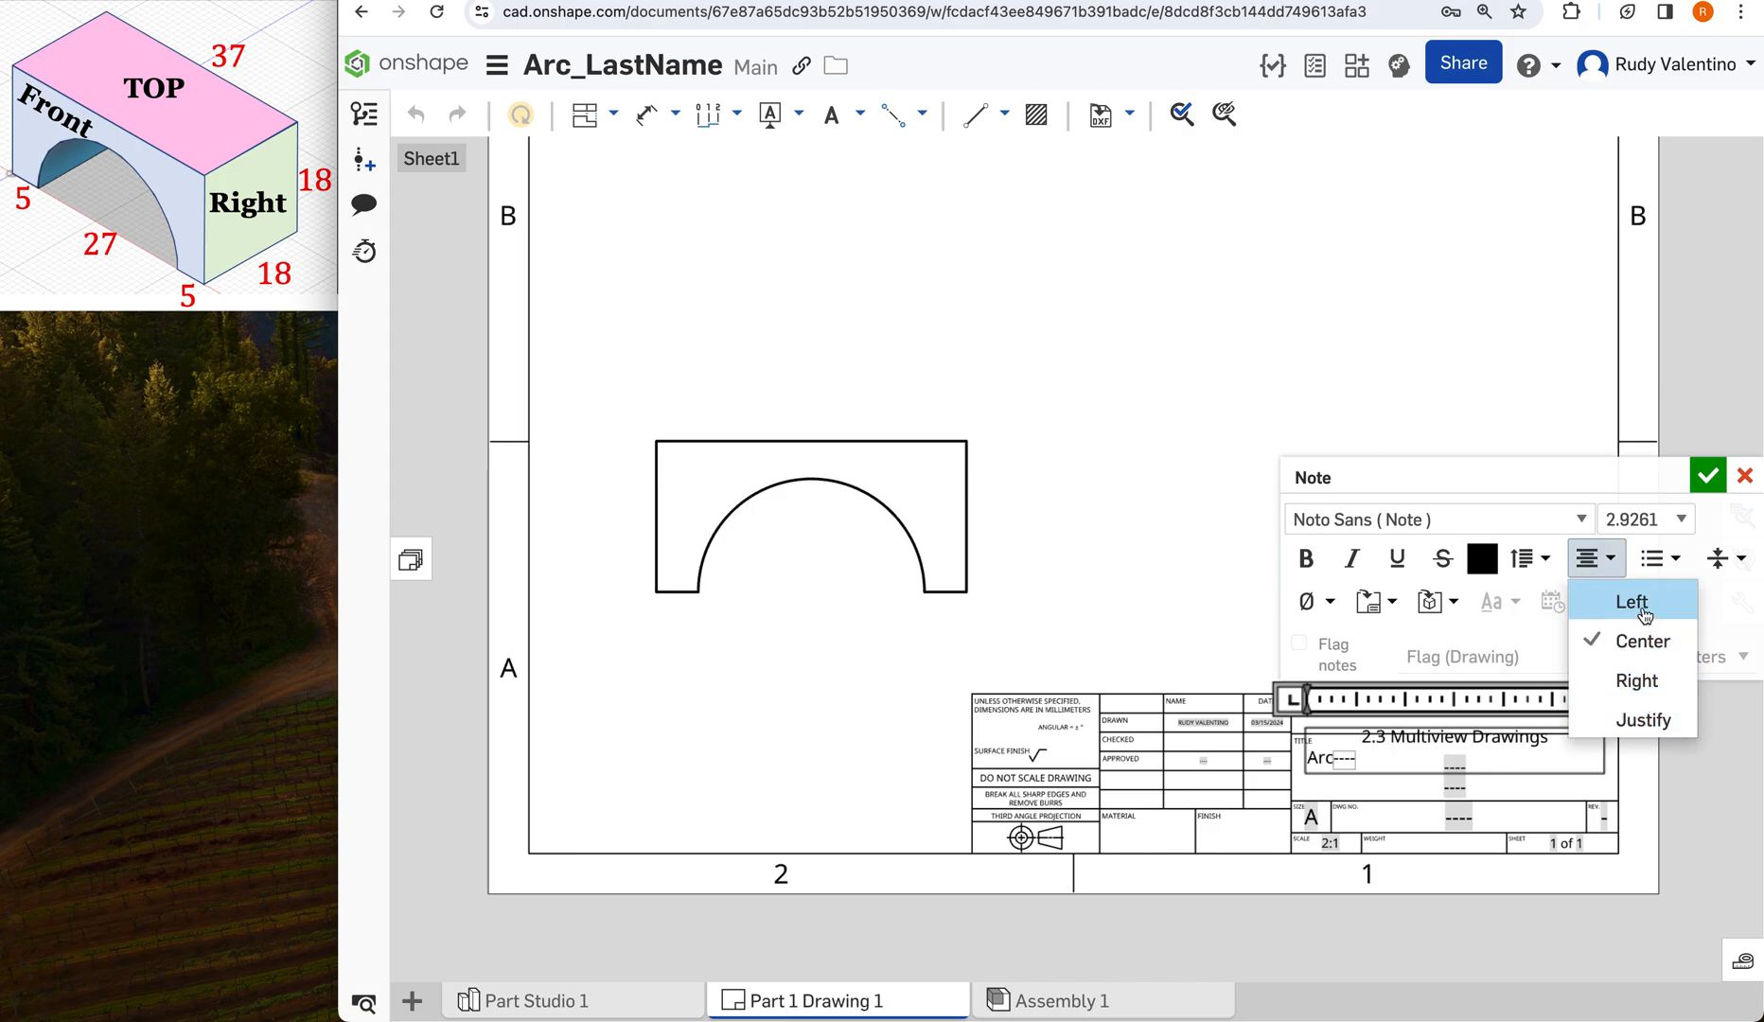
pyautogui.click(1630, 602)
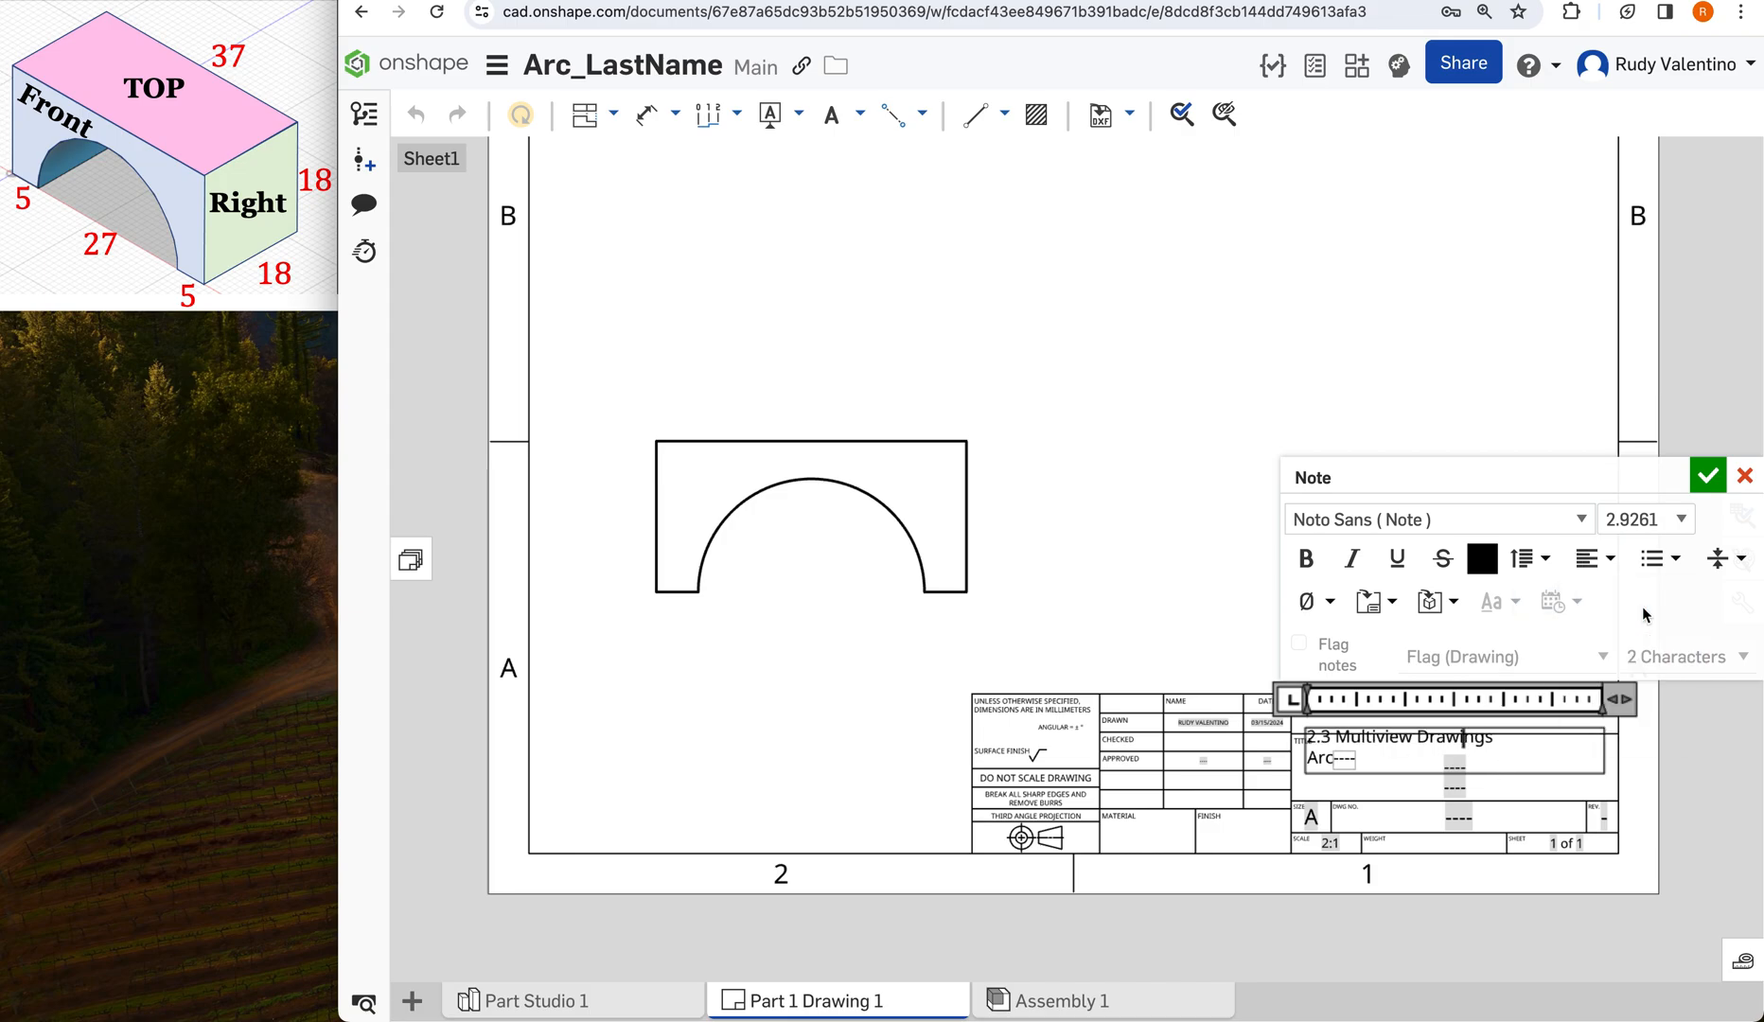
pyautogui.click(1708, 478)
pyautogui.click(1398, 734)
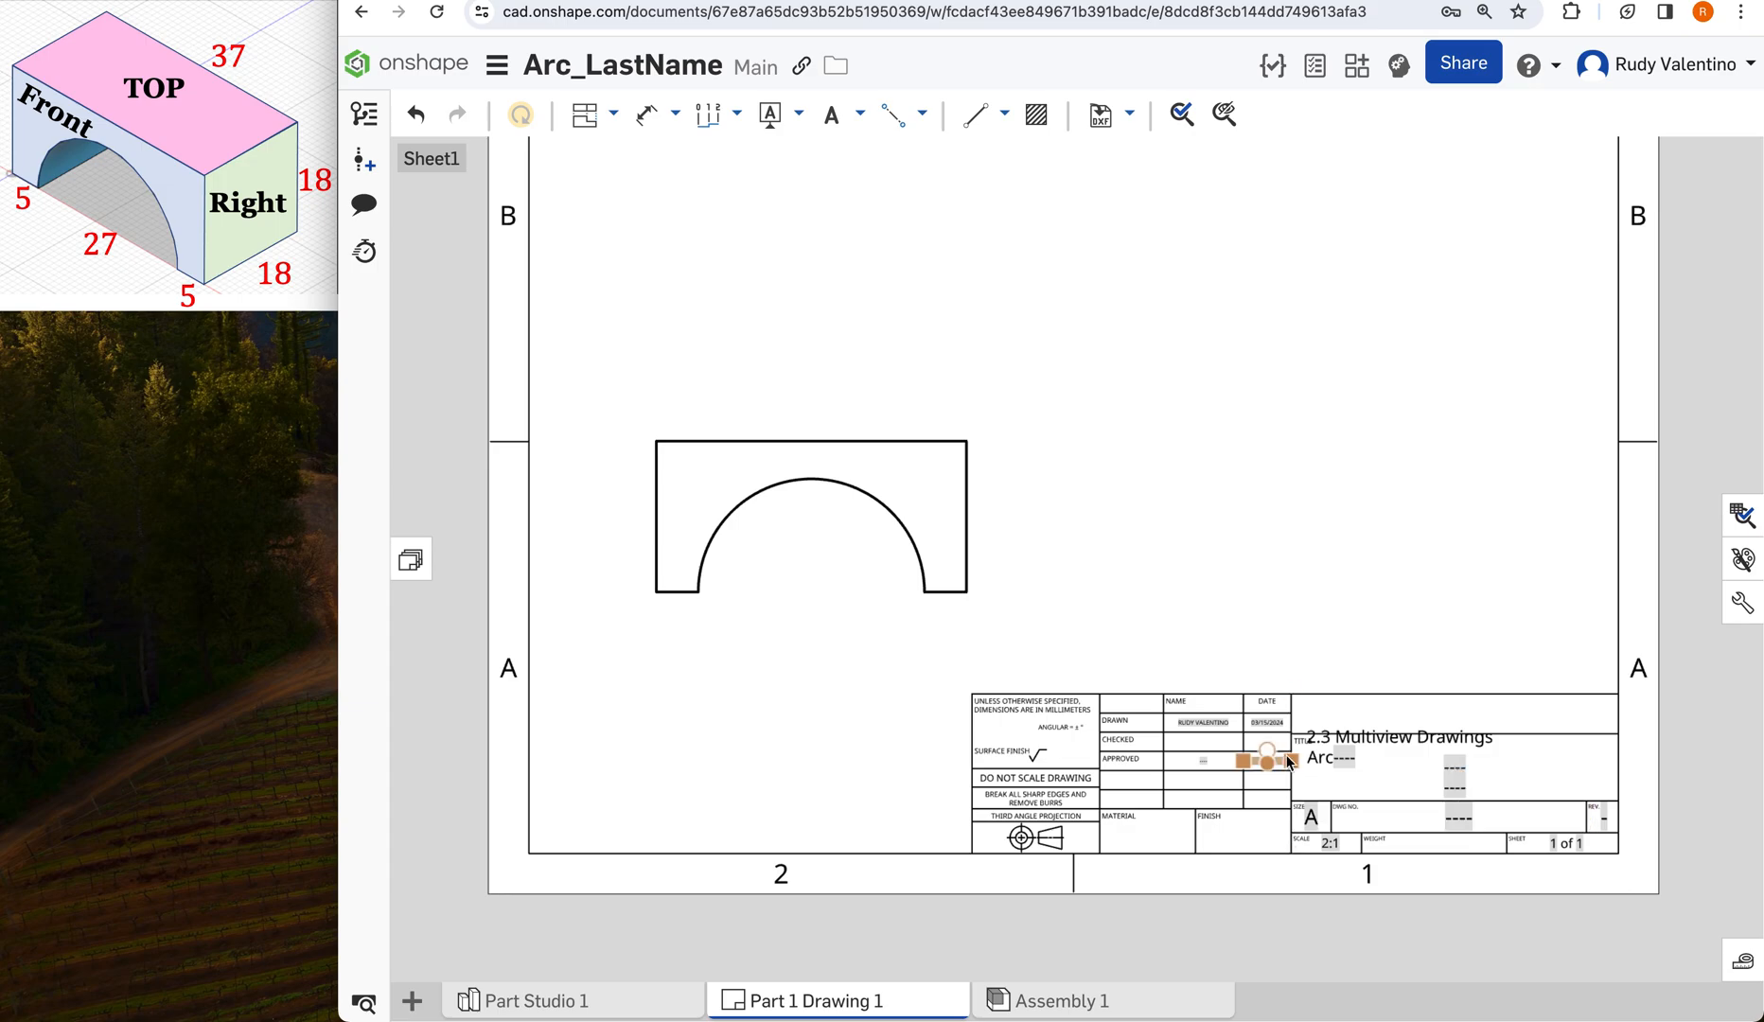
pyautogui.moveTo(1375, 733); pyautogui.dragTo(1398, 745)
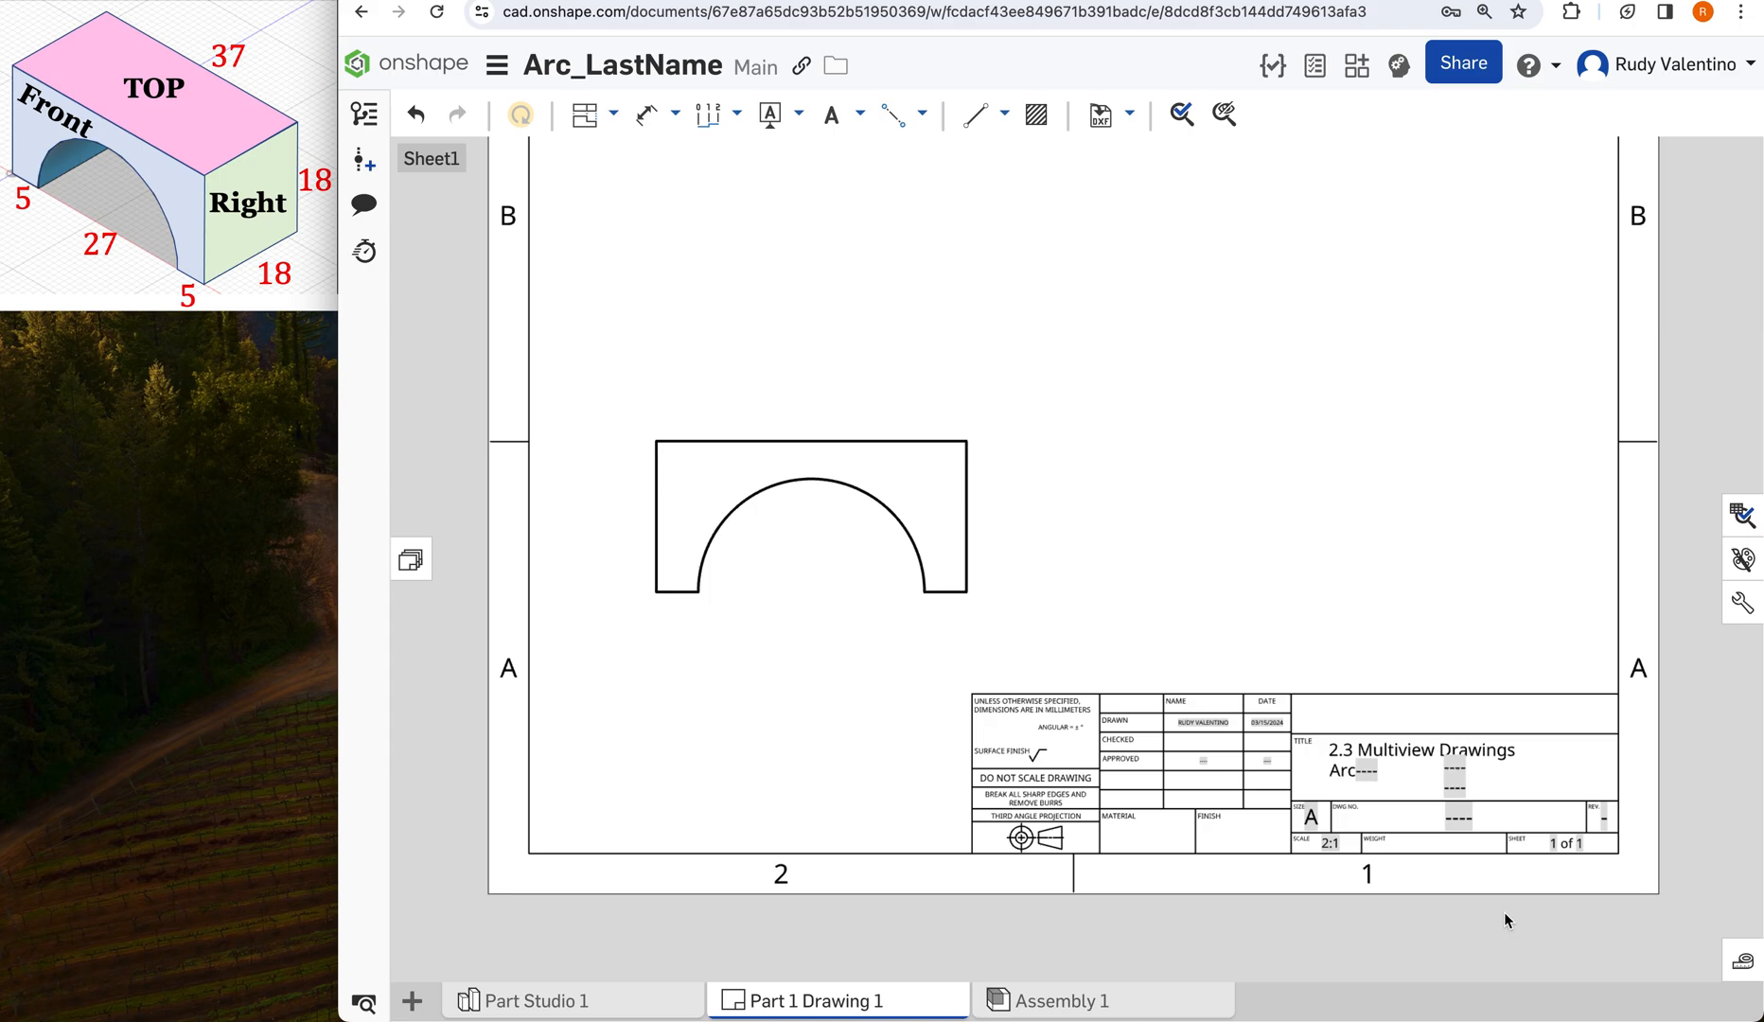
# Project a right-side view, a top view and an isometric view from the front view, placing the isometric diagonally up to the right.
pyautogui.scroll(2, 1572, 858)
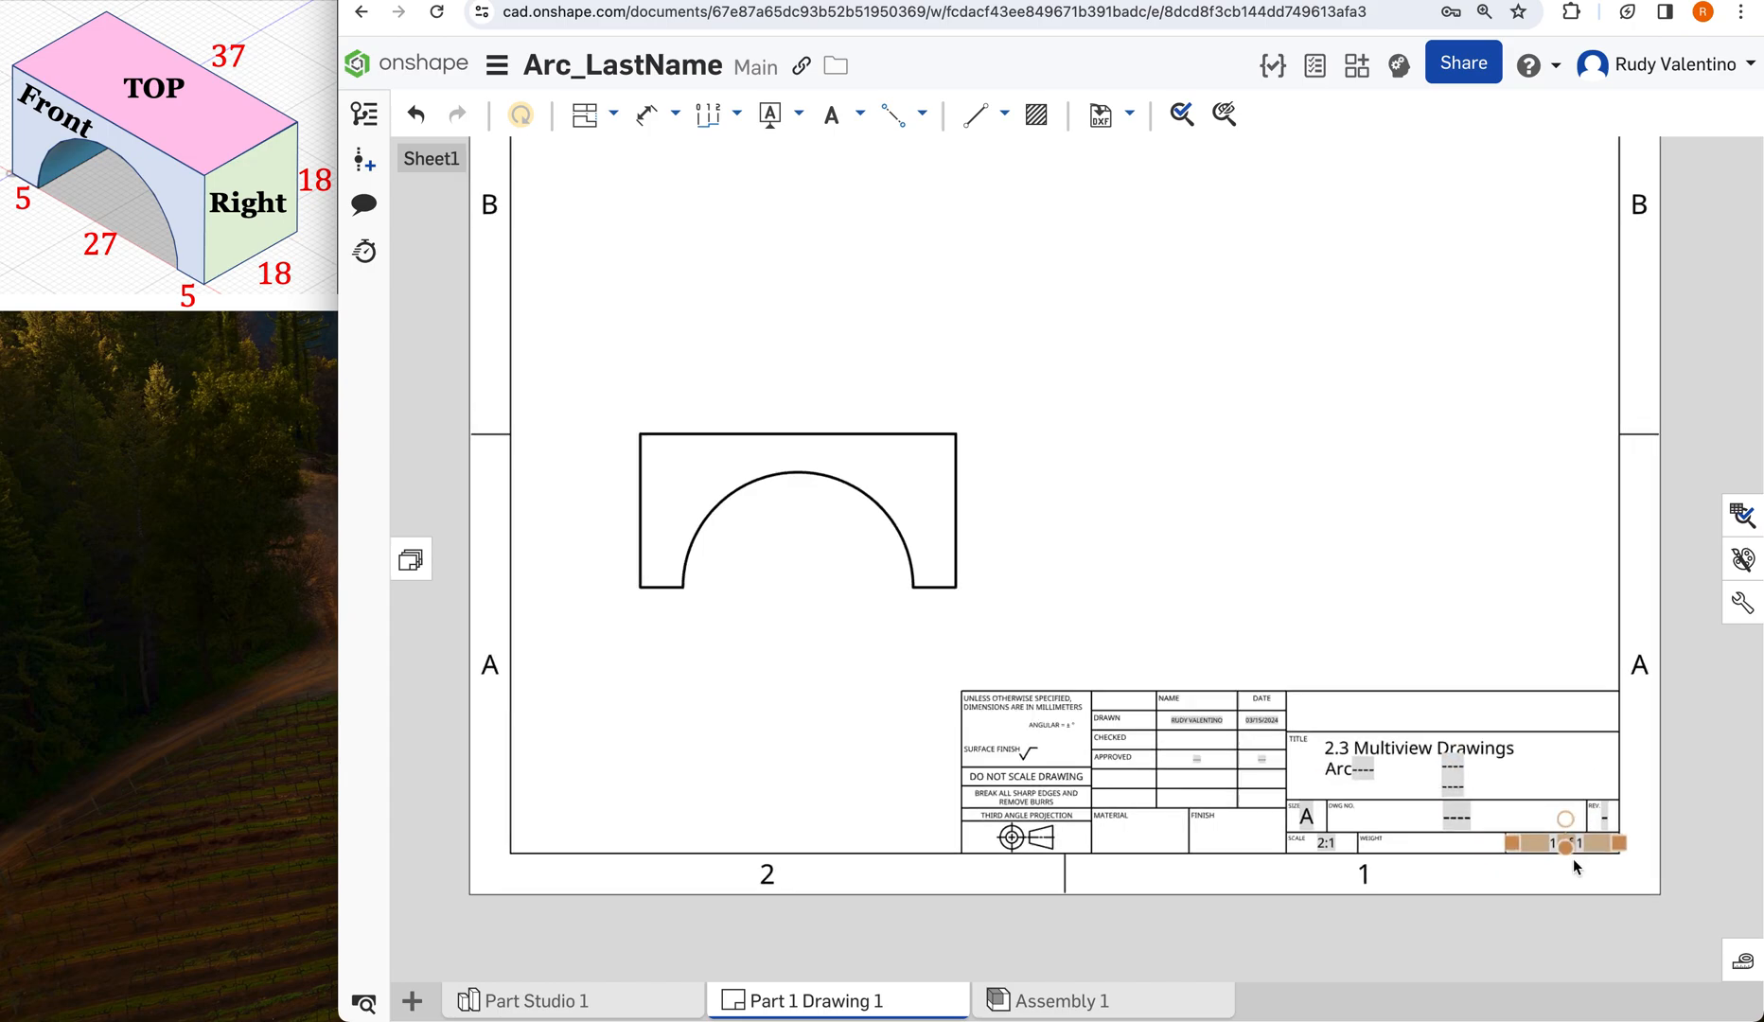
pyautogui.scroll(-2, 1573, 858)
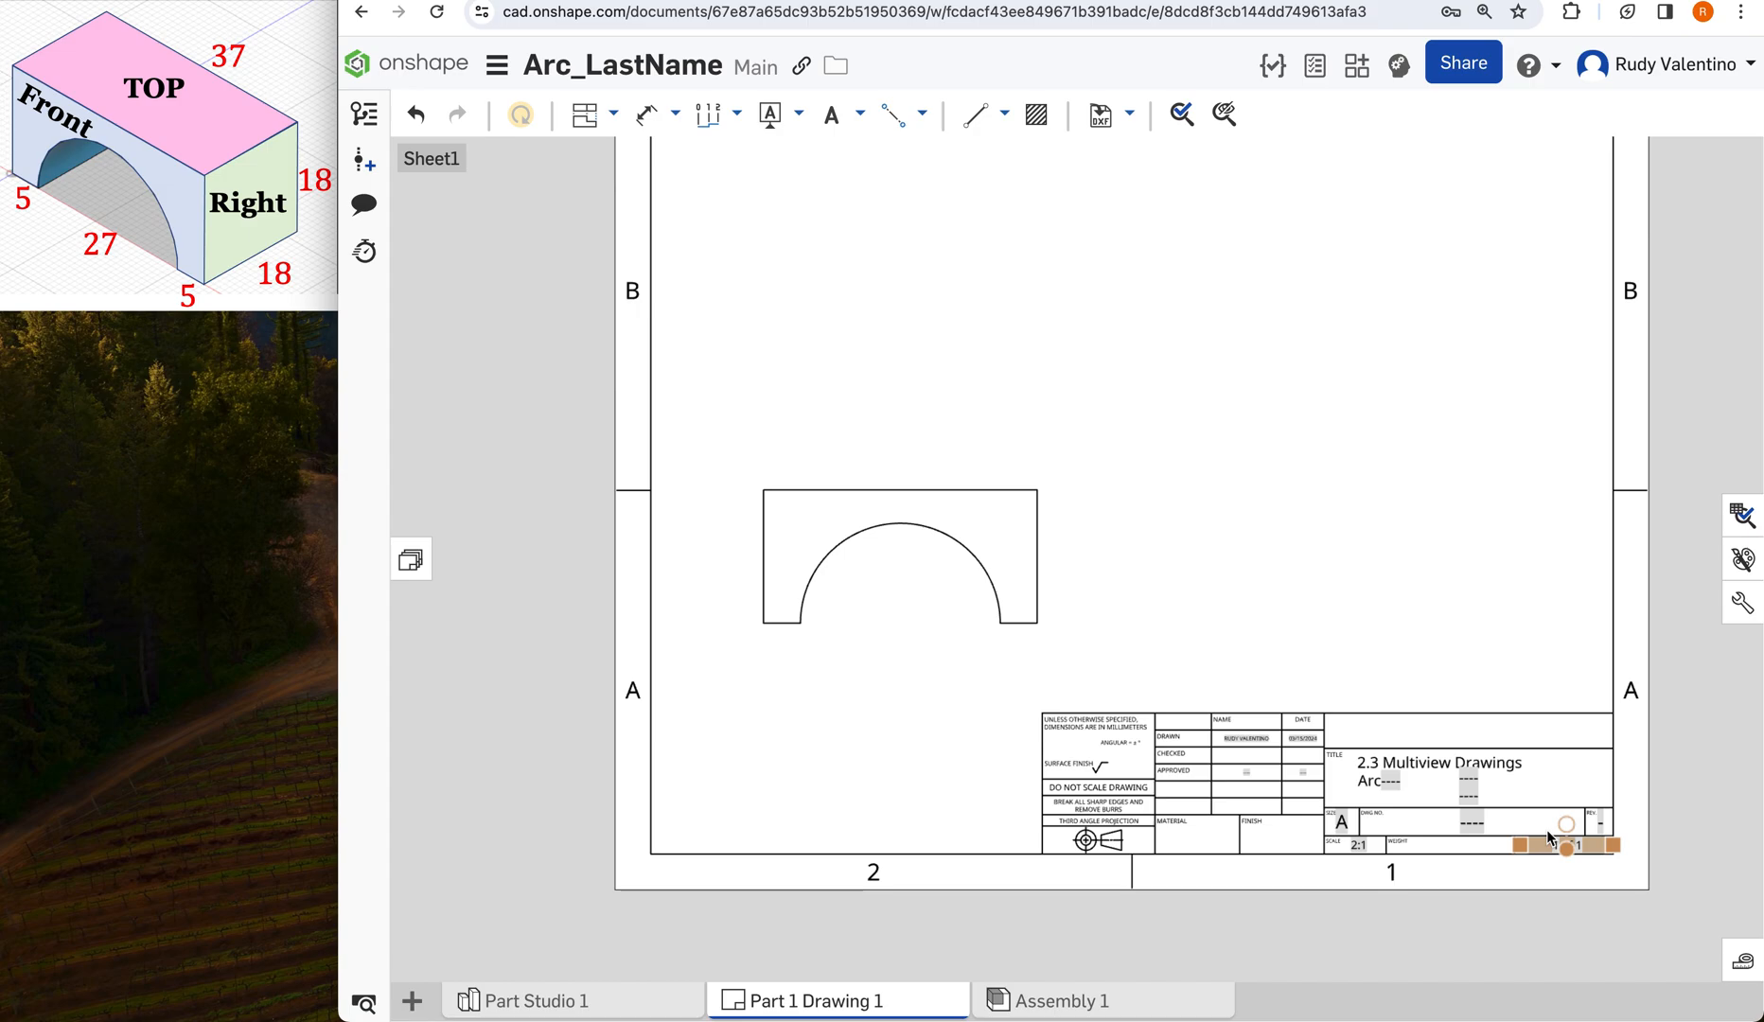
pyautogui.click(611, 115)
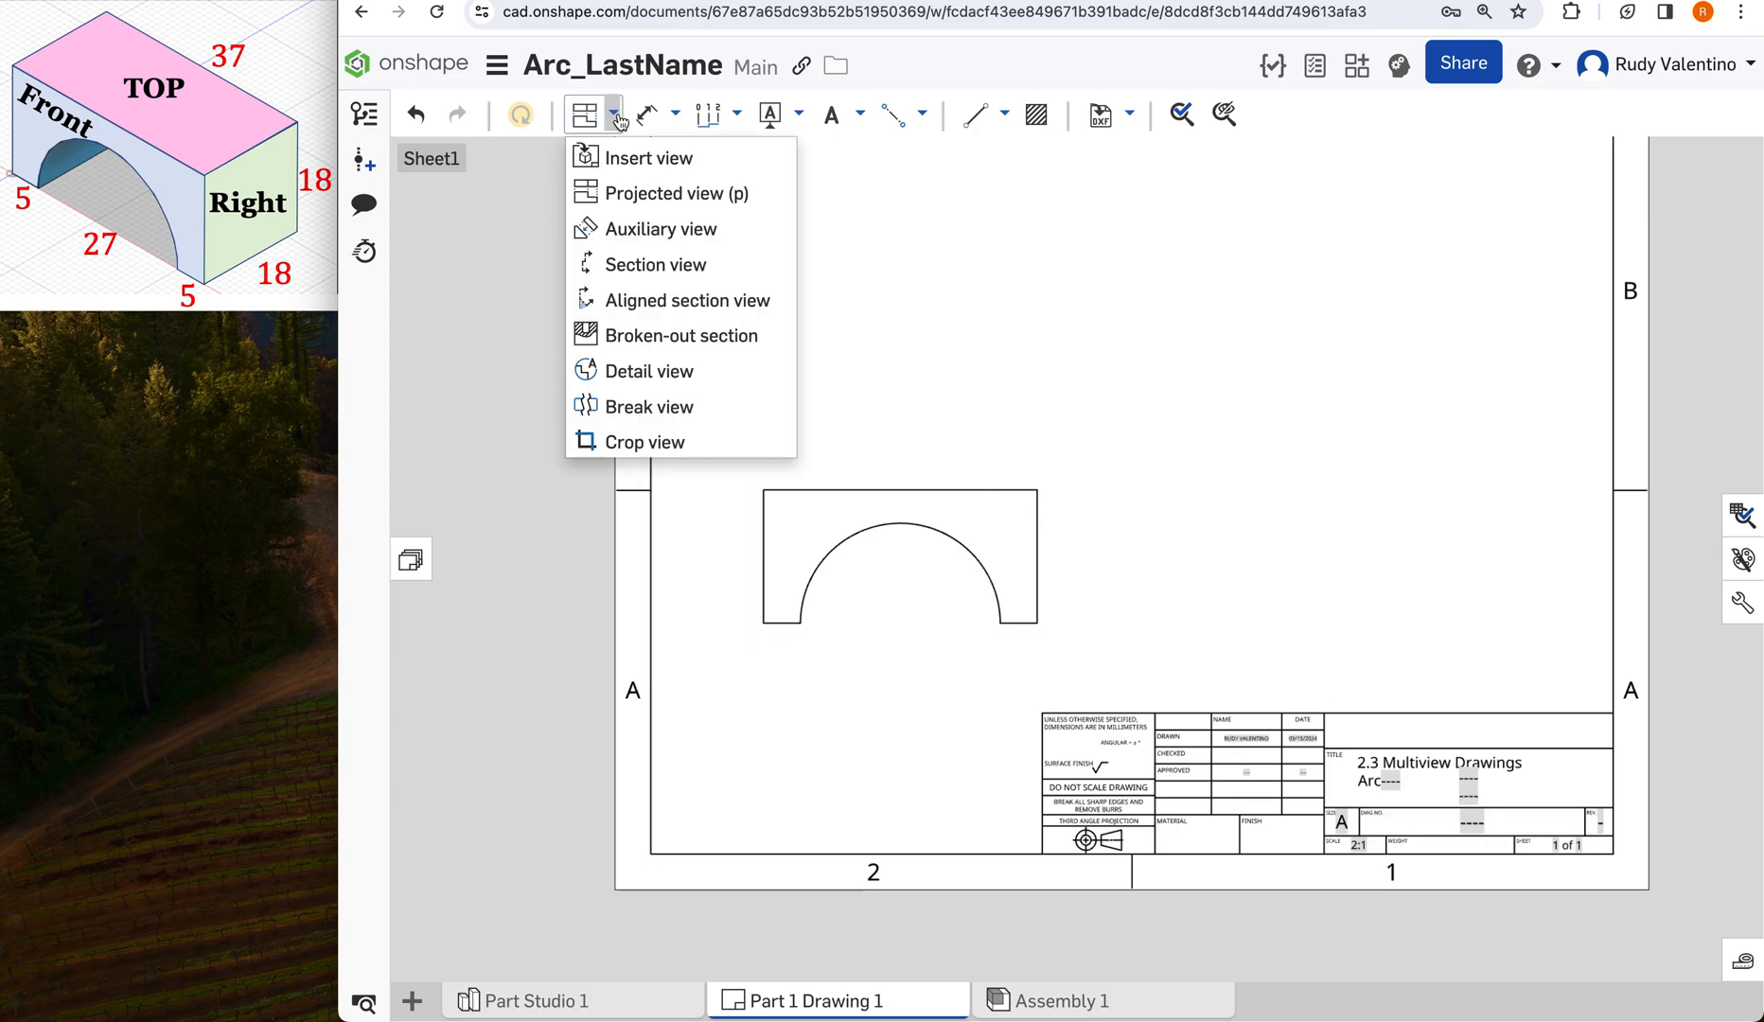
pyautogui.click(639, 194)
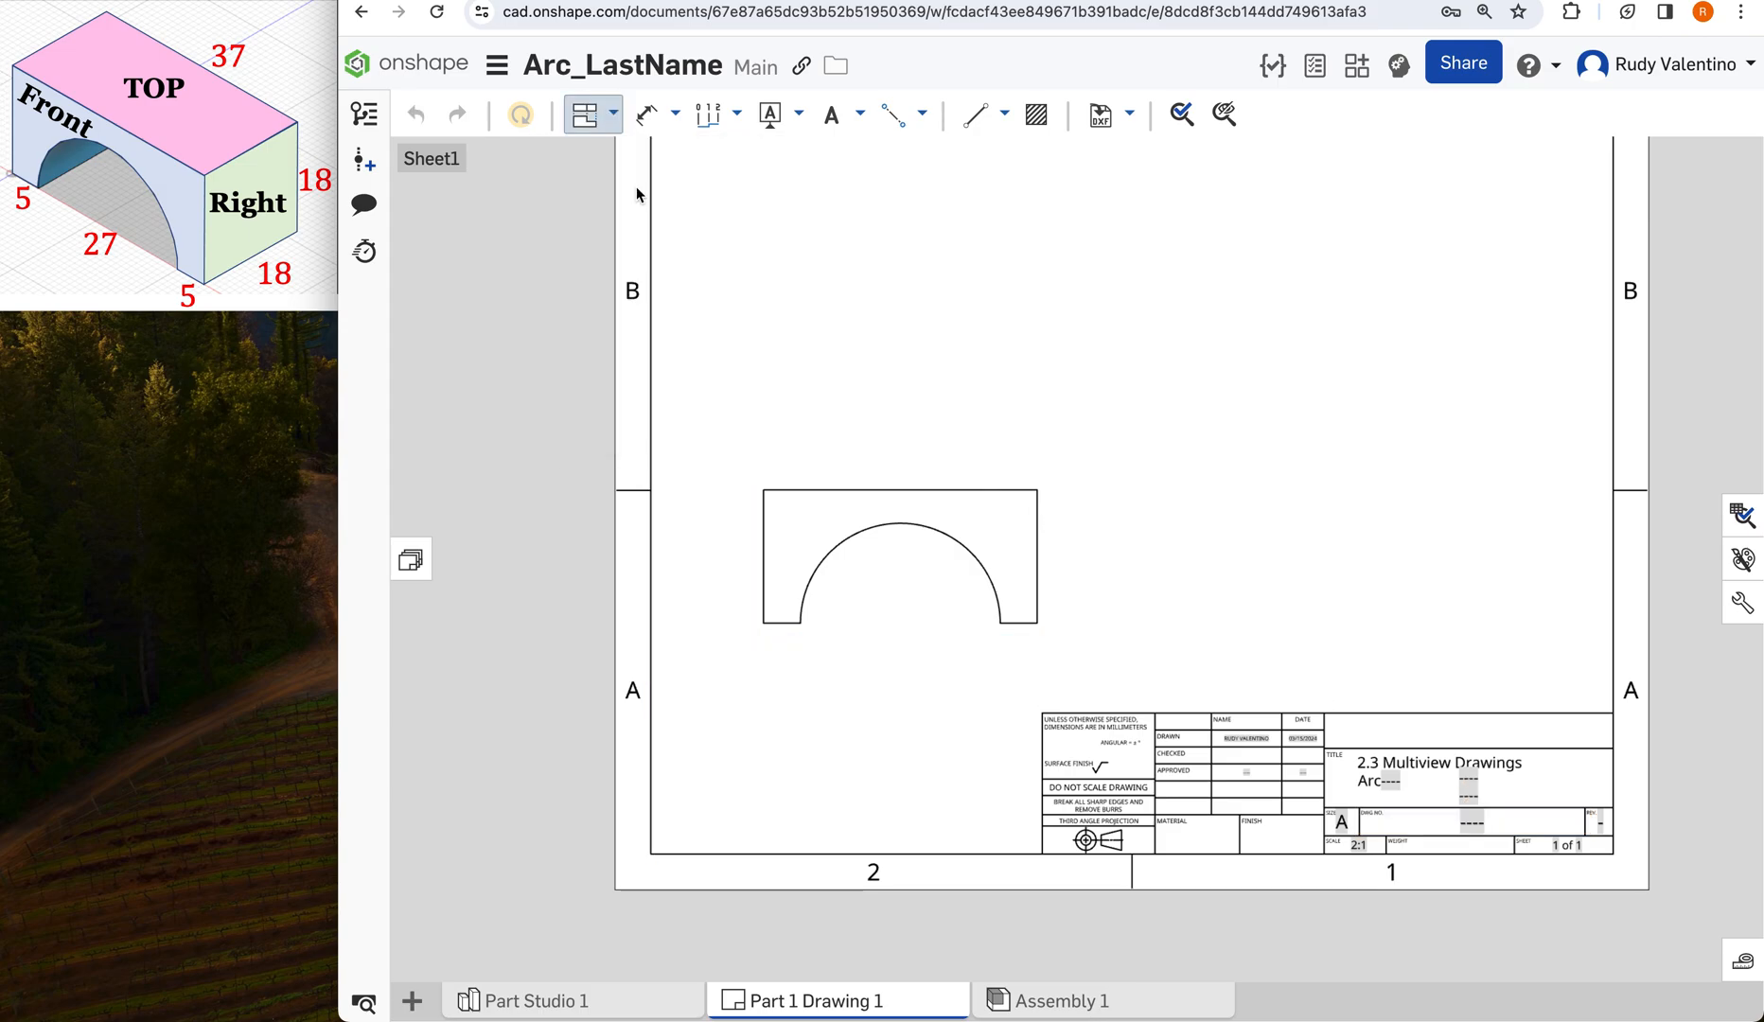
pyautogui.click(882, 509)
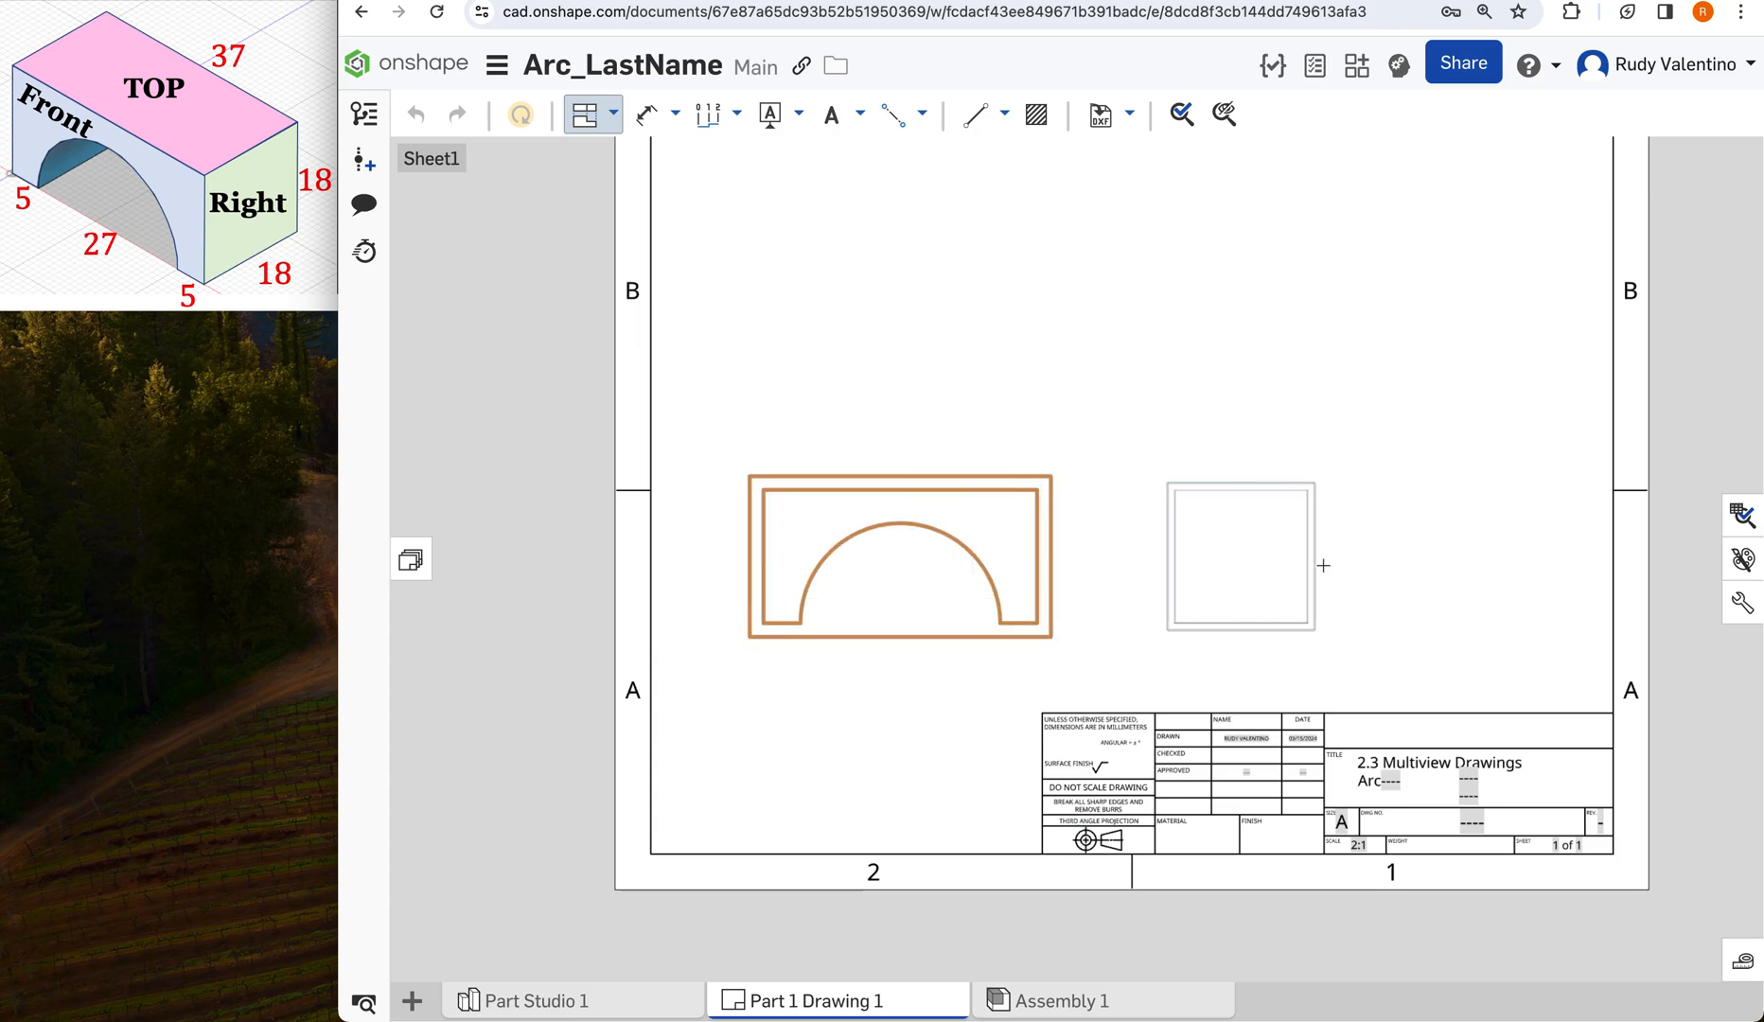
pyautogui.click(1323, 565)
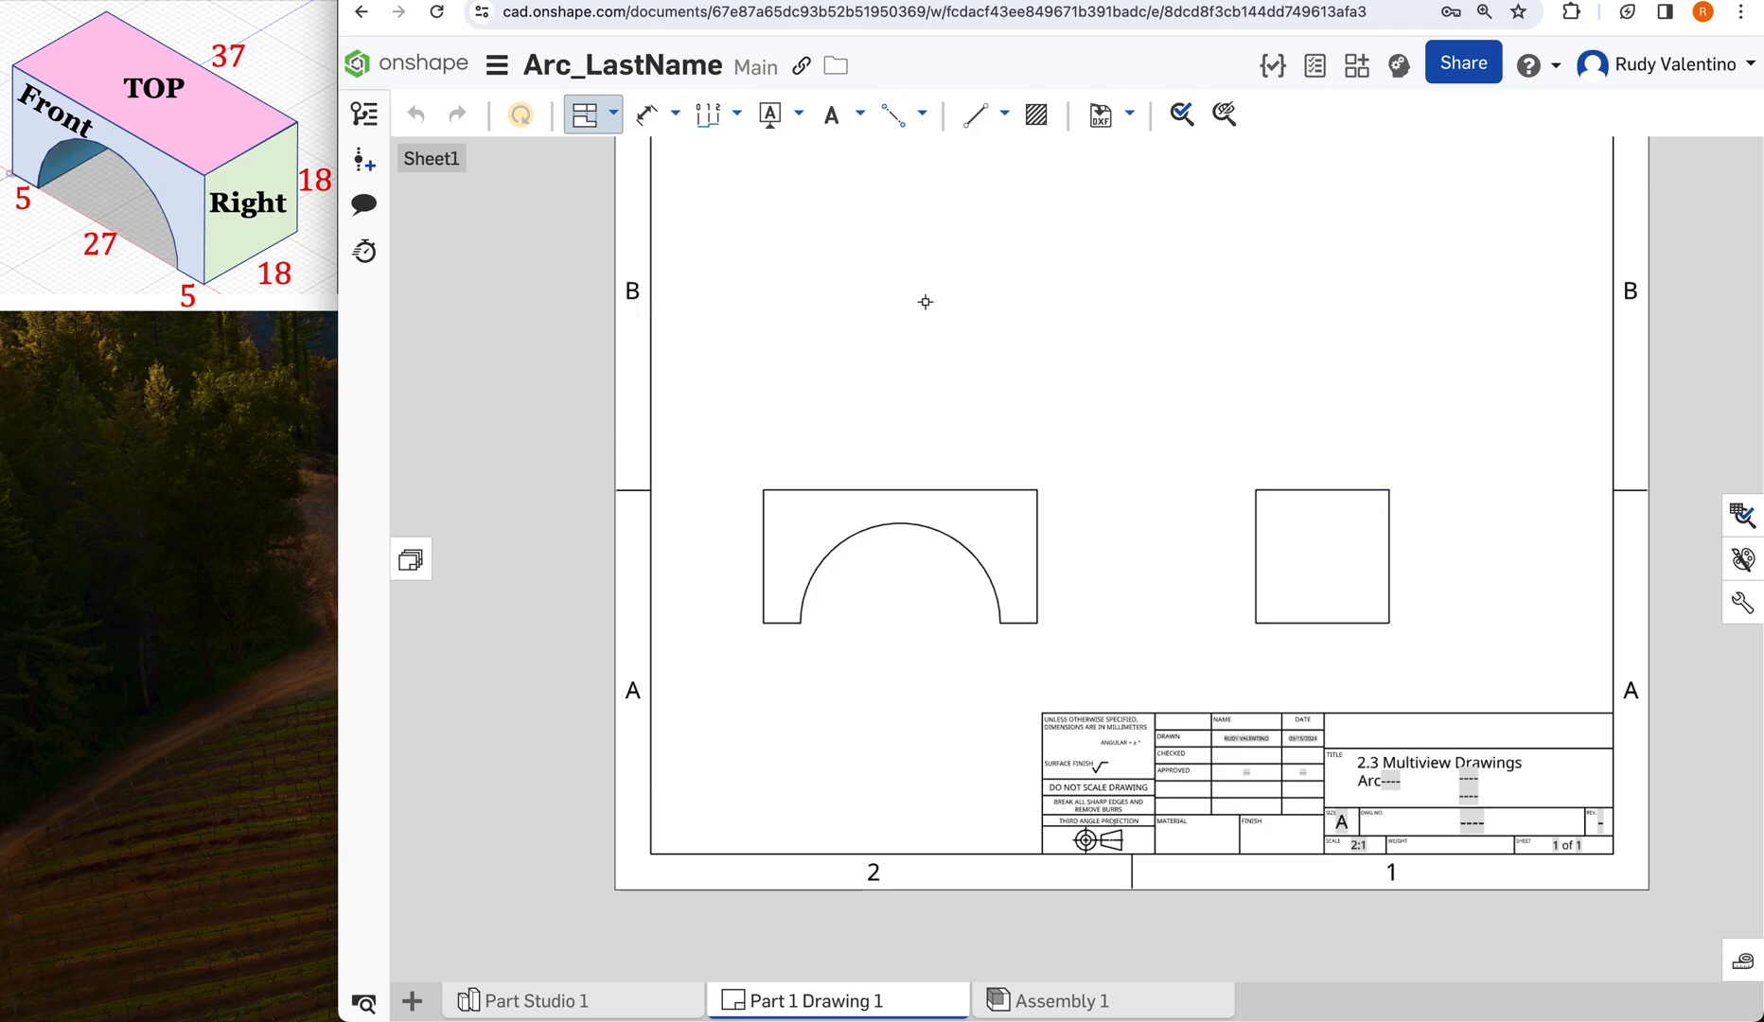
pyautogui.click(930, 514)
pyautogui.click(937, 285)
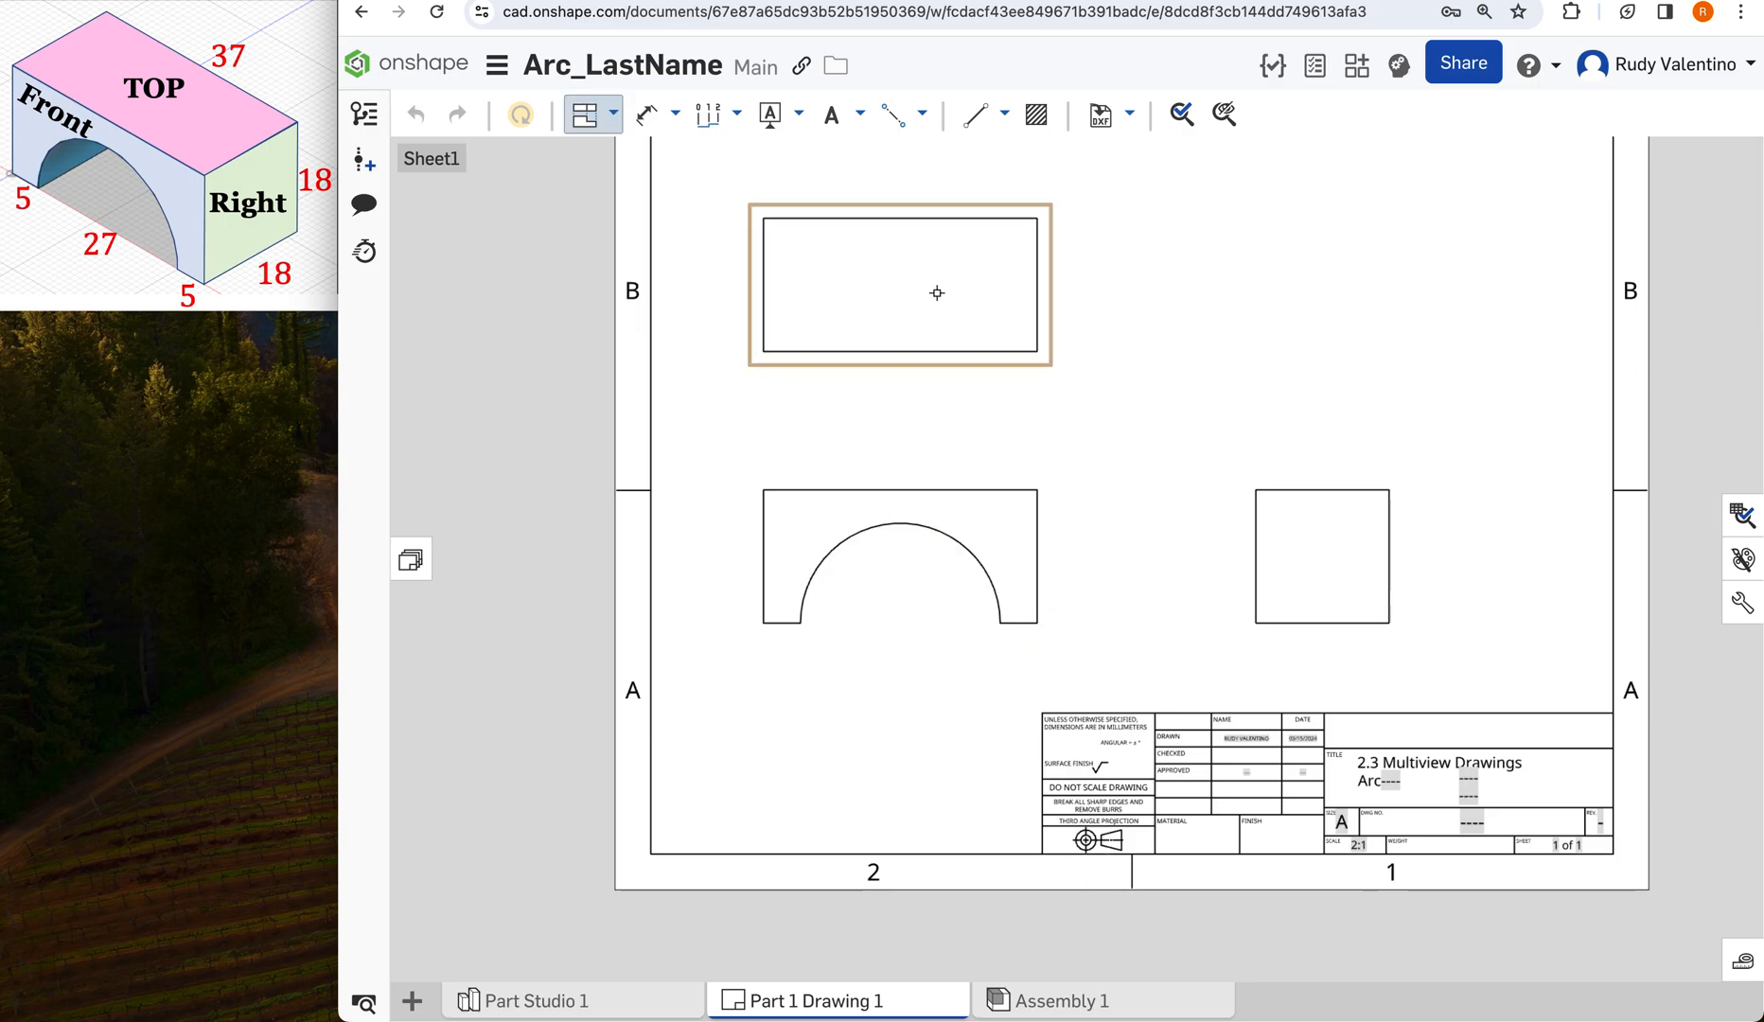
pyautogui.click(965, 506)
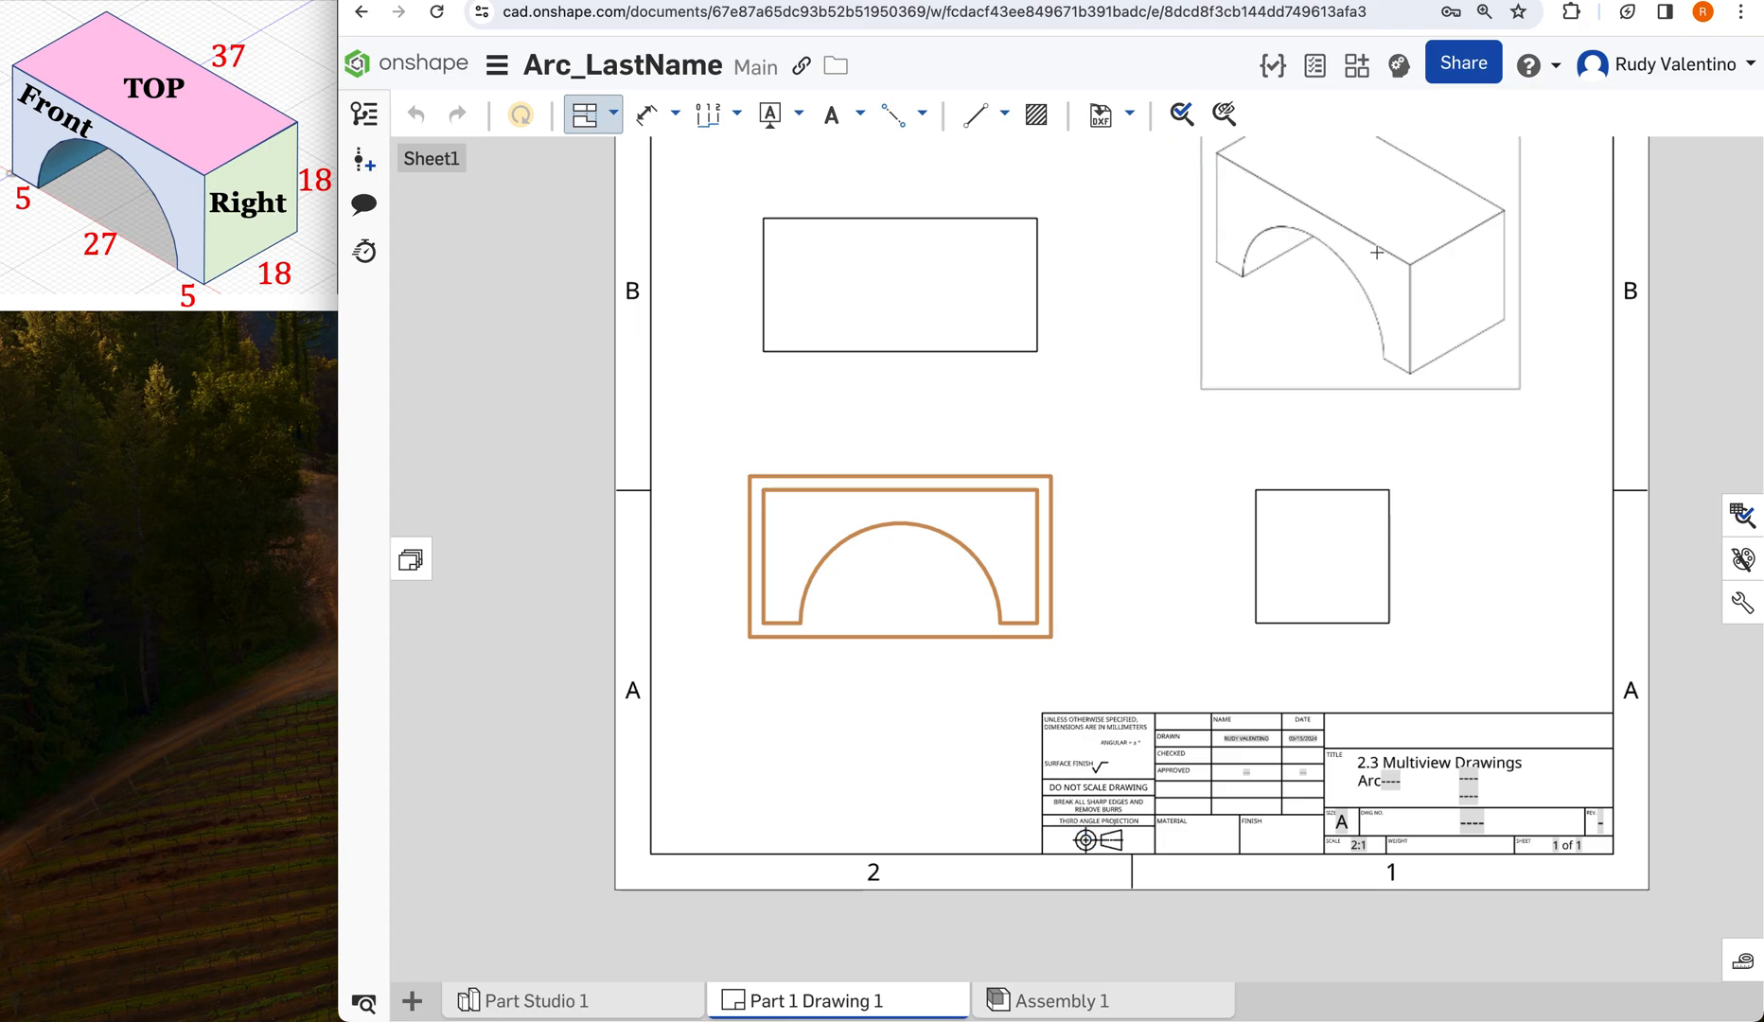
pyautogui.click(1376, 252)
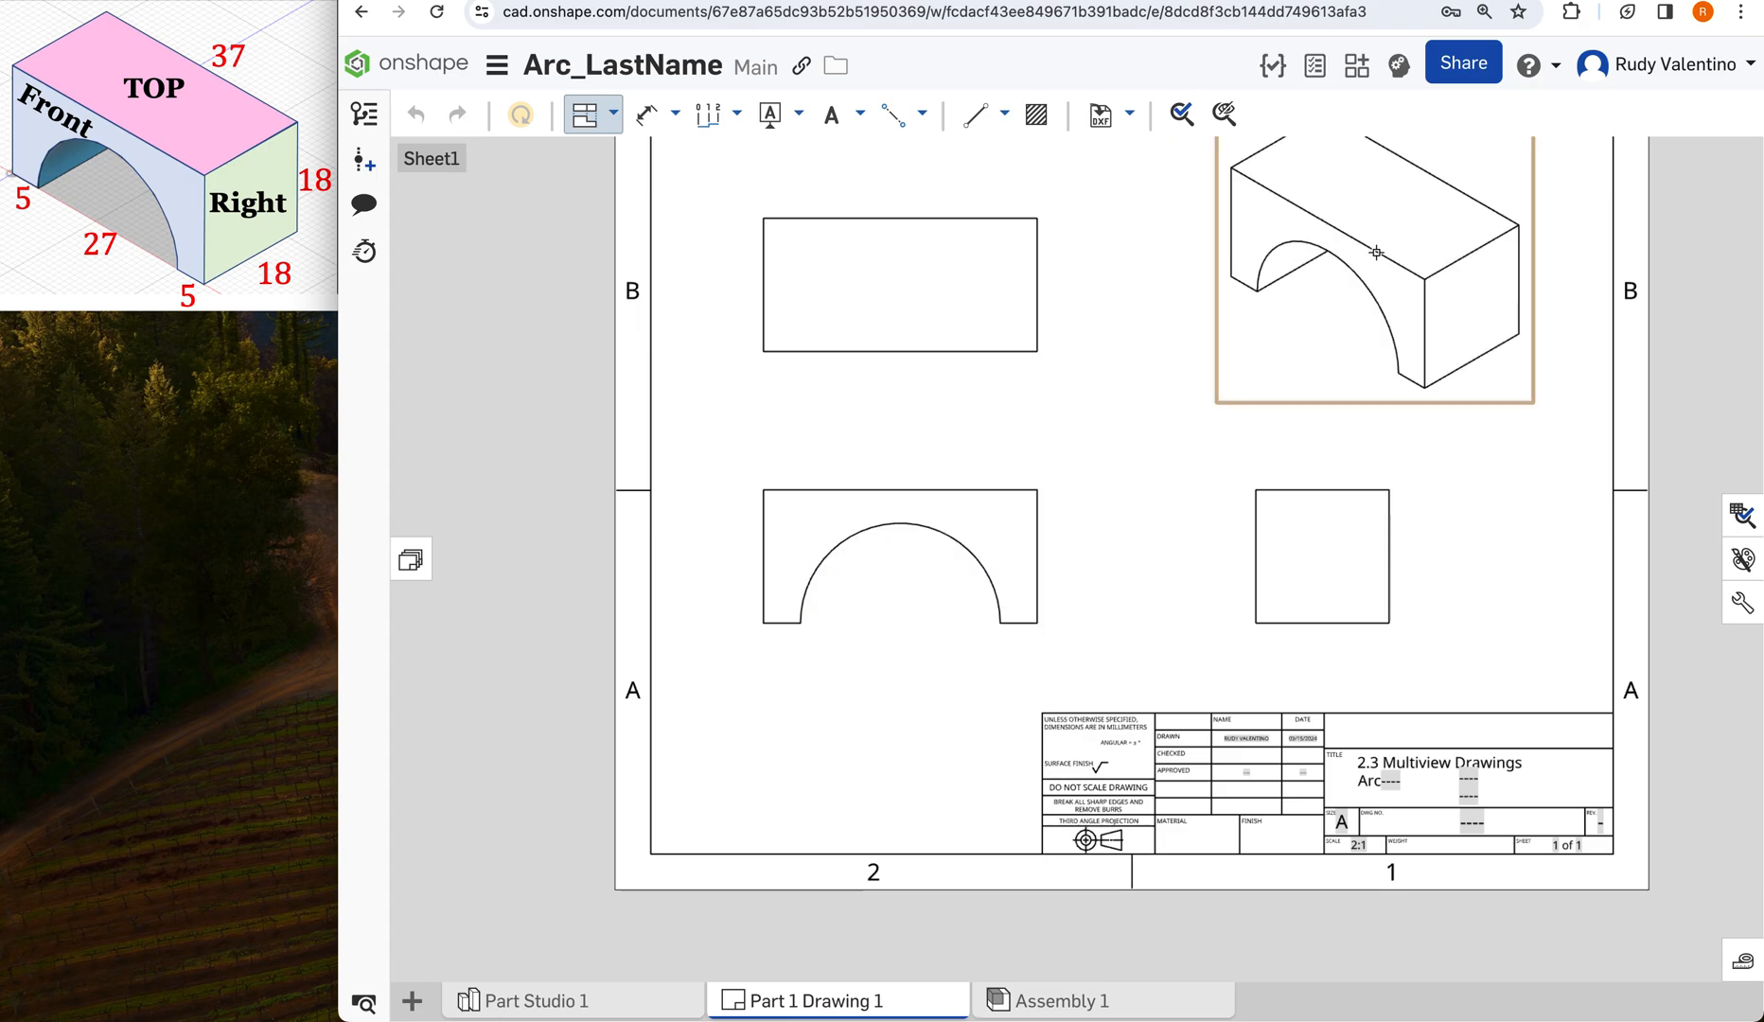
# Move the isometric view slightly right and down inside the border, and lower the front view toward the title block's level.
pyautogui.scroll(-1, 1368, 480)
pyautogui.scroll(3, 1367, 479)
pyautogui.scroll(-5, 1367, 480)
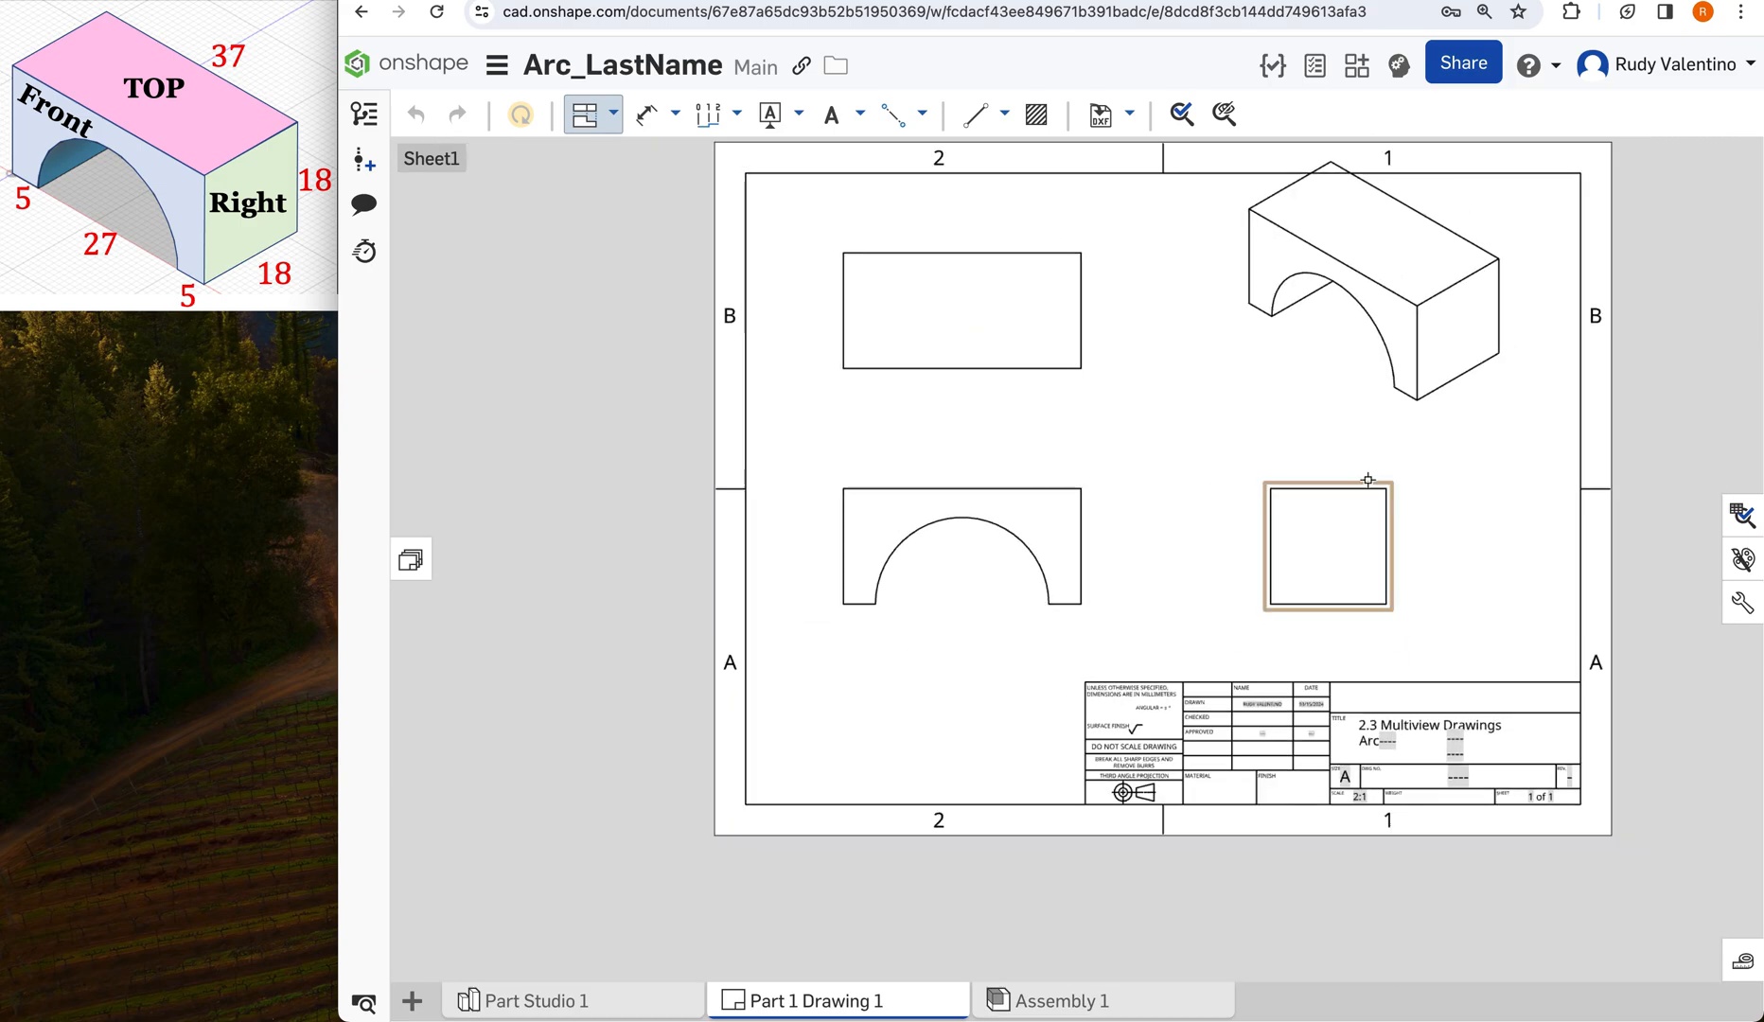
pyautogui.scroll(-1, 1367, 480)
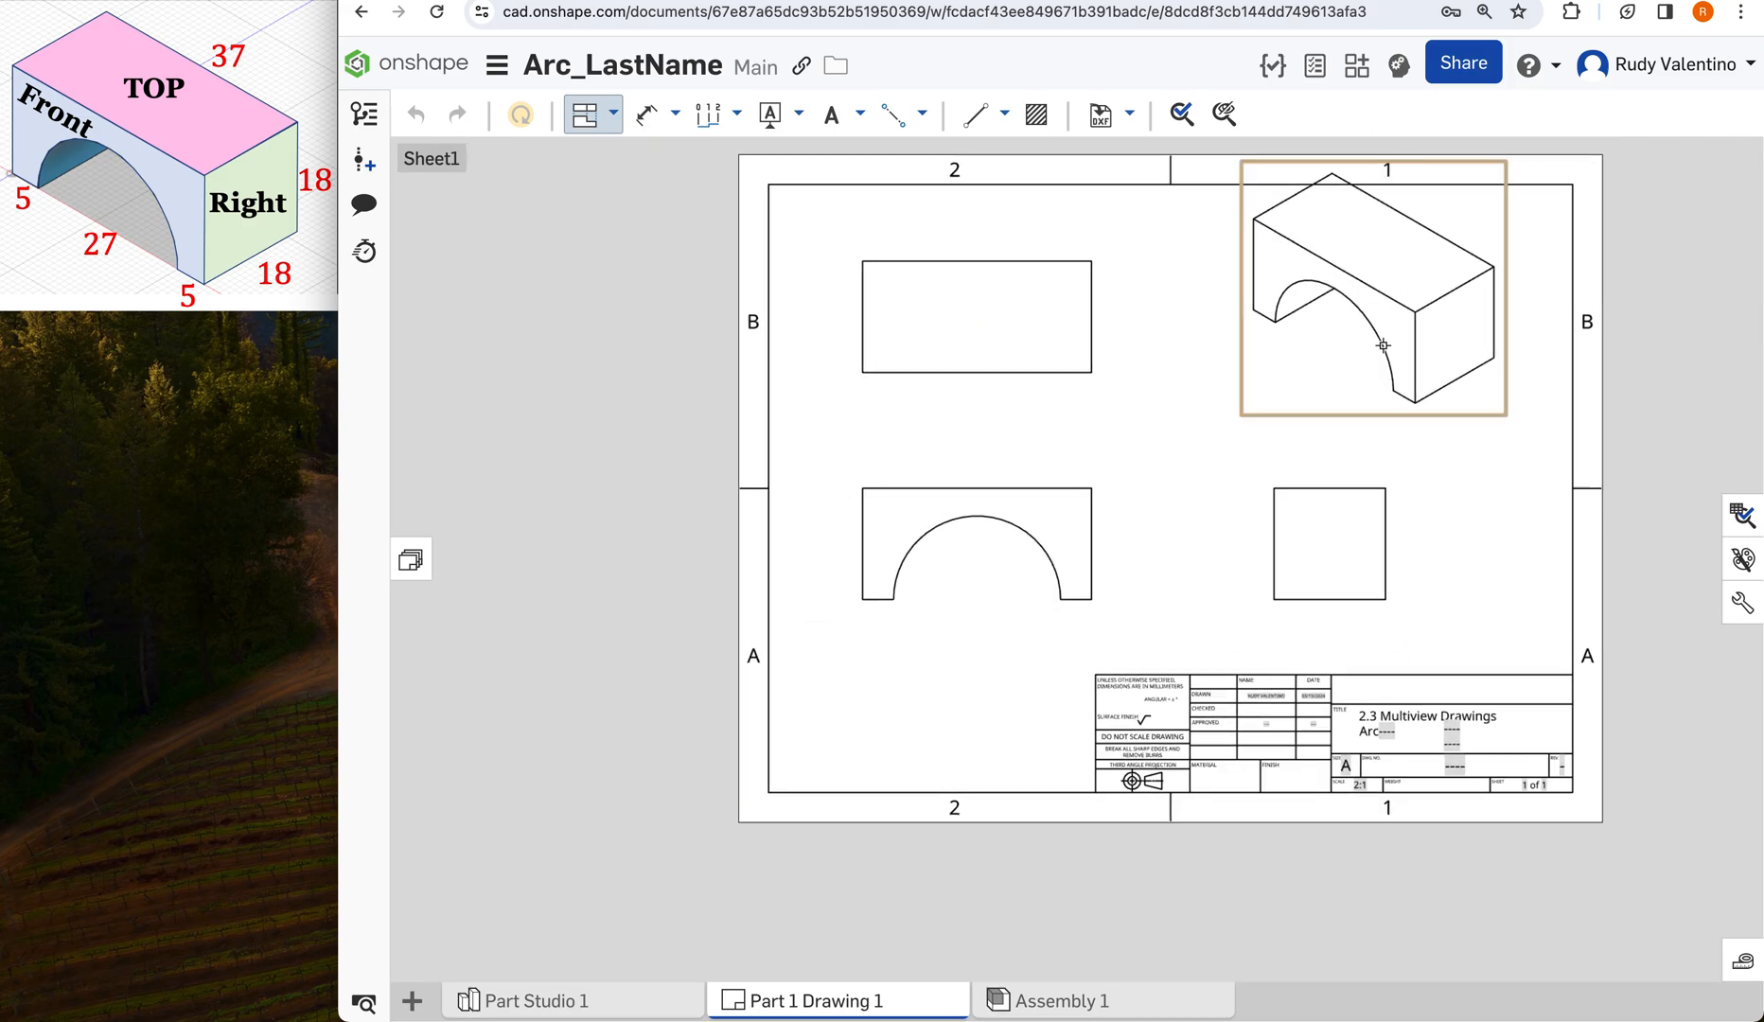
pyautogui.moveTo(1374, 303); pyautogui.dragTo(1417, 324)
pyautogui.moveTo(1058, 516); pyautogui.dragTo(1048, 577)
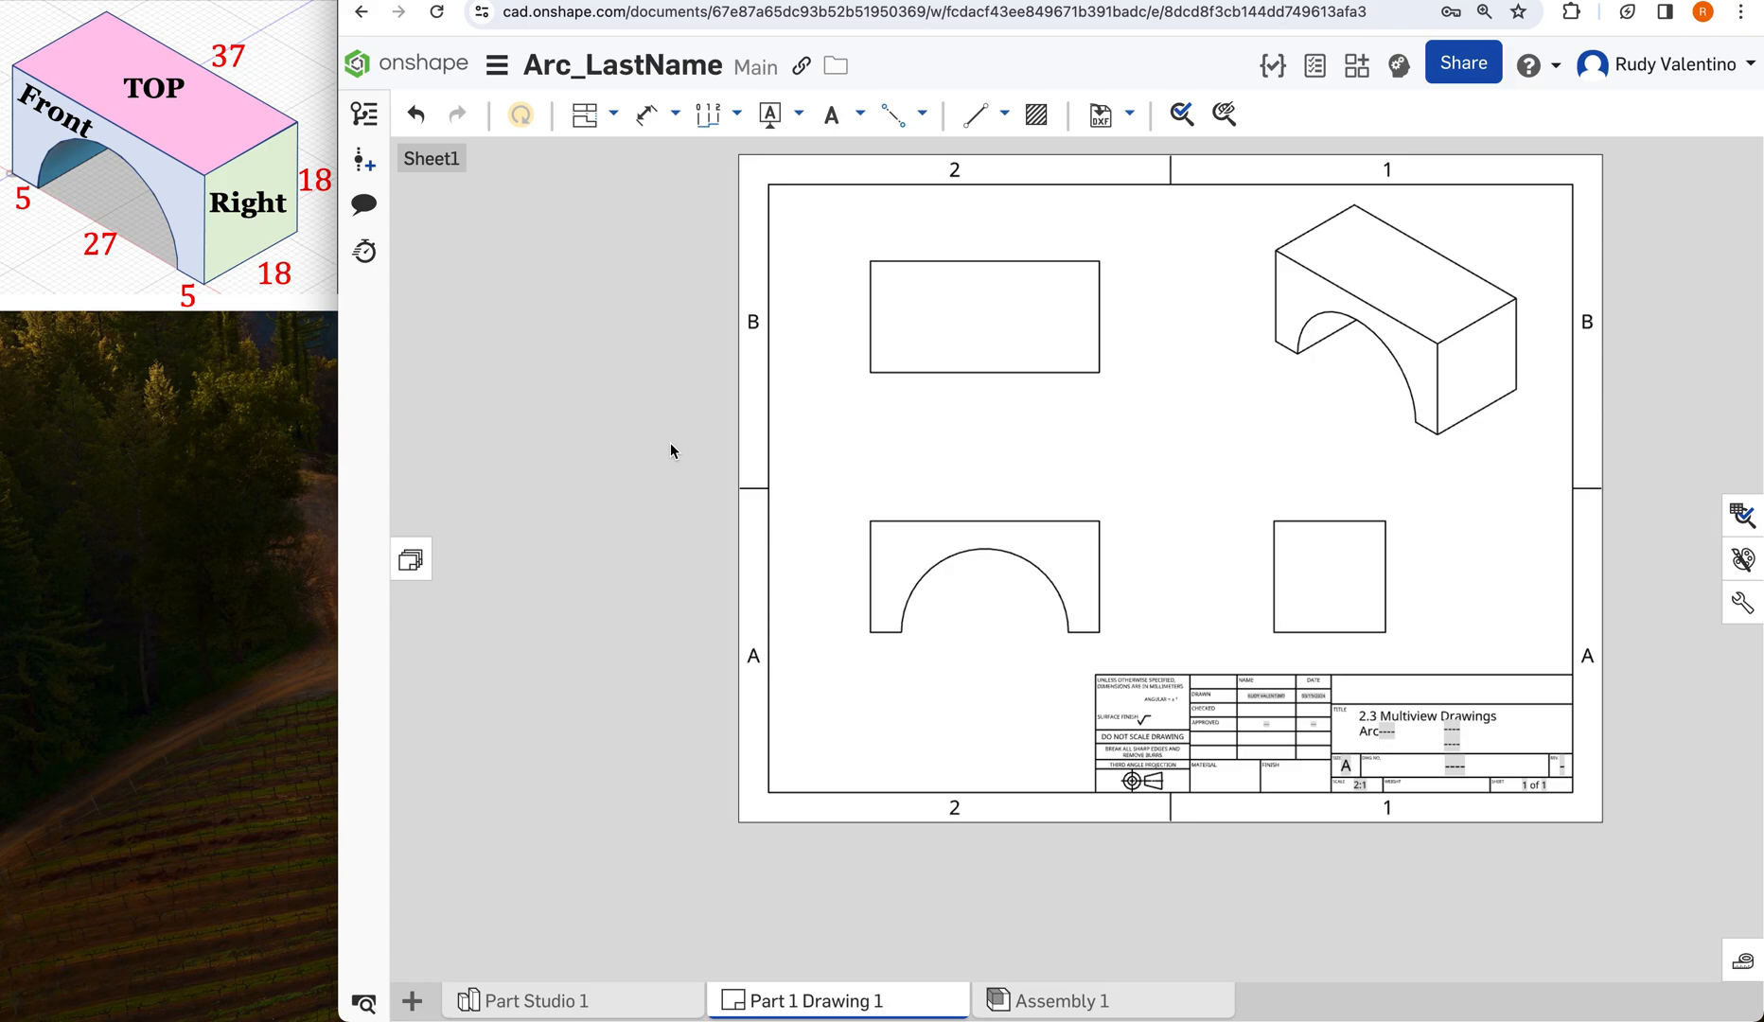
# Display the isometric view of the arched block as a shaded view.
pyautogui.doubleClick(1393, 327)
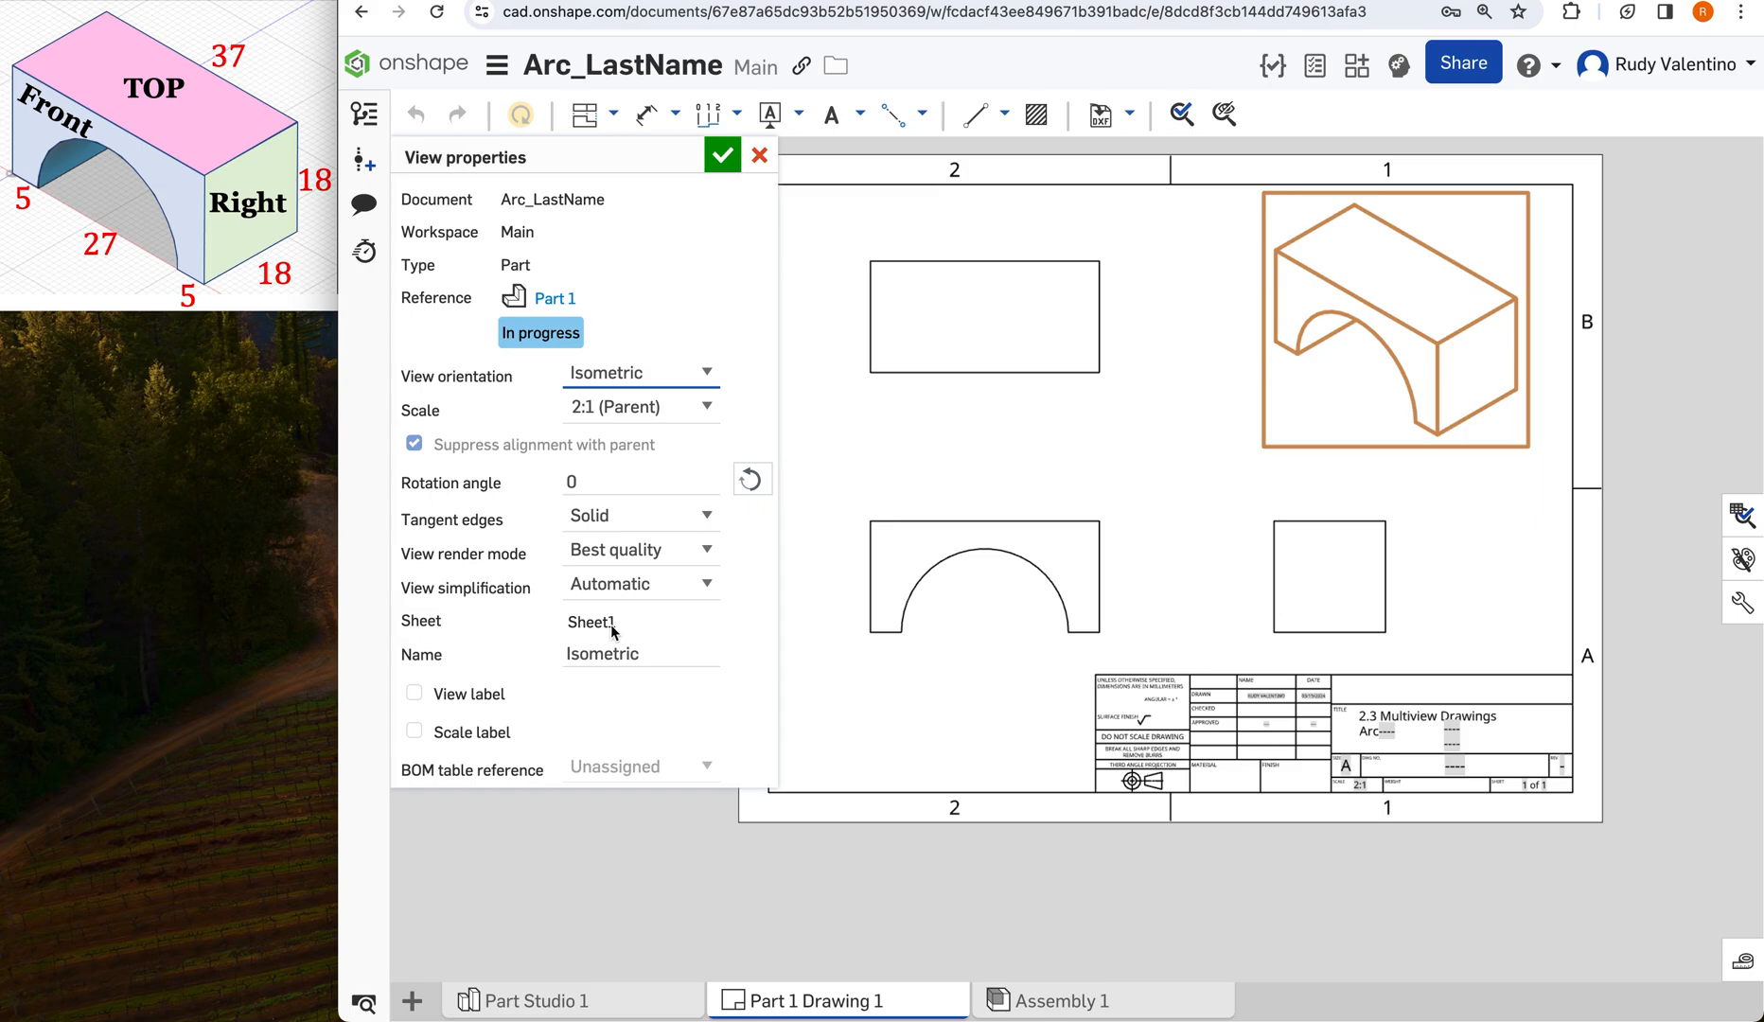
pyautogui.click(758, 156)
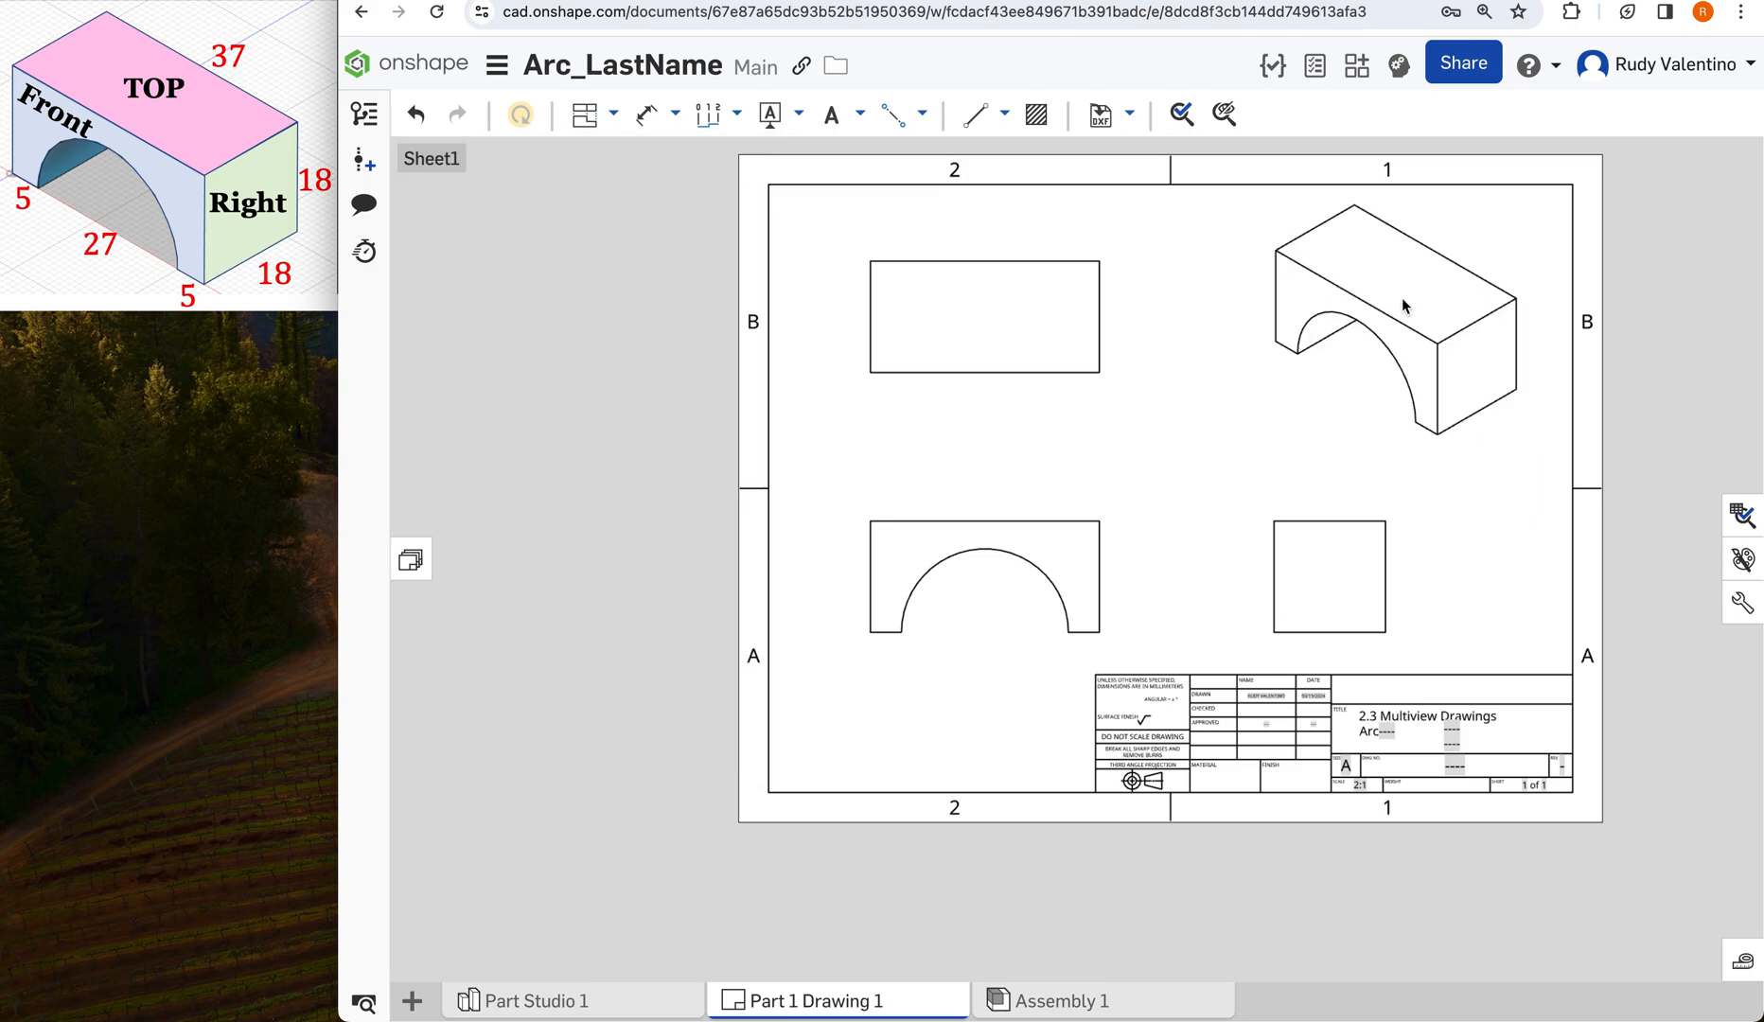
pyautogui.rightClick(1441, 328)
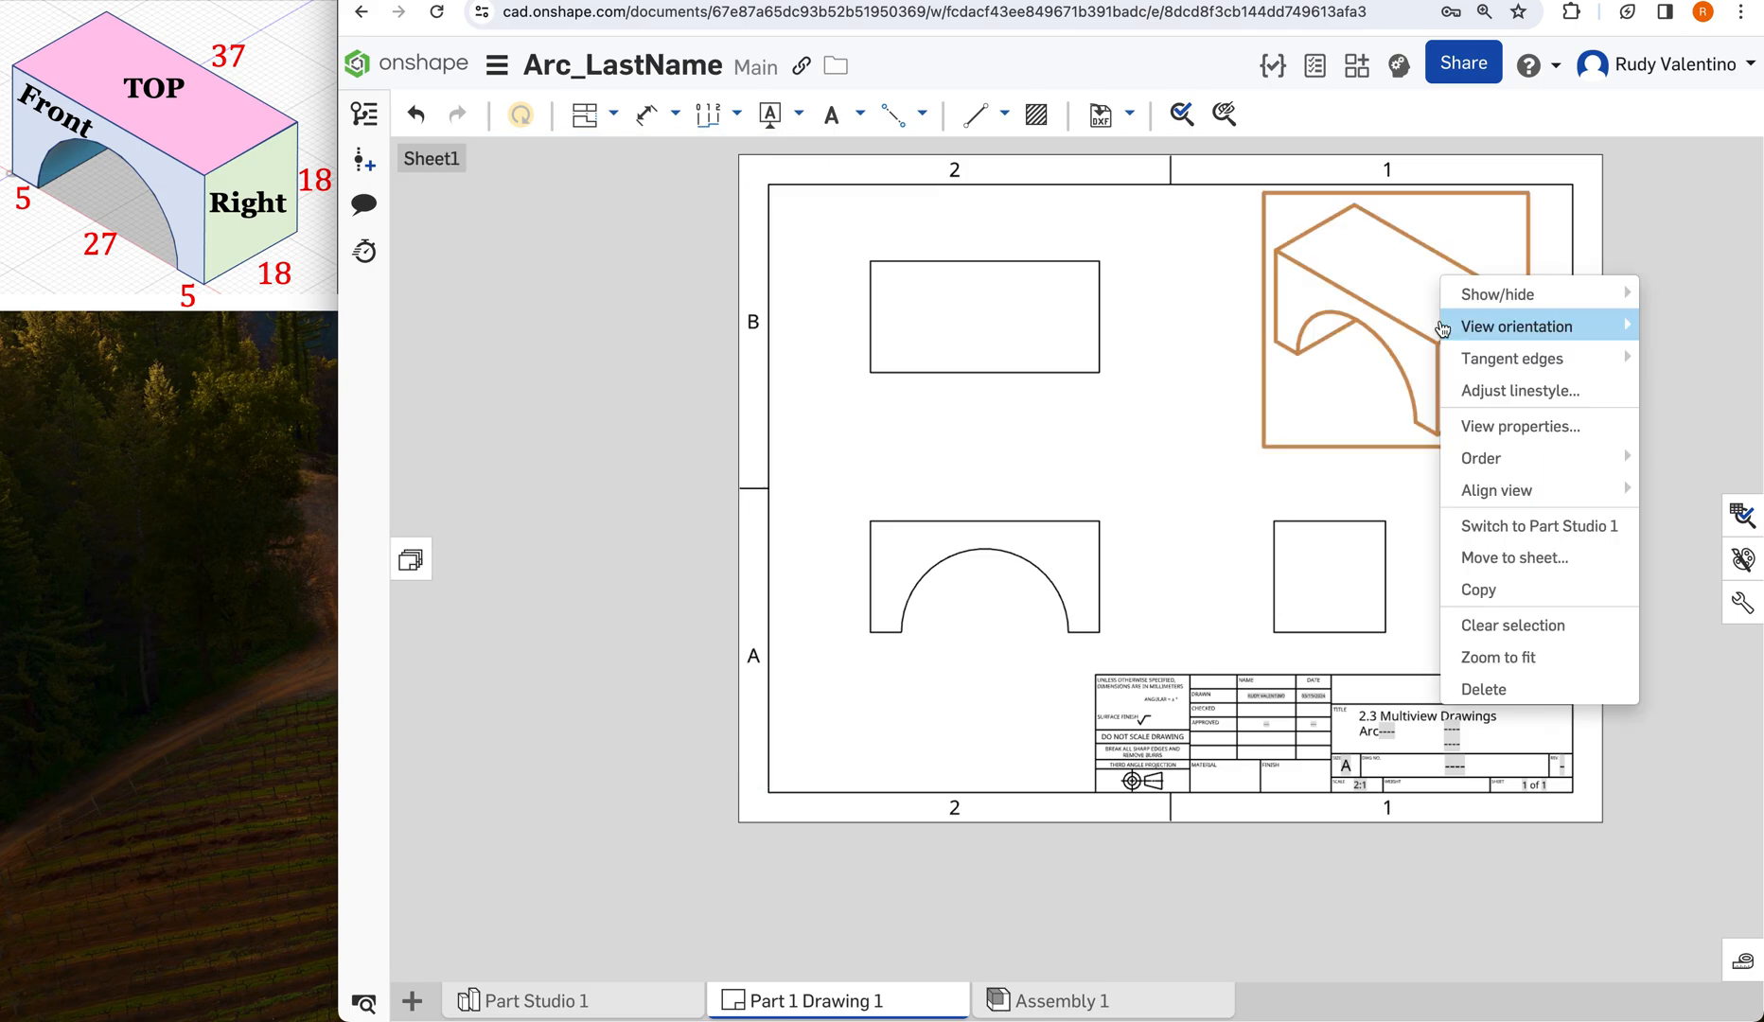
pyautogui.moveTo(1473, 305)
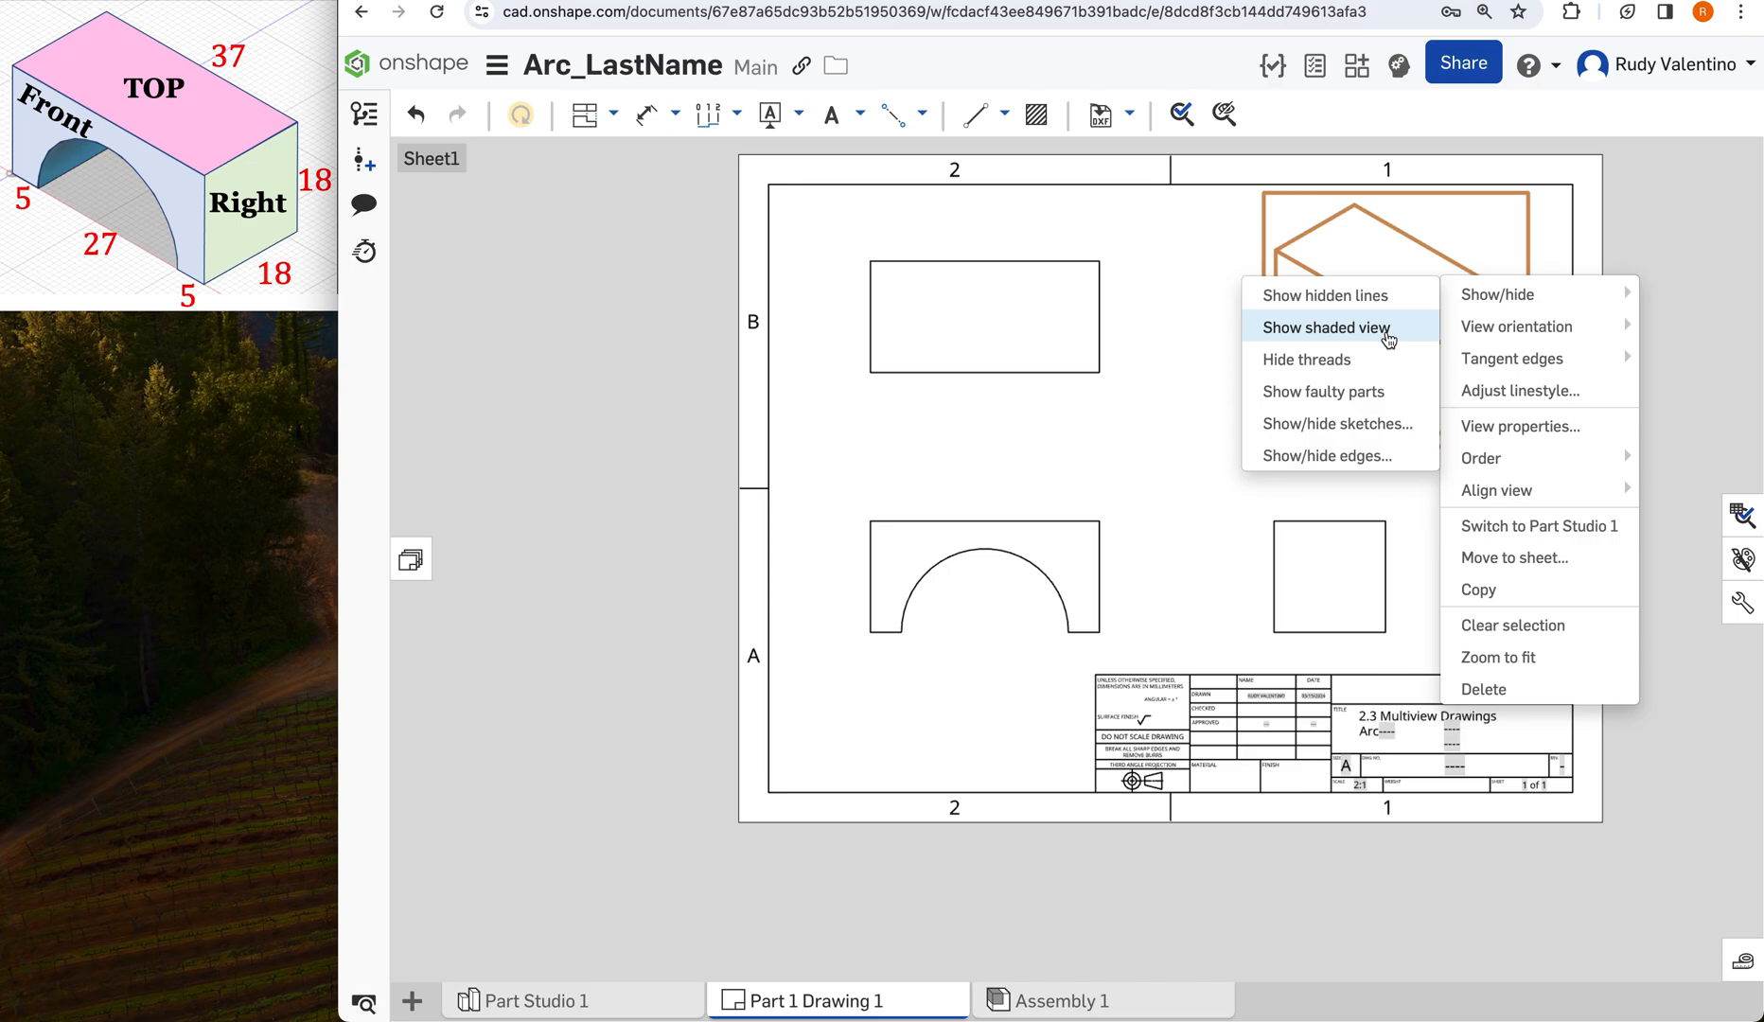
pyautogui.click(1388, 327)
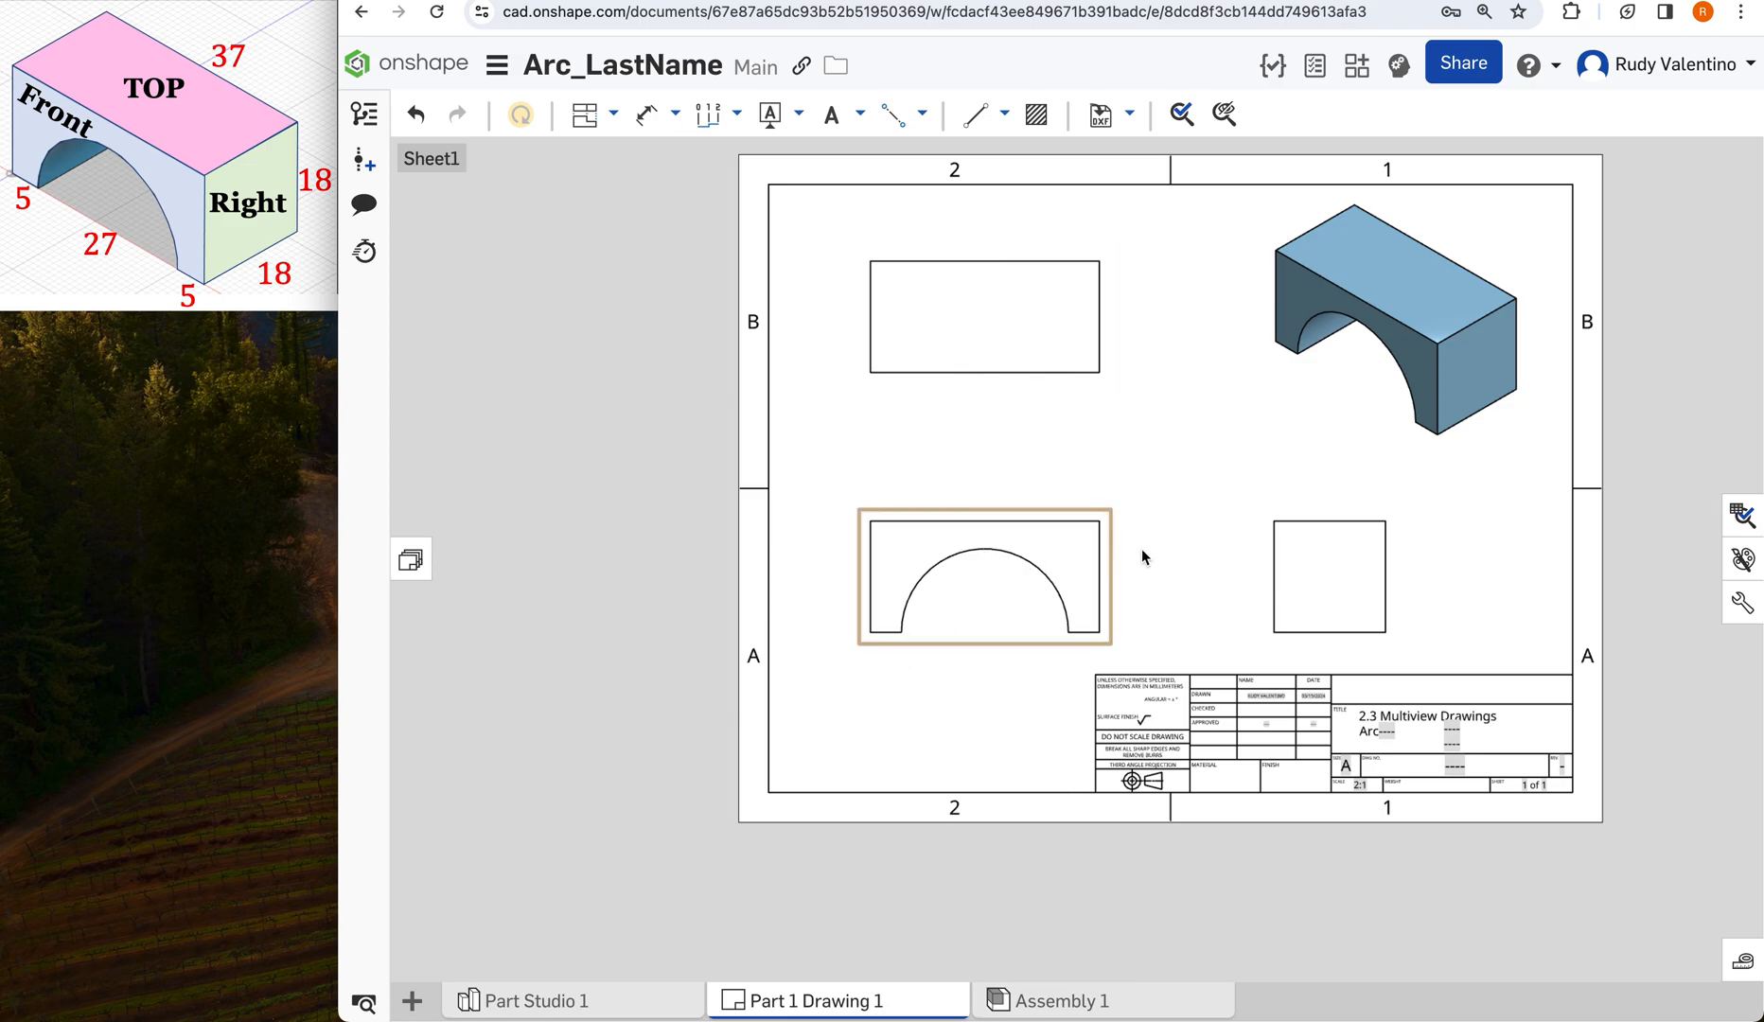
# Show hidden lines in the front, top and right-side views.
pyautogui.rightClick(1042, 564)
pyautogui.moveTo(1098, 530)
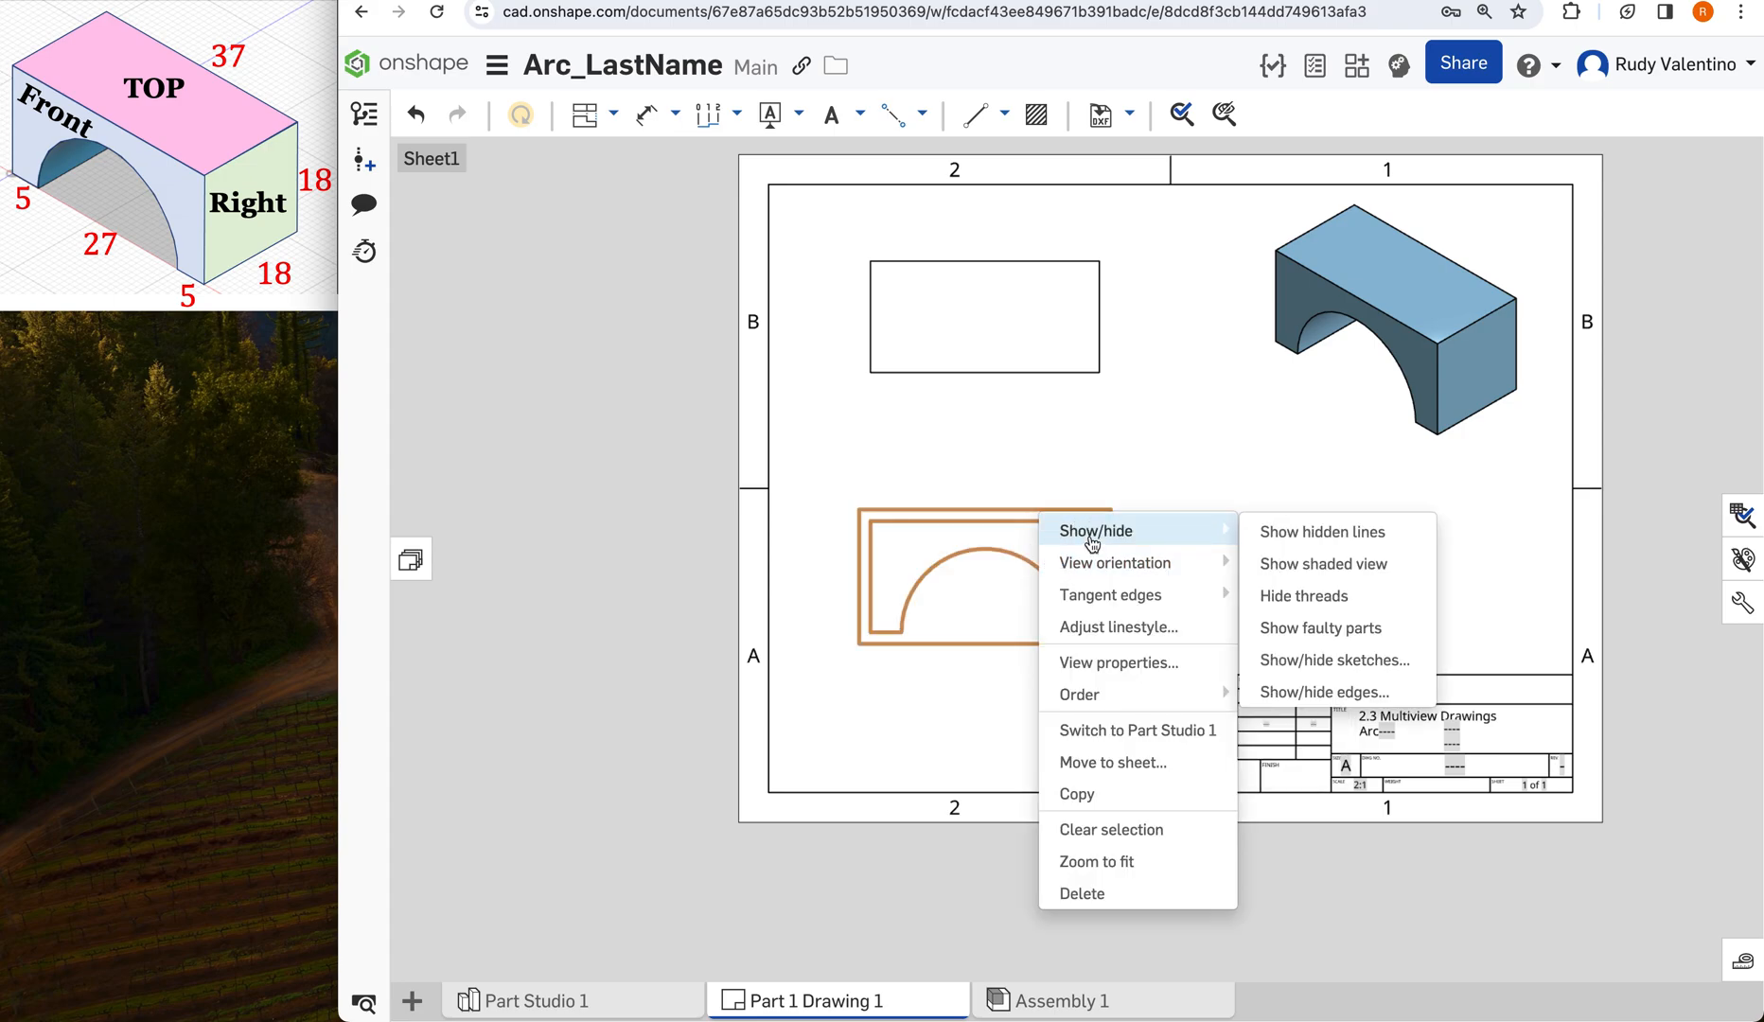
pyautogui.click(1286, 531)
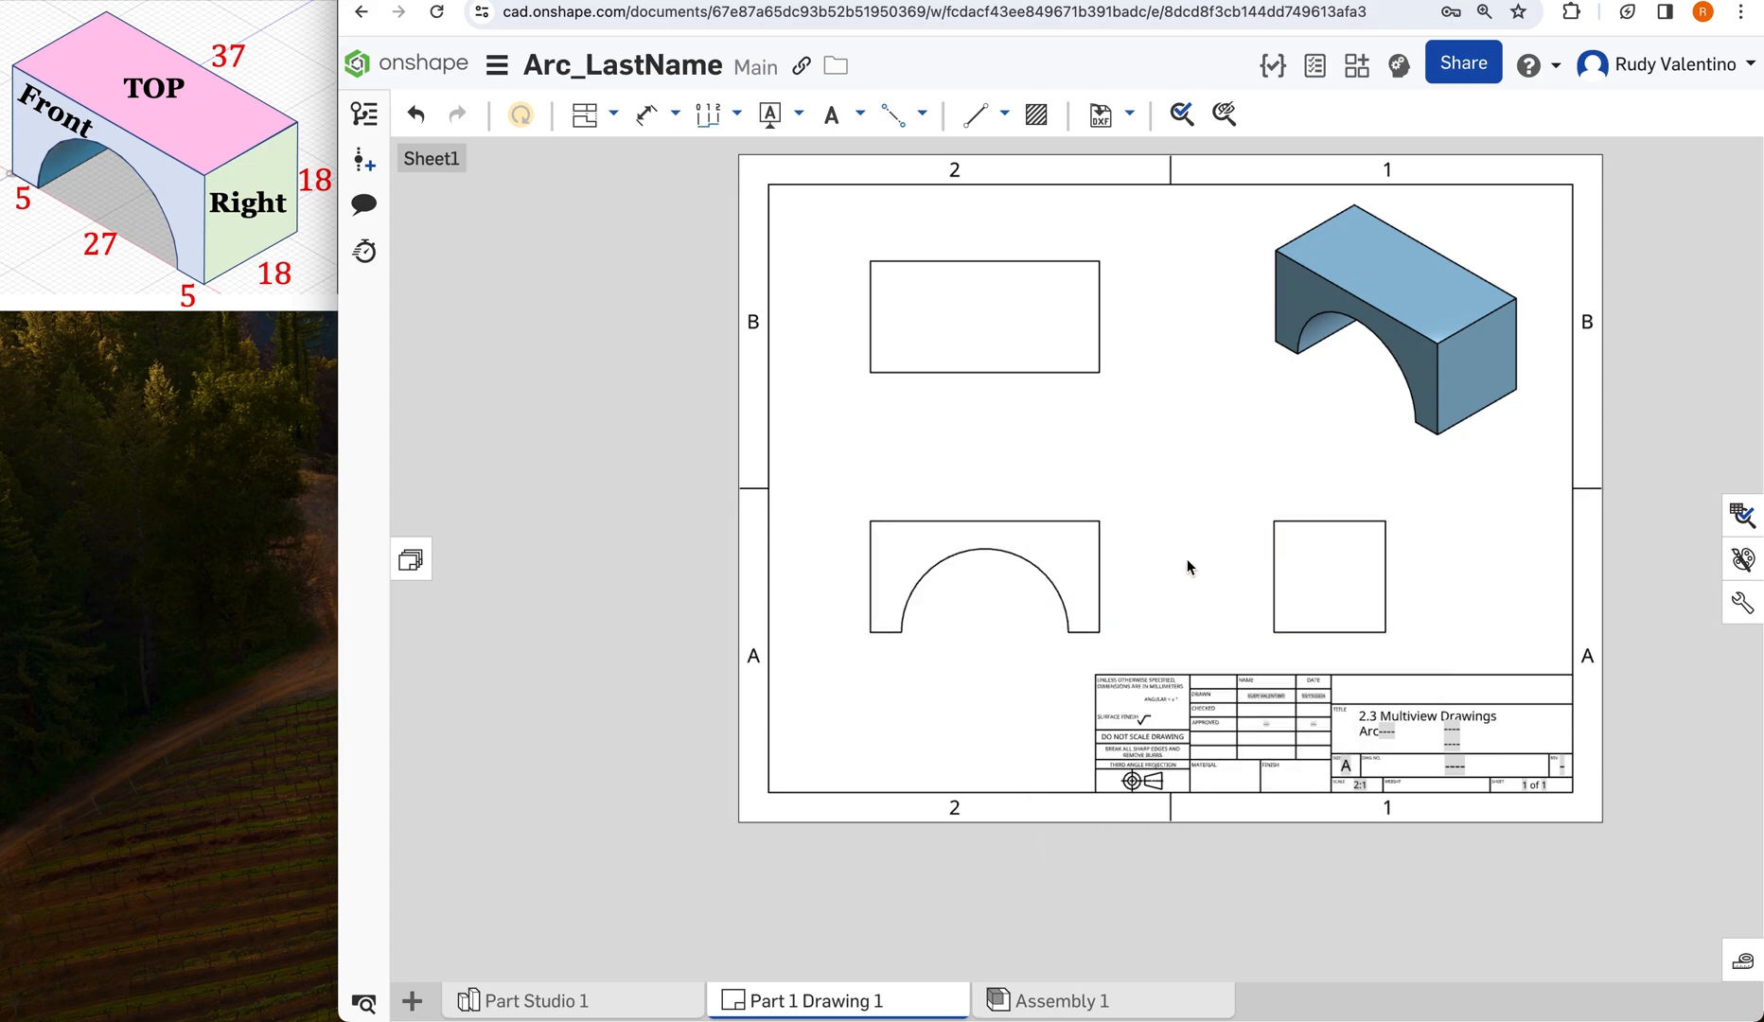
pyautogui.rightClick(1037, 358)
pyautogui.moveTo(1080, 352)
pyautogui.click(1334, 330)
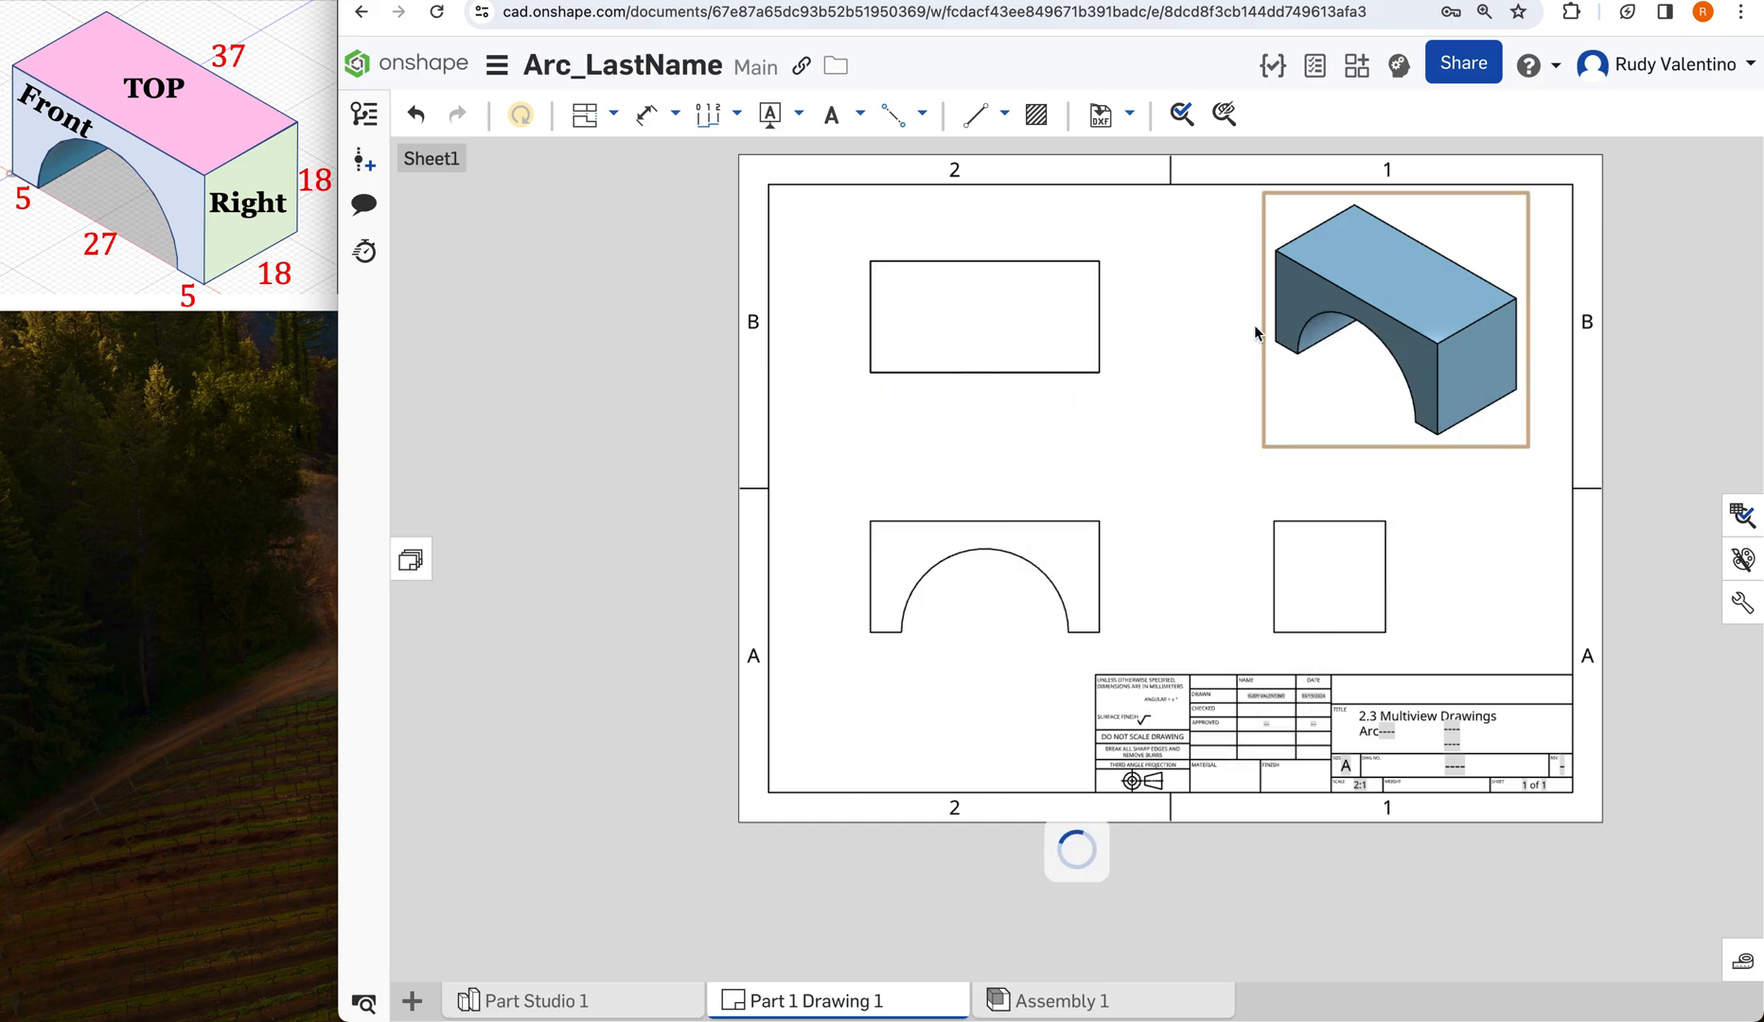
pyautogui.rightClick(1308, 570)
pyautogui.moveTo(1339, 541)
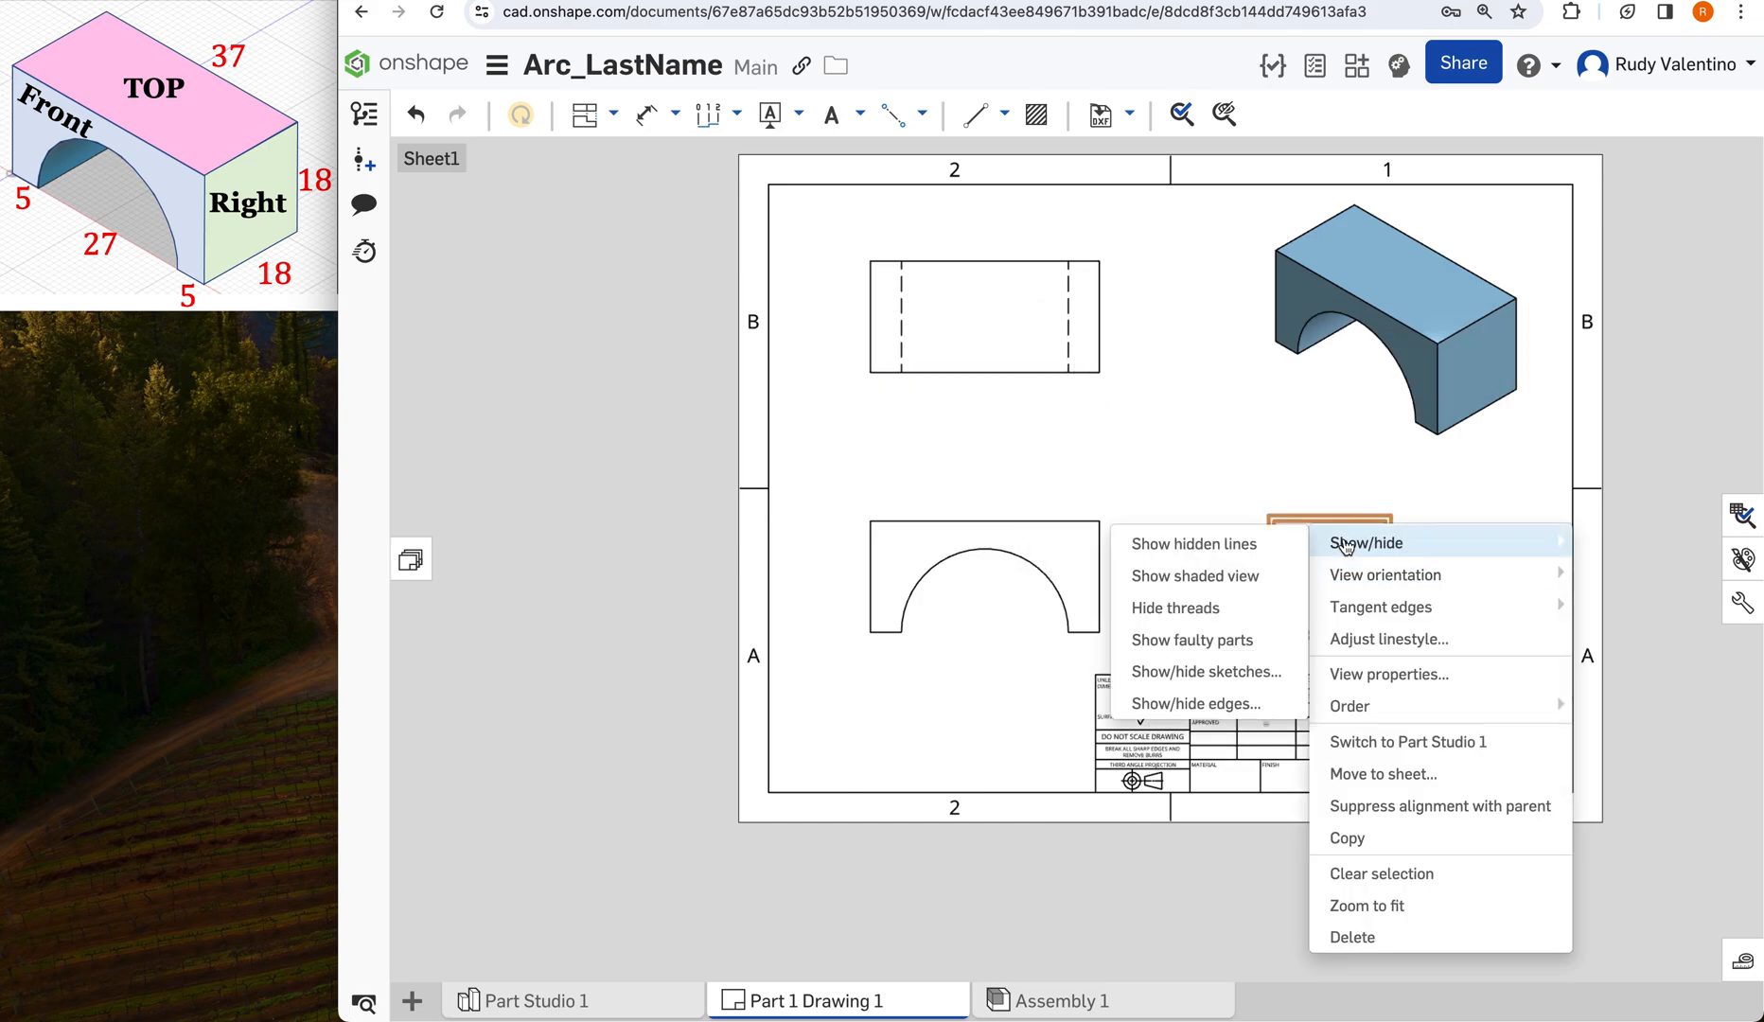
pyautogui.click(1244, 548)
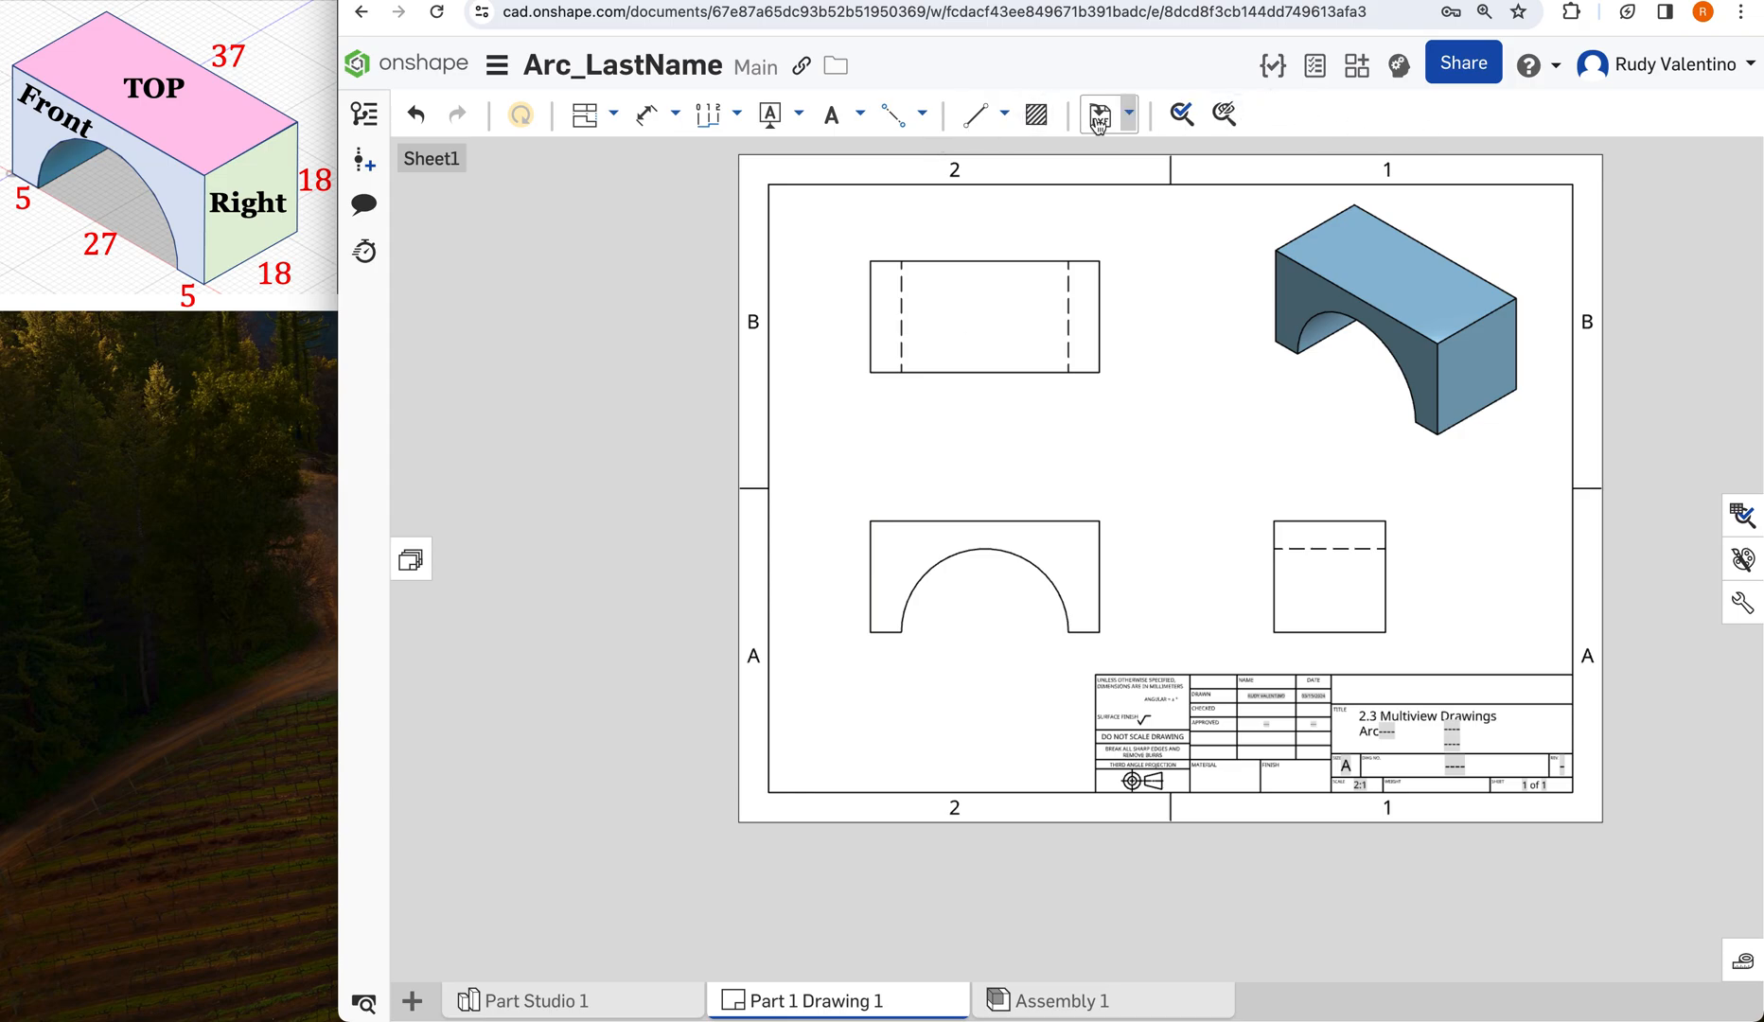
# Add an edge-to-edge centerline between the two hidden lines in the top view.
pyautogui.click(921, 115)
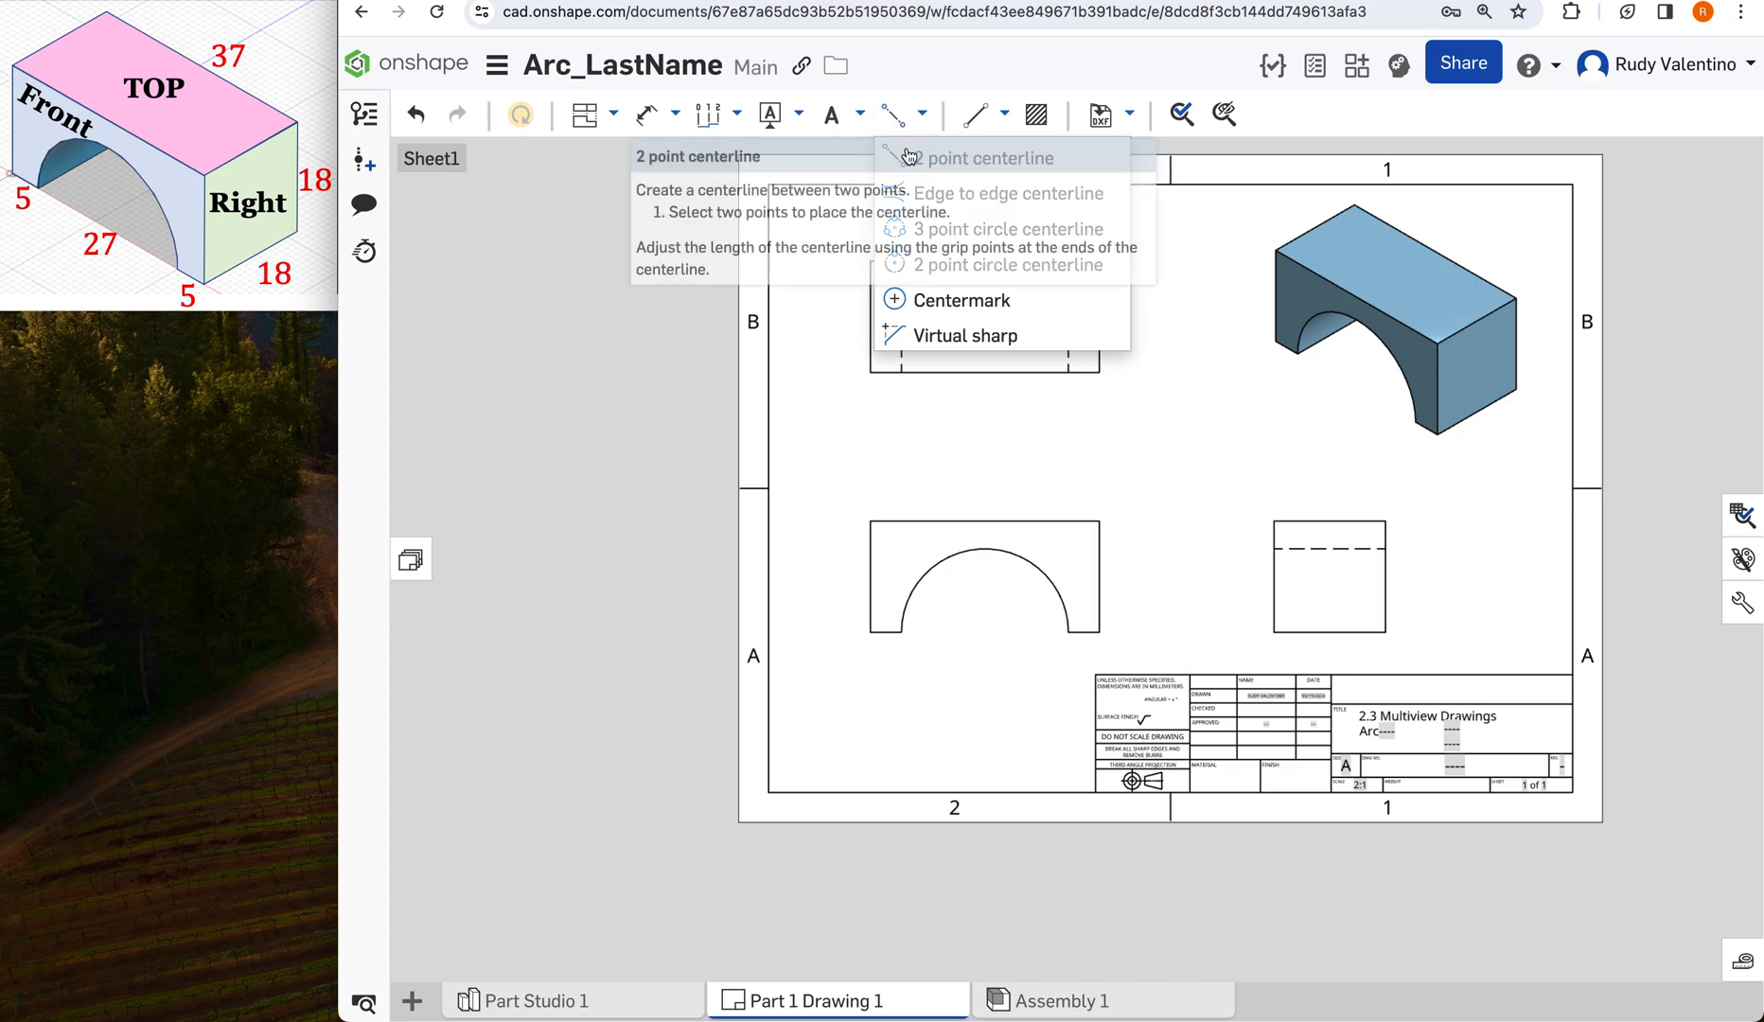
pyautogui.click(954, 197)
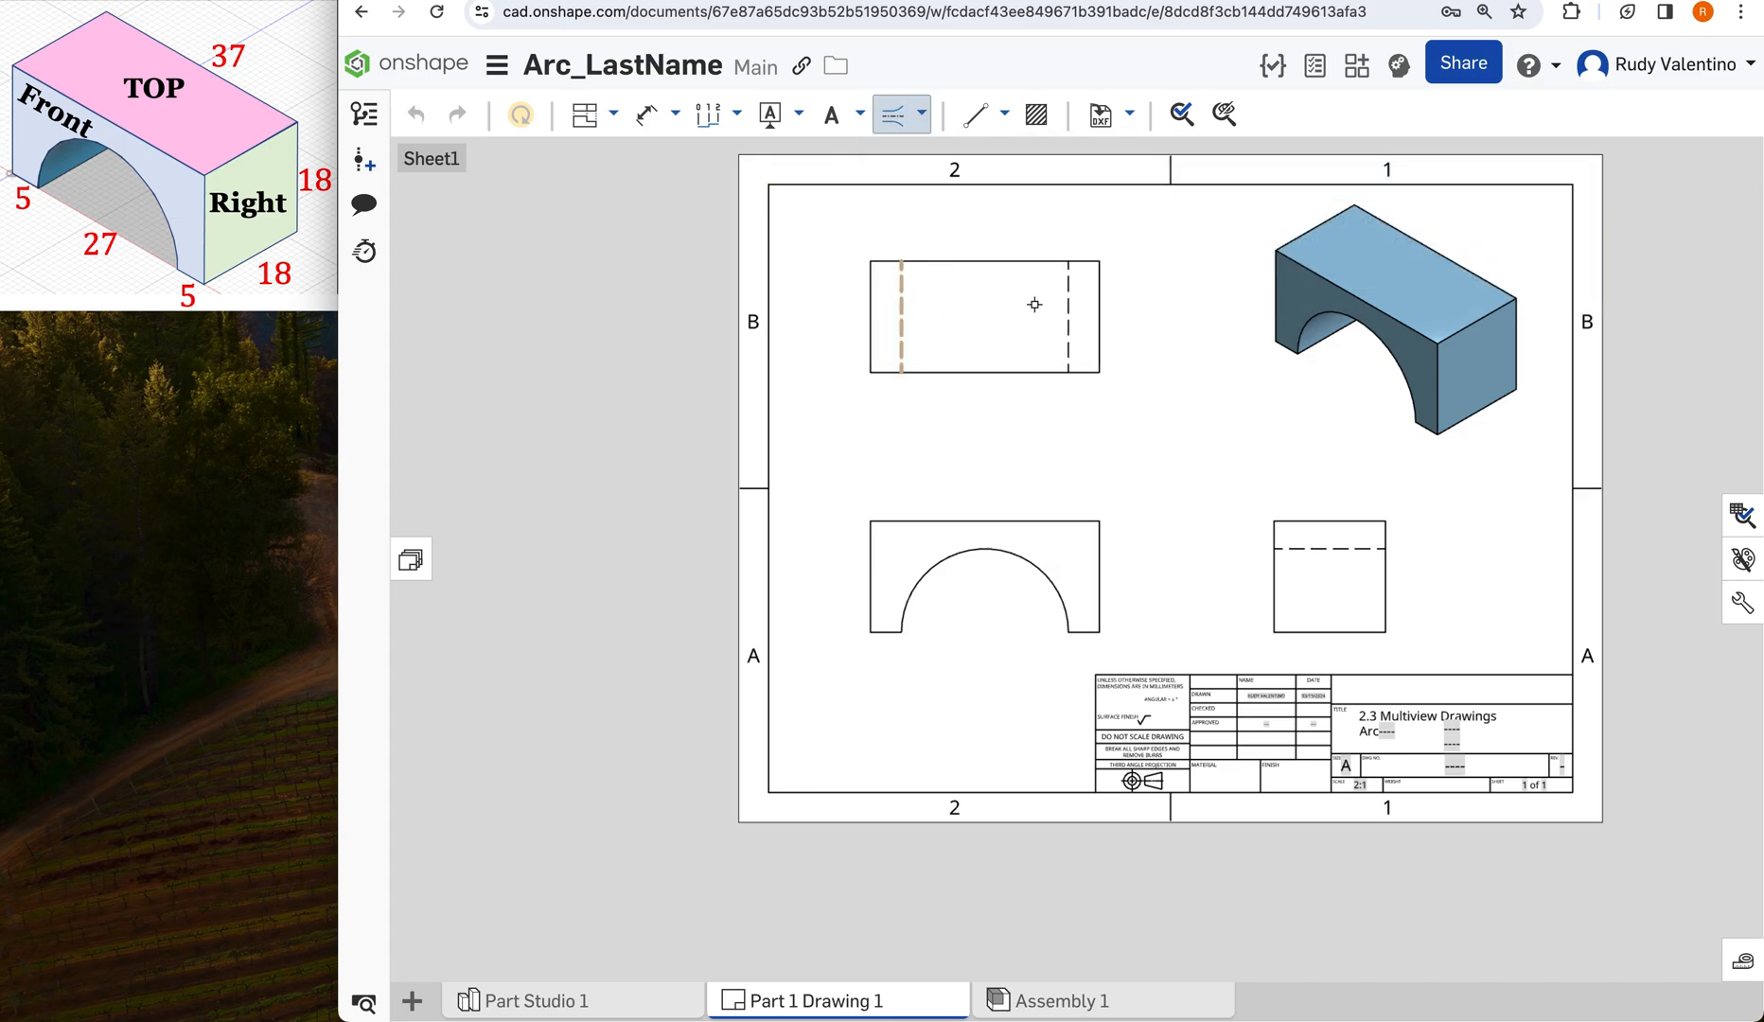
pyautogui.click(1067, 311)
pyautogui.click(903, 306)
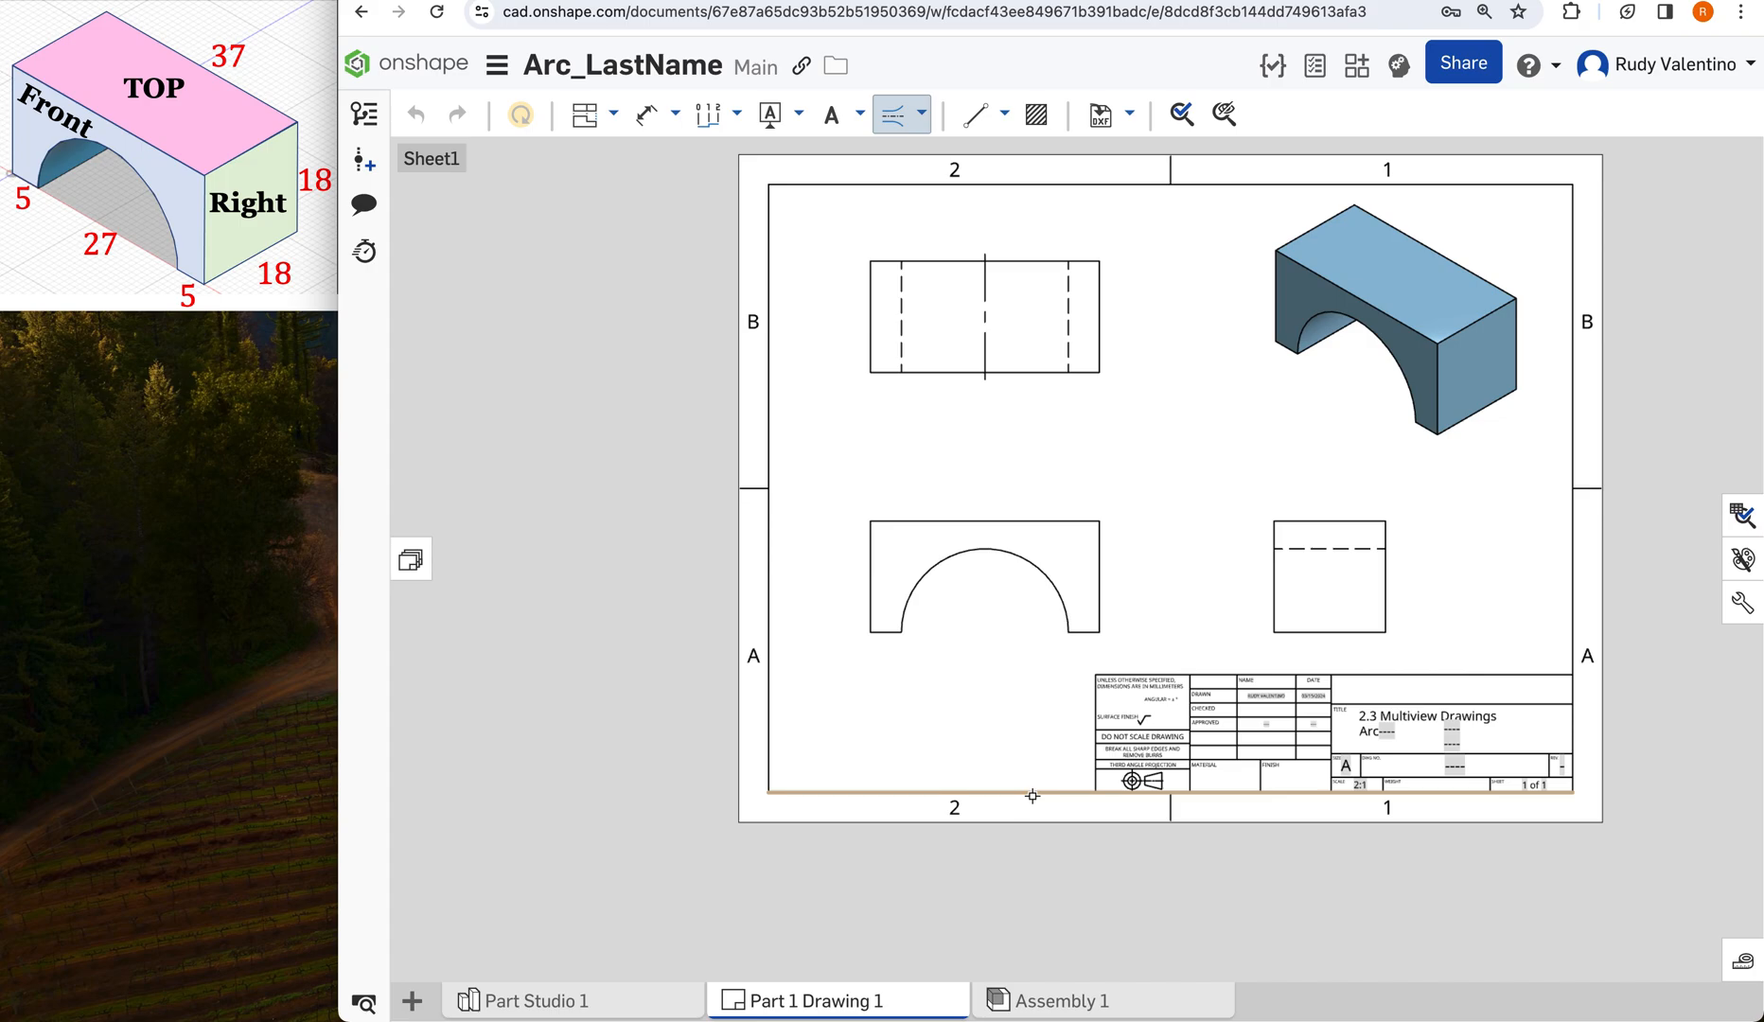
# Dimension the overall height and width on the front view and the depth on the top view.
pyautogui.click(649, 127)
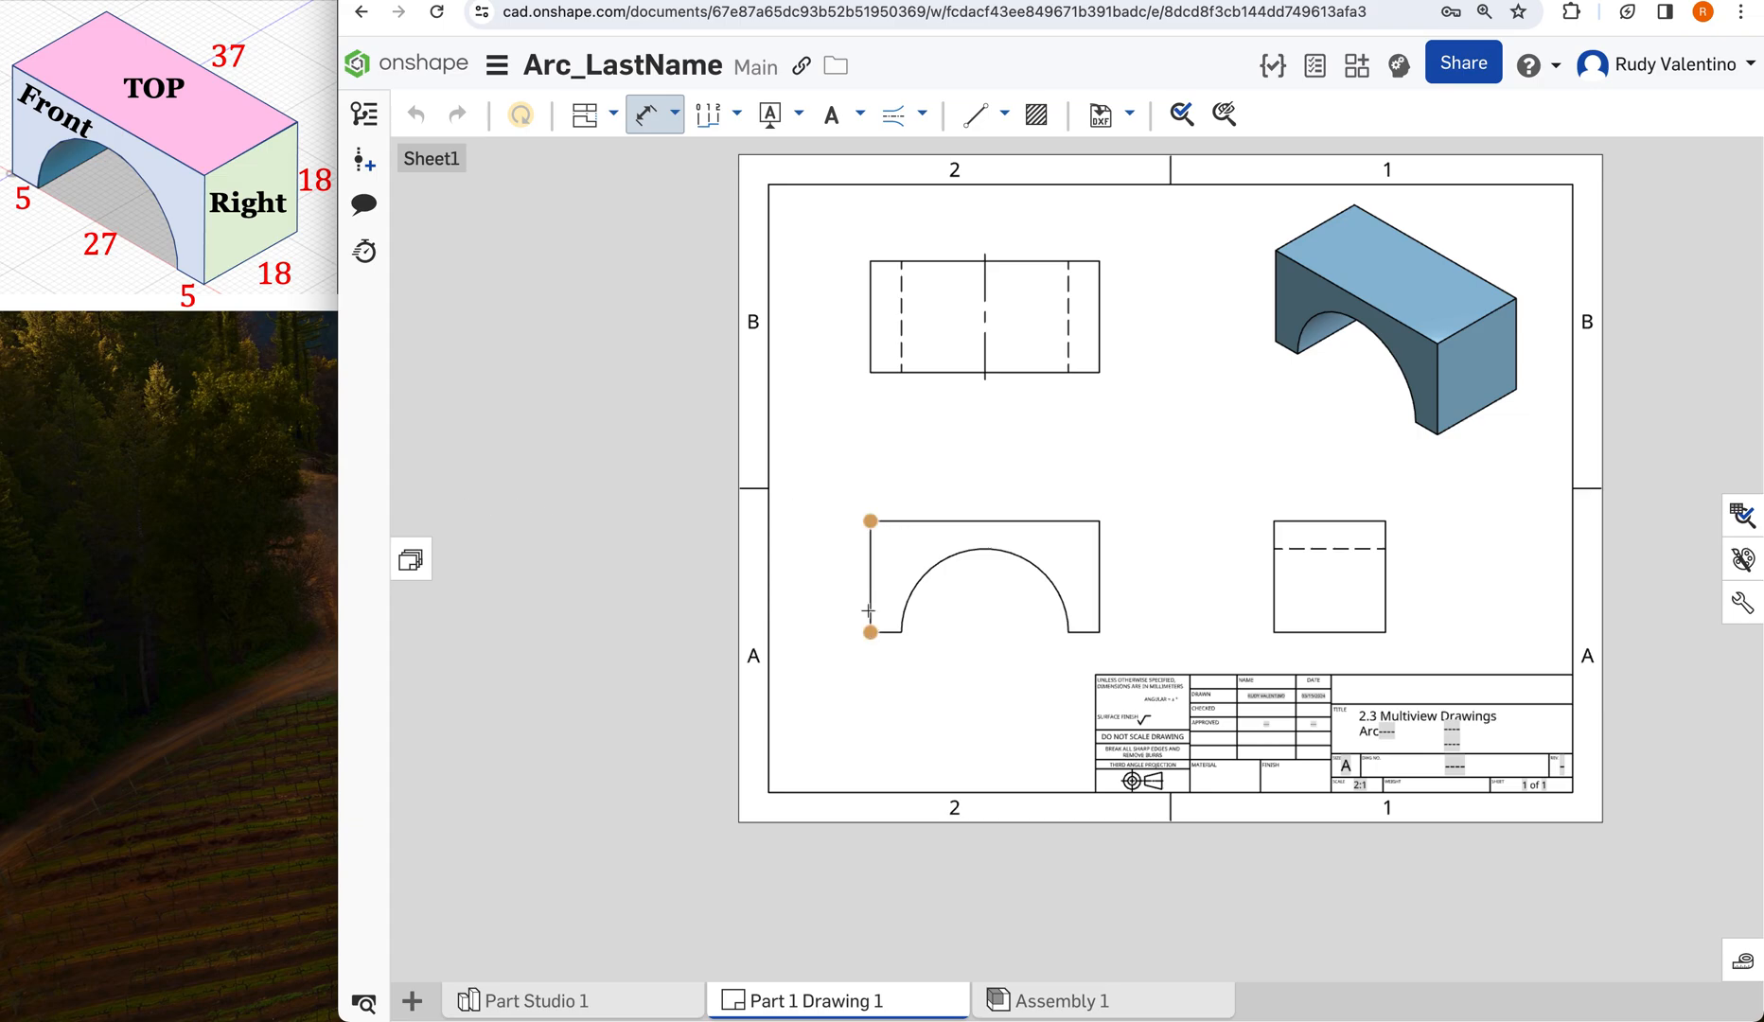
pyautogui.click(842, 576)
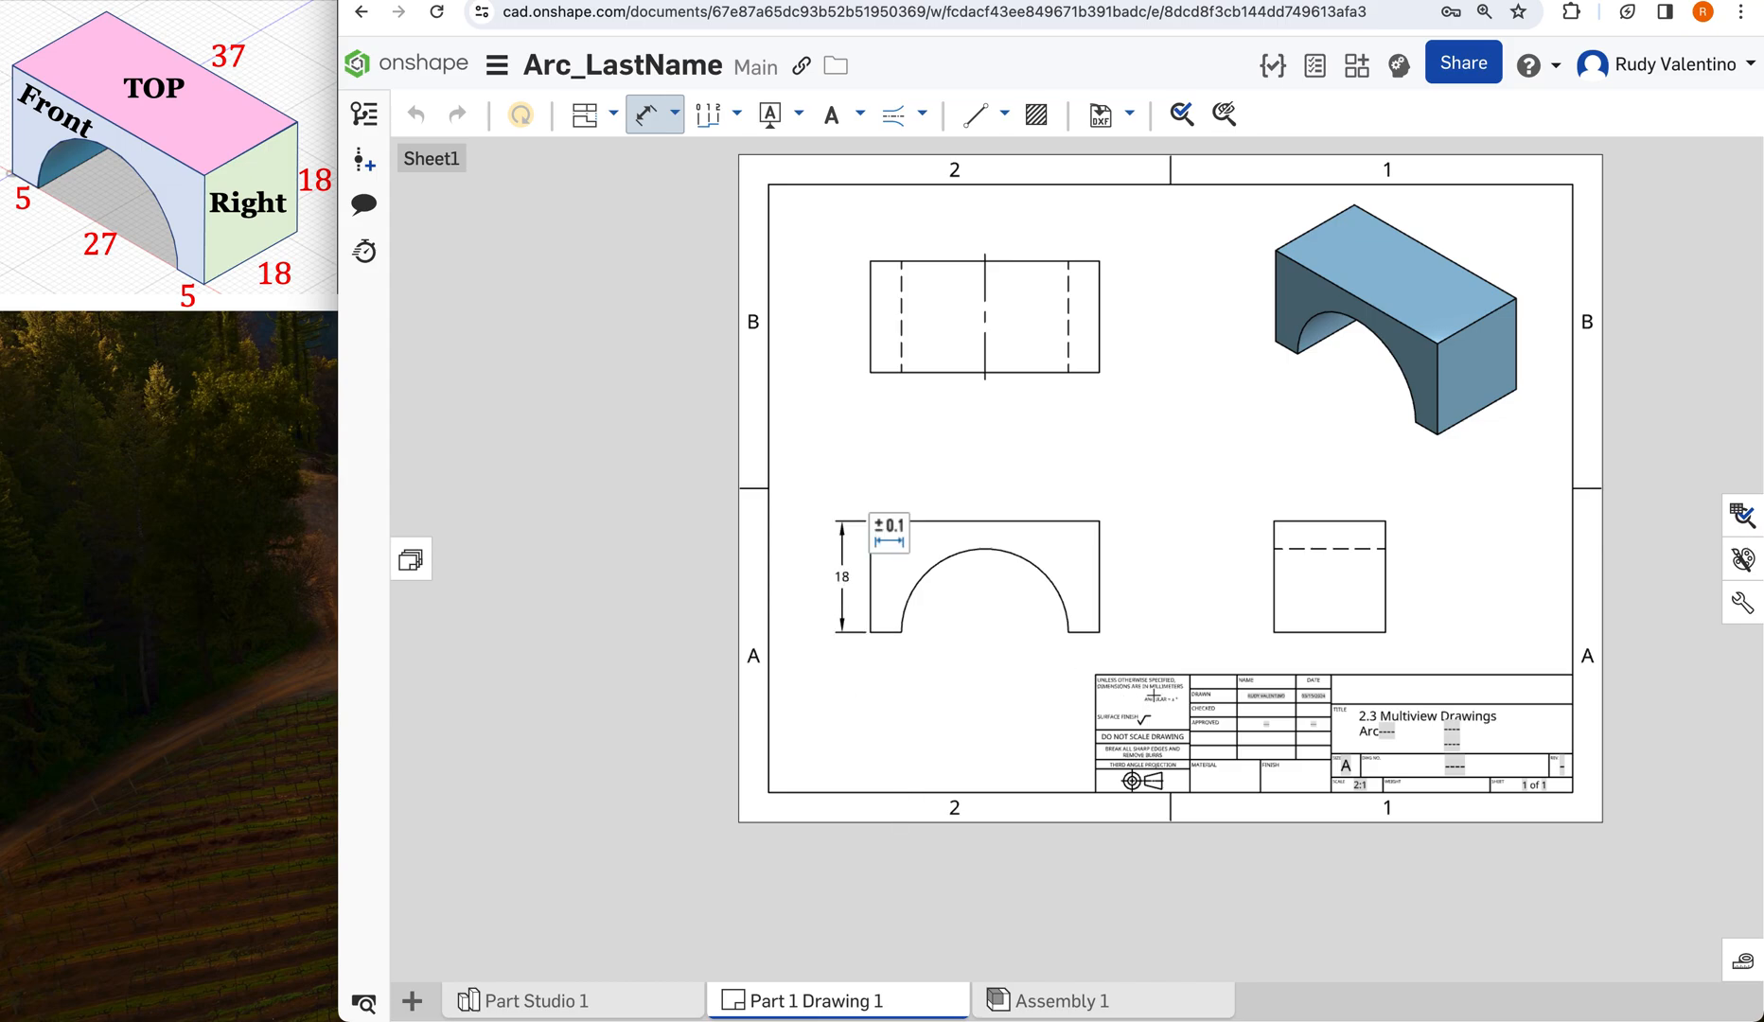
pyautogui.click(1098, 520)
pyautogui.click(871, 520)
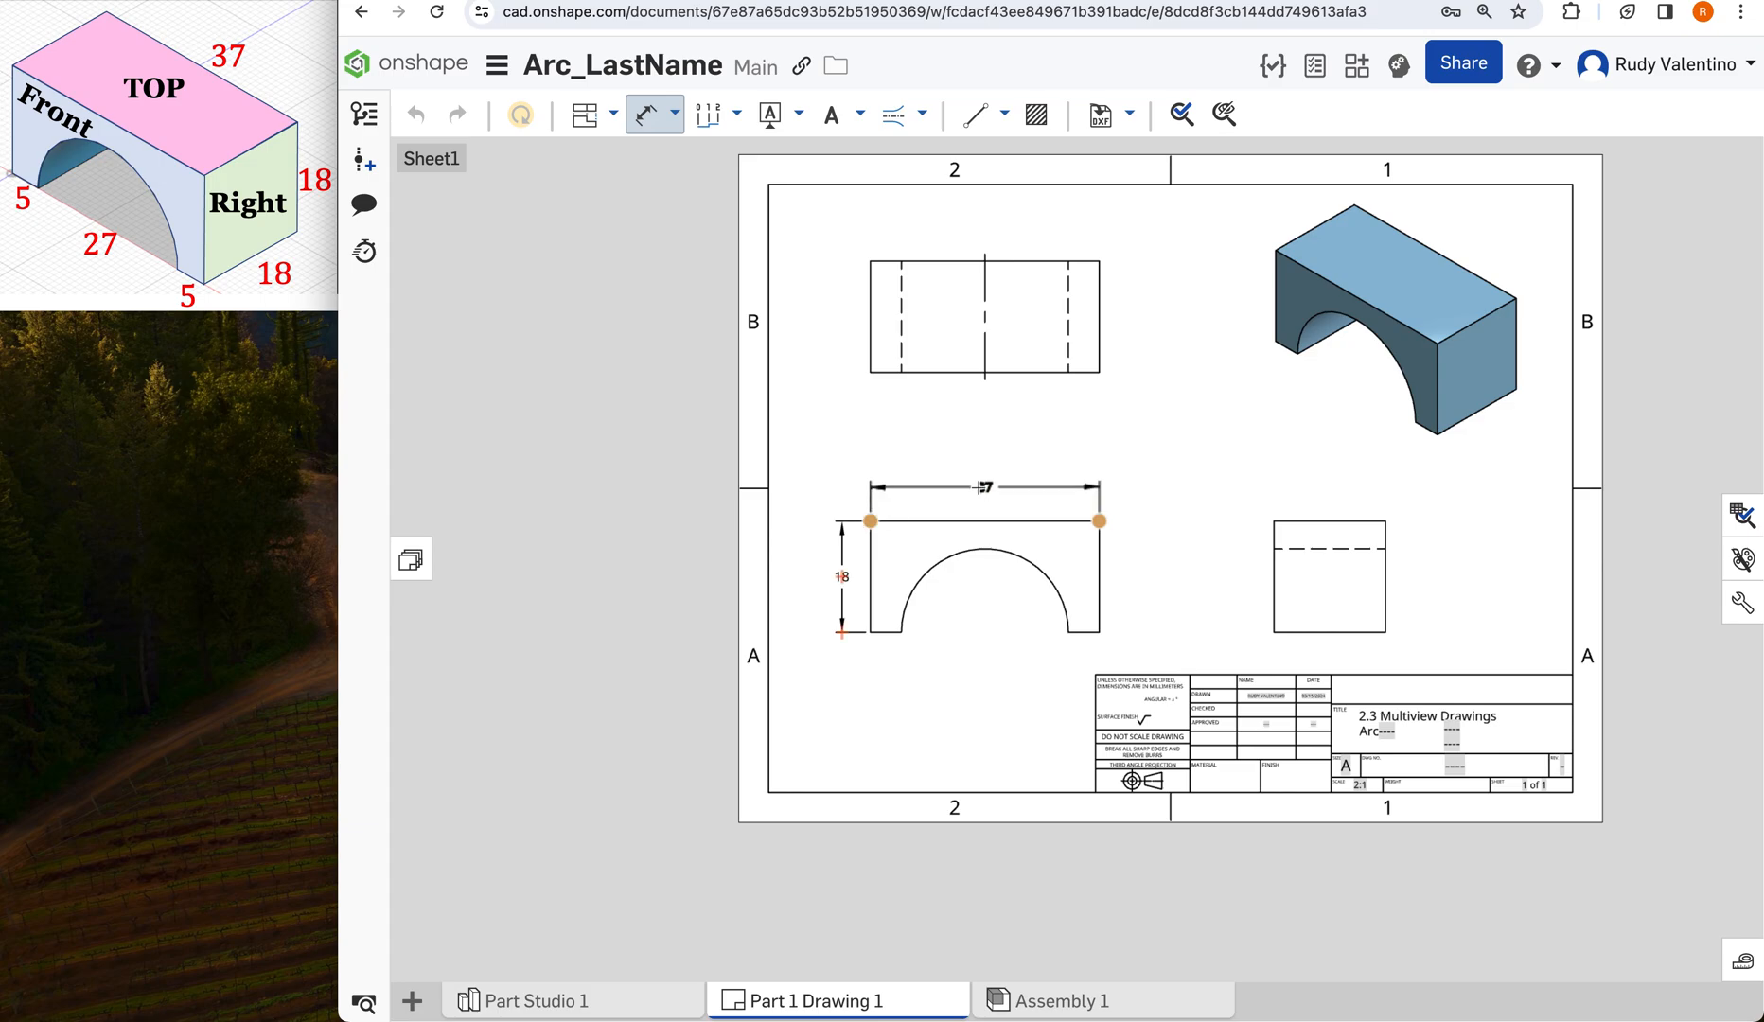
pyautogui.click(973, 485)
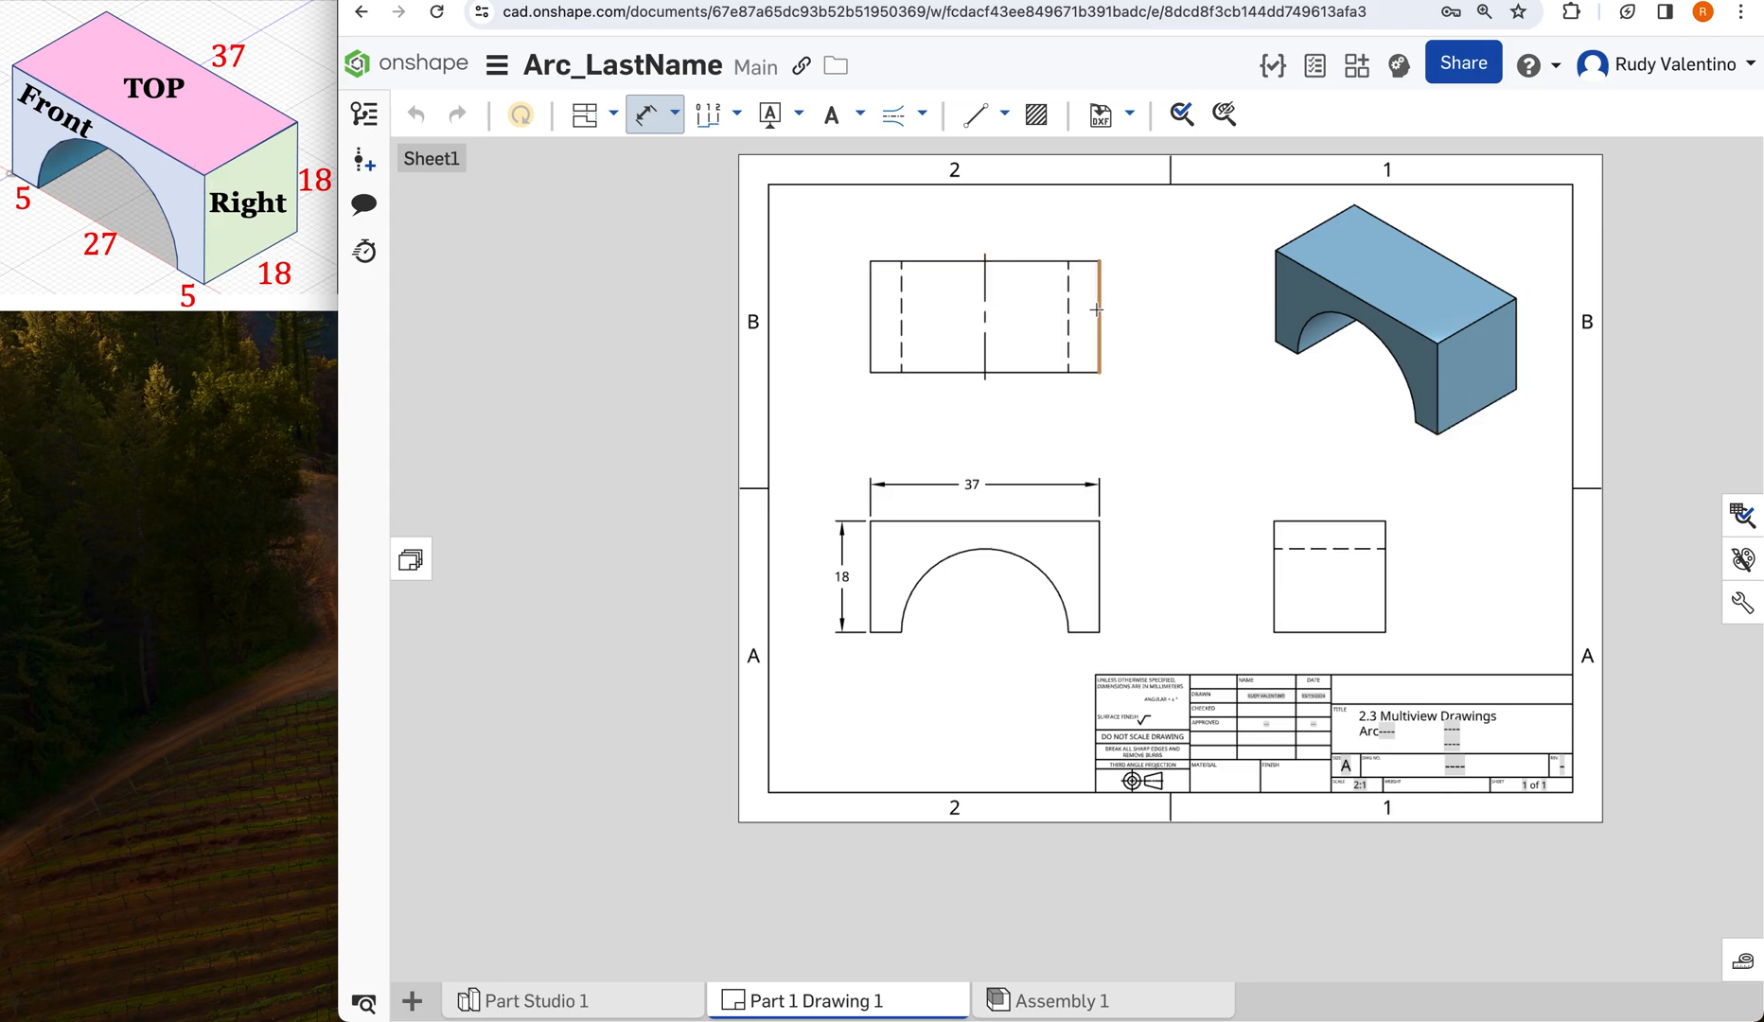
pyautogui.click(869, 318)
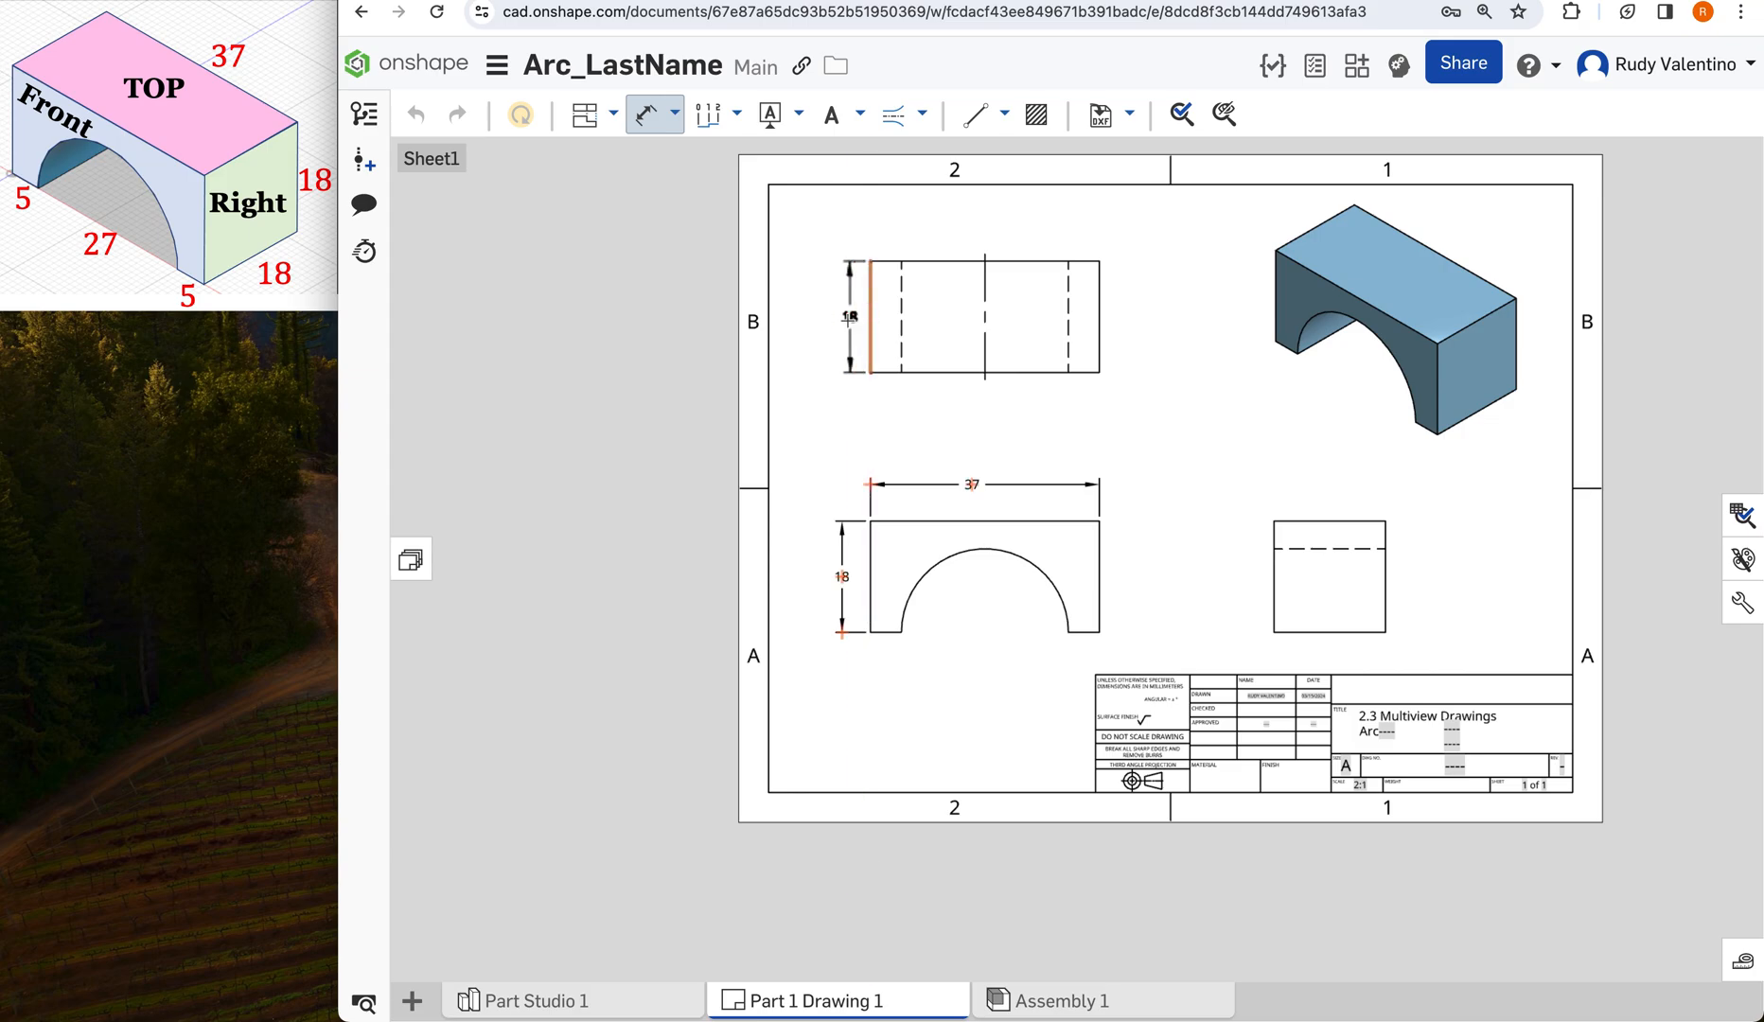
pyautogui.click(842, 318)
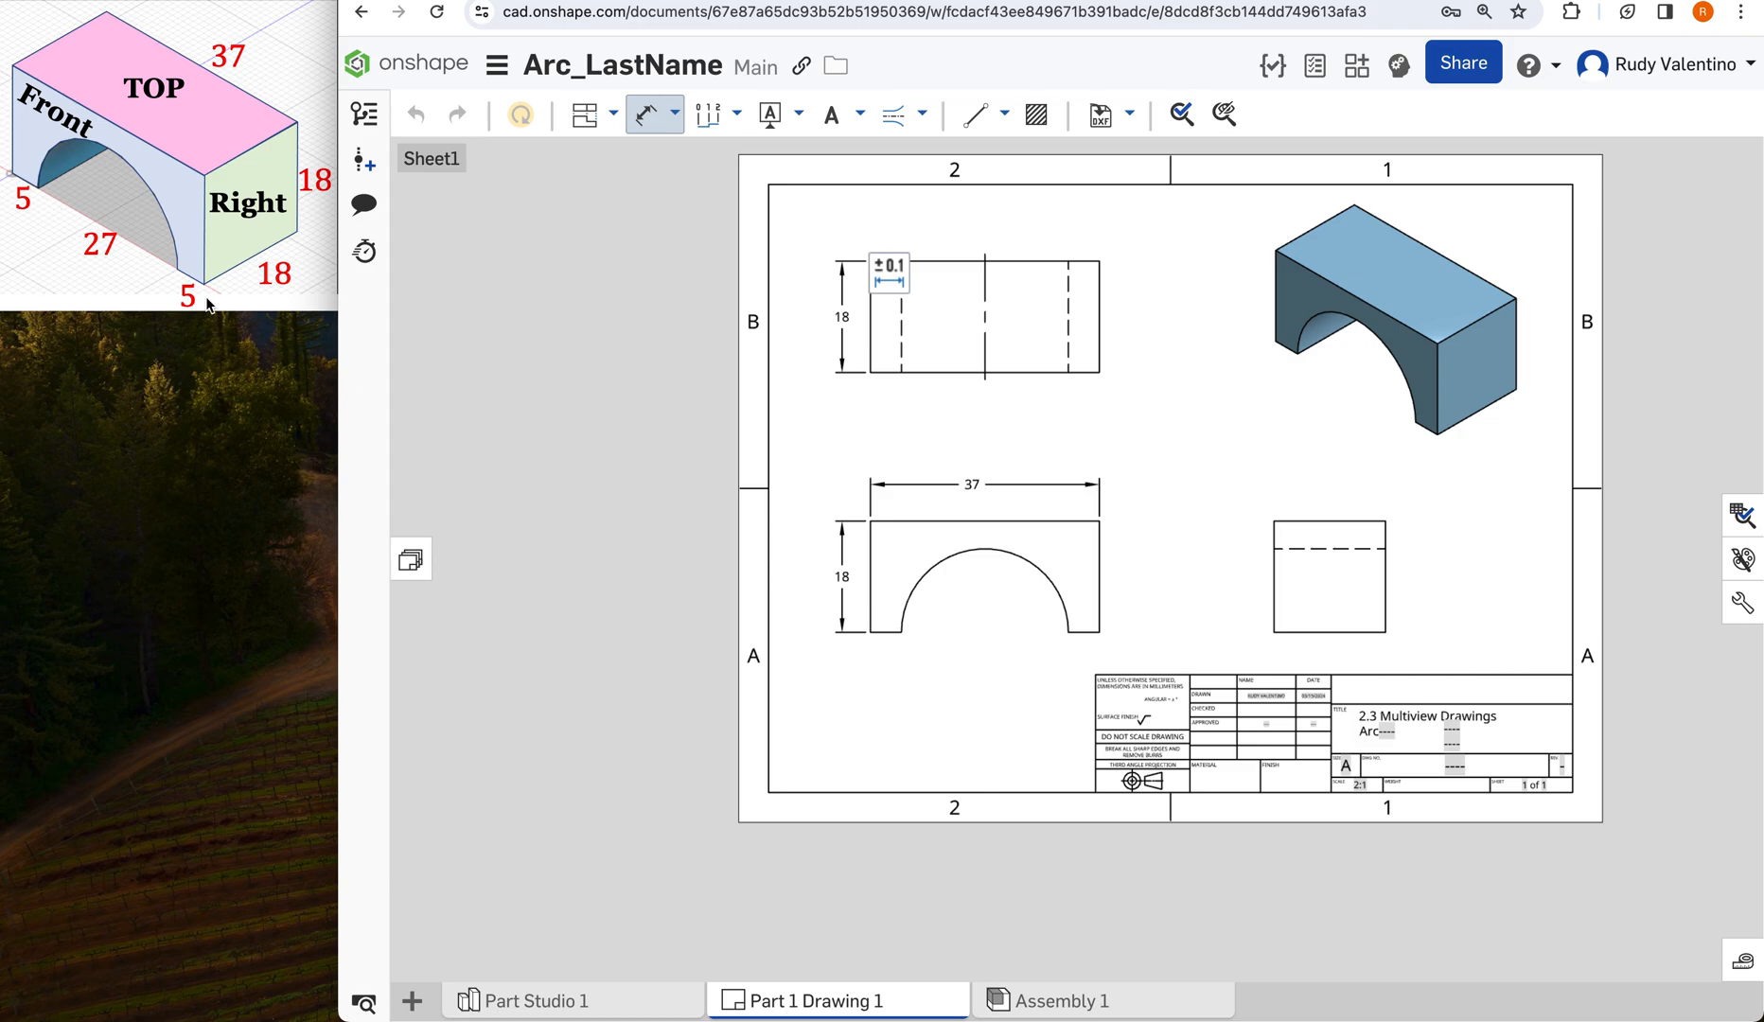
# Dimension the two feet and the arch opening between them in one row below the front view.
pyautogui.click(886, 632)
pyautogui.click(886, 647)
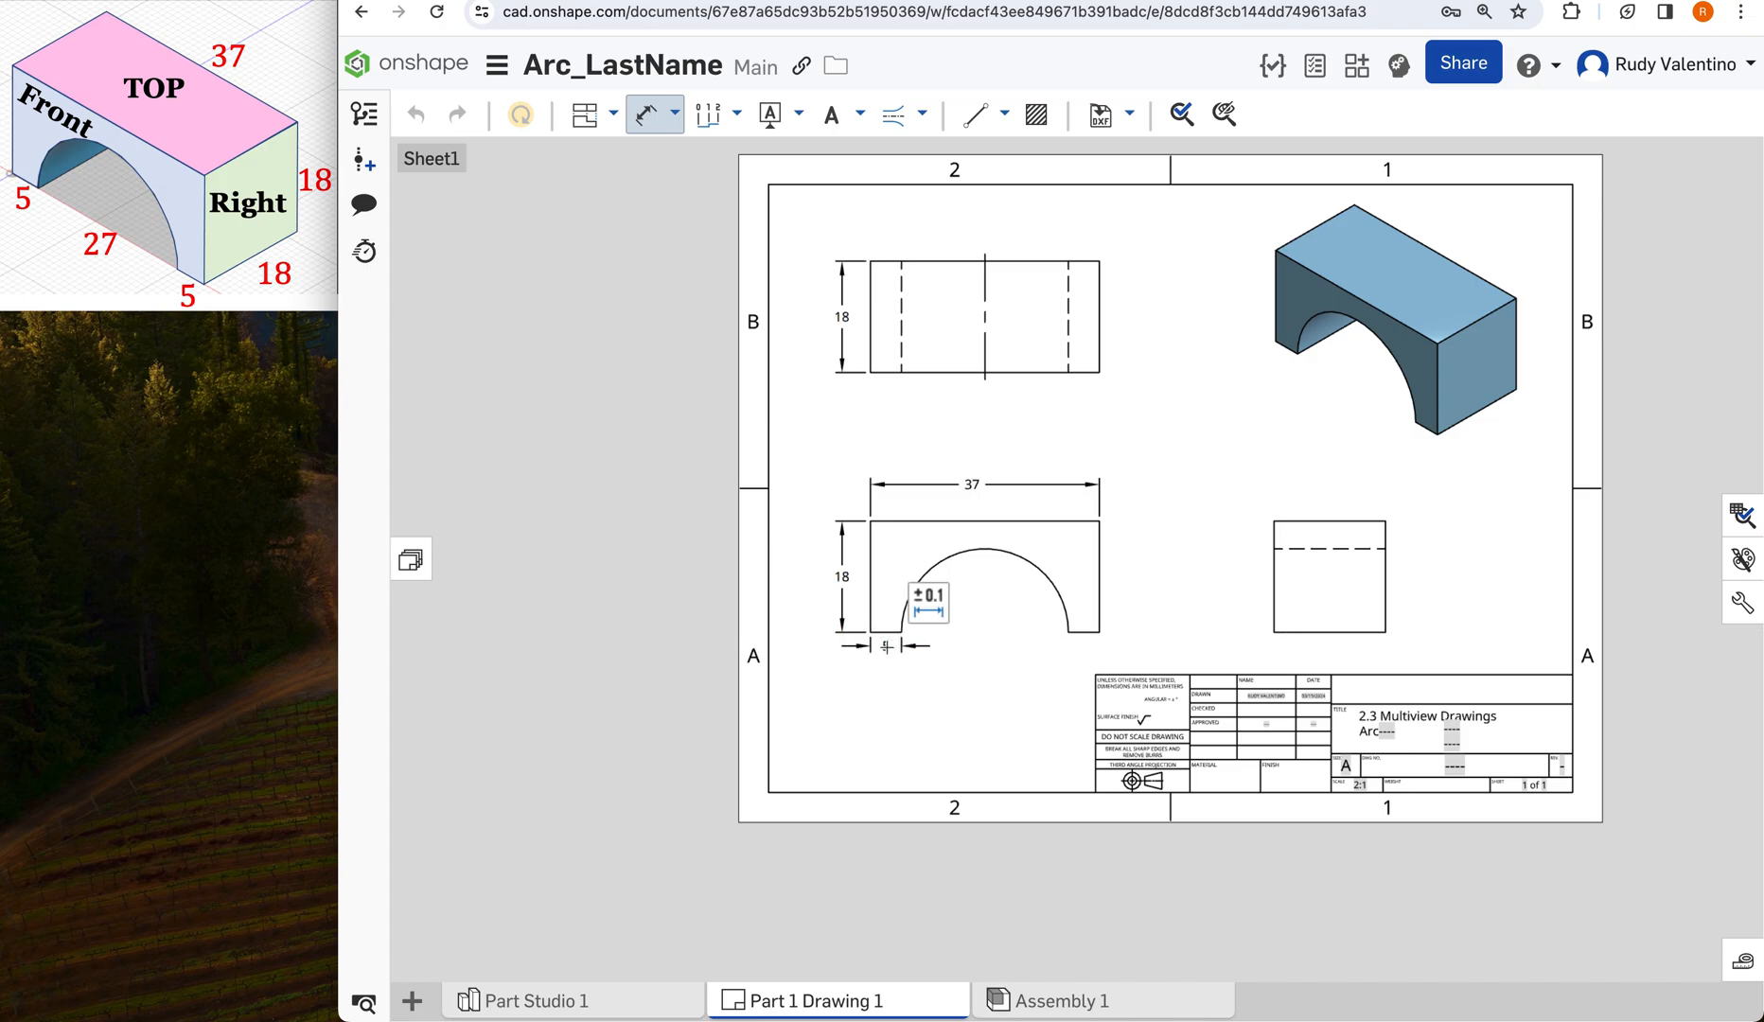
pyautogui.click(1084, 633)
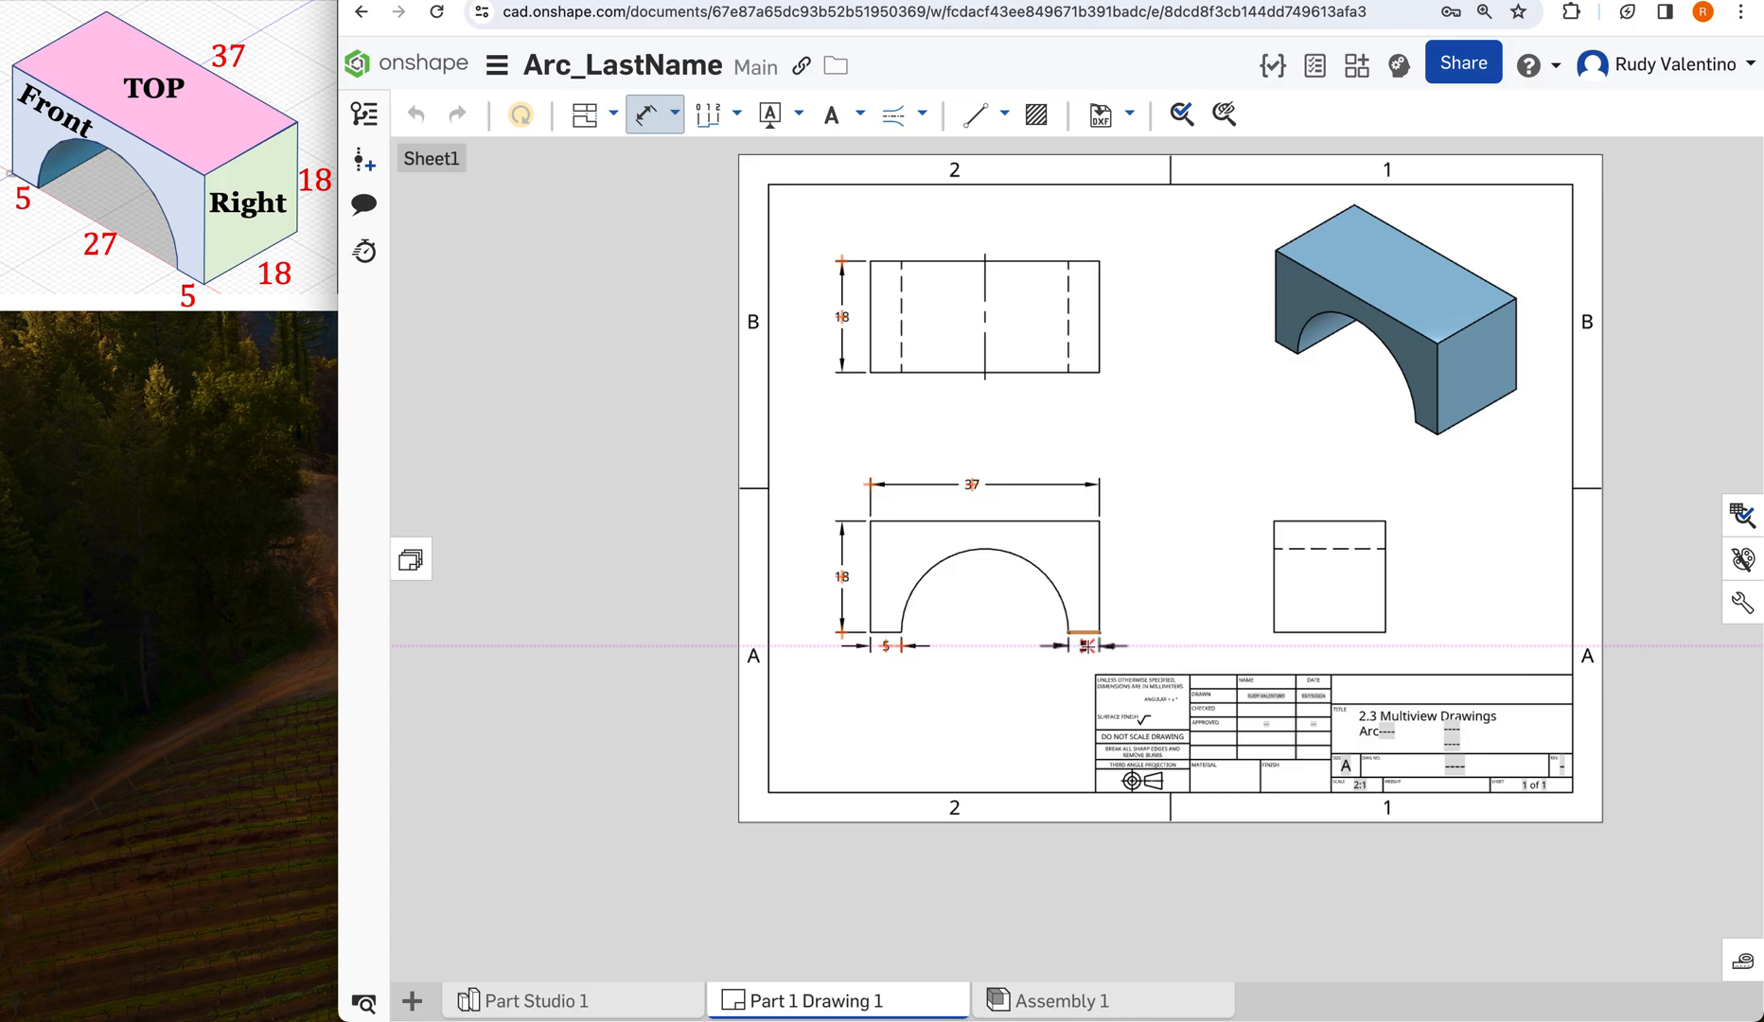
pyautogui.click(1086, 646)
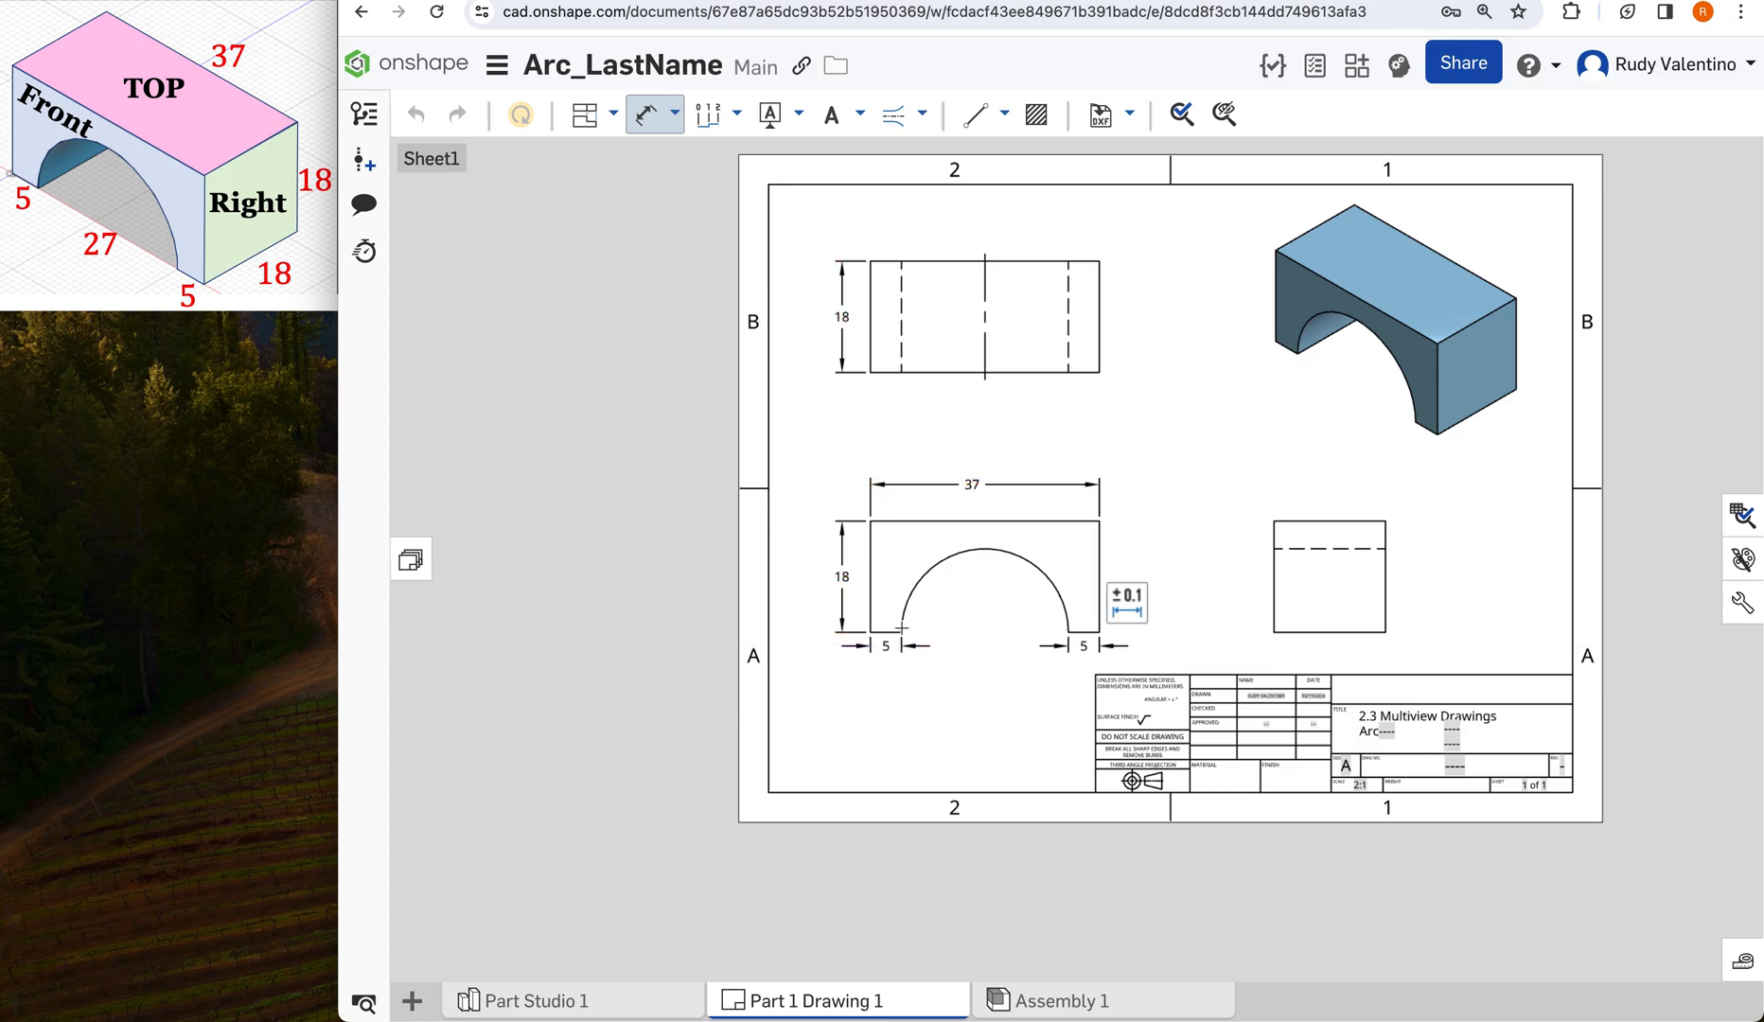
pyautogui.click(1068, 631)
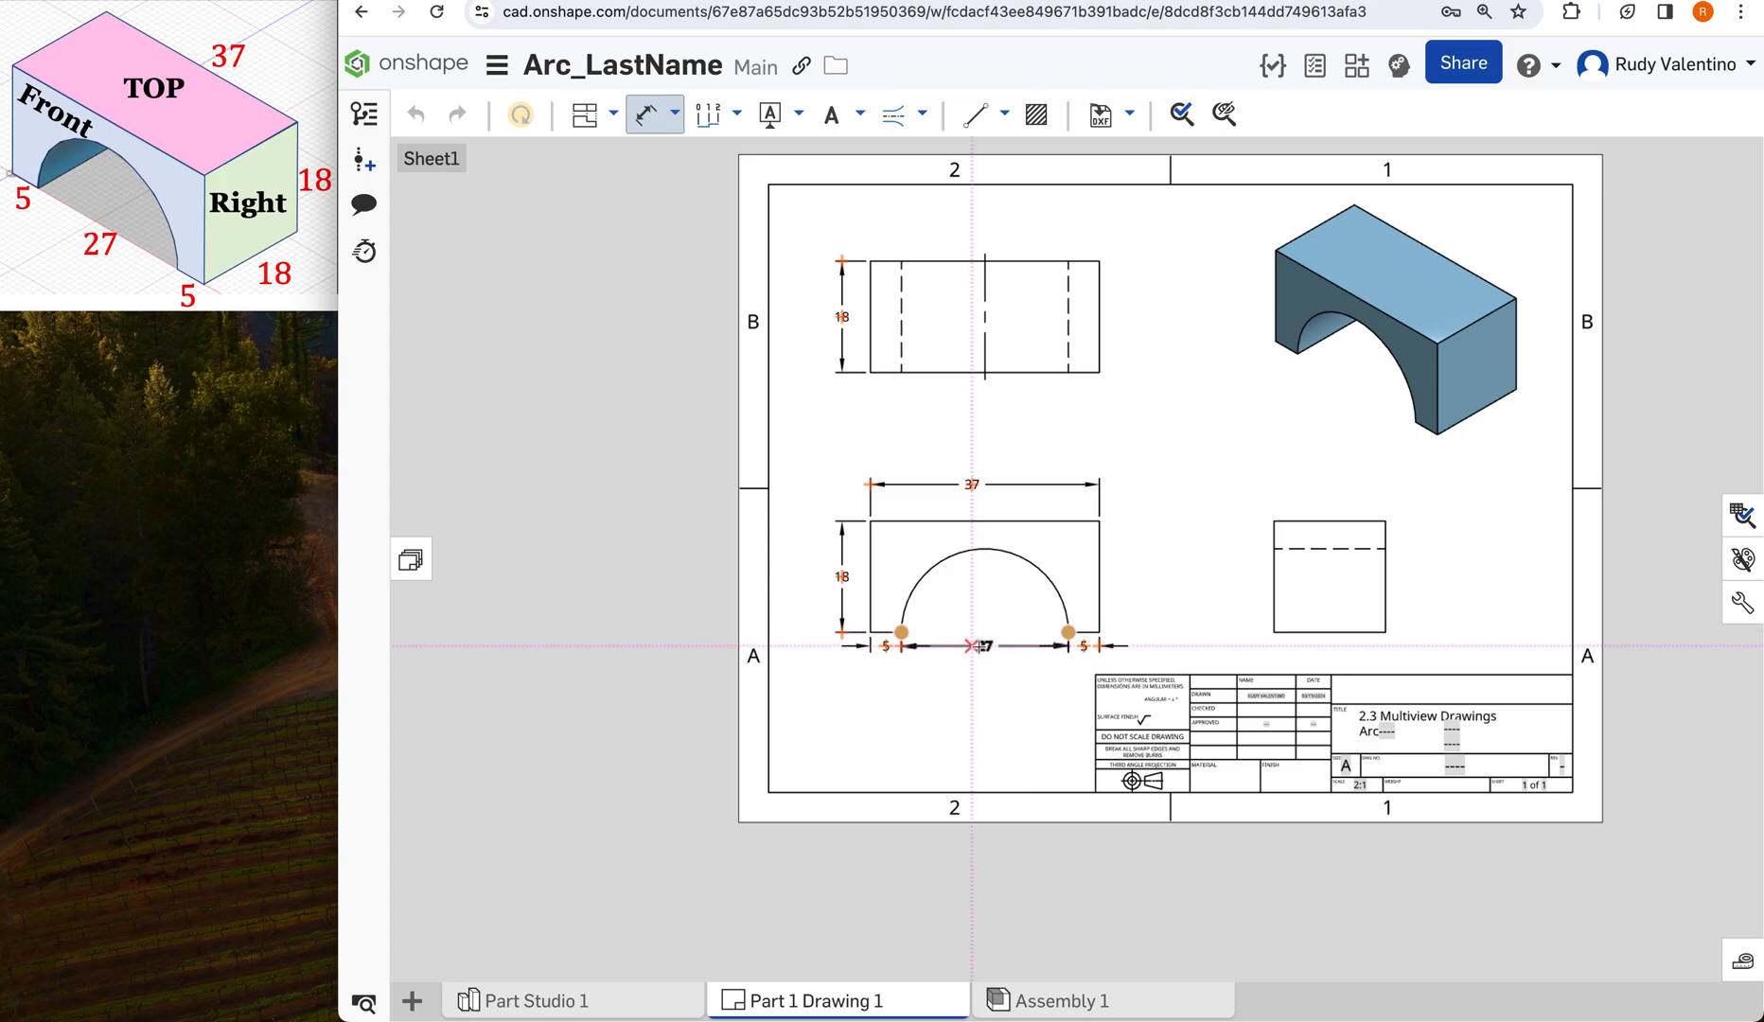
pyautogui.click(970, 645)
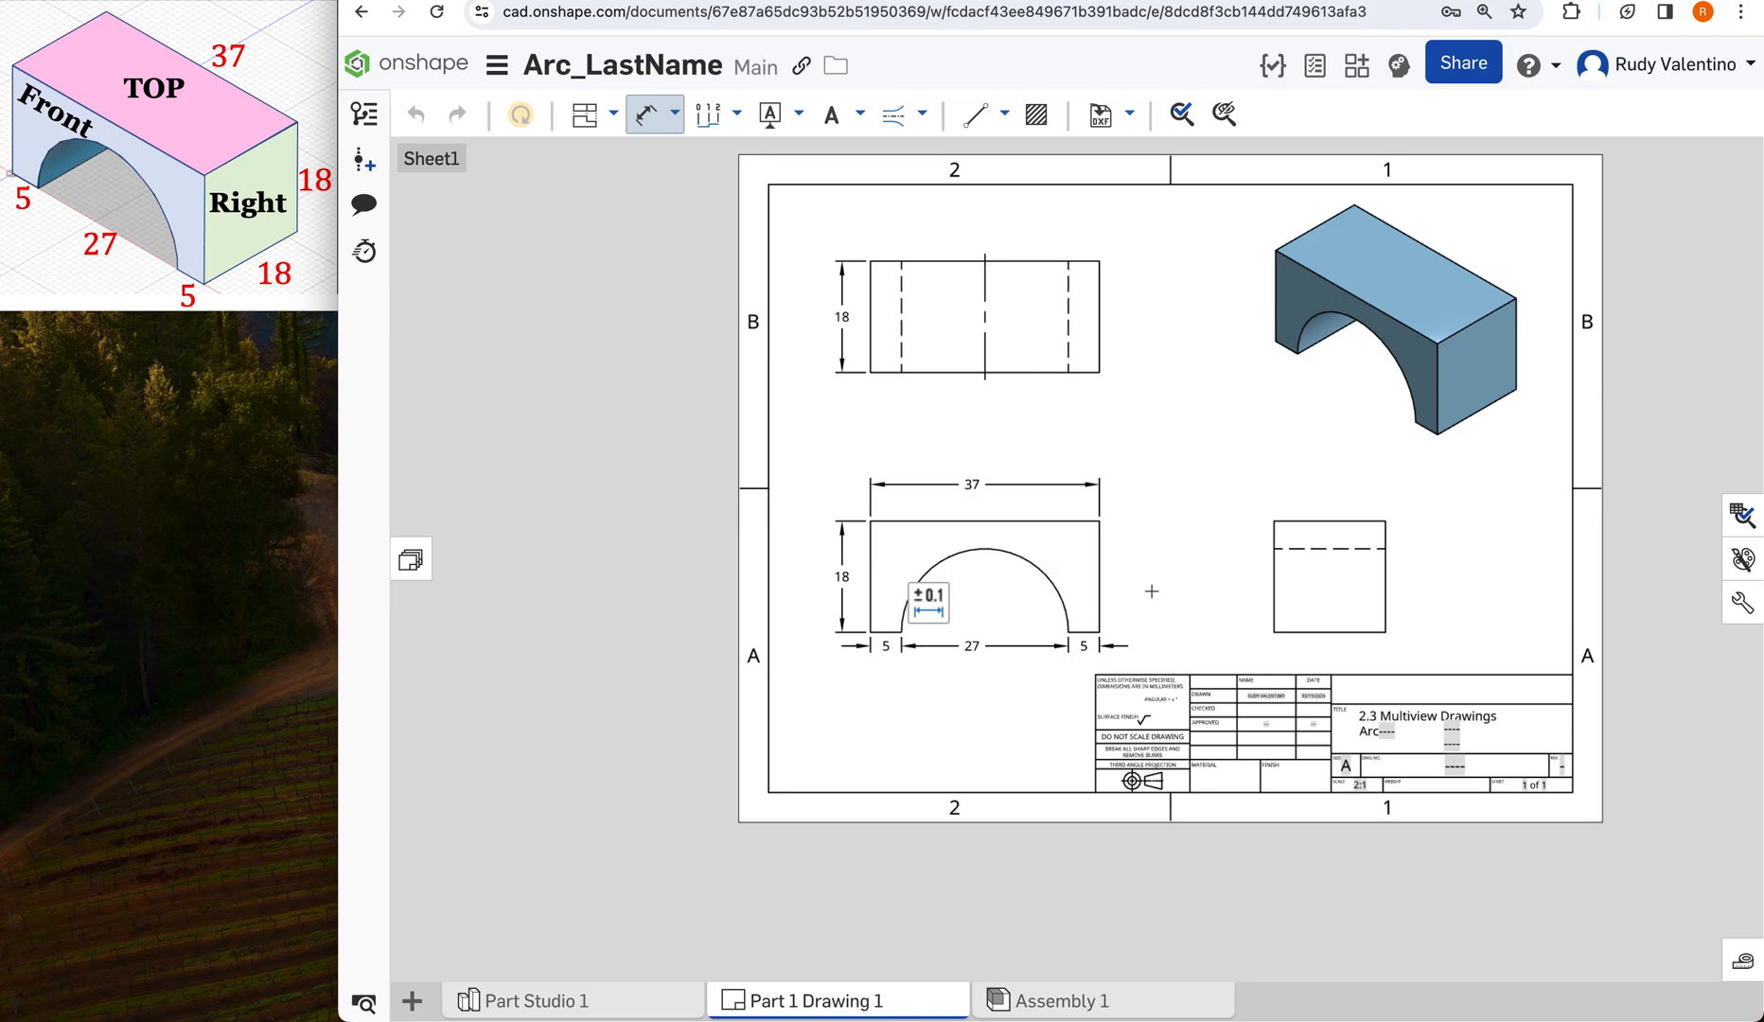
pyautogui.press('Escape')
# Center the 27 dimension's text between its arrows below the arch in the front view.
pyautogui.click(976, 651)
pyautogui.scroll(5, 979, 655)
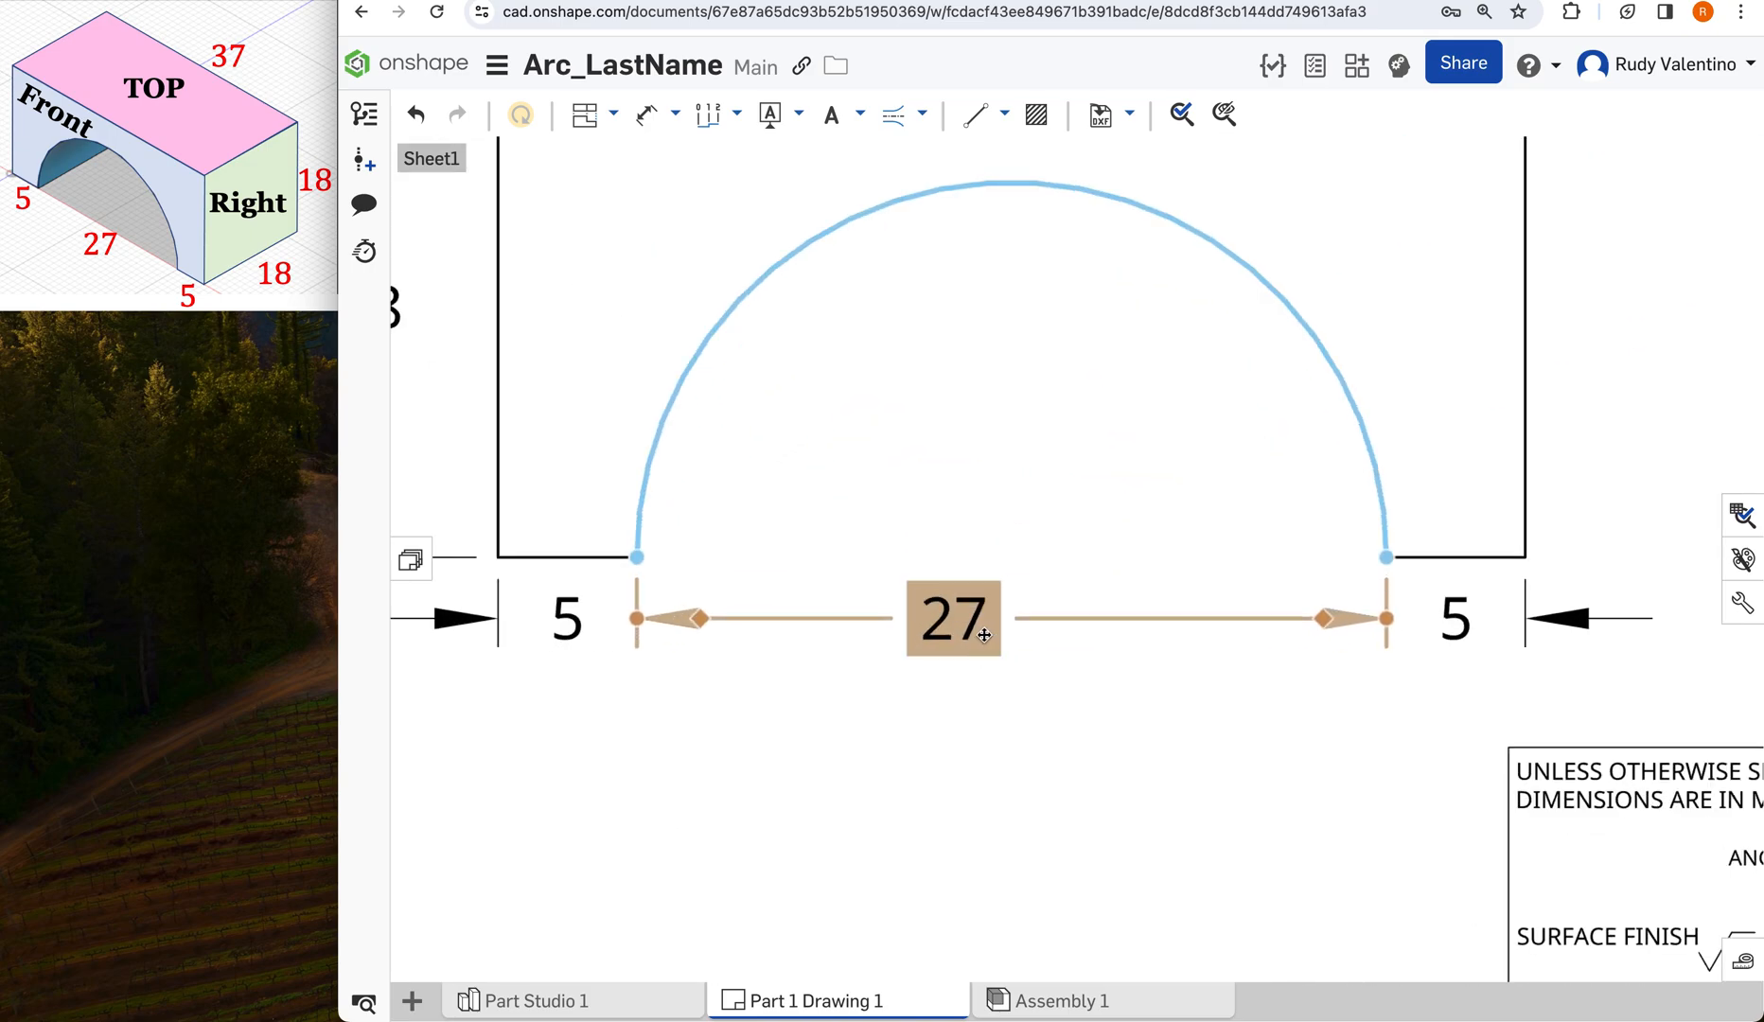
pyautogui.moveTo(954, 625); pyautogui.dragTo(997, 619)
pyautogui.scroll(10, 997, 618)
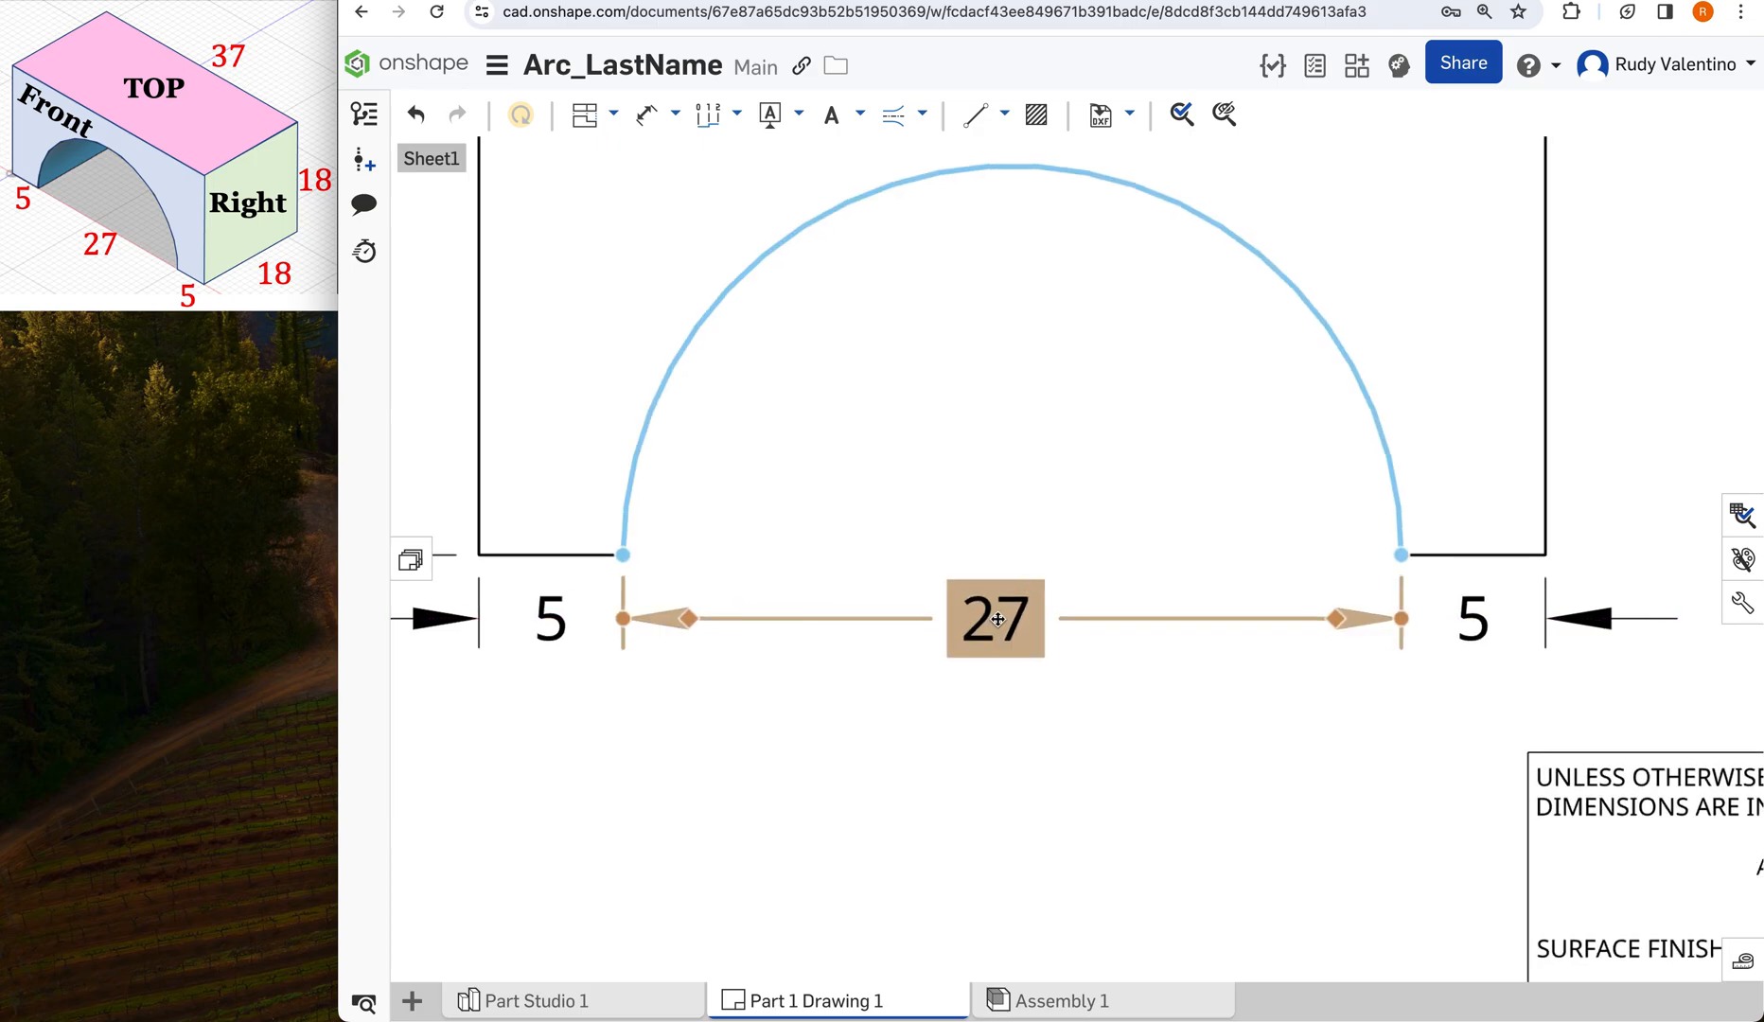
pyautogui.scroll(-10, 997, 619)
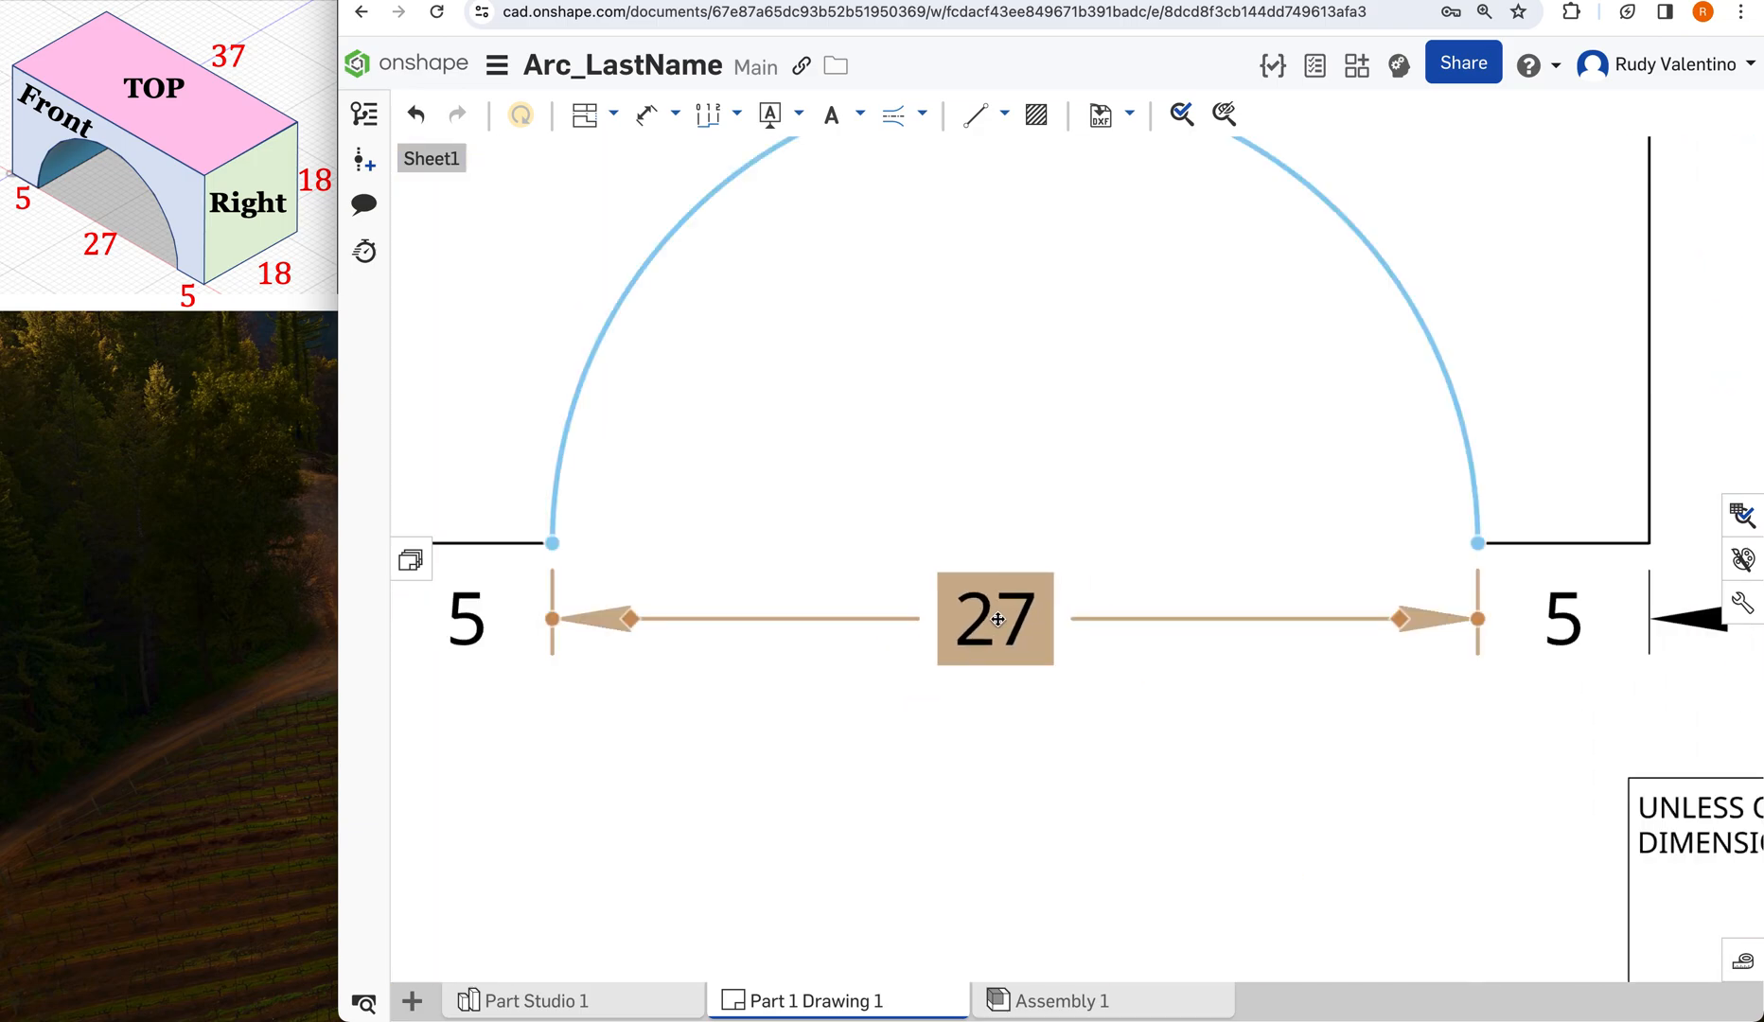
# Align the overall width dimension's text above the front view with the centered arch dimension text below.
pyautogui.scroll(-3, 997, 618)
pyautogui.click(974, 225)
pyautogui.moveTo(976, 230); pyautogui.dragTo(995, 255)
pyautogui.click(993, 255)
pyautogui.scroll(5, 991, 256)
pyautogui.scroll(-4, 990, 255)
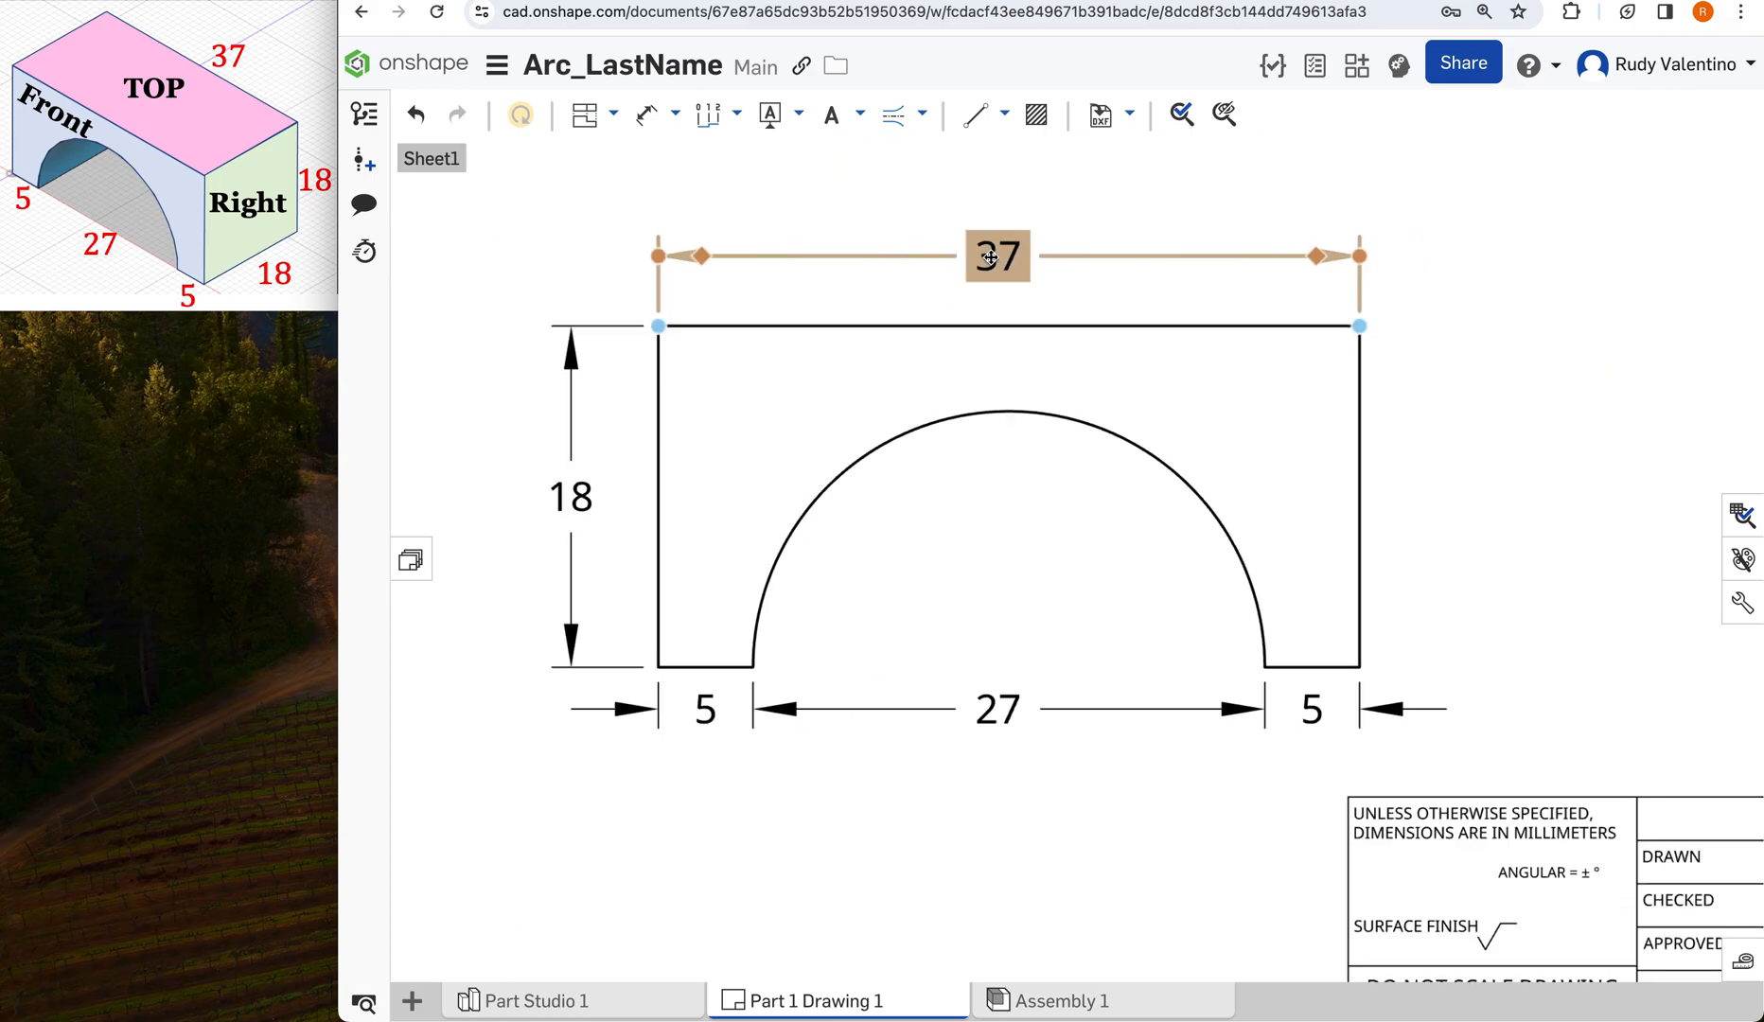
# Nudge the top view's depth dimension text slightly upward along its dimension line.
pyautogui.scroll(-8, 990, 257)
pyautogui.scroll(5, 990, 257)
pyautogui.scroll(1, 990, 256)
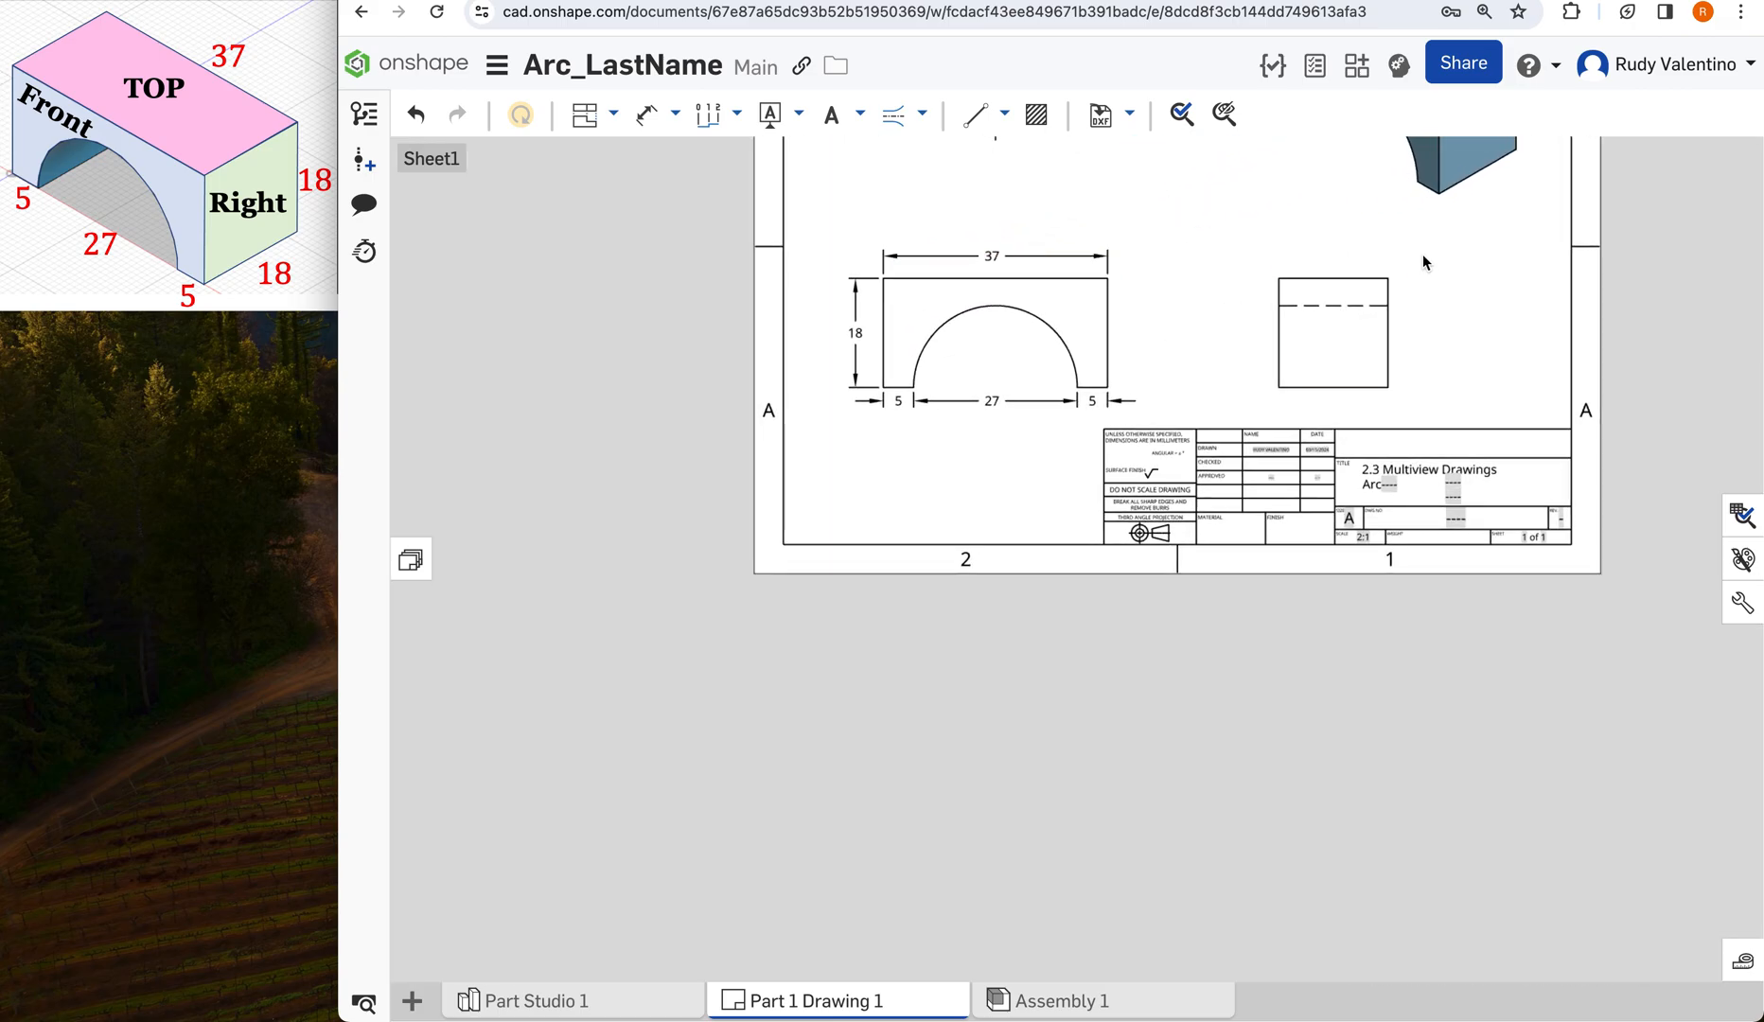
pyautogui.scroll(-2, 1414, 248)
pyautogui.scroll(4, 1283, 576)
pyautogui.scroll(-3, 1282, 575)
pyautogui.scroll(-4, 1286, 855)
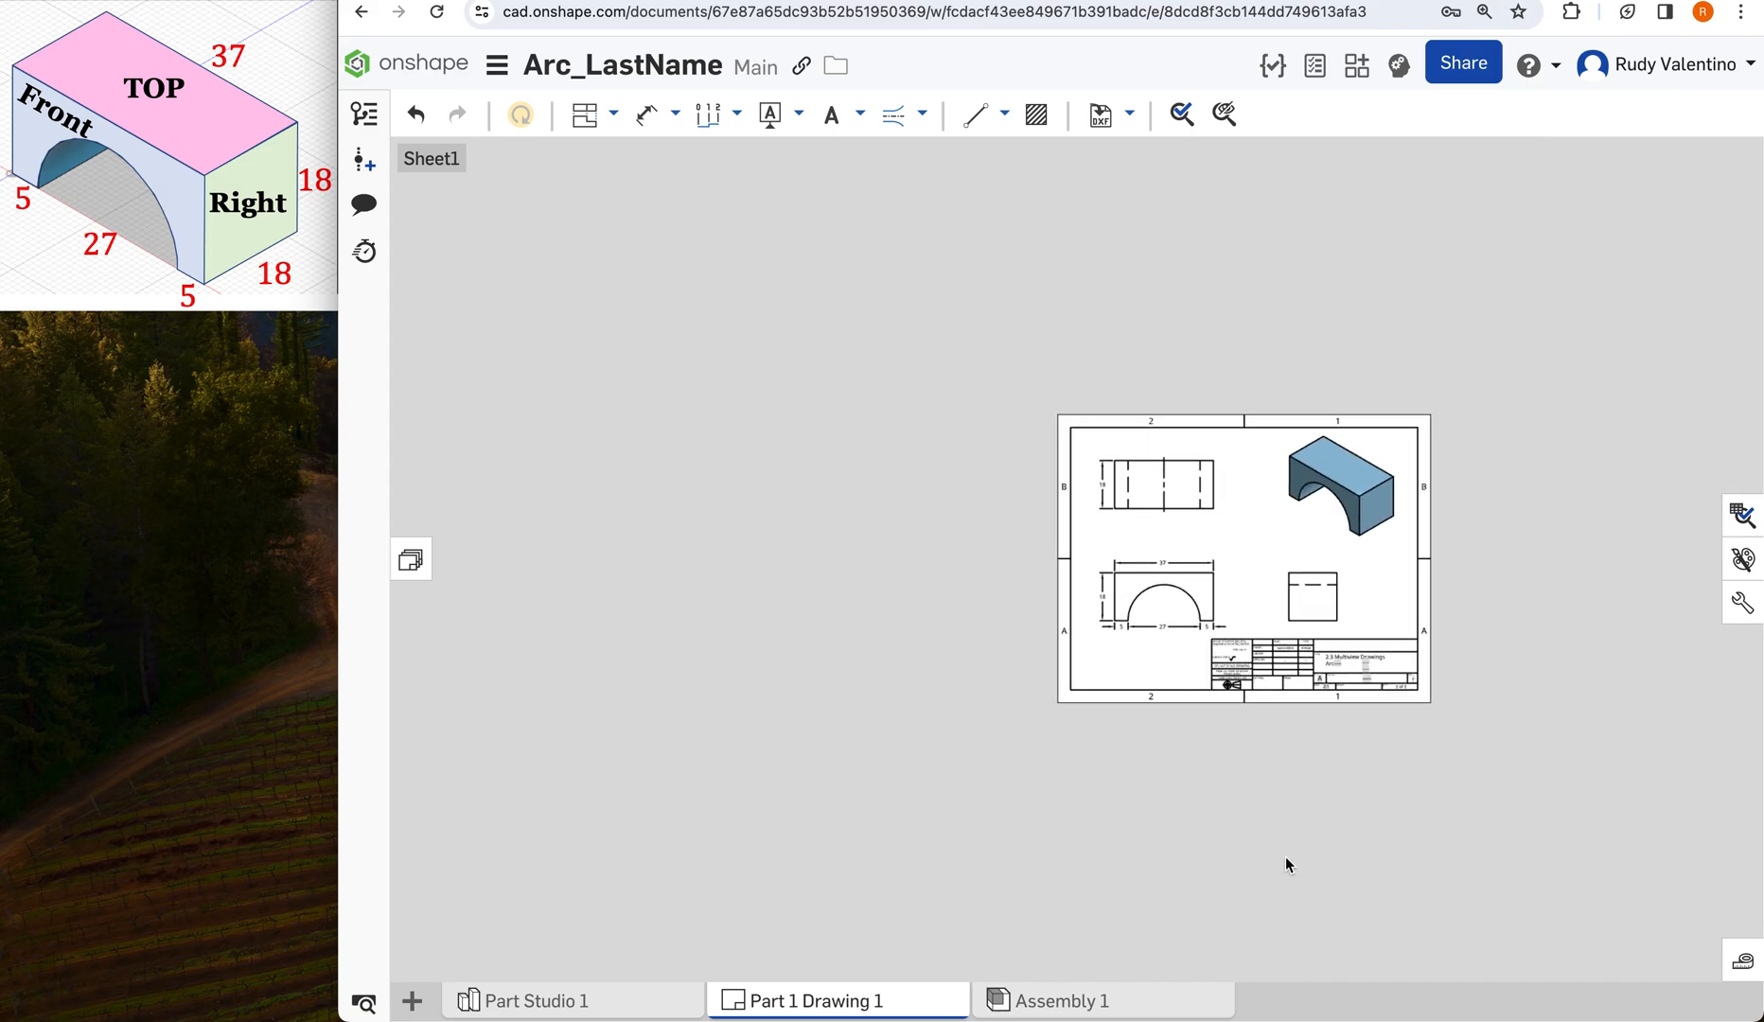
pyautogui.scroll(-1, 1240, 564)
pyautogui.scroll(5, 1240, 564)
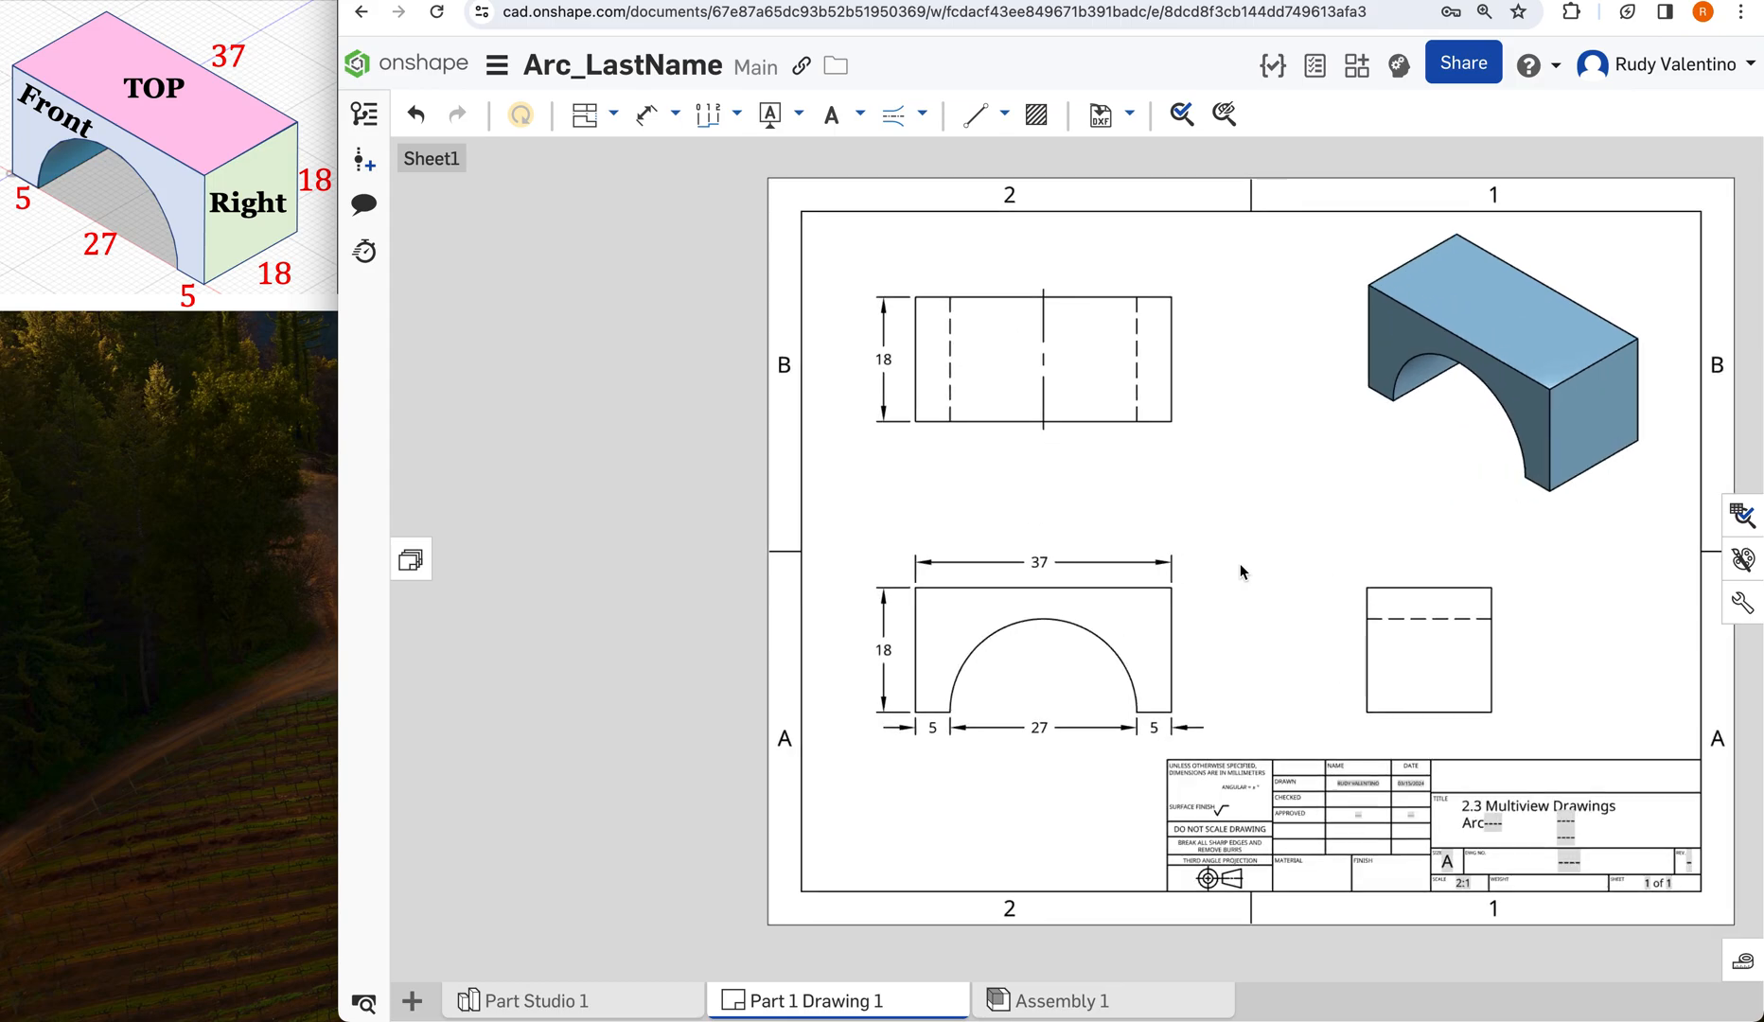
pyautogui.click(883, 358)
pyautogui.moveTo(883, 359); pyautogui.dragTo(883, 357)
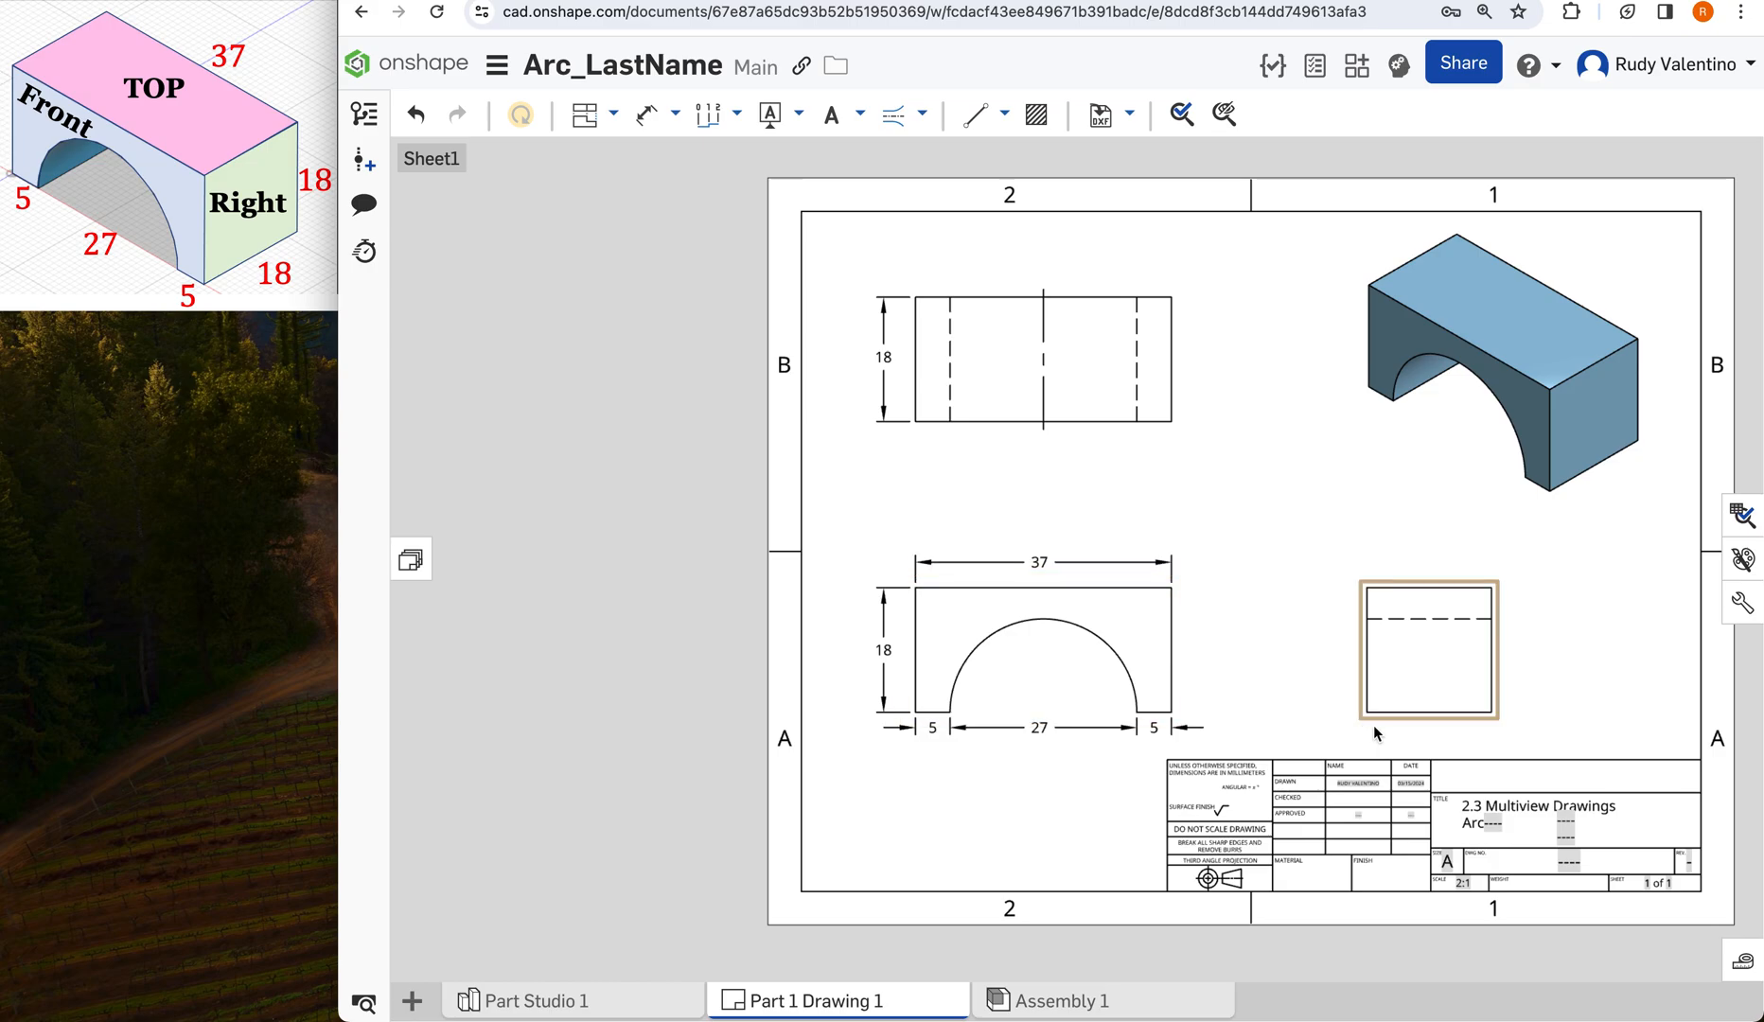
# Capture a screenshot of the entire drawing sheet, including its outer border and title block.
pyautogui.scroll(-1, 496, 617)
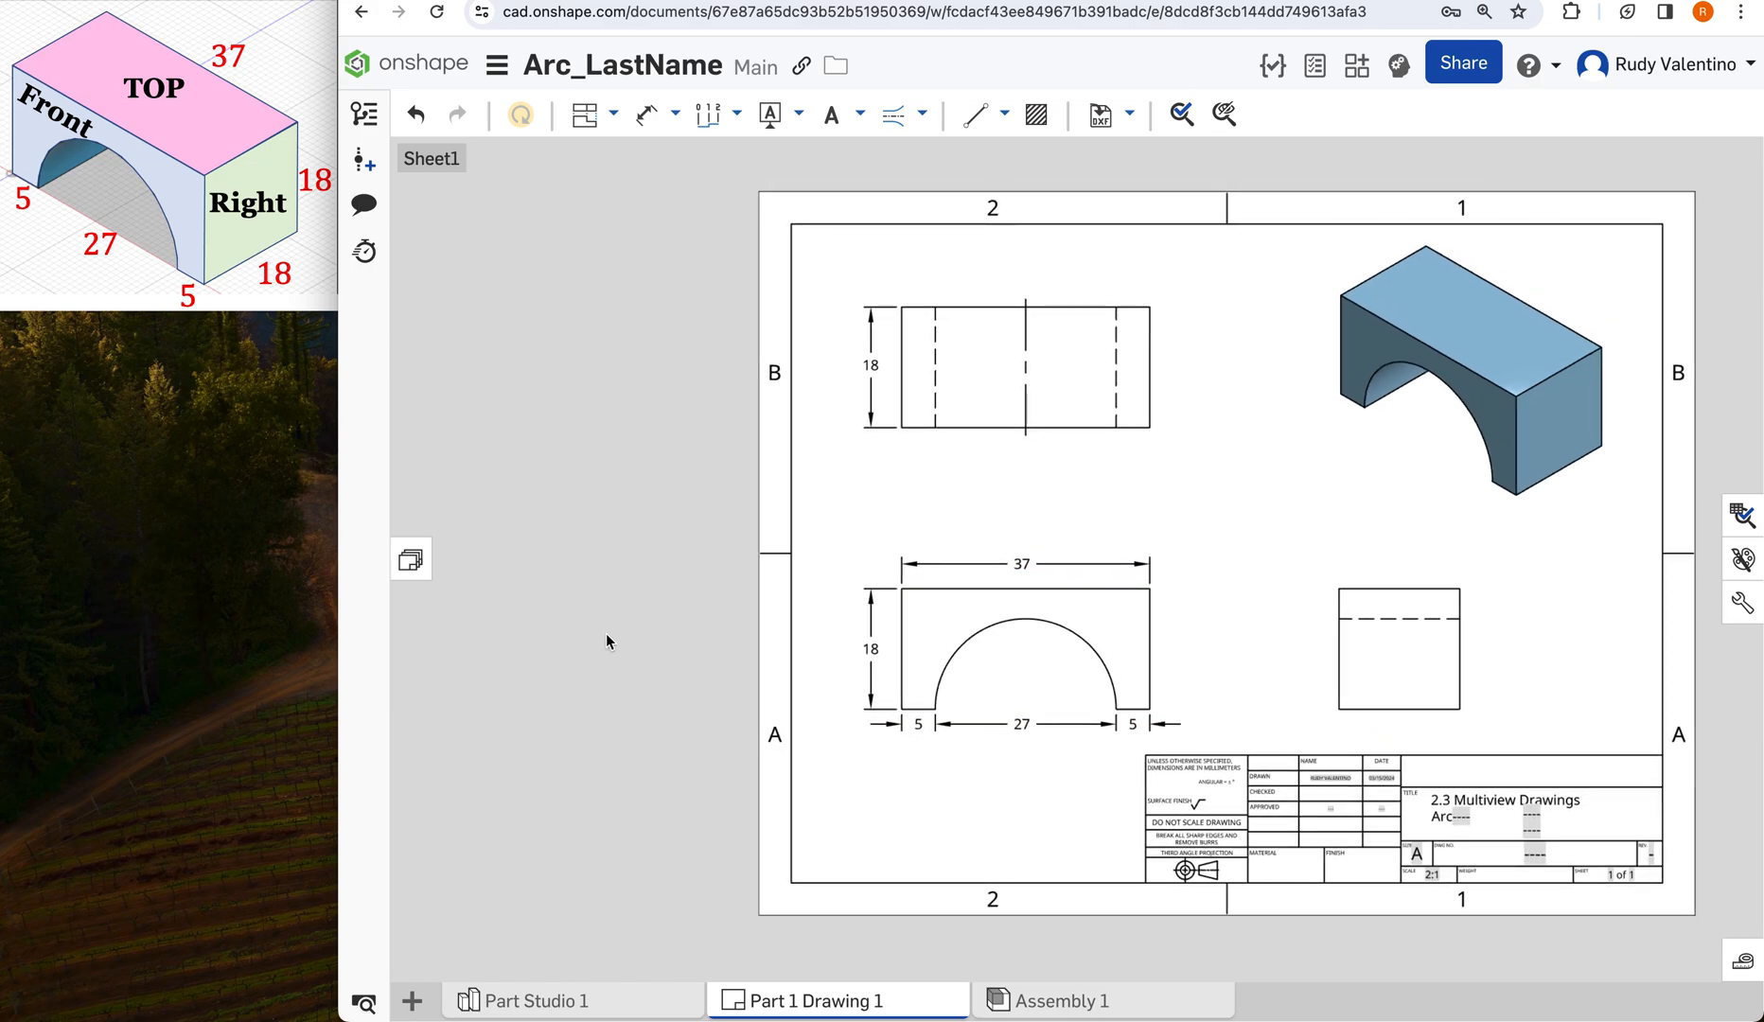
pyautogui.scroll(-1, 606, 638)
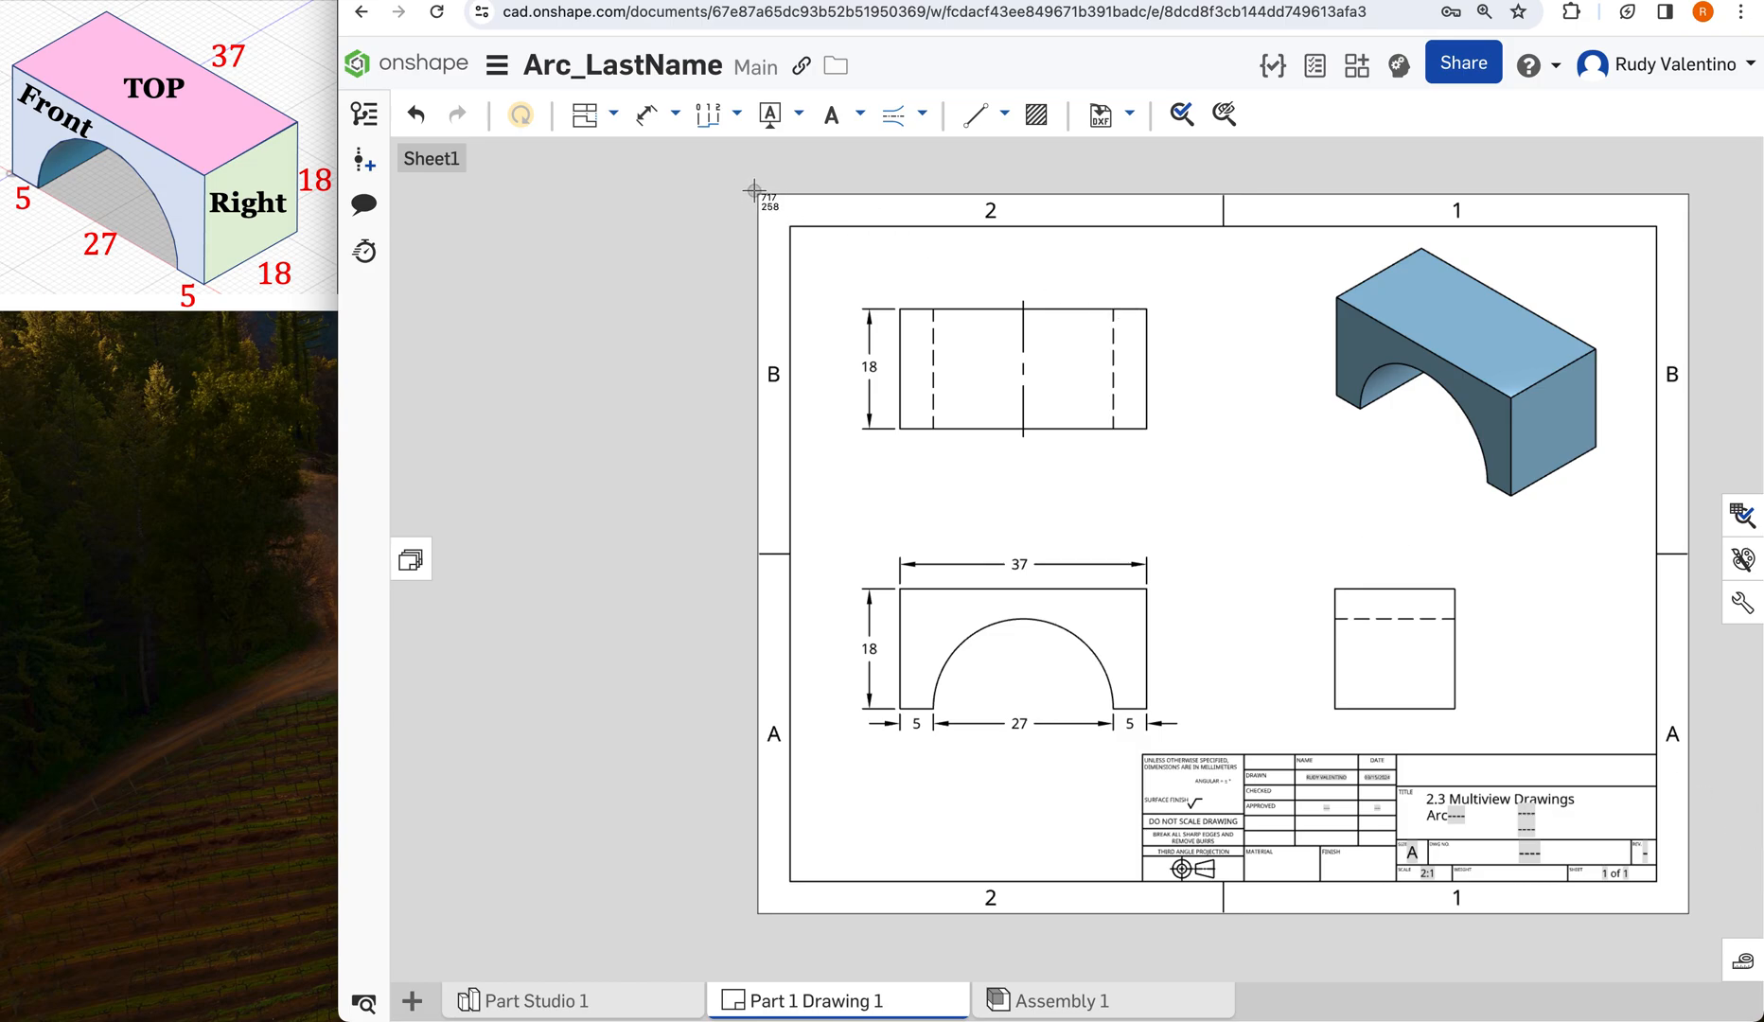
pyautogui.moveTo(755, 189); pyautogui.dragTo(1704, 931)
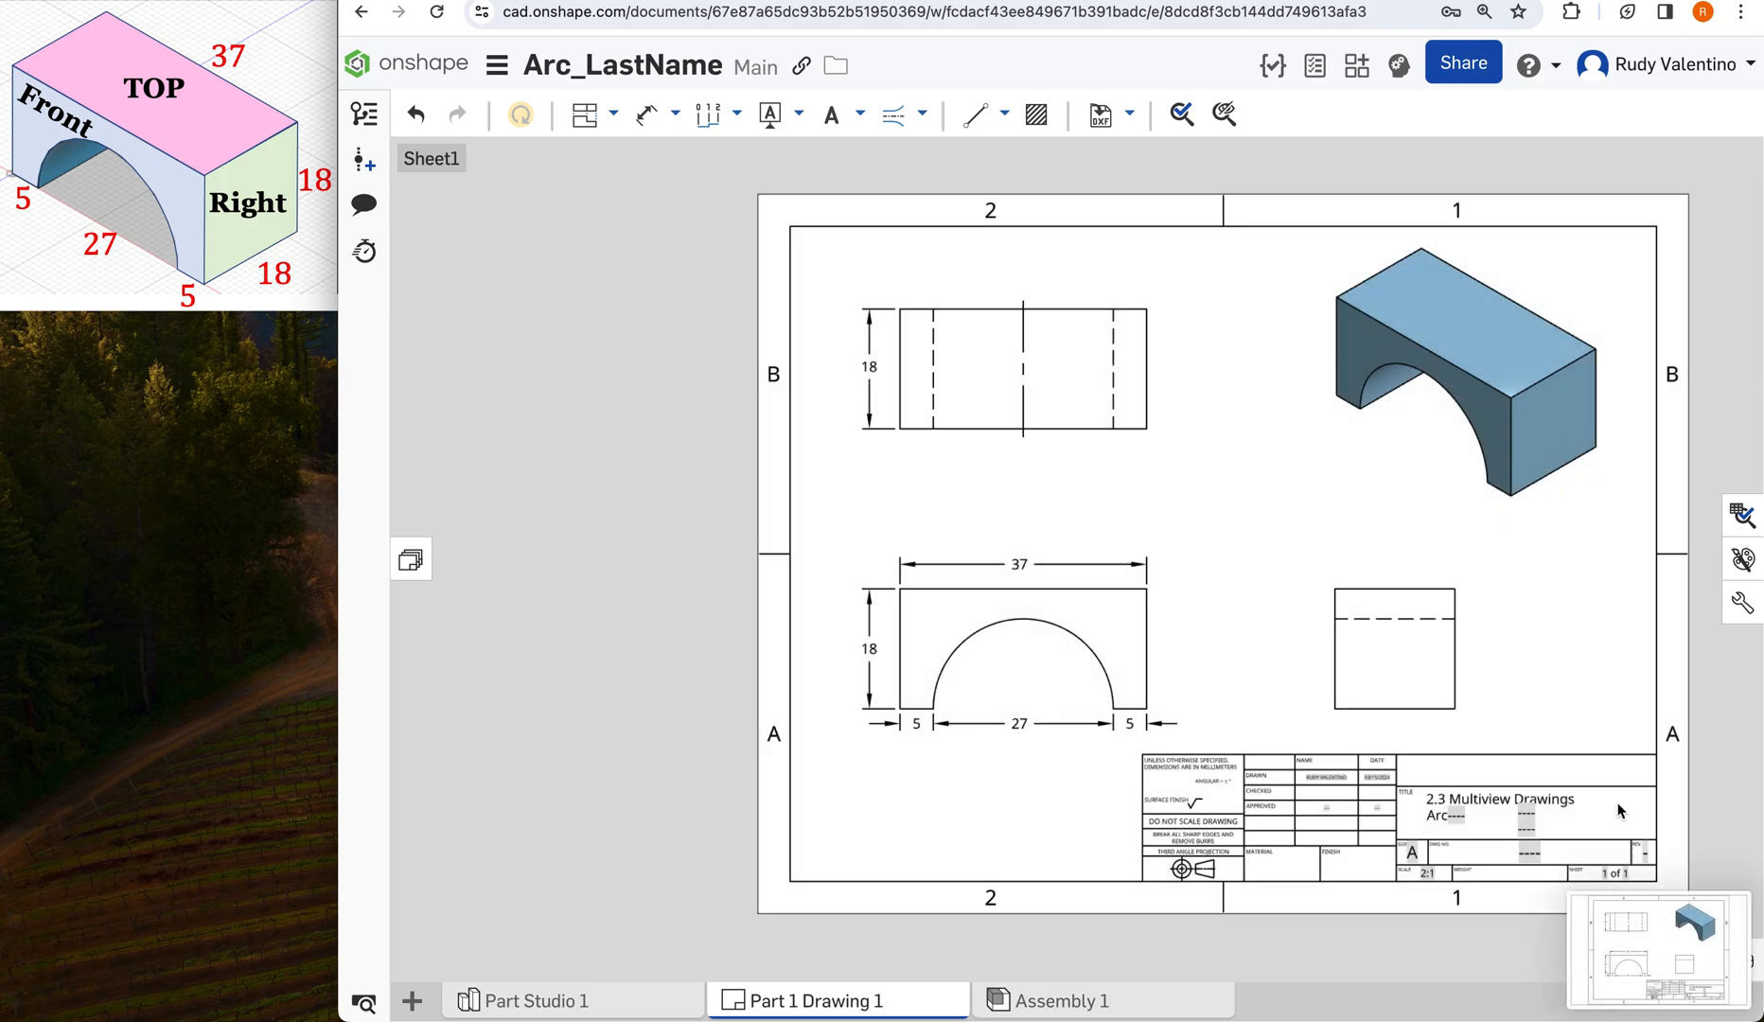
pyautogui.scroll(3, 1606, 760)
pyautogui.scroll(-3, 1606, 761)
pyautogui.scroll(4, 1606, 759)
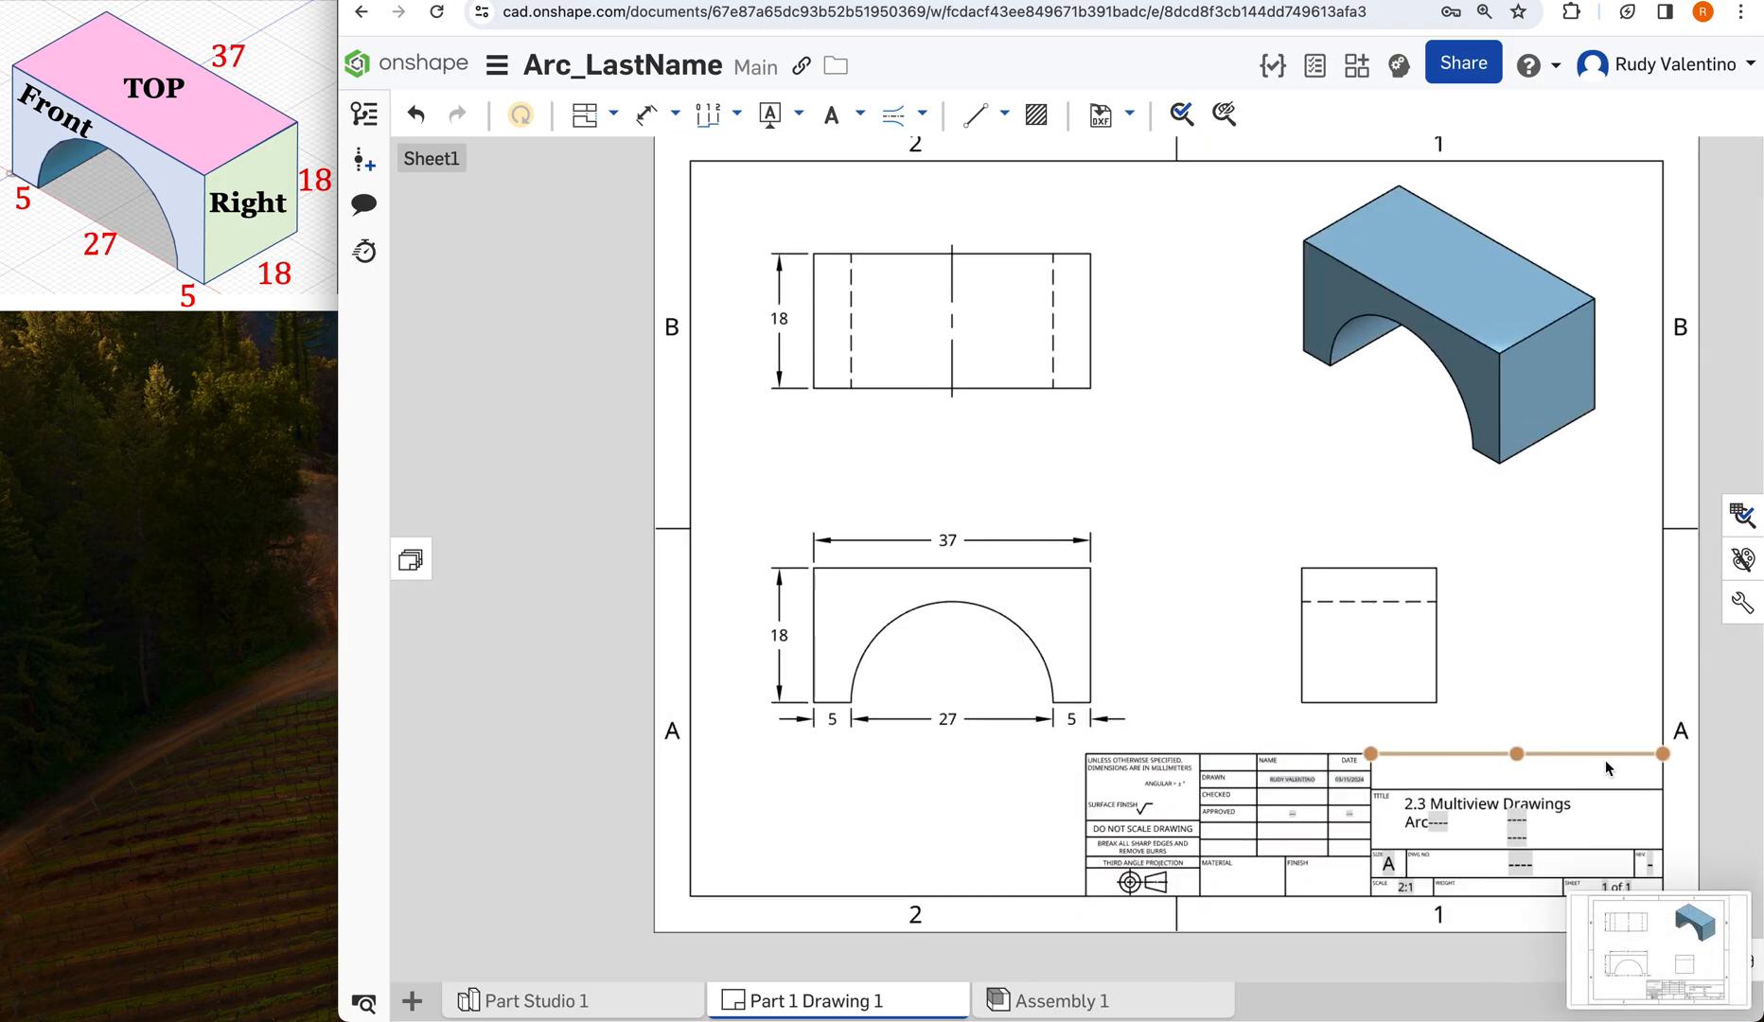
pyautogui.scroll(-2, 1605, 759)
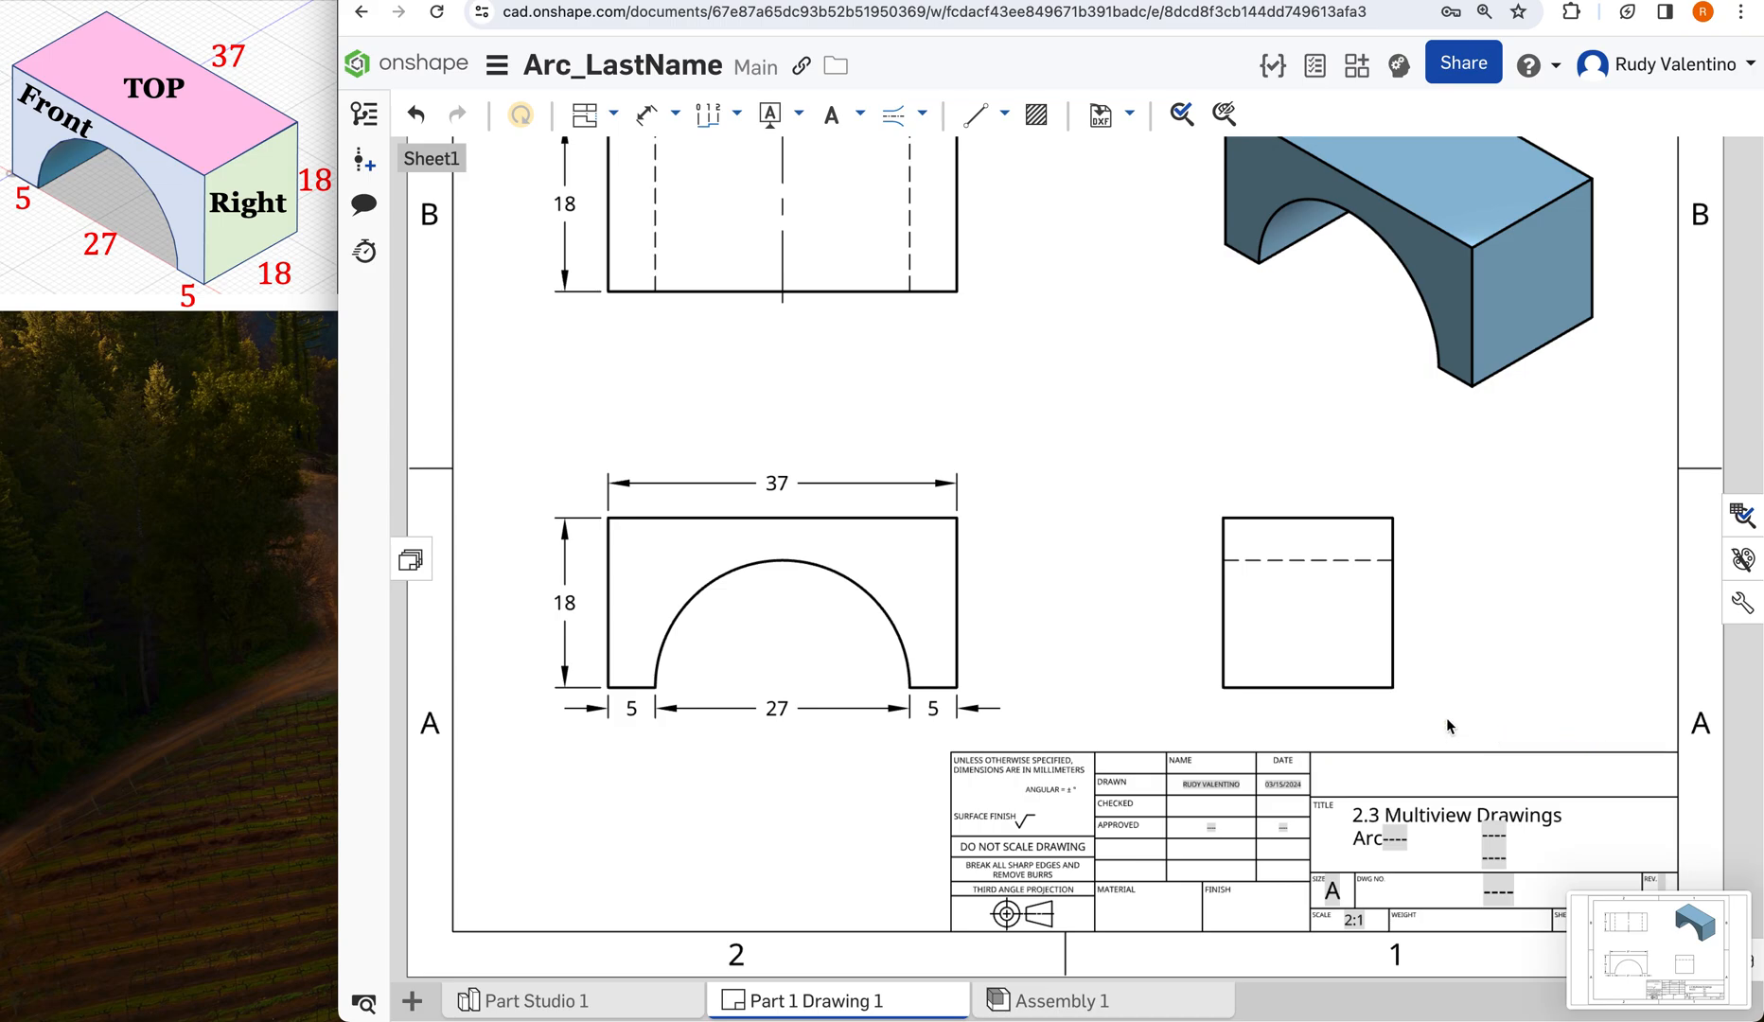
pyautogui.scroll(-2, 1441, 724)
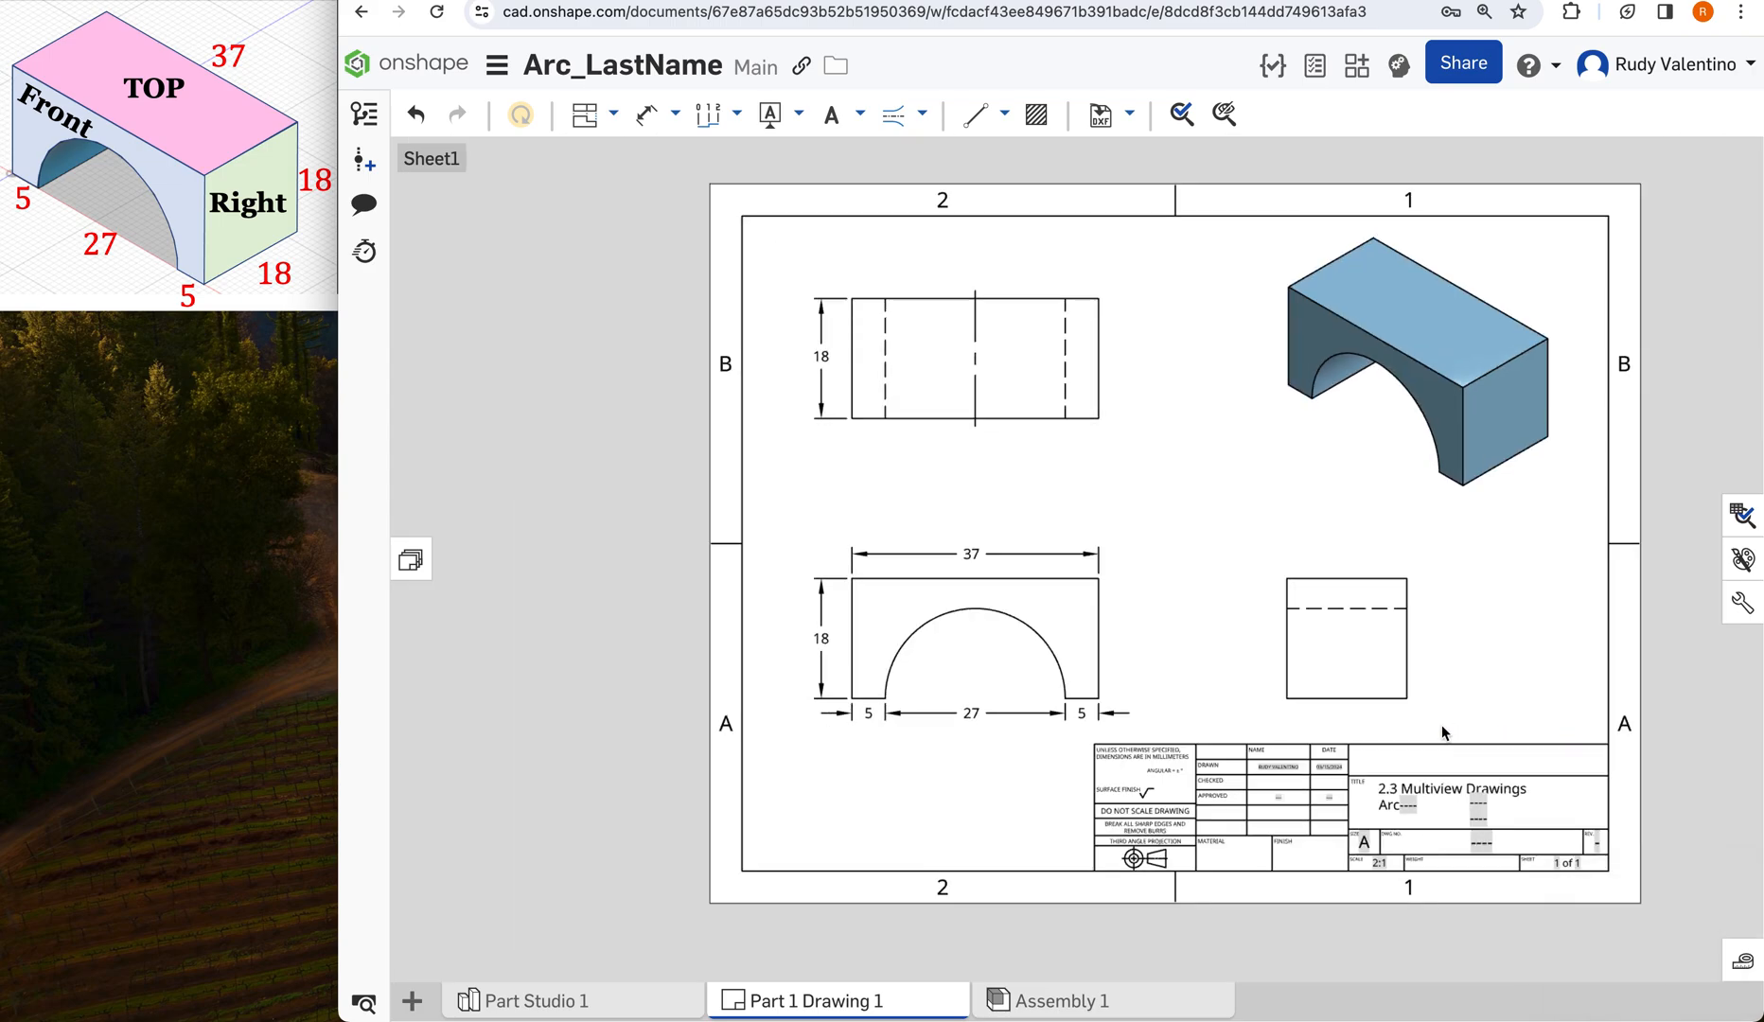
pyautogui.scroll(3, 1441, 732)
pyautogui.scroll(-4, 1441, 732)
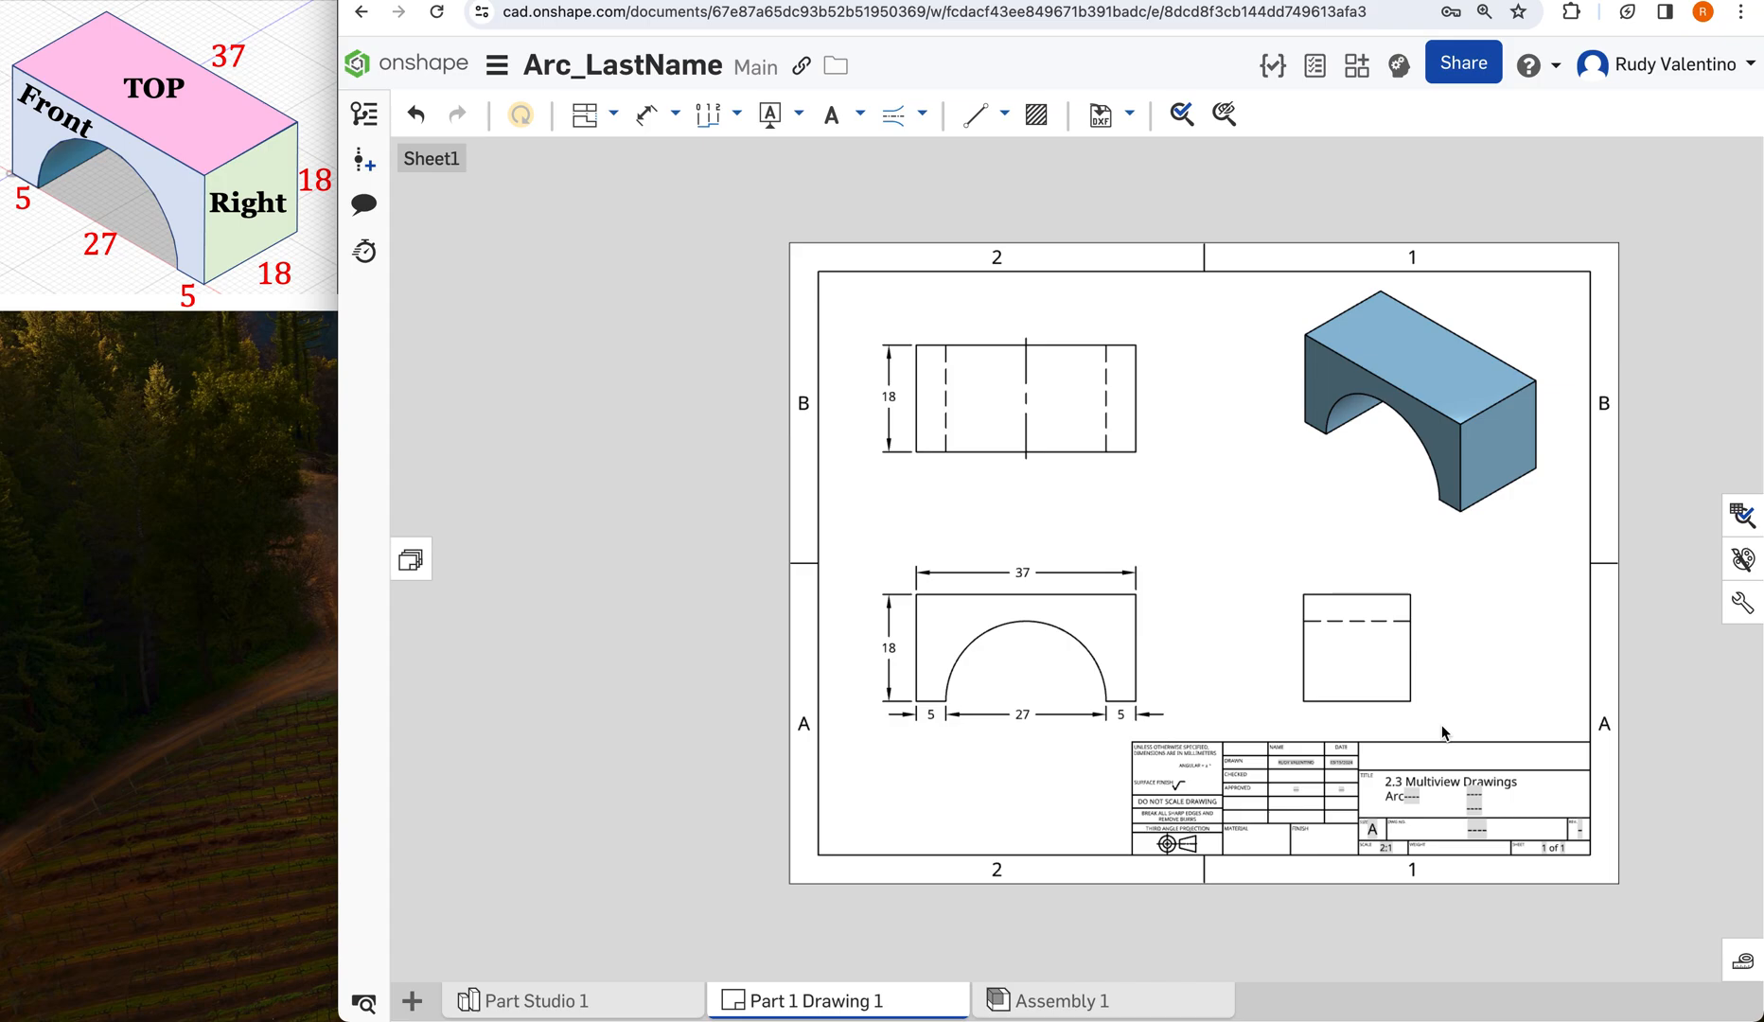
# Return to the Lesson 2.3 folder and reopen the Arc_LastName document.
pyautogui.click(438, 64)
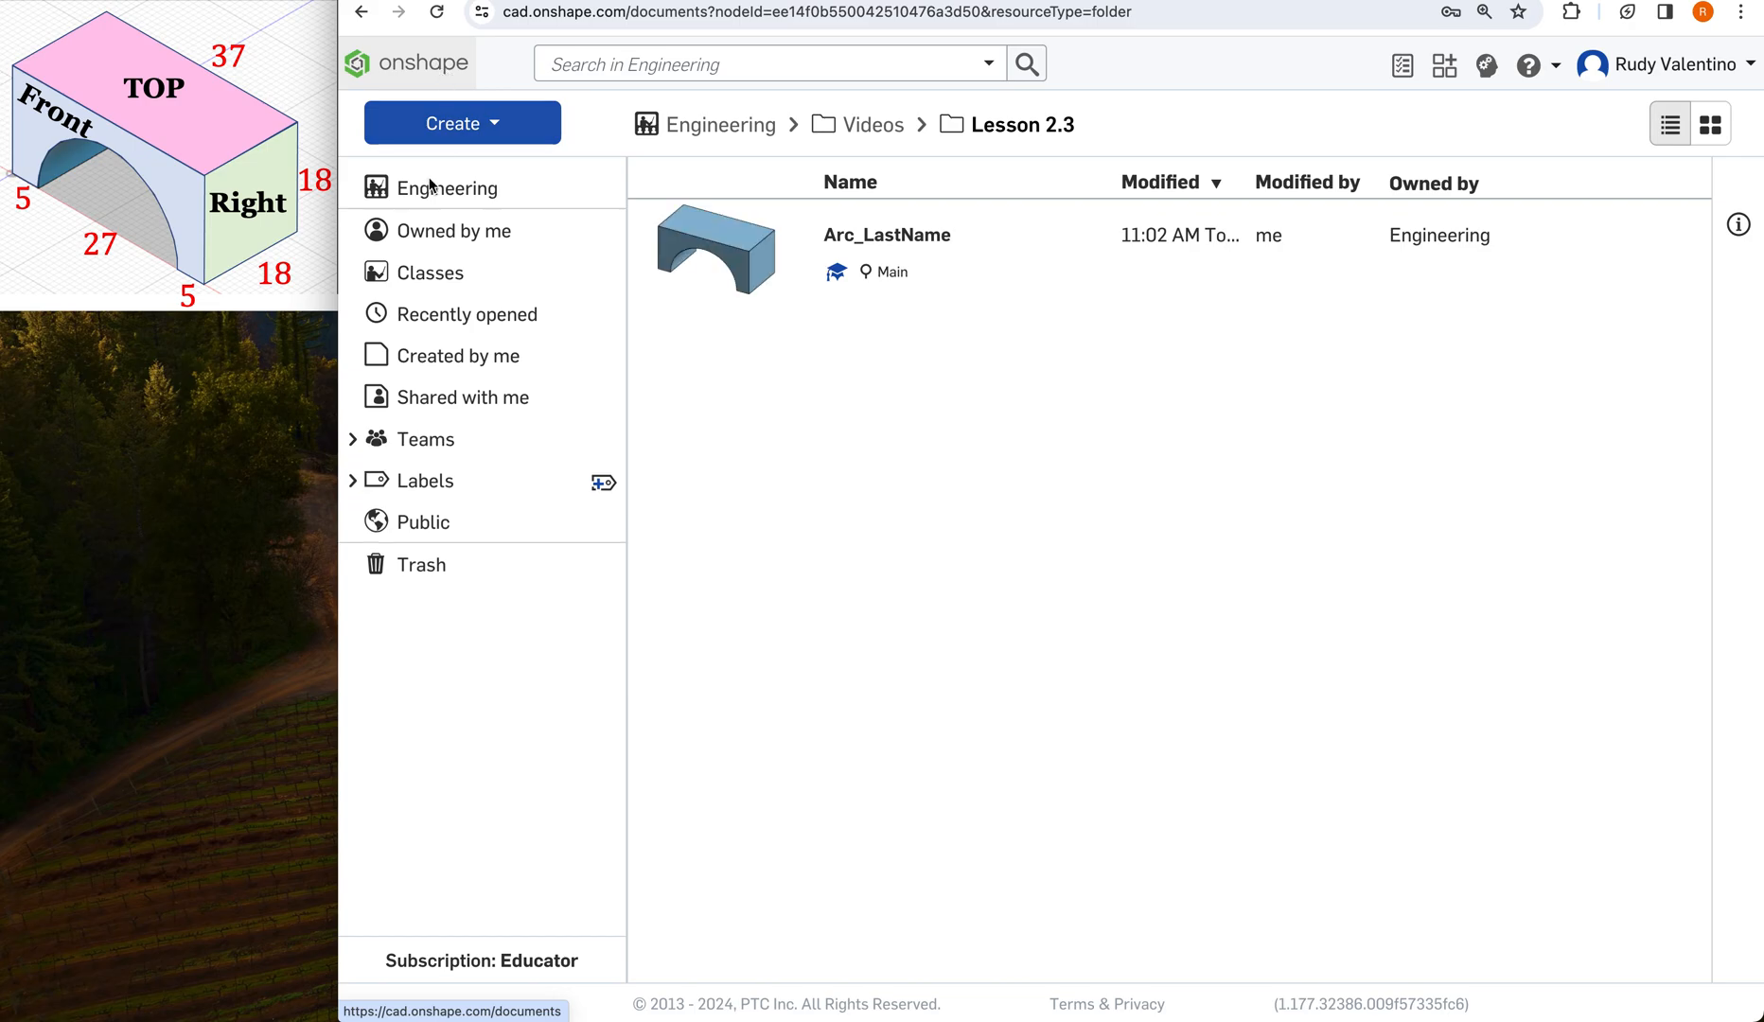
pyautogui.click(717, 252)
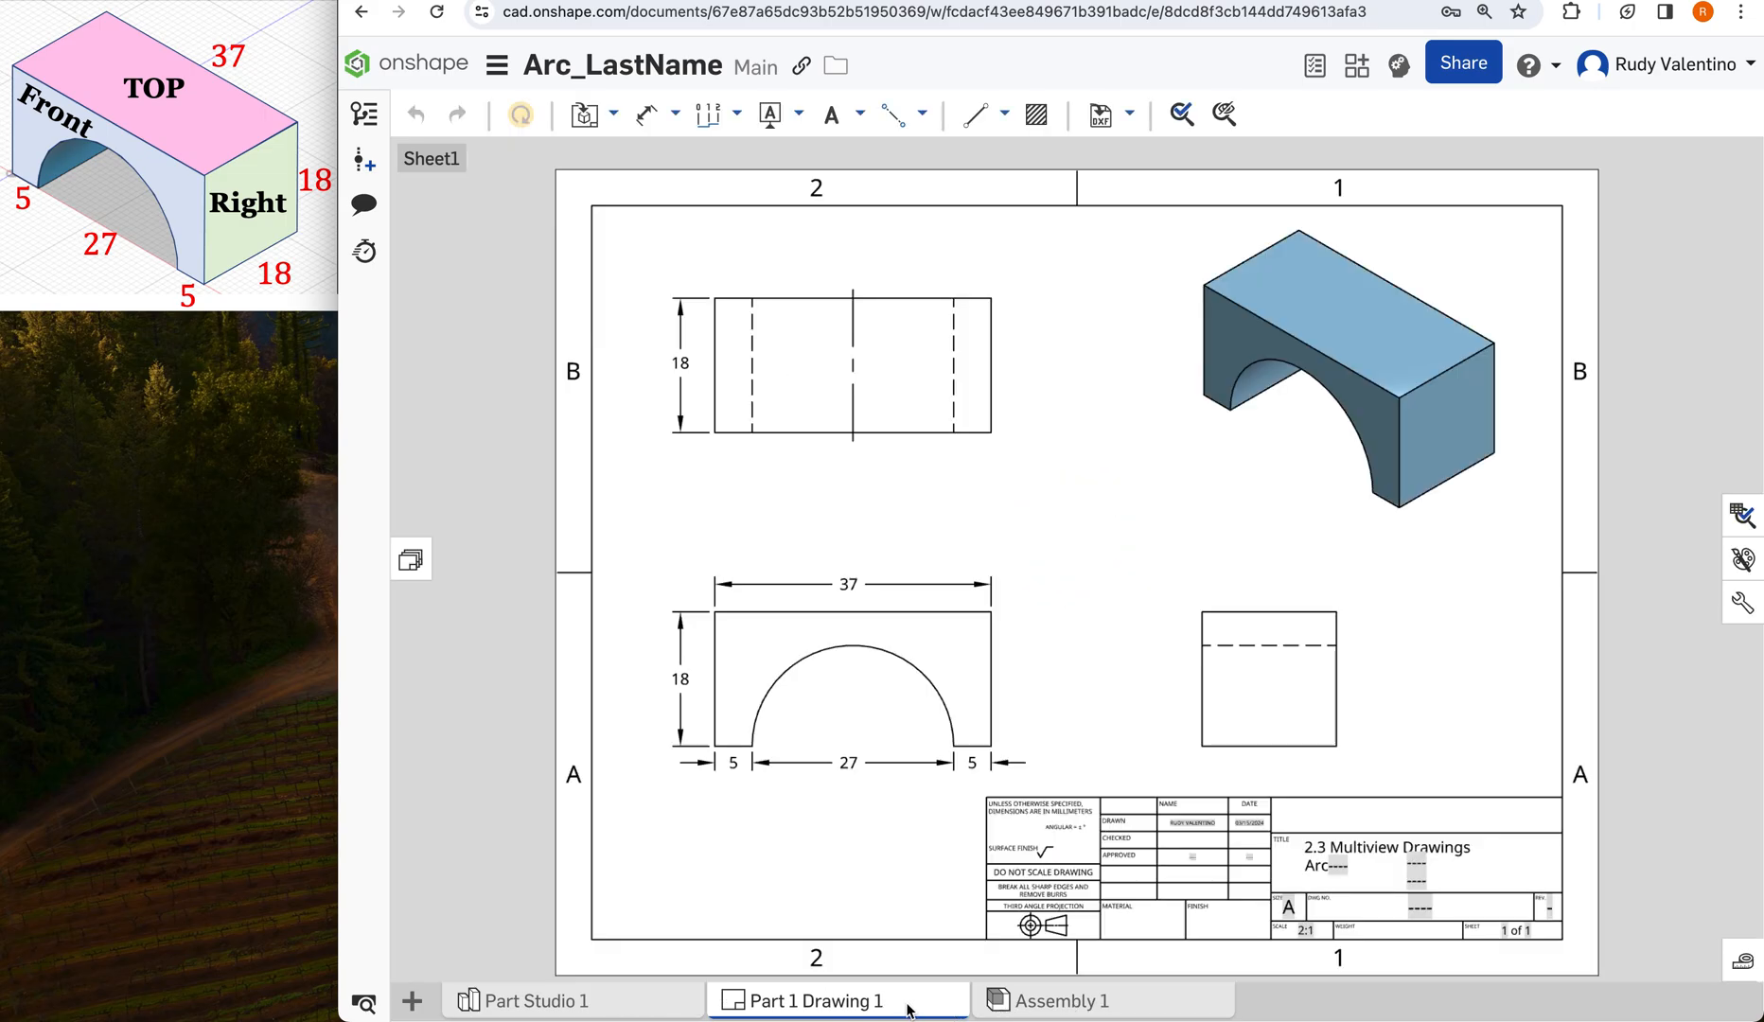
# Check the document's Part Studio 1 and Part 1 Drawing 1, and go back to the Lesson 2.3 folder.
pyautogui.moveTo(907, 1010)
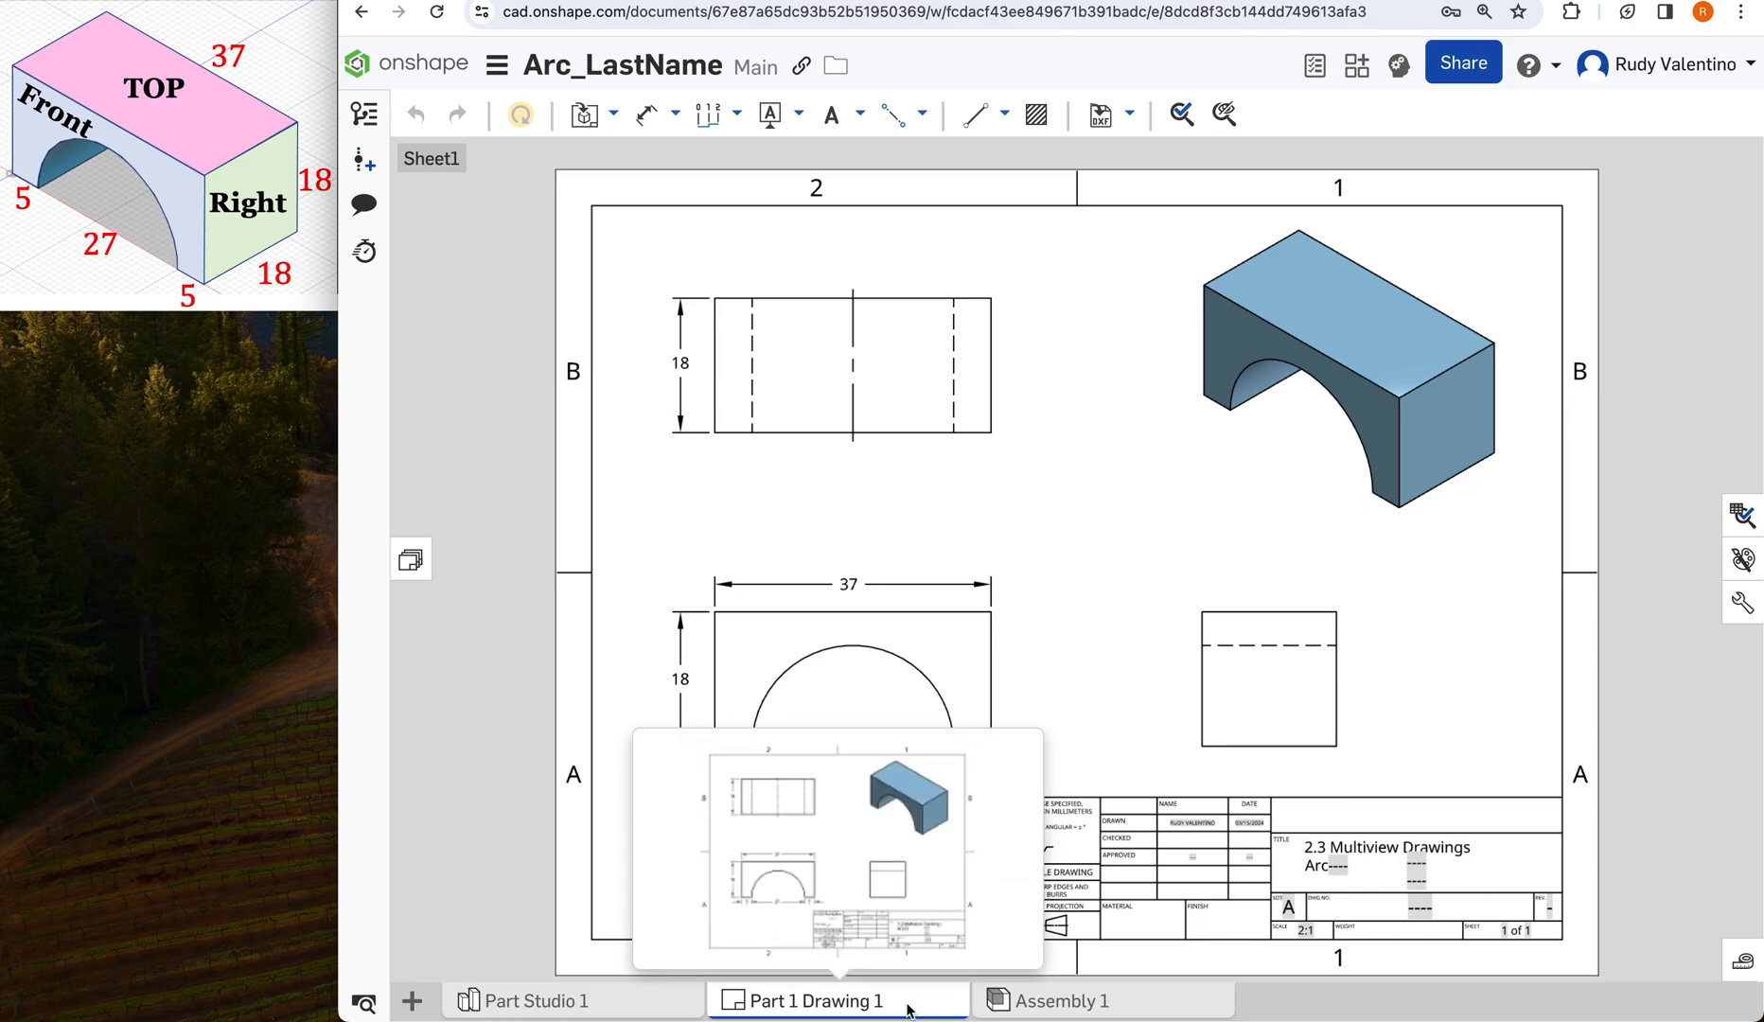
pyautogui.click(601, 1005)
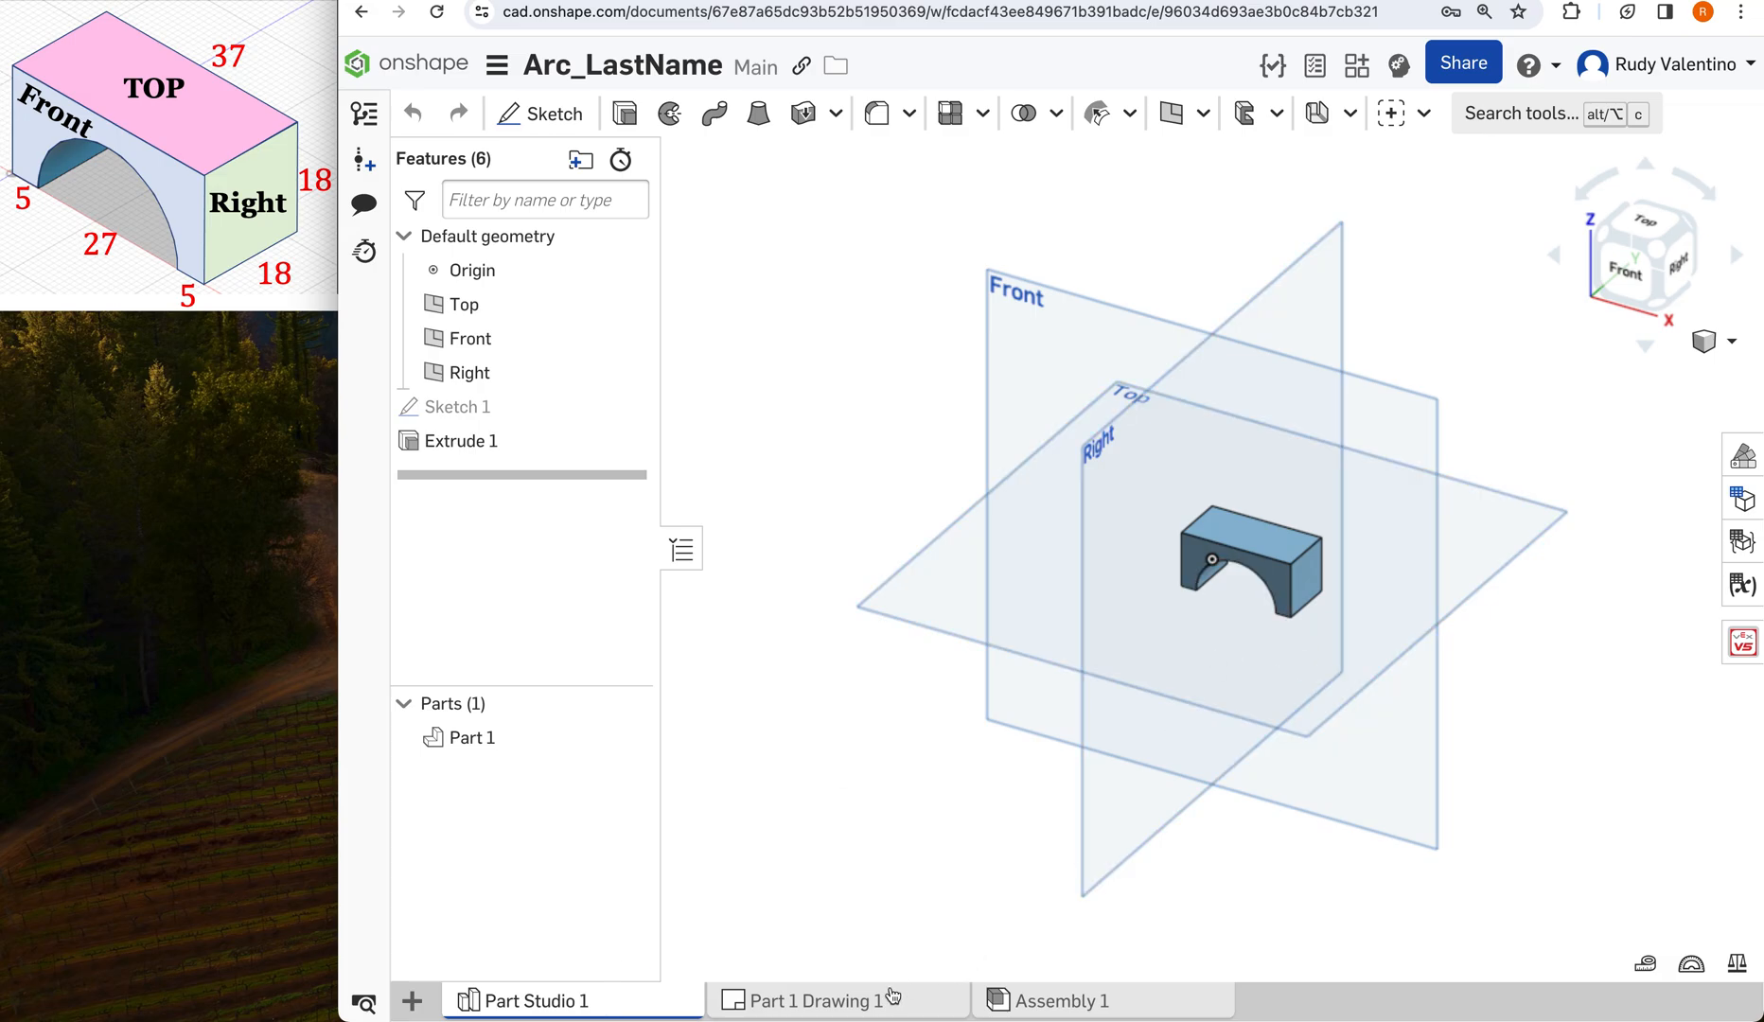
pyautogui.click(882, 1005)
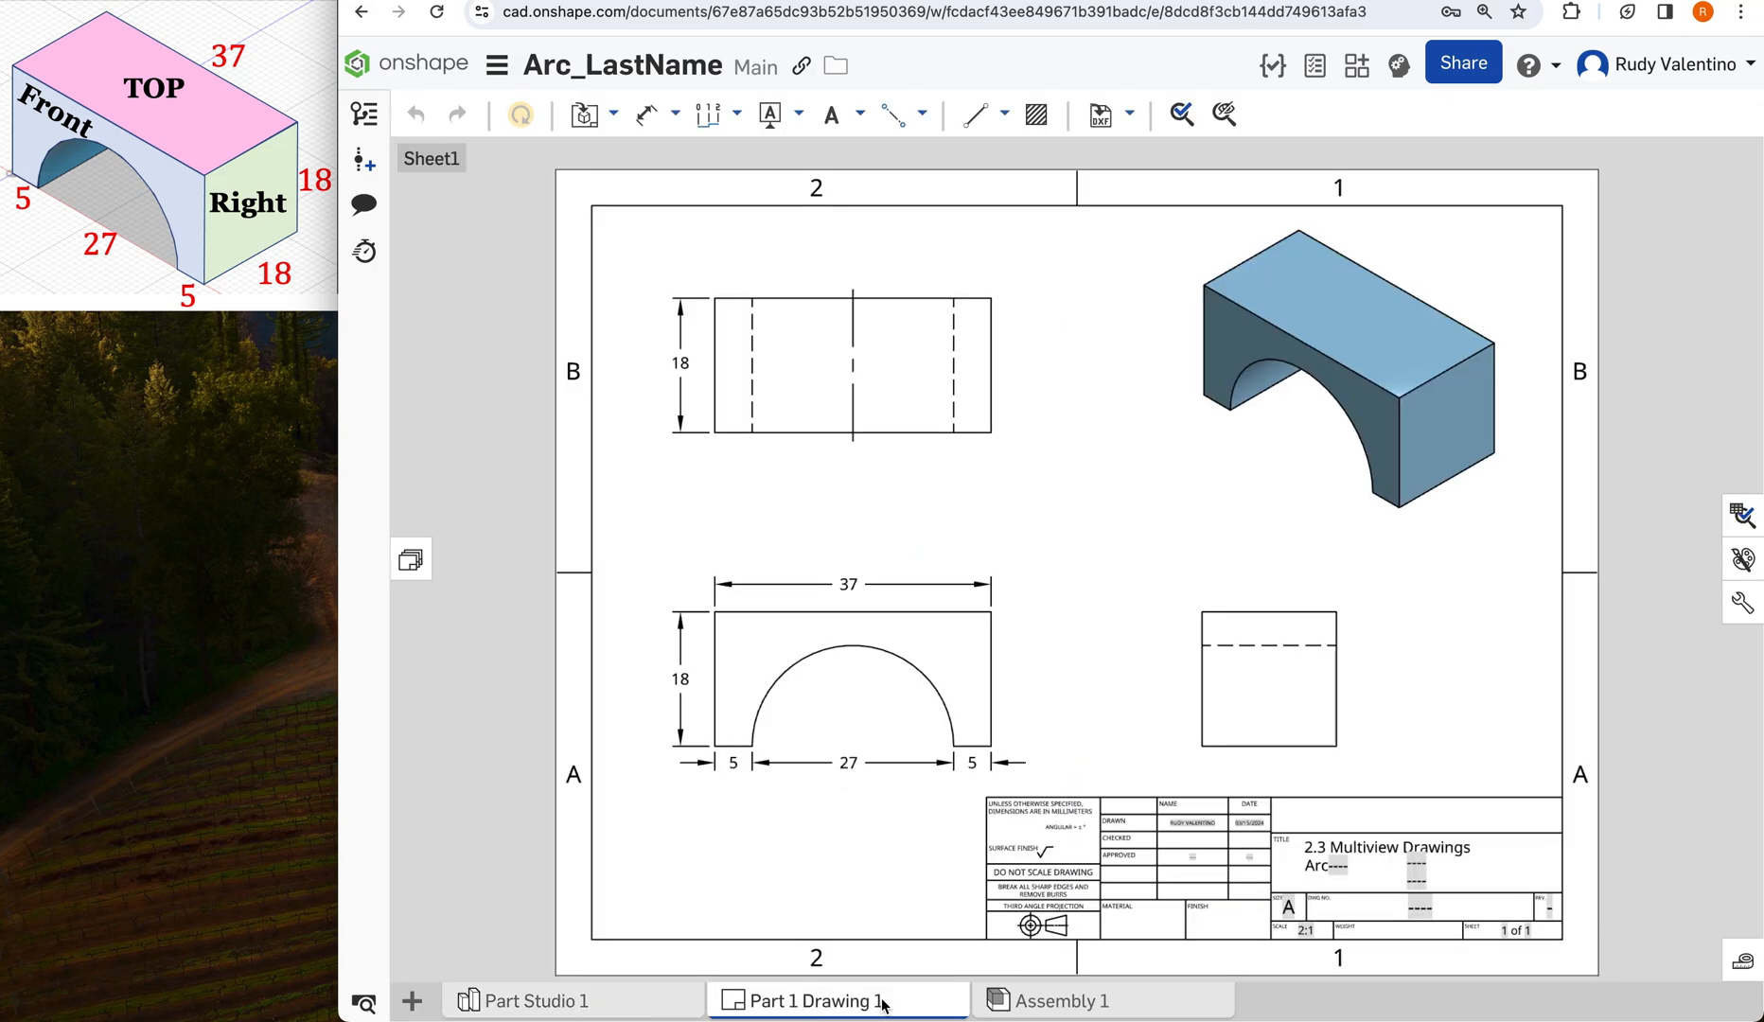
pyautogui.click(407, 73)
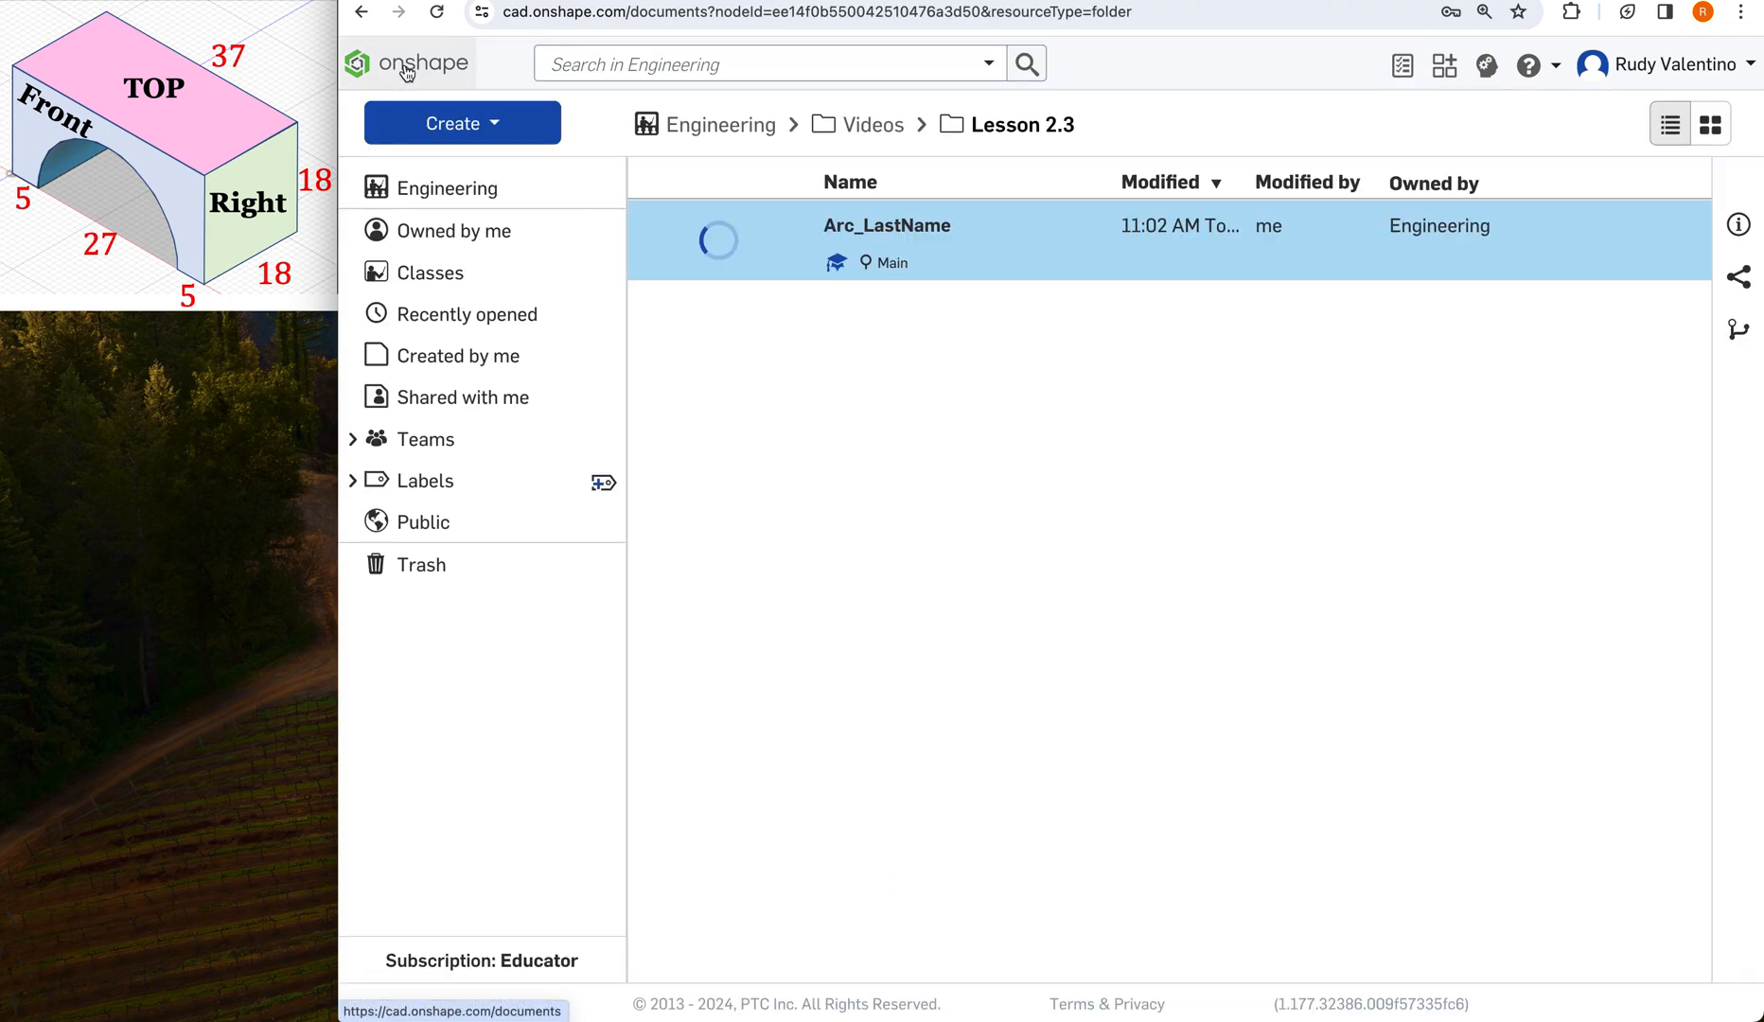